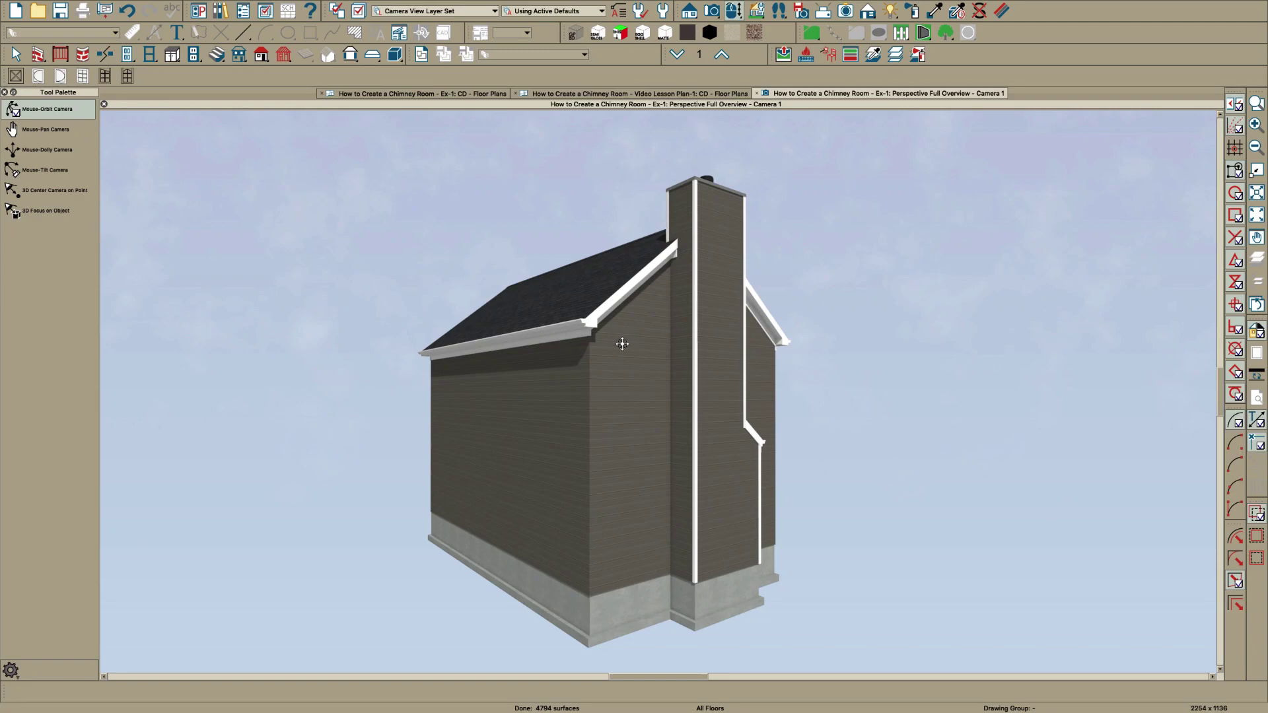
Examine the finished exterior chimney example and the plain lesson house from several sides in 3D
{"action": "left_click_drag", "start_coordinate": [623, 346], "coordinate": [618, 350]}
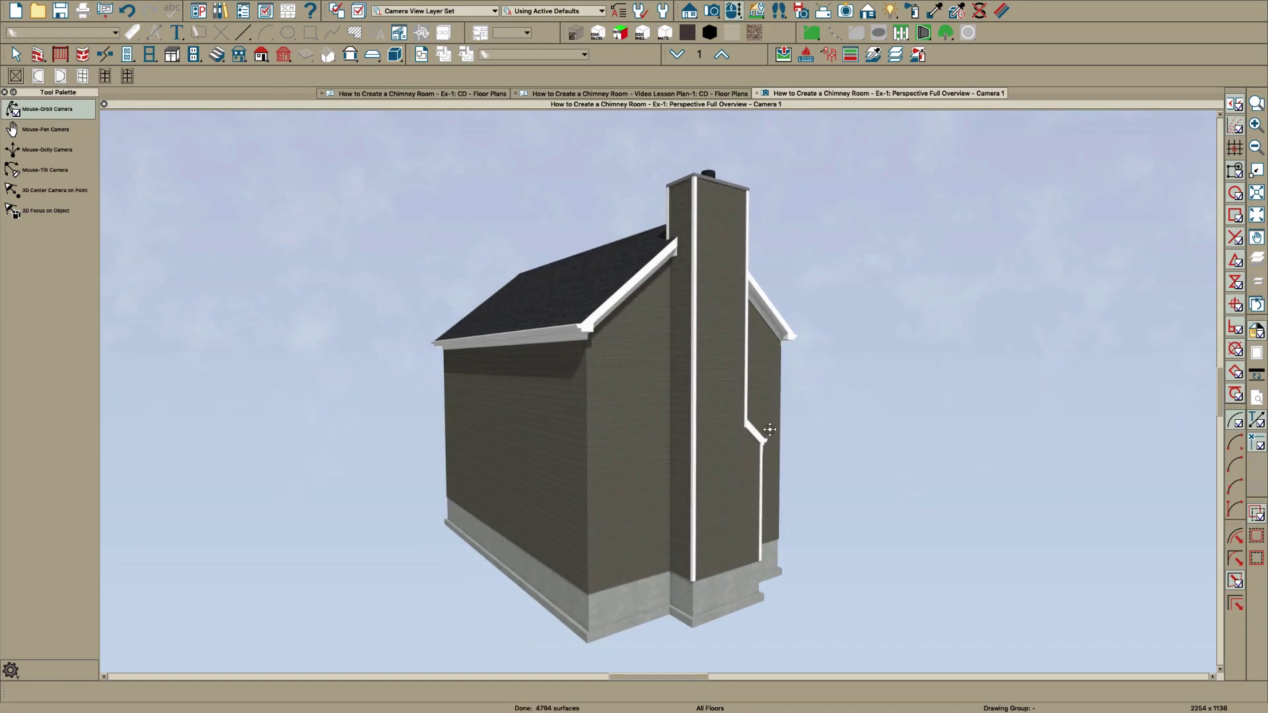
{"action": "left_click_drag", "start_coordinate": [704, 516], "coordinate": [780, 529]}
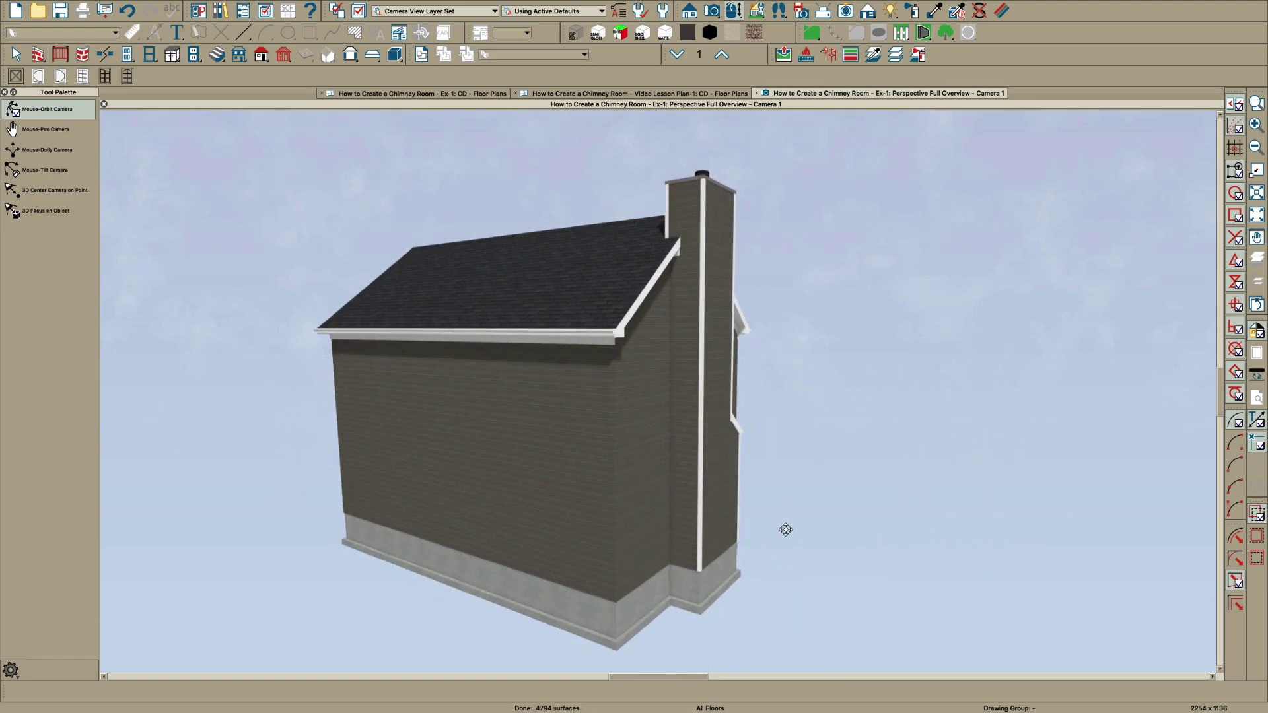
{"action": "mouse_move", "coordinate": [783, 529]}
{"action": "left_mouse_down"}
{"action": "mouse_move", "coordinate": [647, 526]}
{"action": "mouse_move", "coordinate": [592, 510]}
{"action": "mouse_move", "coordinate": [657, 531]}
{"action": "mouse_move", "coordinate": [792, 532]}
{"action": "left_mouse_up"}
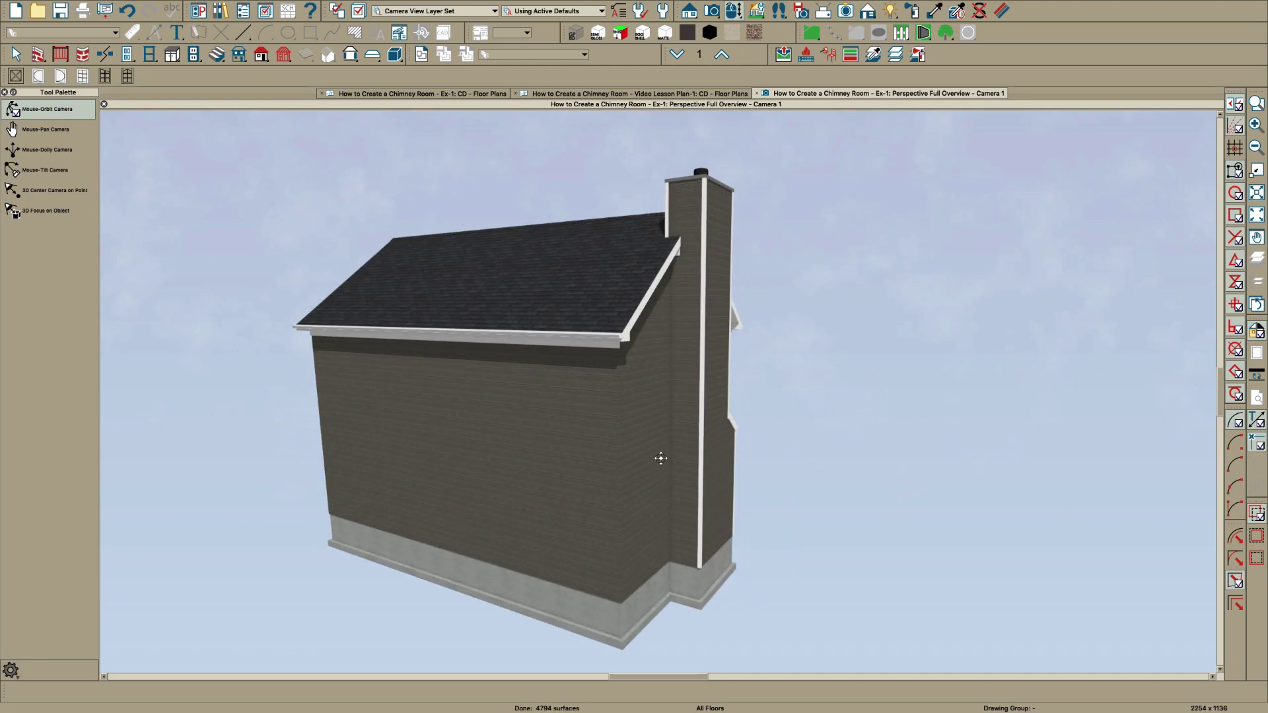
{"action": "left_click_drag", "start_coordinate": [653, 451], "coordinate": [655, 445]}
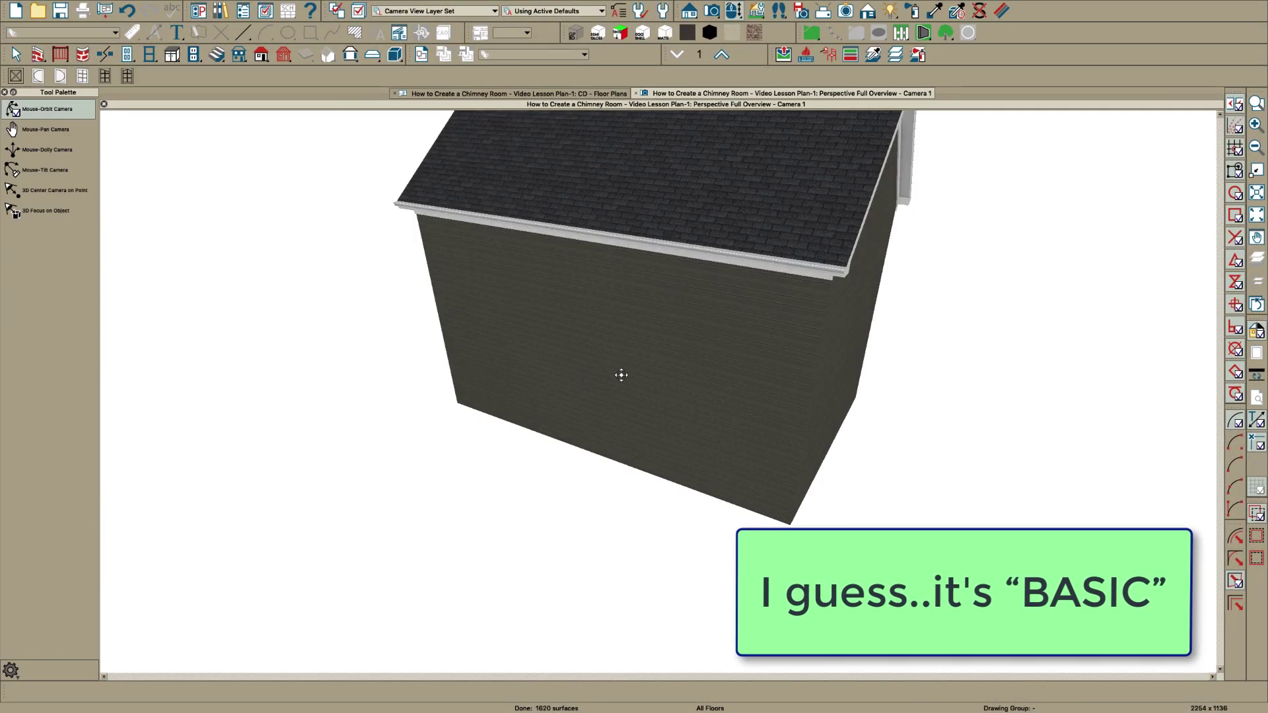
{"action": "left_click_drag", "start_coordinate": [656, 383], "coordinate": [645, 328]}
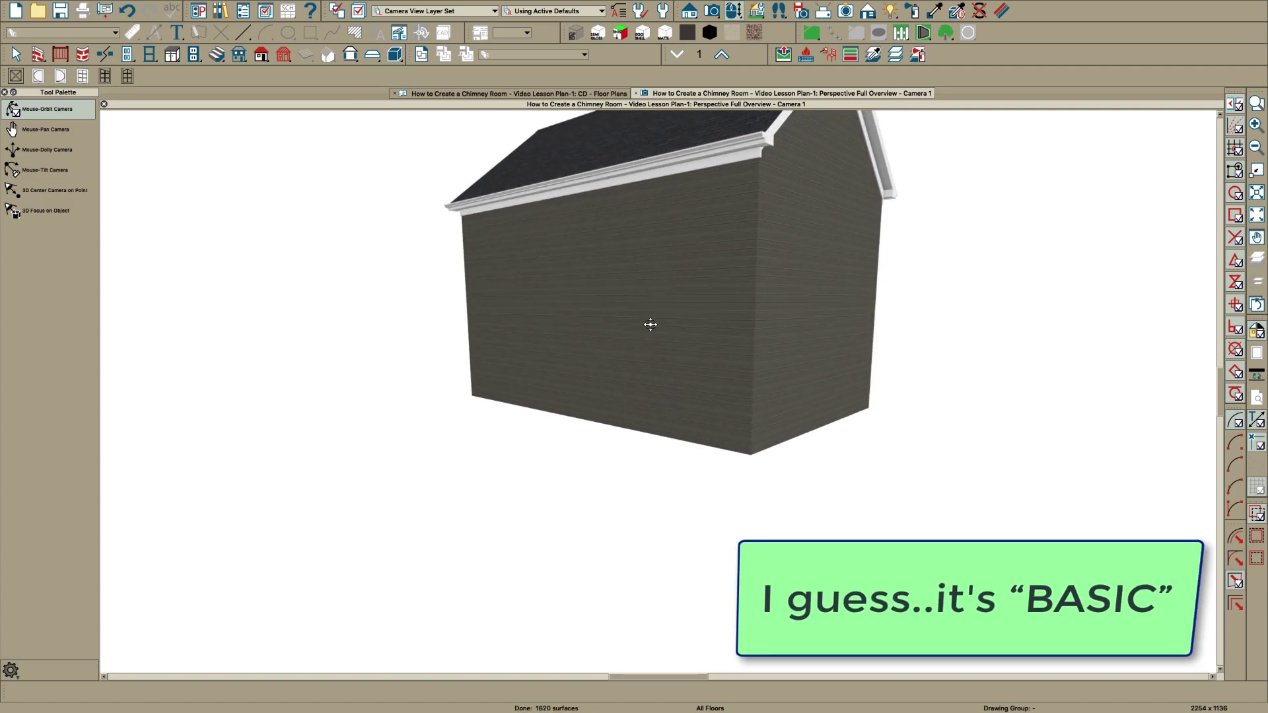
Close the perspective view, build a walls-with-footings foundation derived from the 1st floor plan, and return to floor 1
{"action": "left_click", "coordinate": [636, 93]}
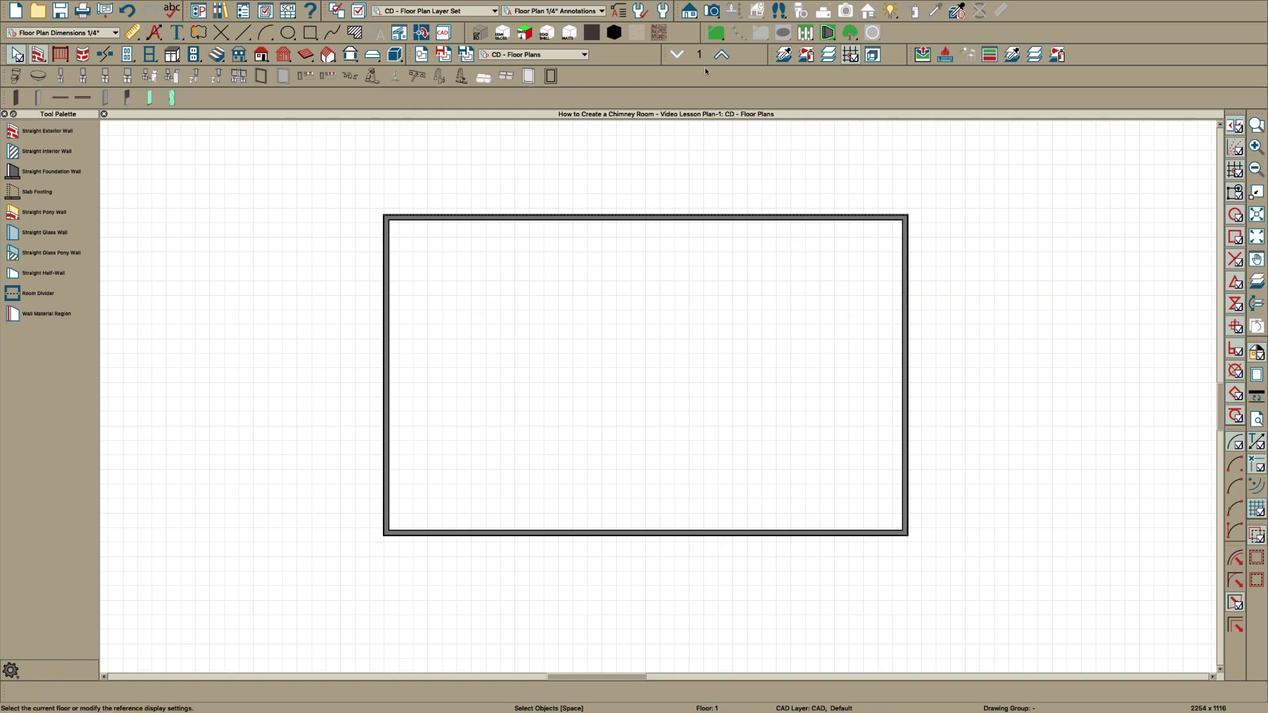
{"action": "left_click", "coordinate": [507, 119]}
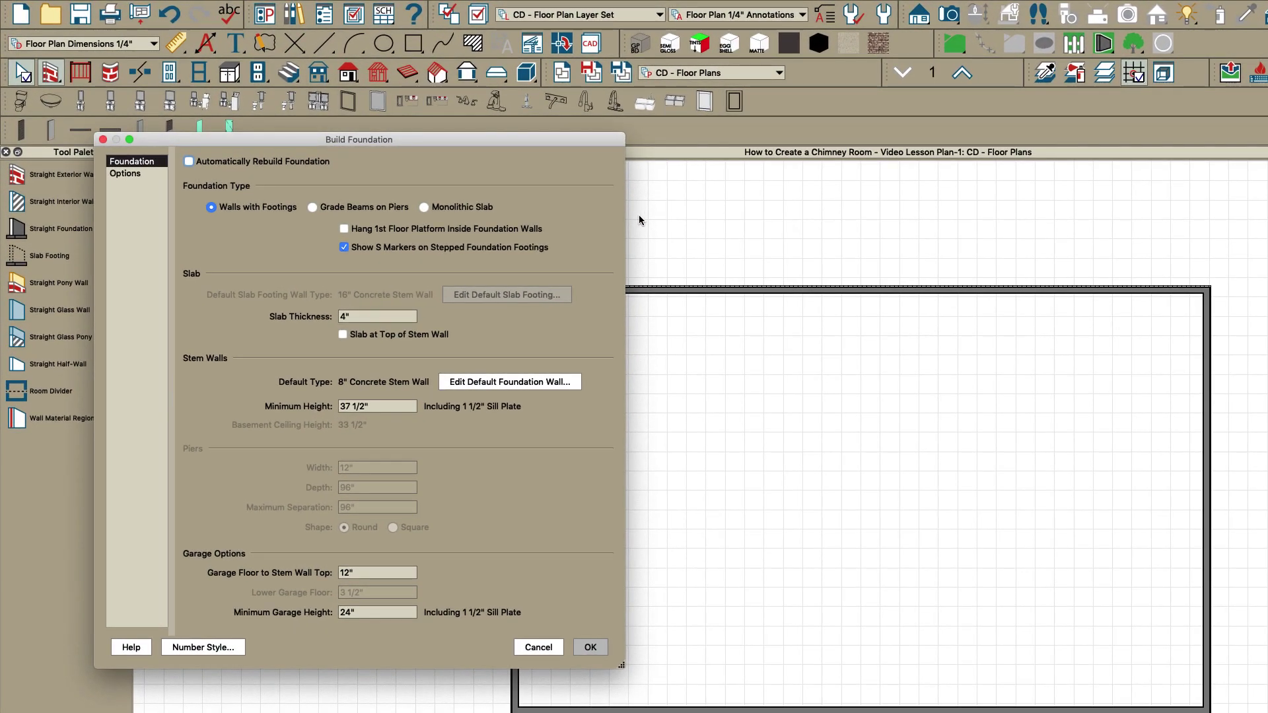
{"action": "left_click", "coordinate": [600, 654]}
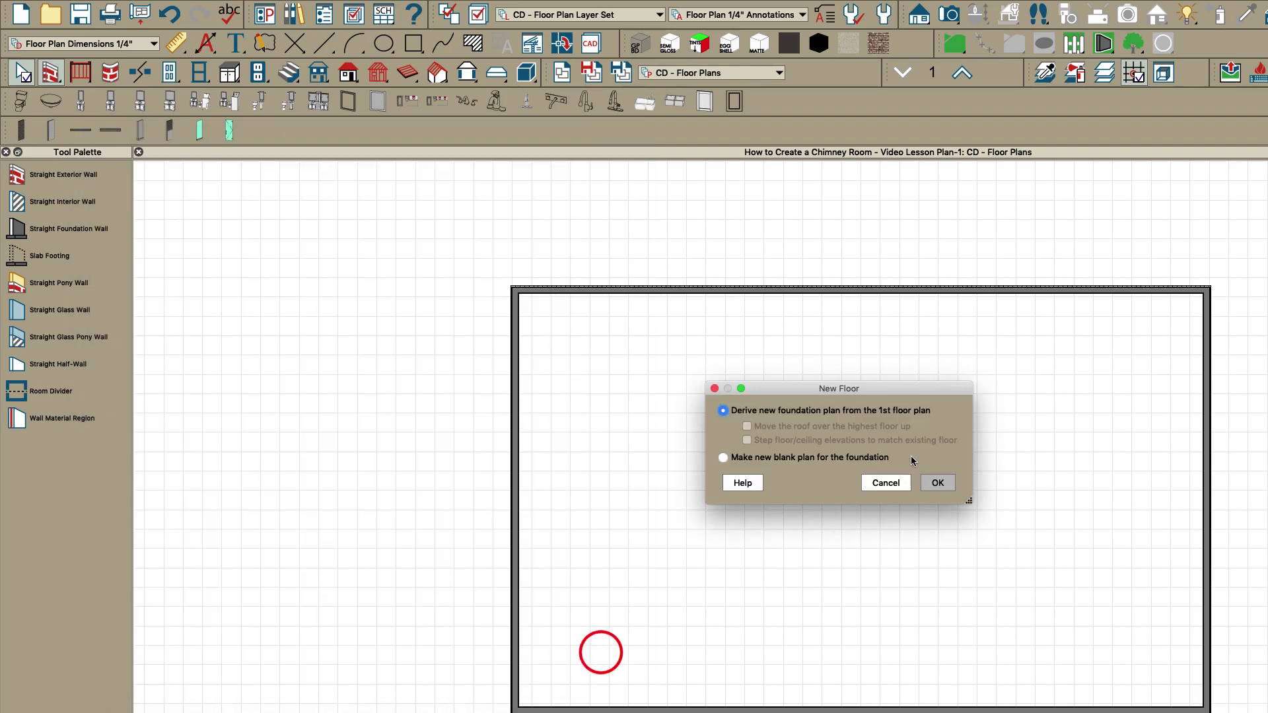
{"action": "left_click", "coordinate": [938, 483]}
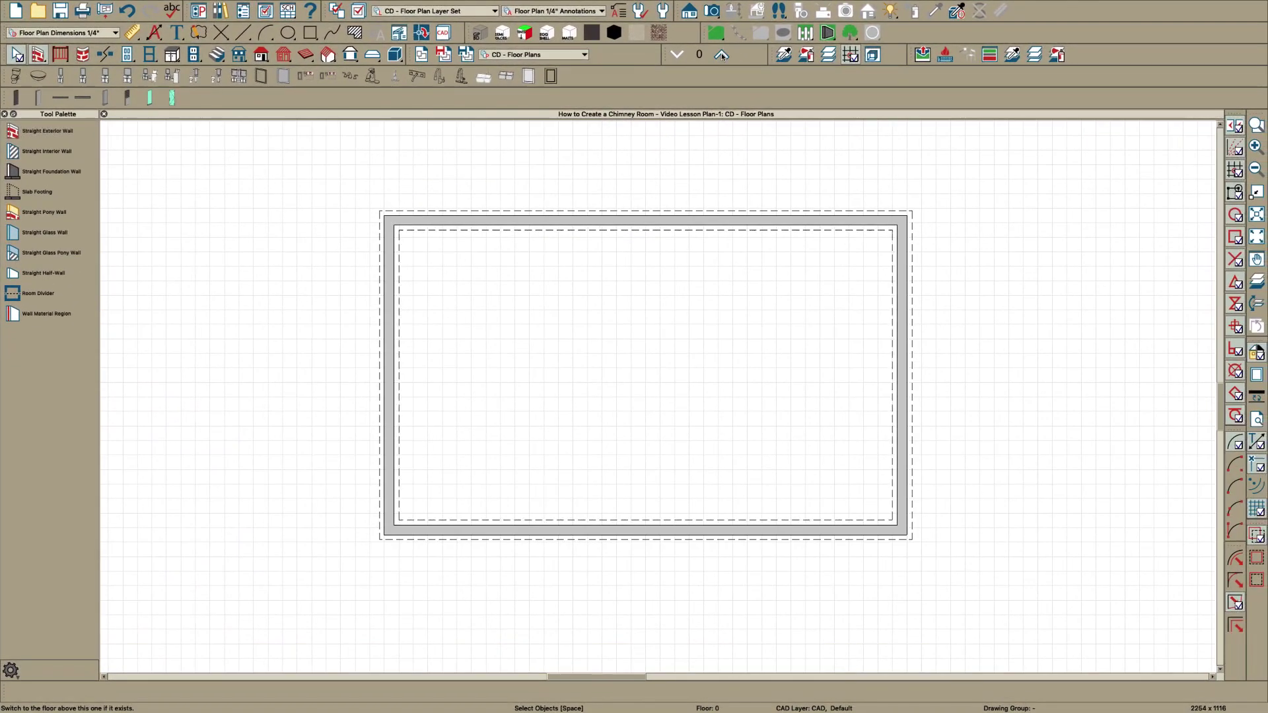
{"action": "left_click", "coordinate": [961, 72]}
Check the house with its new foundation in a perspective full overview, and close that view
{"action": "key", "text": "F3"}
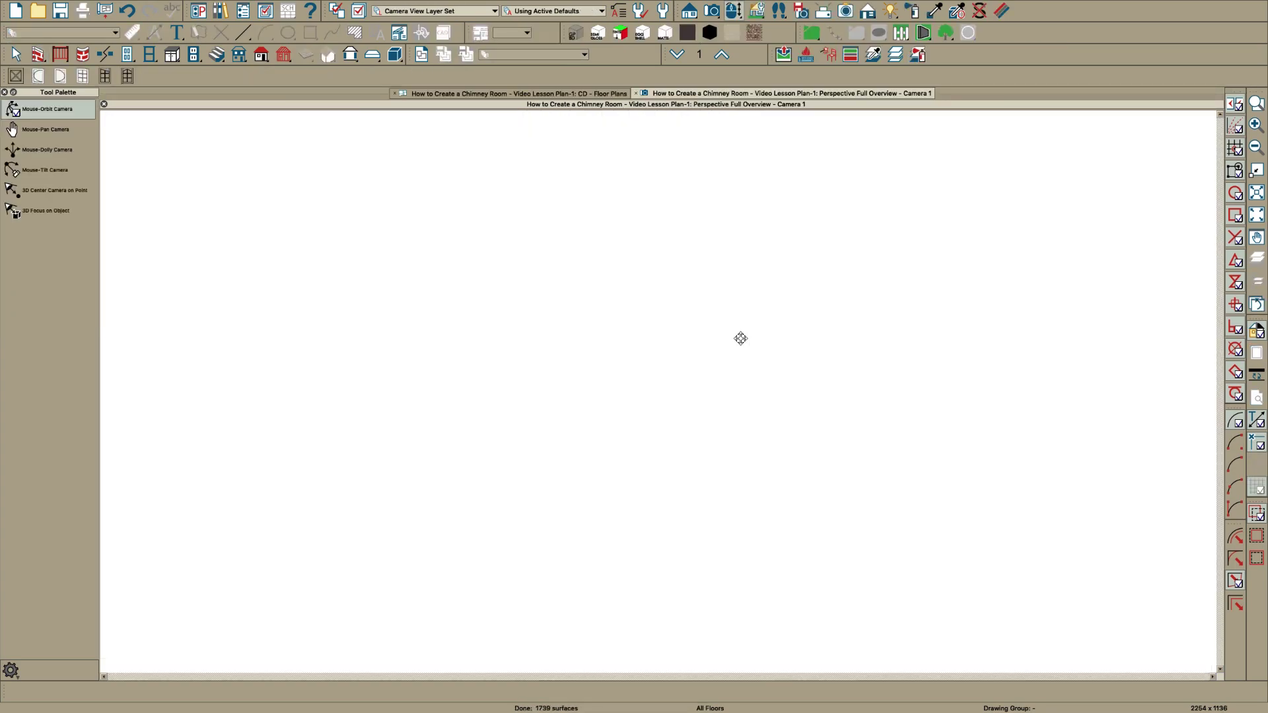
{"action": "left_click_drag", "start_coordinate": [740, 391], "coordinate": [758, 356]}
{"action": "key", "text": "ctrl+w"}
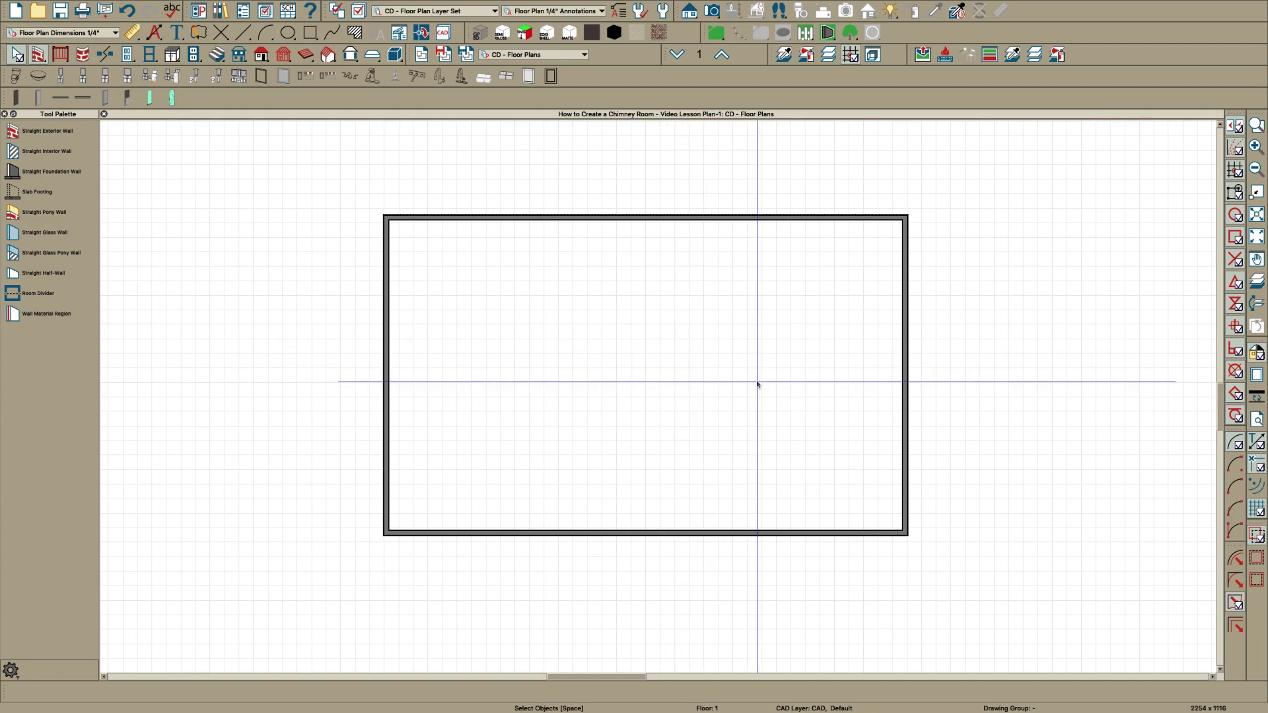
Draw three straight exterior walls outside the east gable wall, enclosing a chimney room about 3' deep and 5'-4" wide inside
{"action": "scroll", "coordinate": [757, 398], "scroll_direction": "down", "scroll_amount": 1}
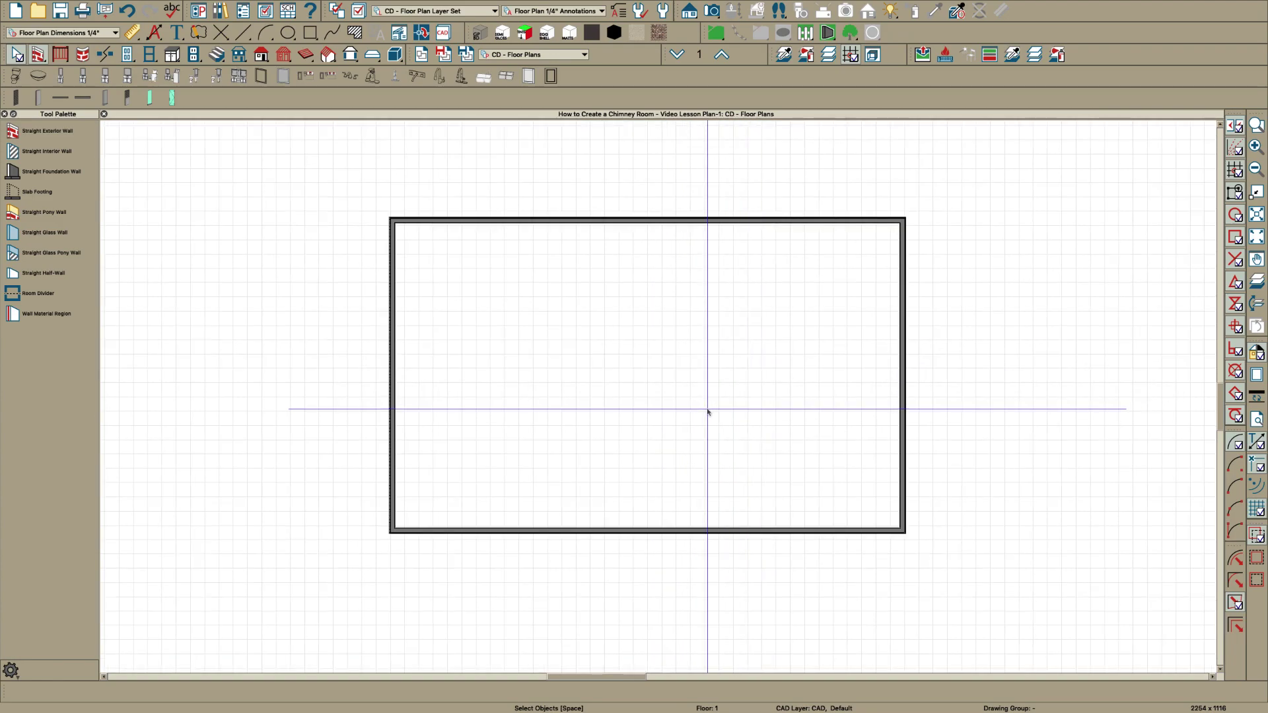
{"action": "scroll", "coordinate": [703, 412], "scroll_direction": "up", "scroll_amount": 1}
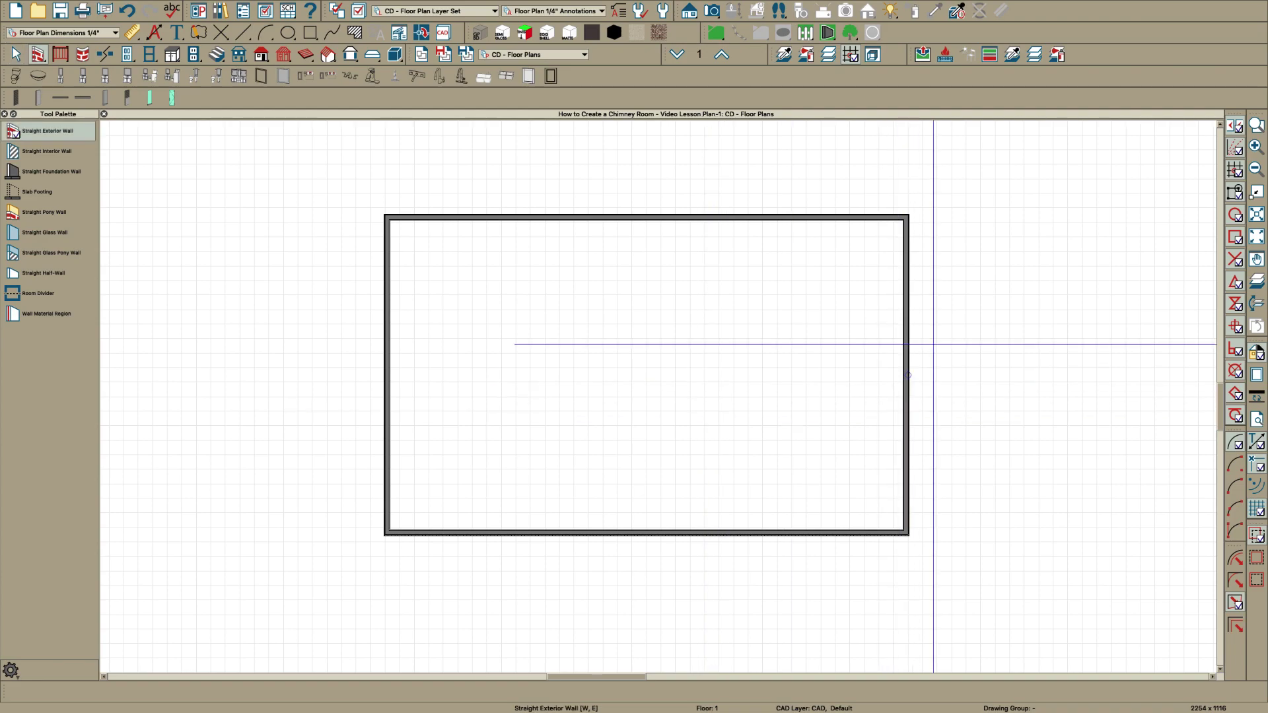
{"action": "scroll", "coordinate": [936, 351], "scroll_direction": "up", "scroll_amount": 3}
{"action": "left_click_drag", "start_coordinate": [897, 322], "coordinate": [941, 327]}
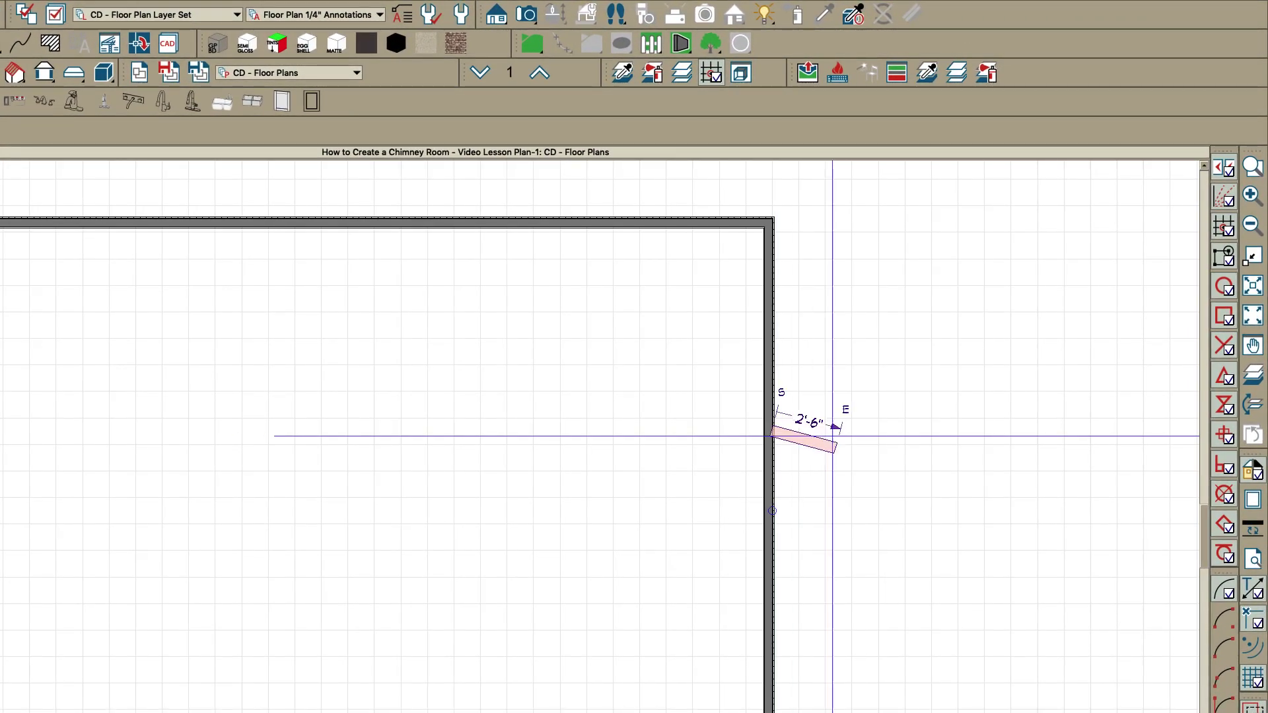
{"action": "mouse_move", "coordinate": [832, 436]}
{"action": "left_mouse_down"}
{"action": "mouse_move", "coordinate": [855, 425]}
{"action": "mouse_move", "coordinate": [847, 584]}
{"action": "left_mouse_up"}
{"action": "left_click_drag", "start_coordinate": [847, 584], "coordinate": [760, 578]}
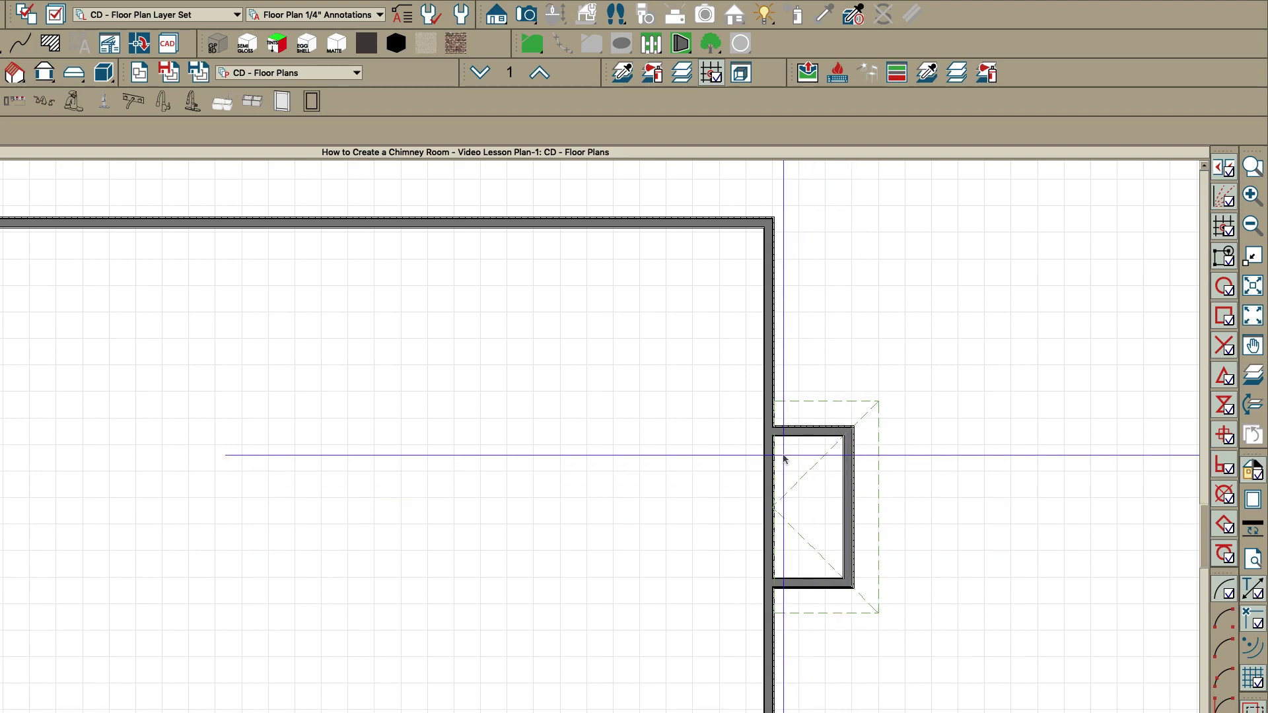
Turn off Auto Rebuild Roofs and delete the roof planes over the chimney room
{"action": "key", "text": "r"}
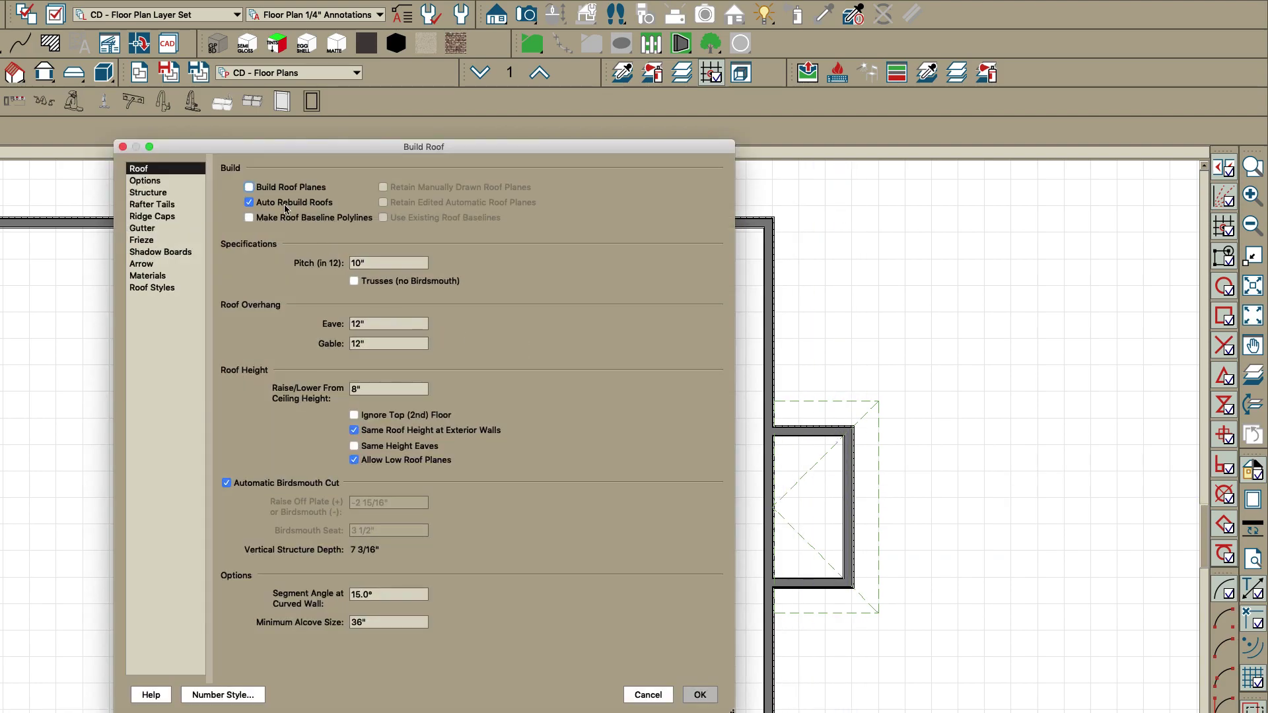
{"action": "left_click", "coordinate": [700, 694]}
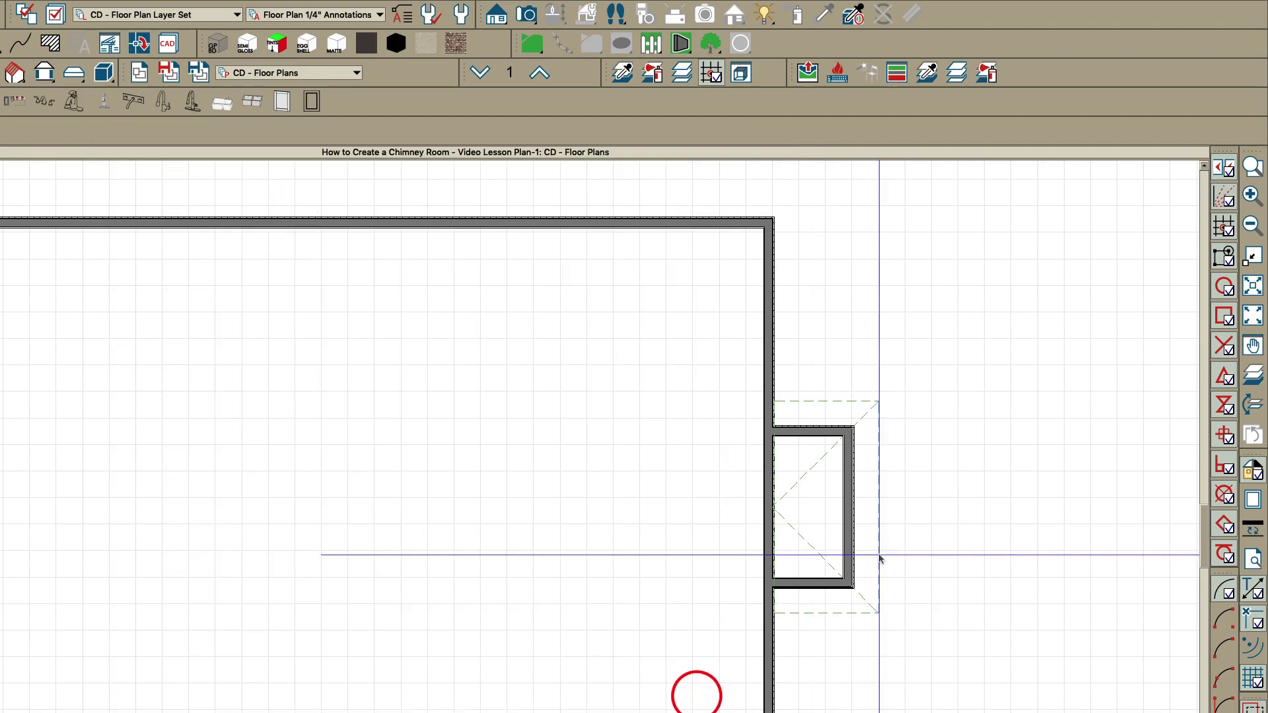
{"action": "left_click_drag", "start_coordinate": [885, 637], "coordinate": [871, 391]}
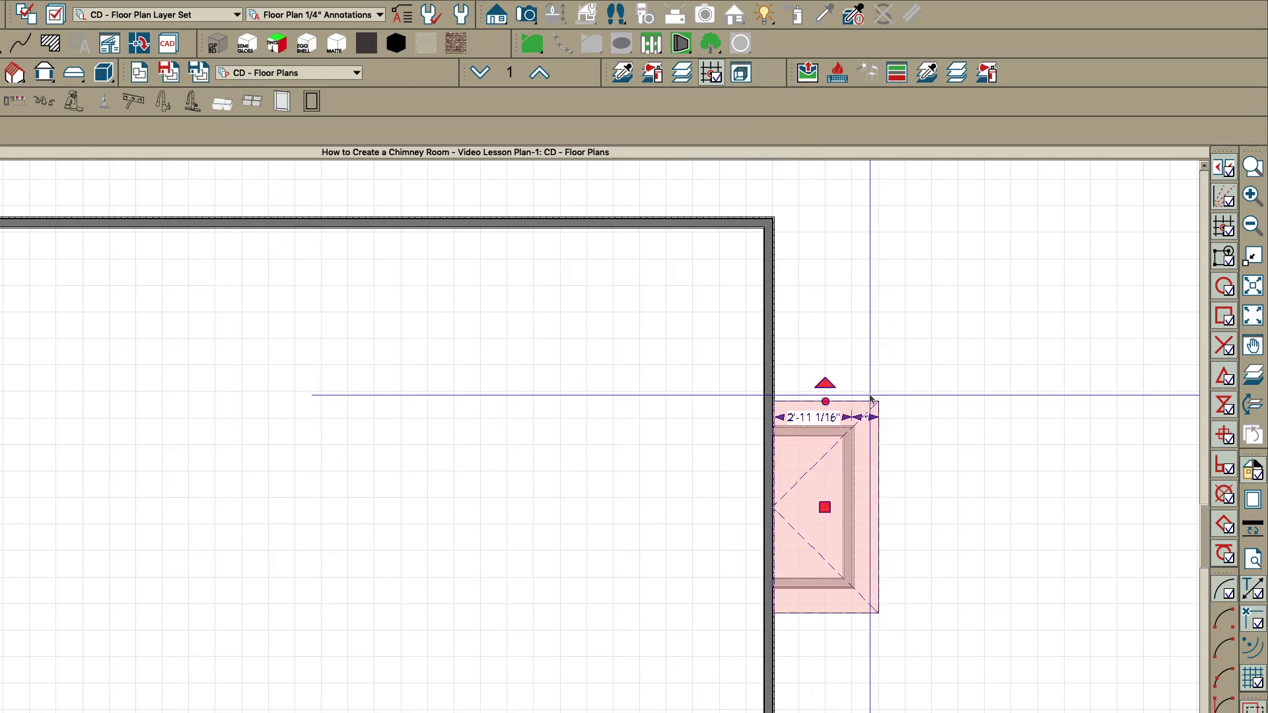
{"action": "key", "text": "Delete"}
{"action": "double_click", "coordinate": [808, 515]}
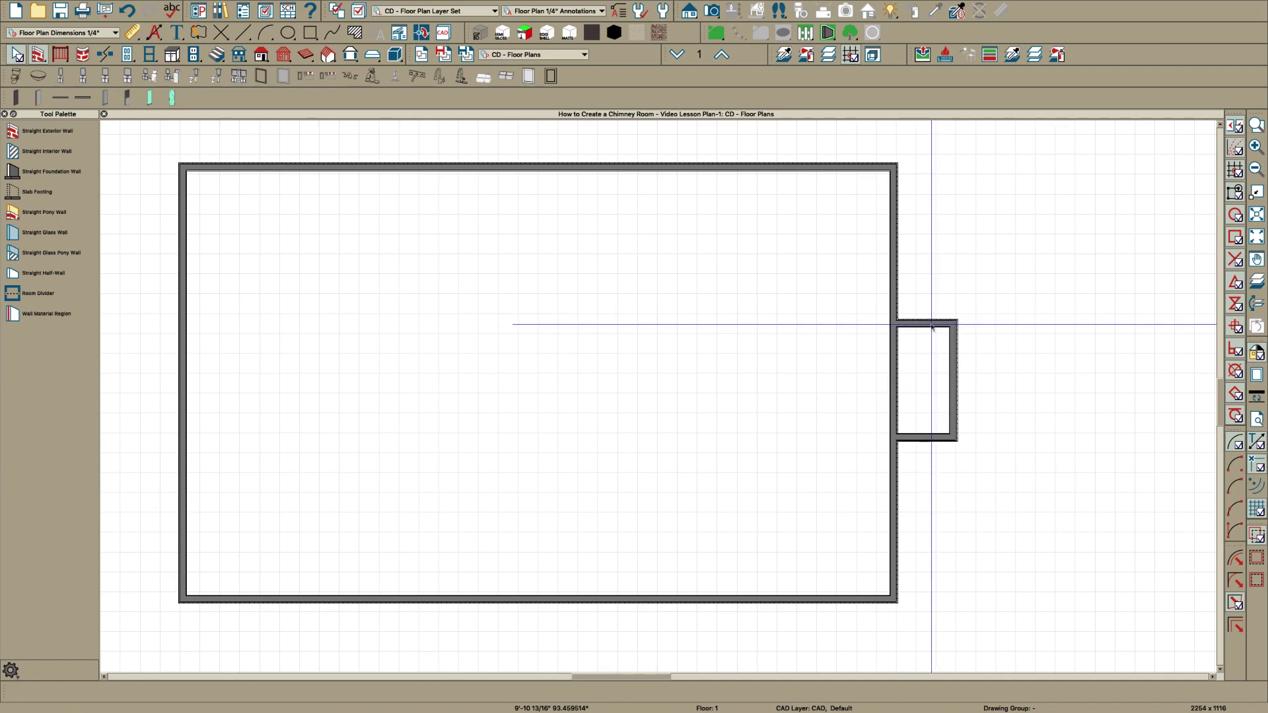
Select the three chimney walls together and center them on the main room
{"action": "left_click", "coordinate": [929, 324]}
{"action": "left_click", "coordinate": [956, 354], "text": "shift"}
{"action": "left_click", "coordinate": [956, 414]}
{"action": "left_click", "coordinate": [956, 414], "text": "shift"}
{"action": "left_click", "coordinate": [931, 438], "text": "shift"}
{"action": "key", "text": "c"}
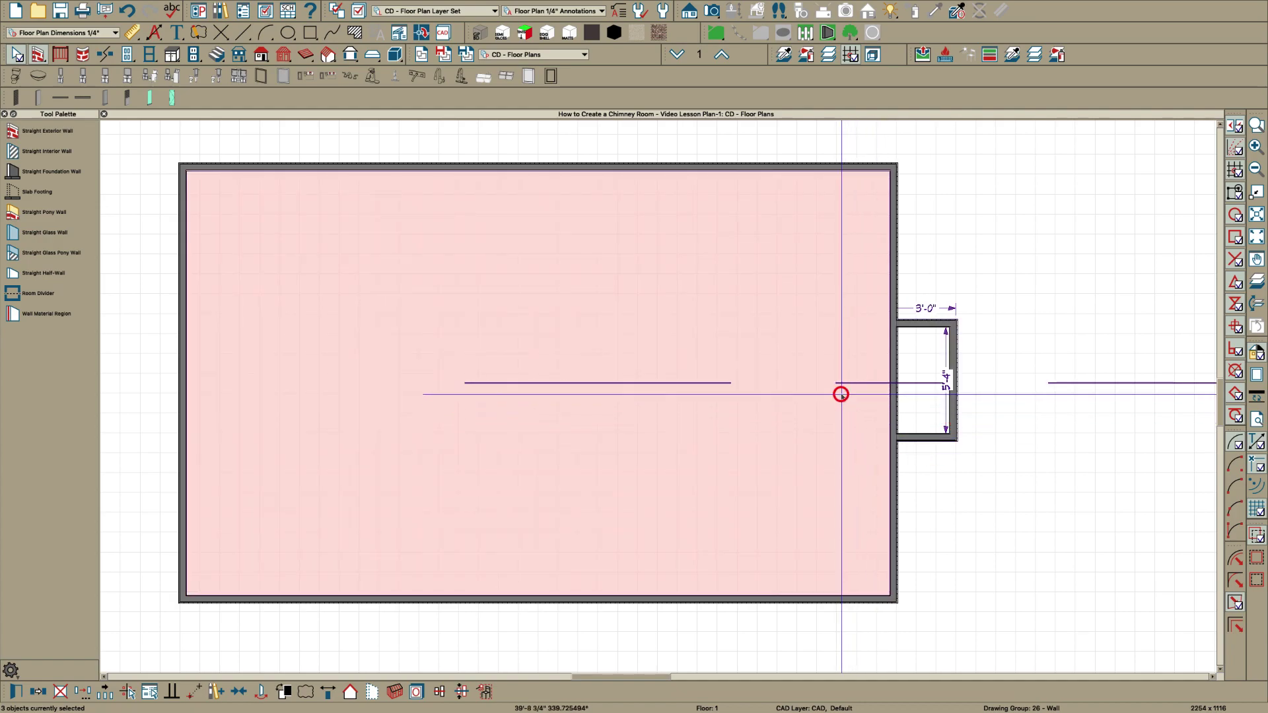
{"action": "left_click", "coordinate": [841, 394]}
{"action": "key", "text": "Escape"}
Examine the General settings in the chimney room's Room Specification
{"action": "scroll", "coordinate": [960, 437], "scroll_direction": "up", "scroll_amount": 3}
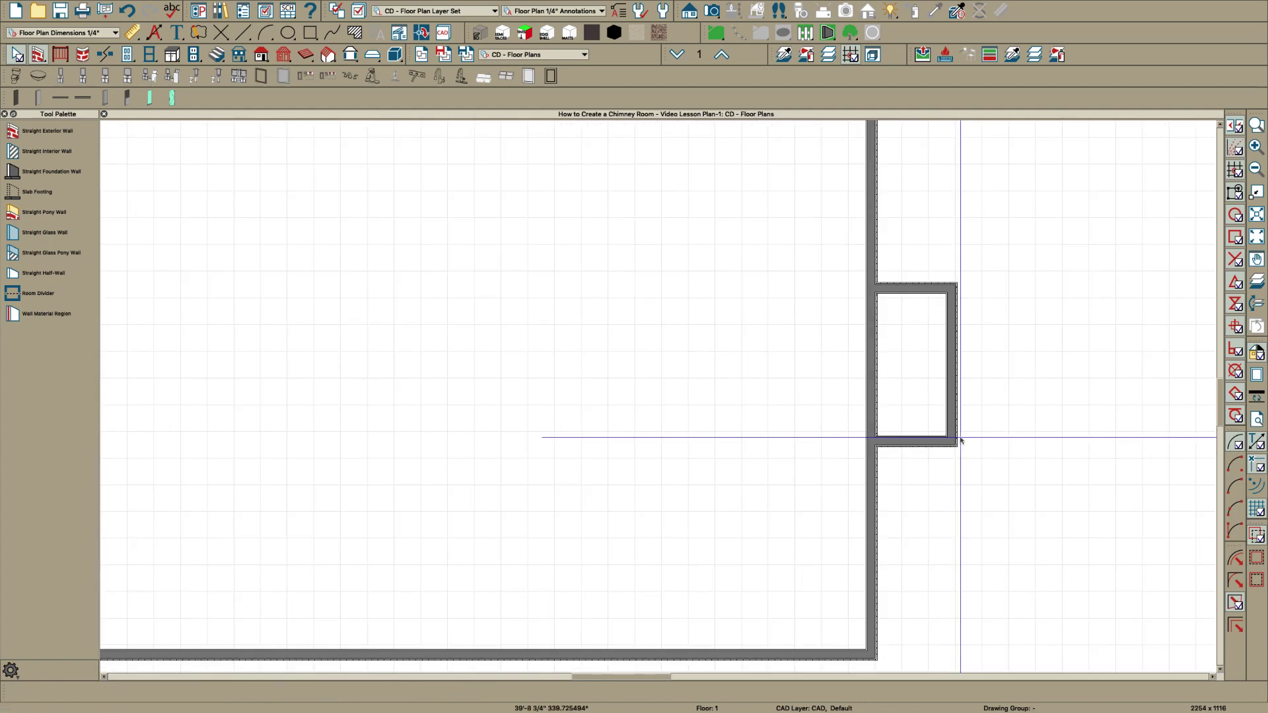
{"action": "double_click", "coordinate": [910, 366]}
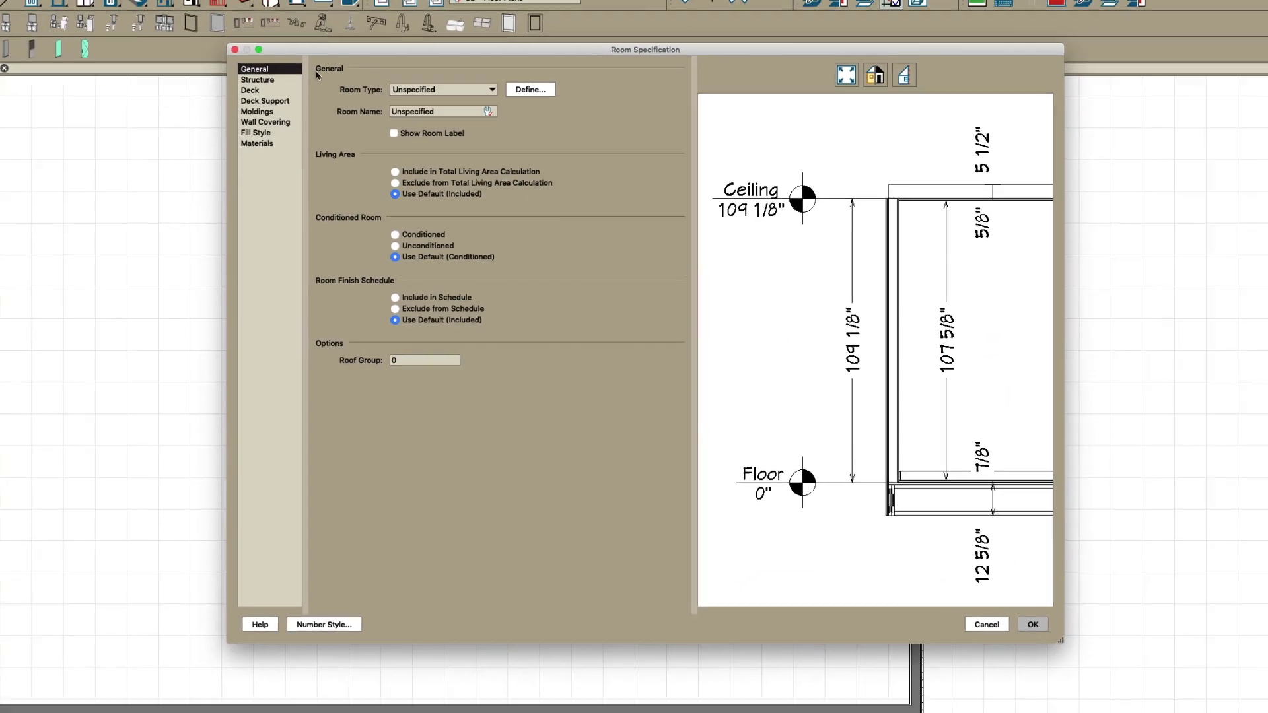
{"action": "key", "text": "Escape"}
{"action": "key", "text": "Escape"}
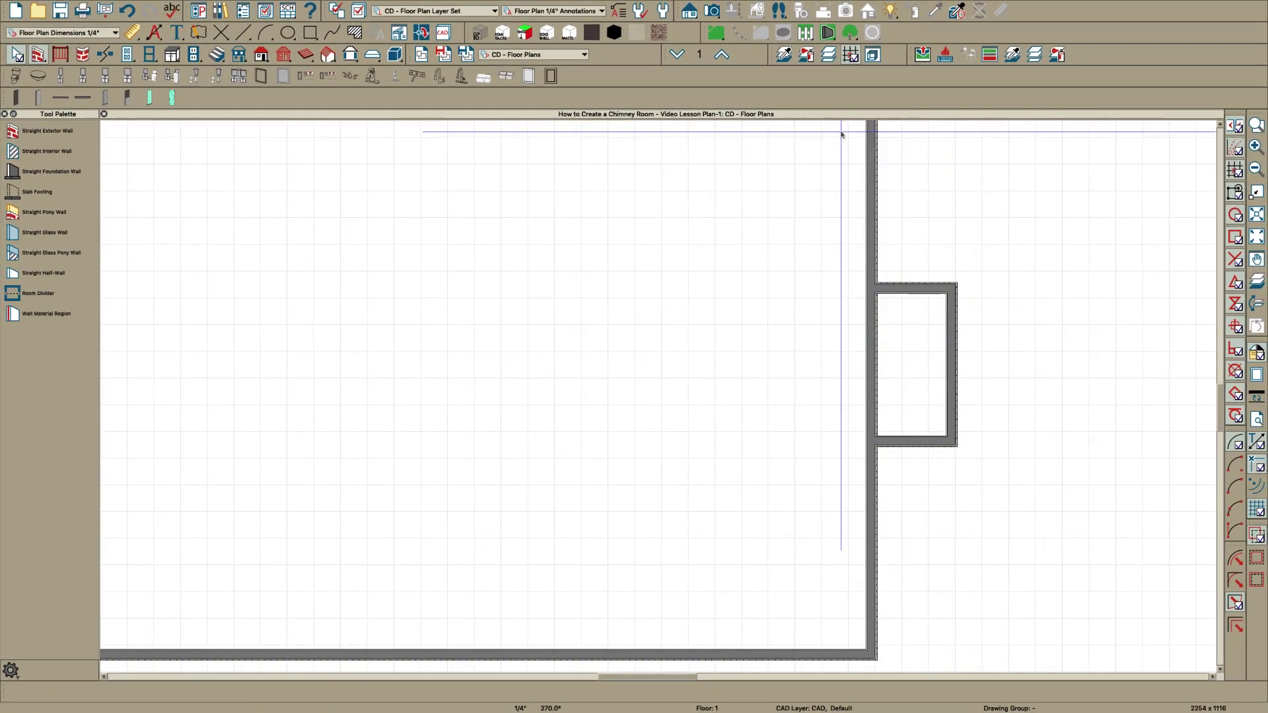
Copy the three chimney walls from floor 1 and paste them onto floor 2, holding the same position
{"action": "left_click", "coordinate": [913, 283]}
{"action": "left_click", "coordinate": [947, 329]}
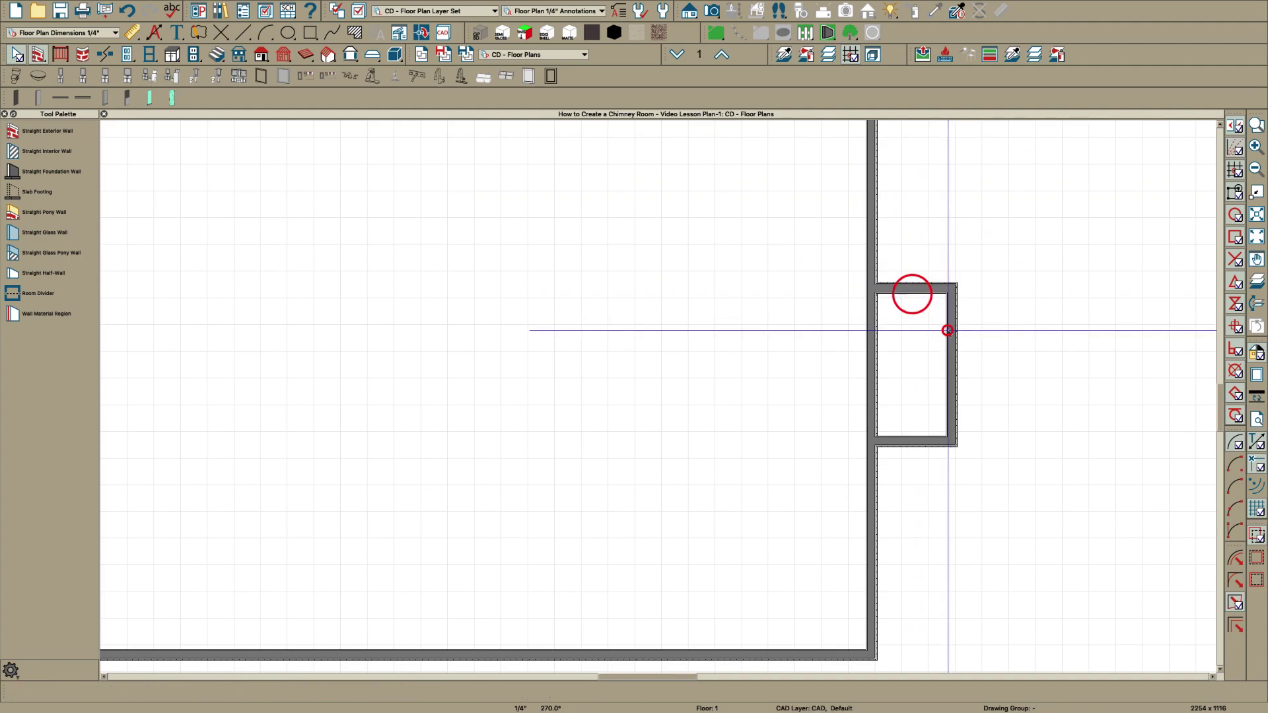
{"action": "left_click", "coordinate": [922, 438]}
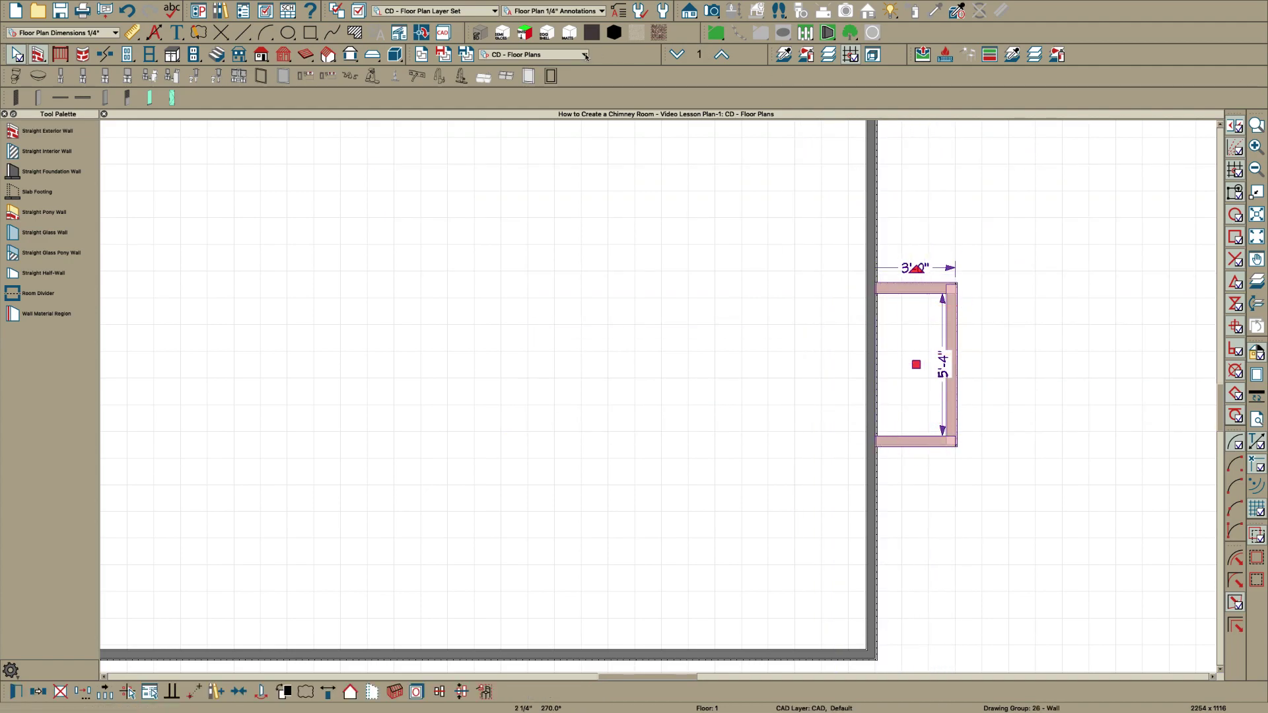
{"action": "left_click", "coordinate": [724, 55]}
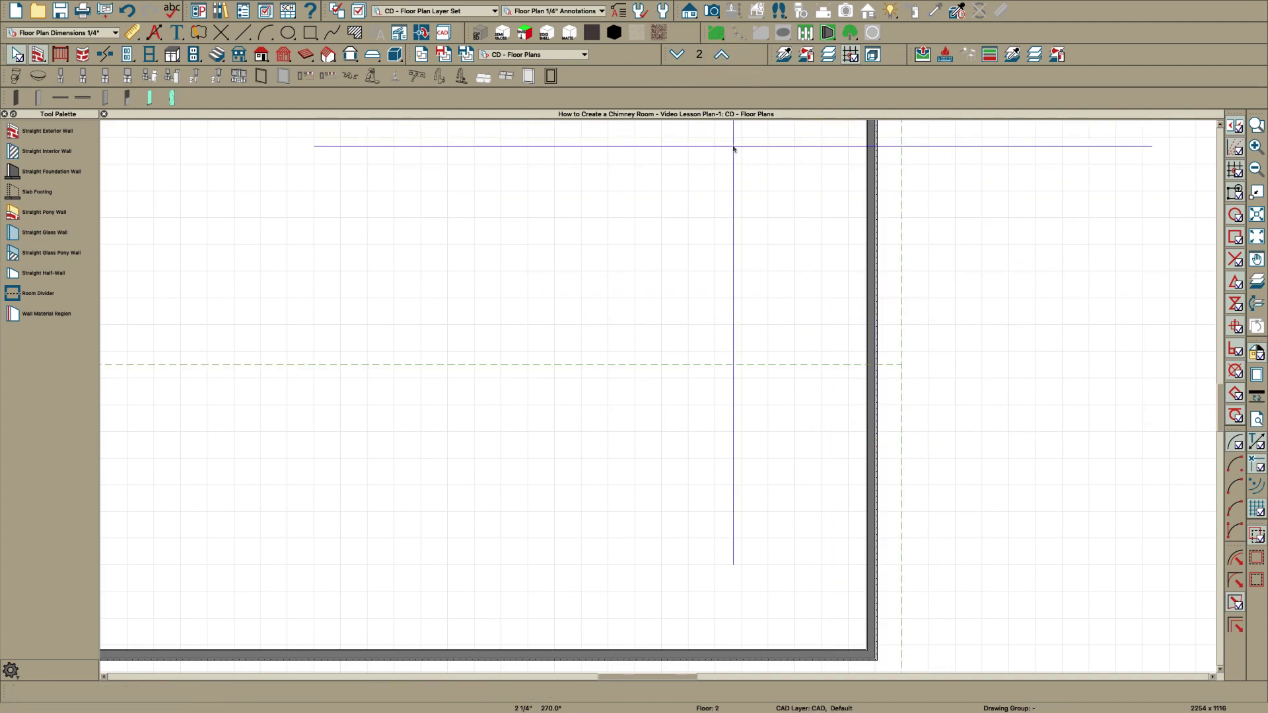
{"action": "key", "text": "ctrl+alt+v"}
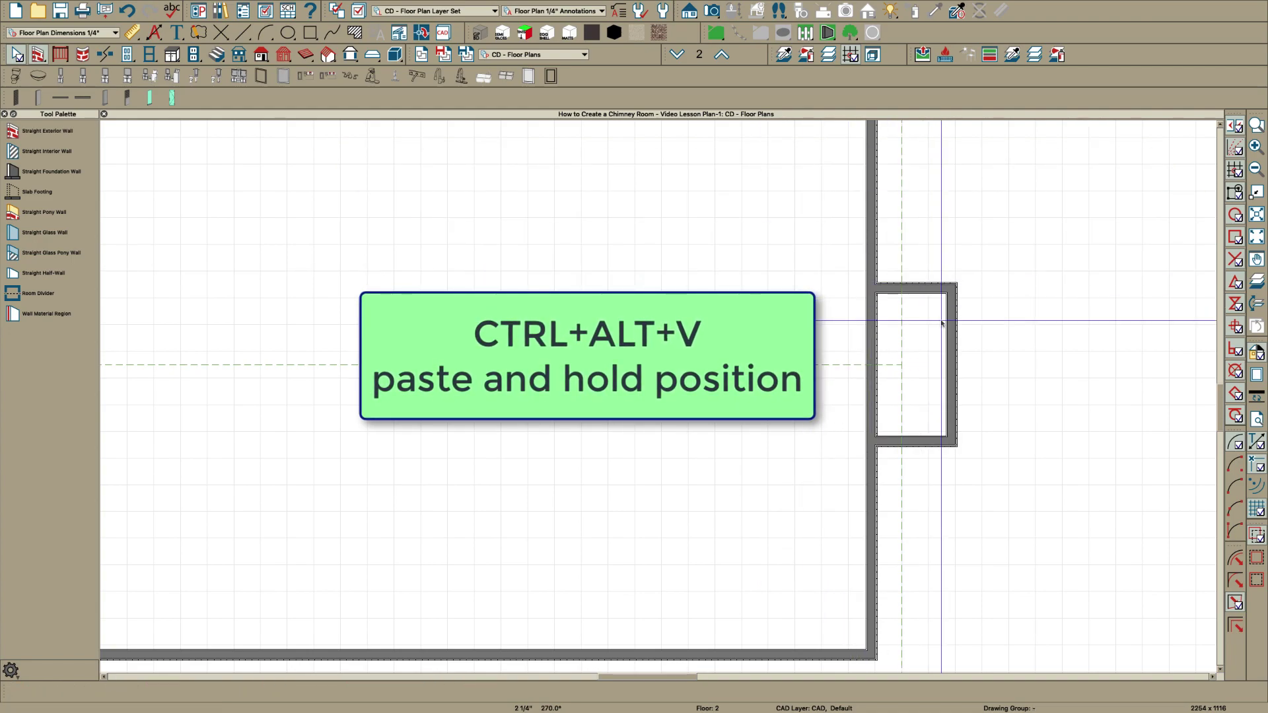
{"action": "left_click", "coordinate": [931, 331]}
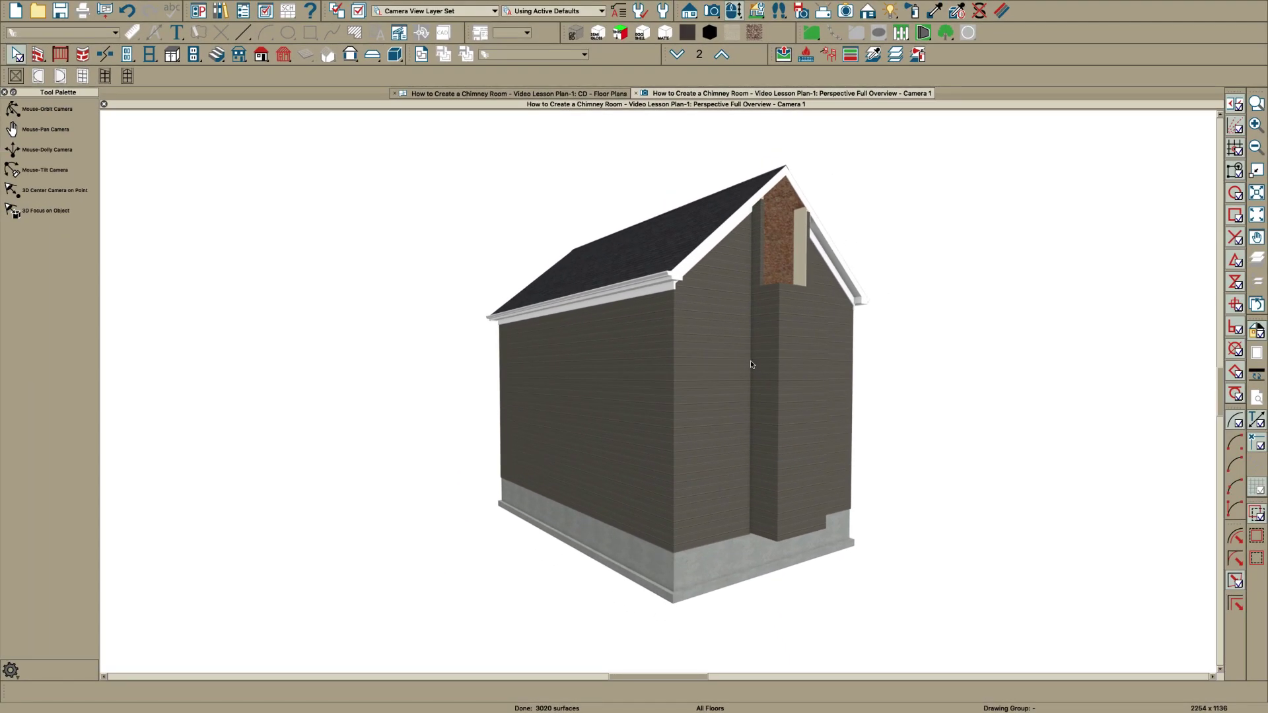
Rebuild the foundation with footings, derived from the 1st floor plan, so that it includes the chimney room
{"action": "key", "text": "f"}
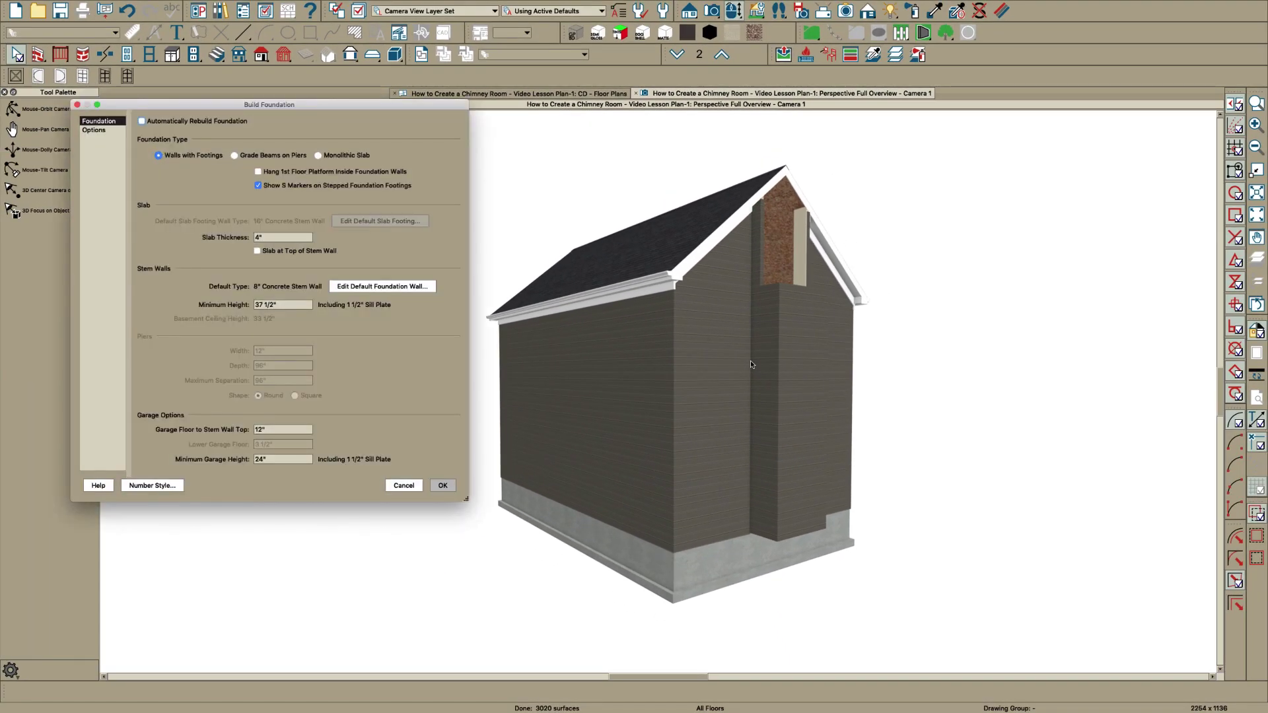
{"action": "left_click", "coordinate": [437, 487]}
{"action": "left_click", "coordinate": [384, 318]}
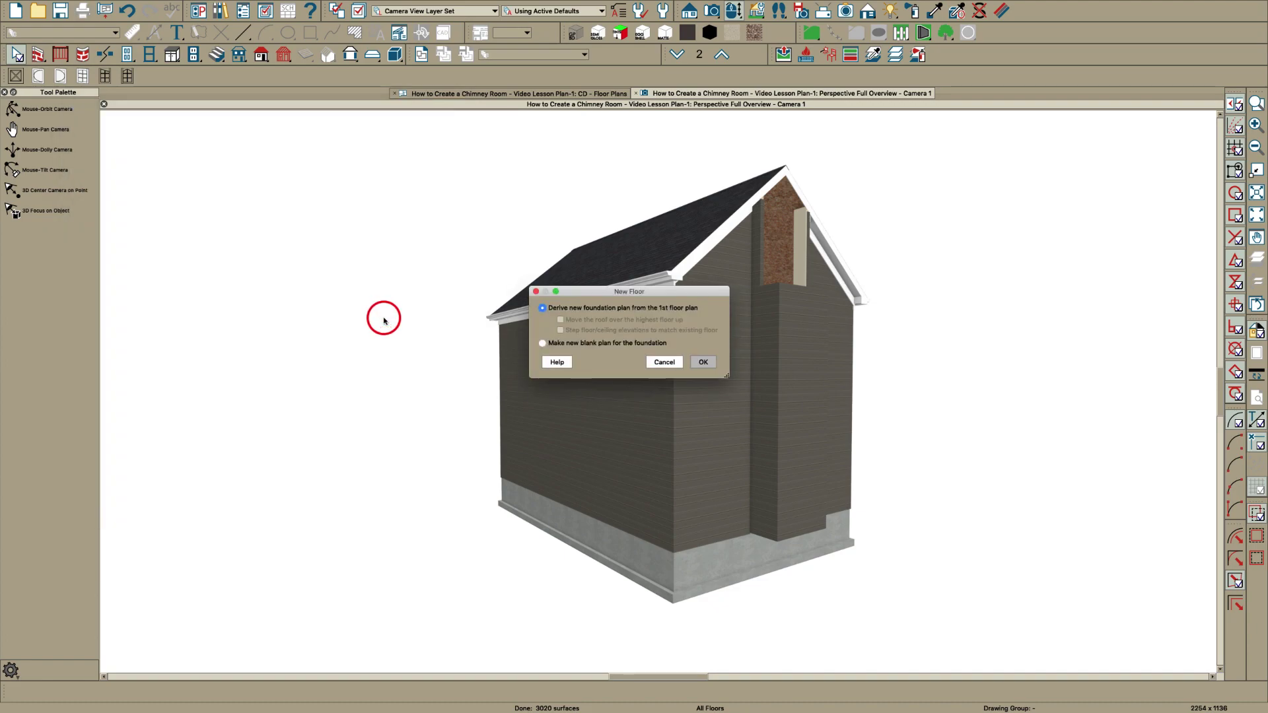
{"action": "left_click", "coordinate": [705, 363]}
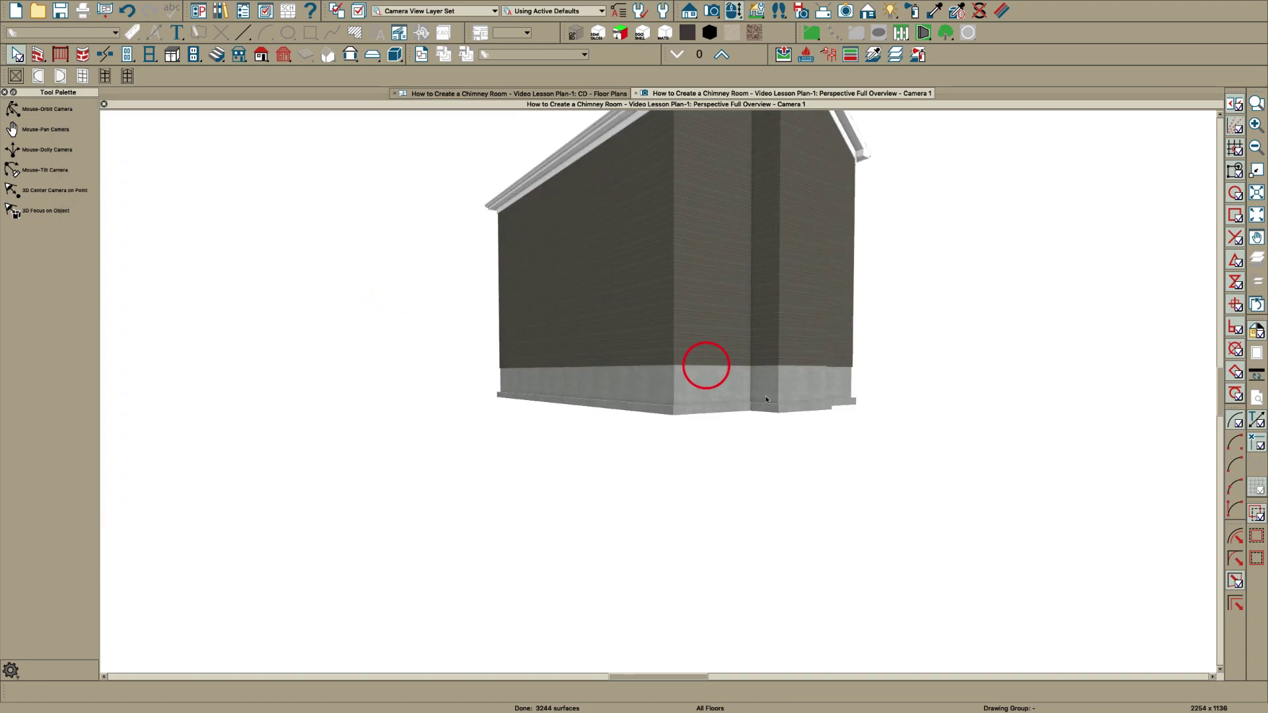
Check the rebuilt foundation in 3D, return to floor 2, and inspect the upper chimney walls at the gable
{"action": "middle_click_drag", "start_coordinate": [786, 238], "coordinate": [737, 365]}
{"action": "left_click", "coordinate": [724, 54]}
{"action": "left_click", "coordinate": [724, 53]}
{"action": "left_click", "coordinate": [724, 53]}
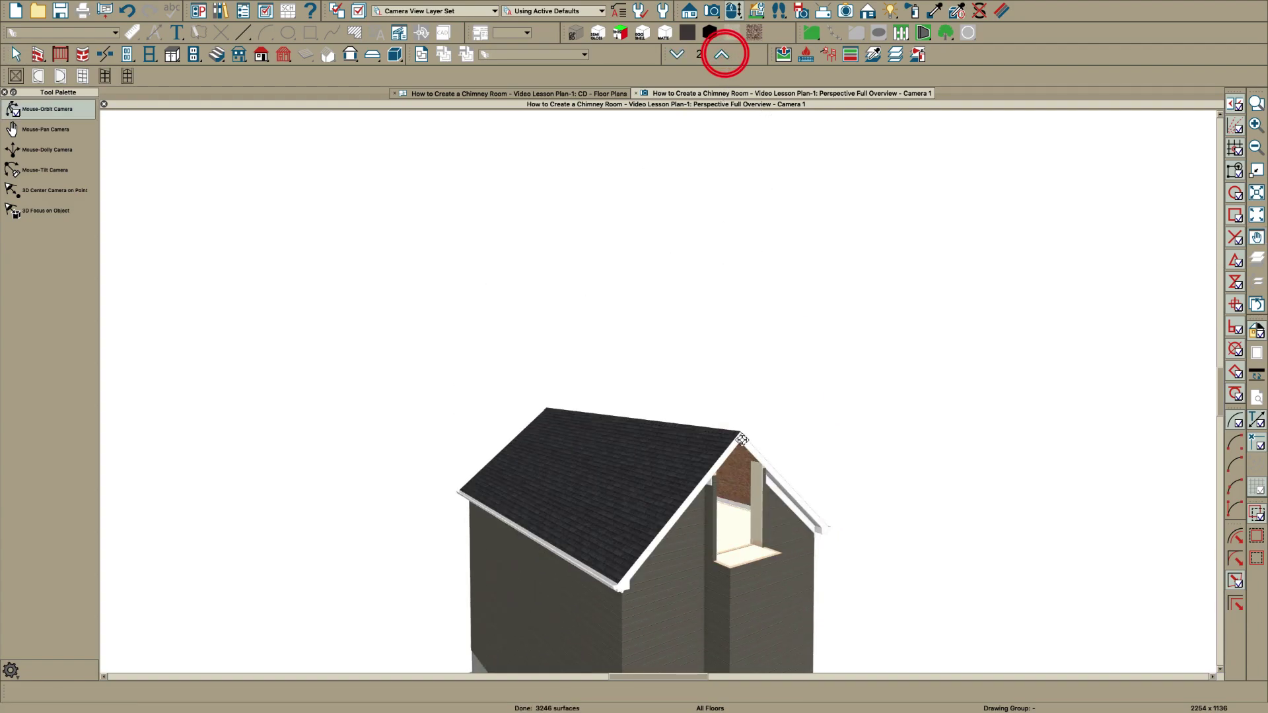
{"action": "scroll", "coordinate": [748, 510], "scroll_direction": "up", "scroll_amount": 5}
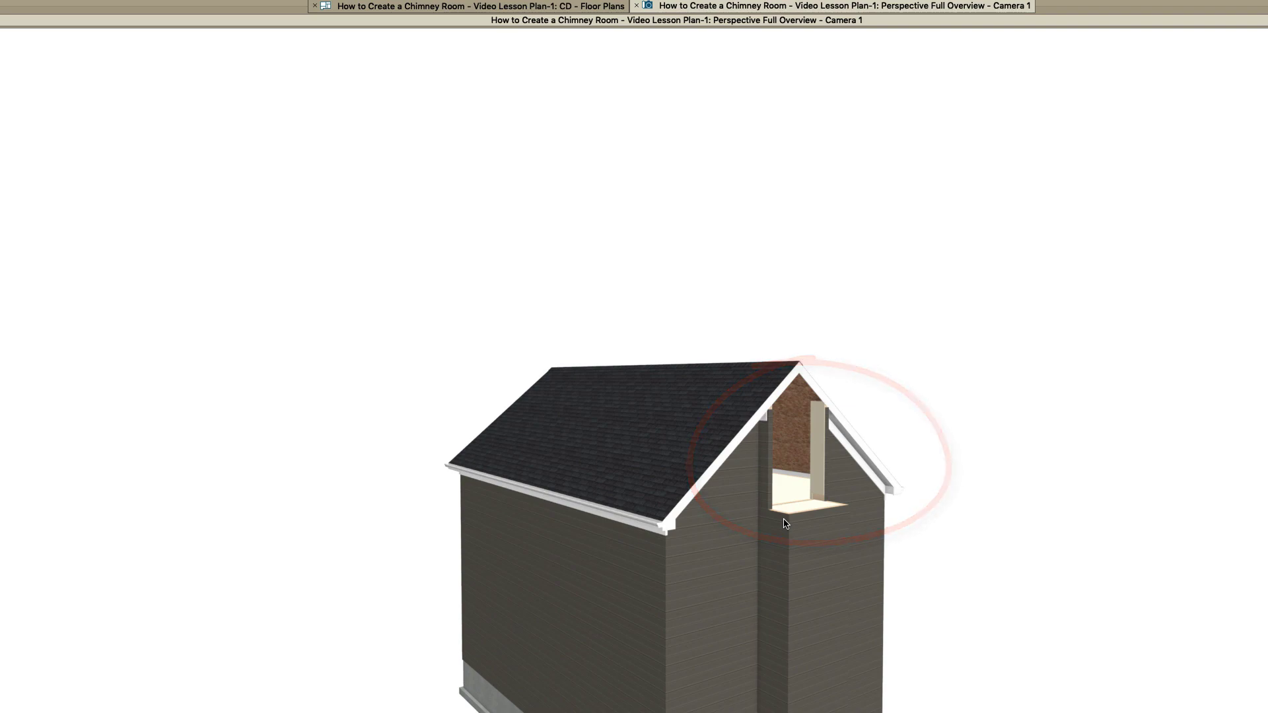
Copy the three chimney walls on the floor 2 plan and go up to the attic level
{"action": "left_click", "coordinate": [522, 8]}
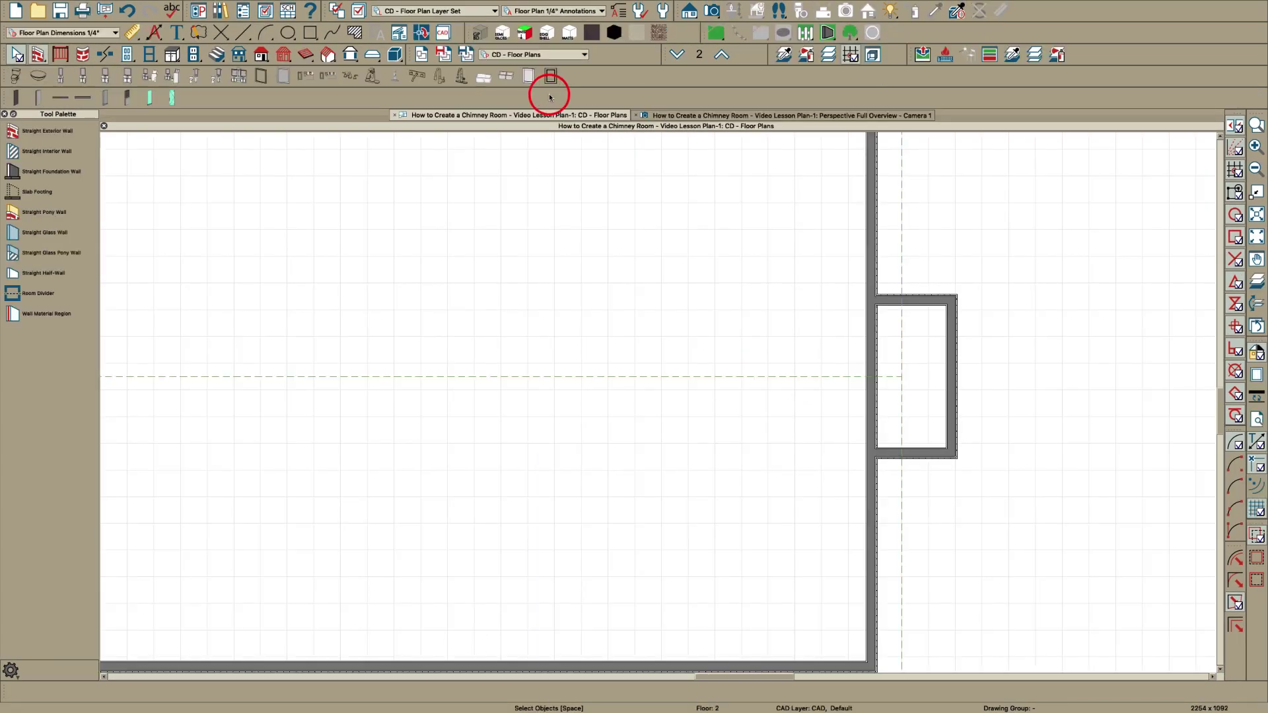
{"action": "scroll", "coordinate": [678, 345], "scroll_direction": "down", "scroll_amount": 3}
{"action": "scroll", "coordinate": [903, 351], "scroll_direction": "up", "scroll_amount": 3}
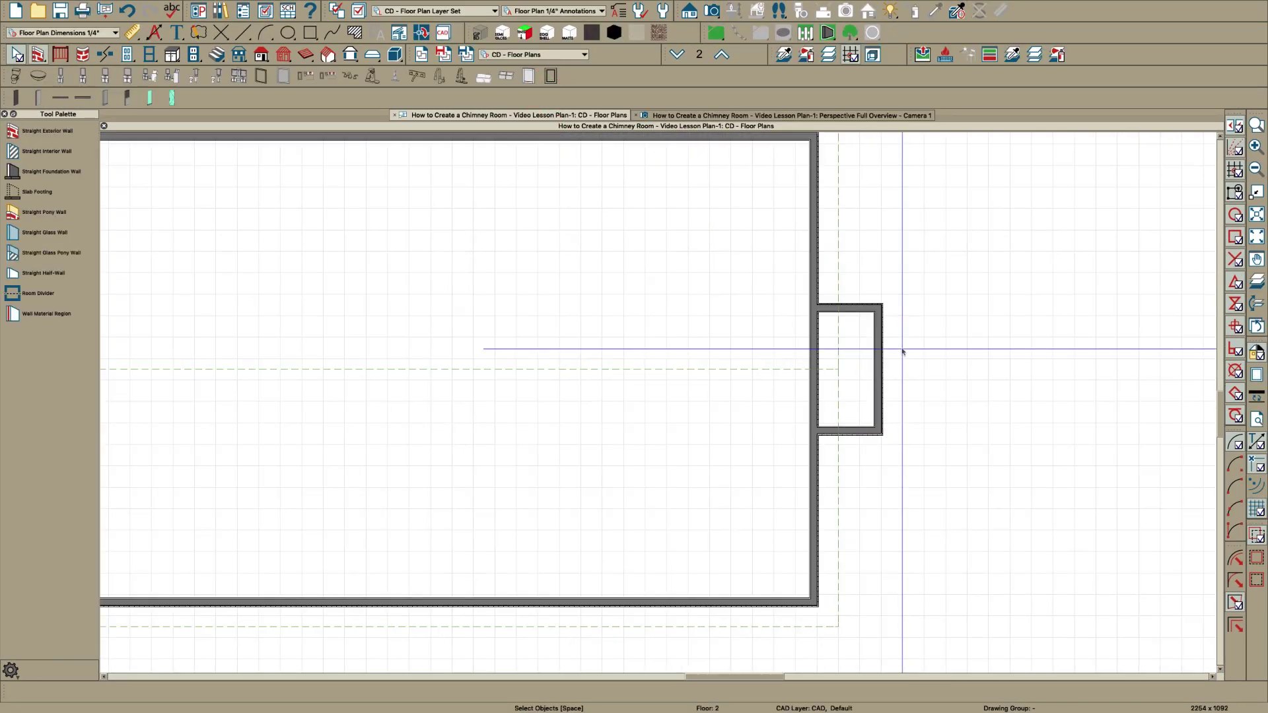
{"action": "left_click", "coordinate": [861, 304]}
{"action": "left_click", "coordinate": [874, 338], "text": "shift"}
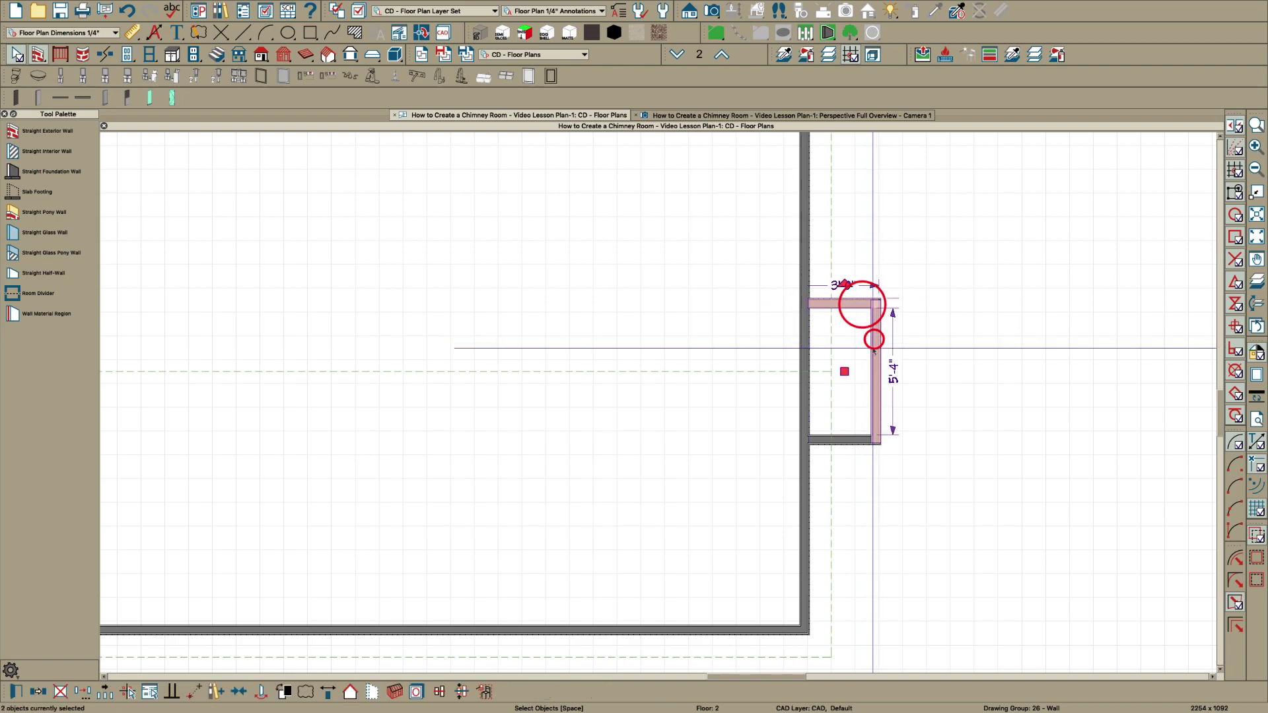
{"action": "left_click", "coordinate": [856, 438], "text": "shift"}
{"action": "left_click", "coordinate": [724, 55]}
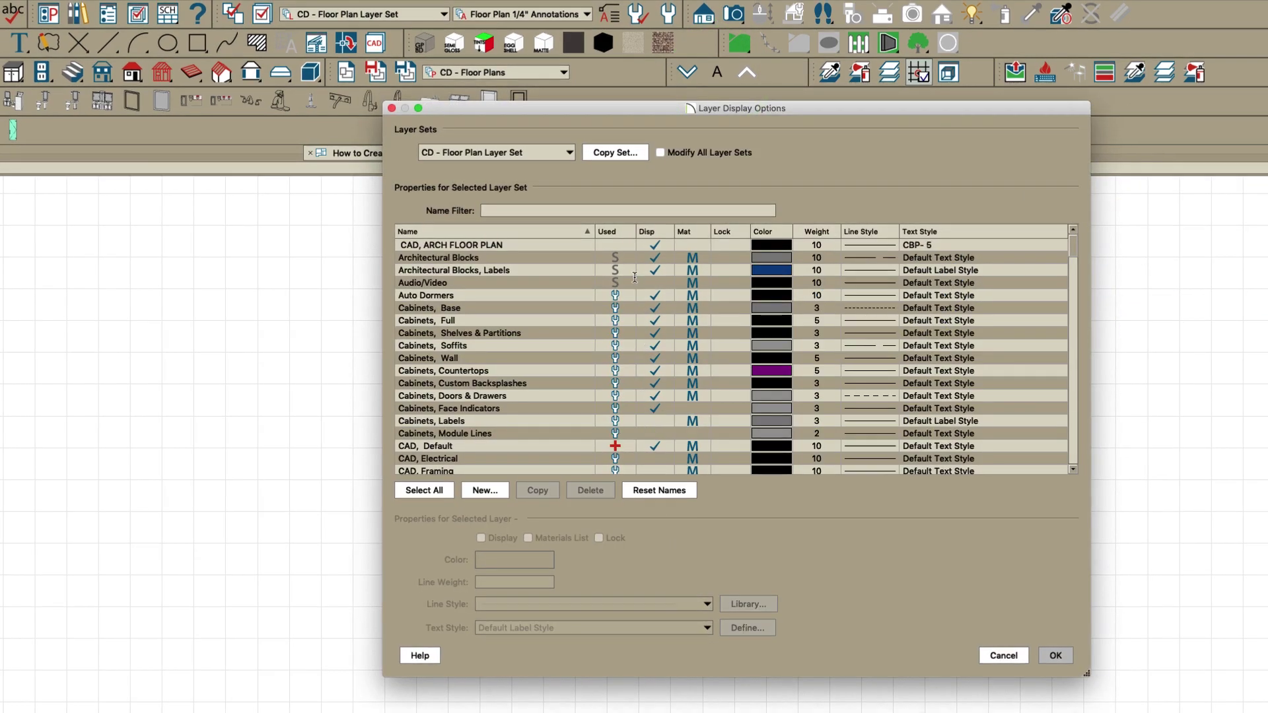
Turn on display of the "Walls, Attic" layer in CD - Floor Plan Layer Set and show the floor below as a reference
{"action": "left_click", "coordinate": [562, 209]}
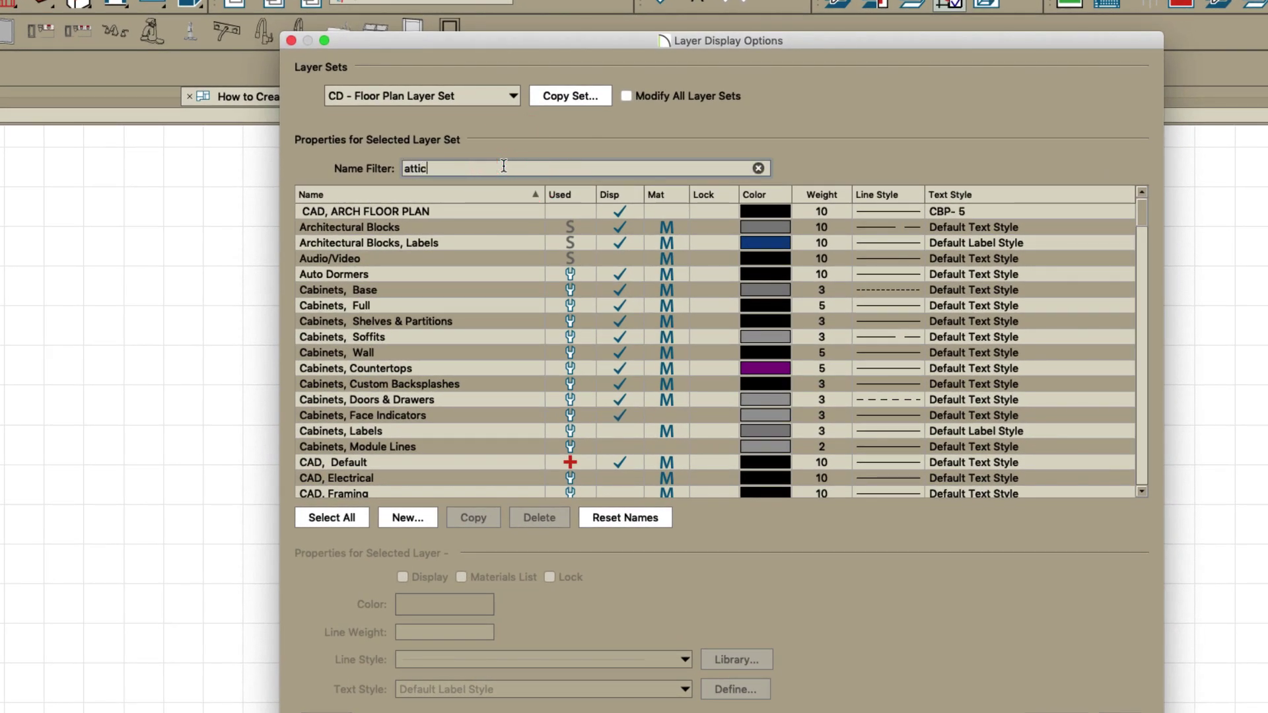
{"action": "left_click", "coordinate": [614, 211]}
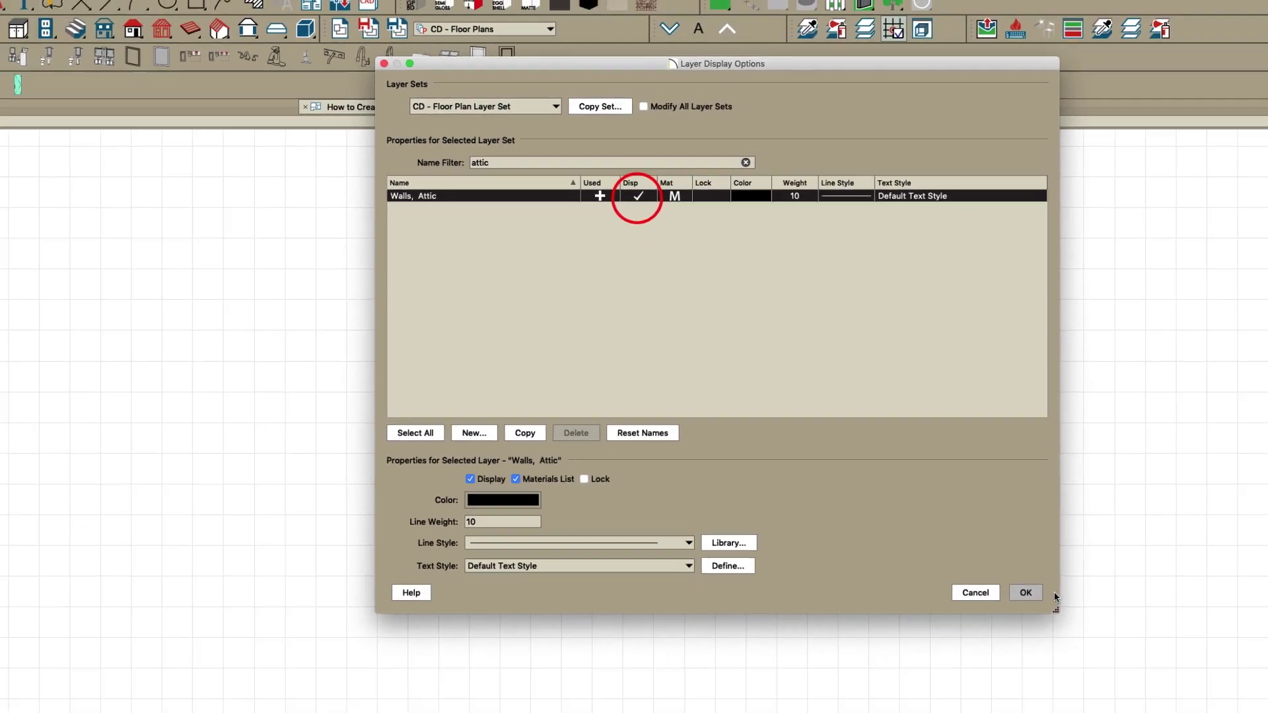
{"action": "left_click", "coordinate": [954, 491]}
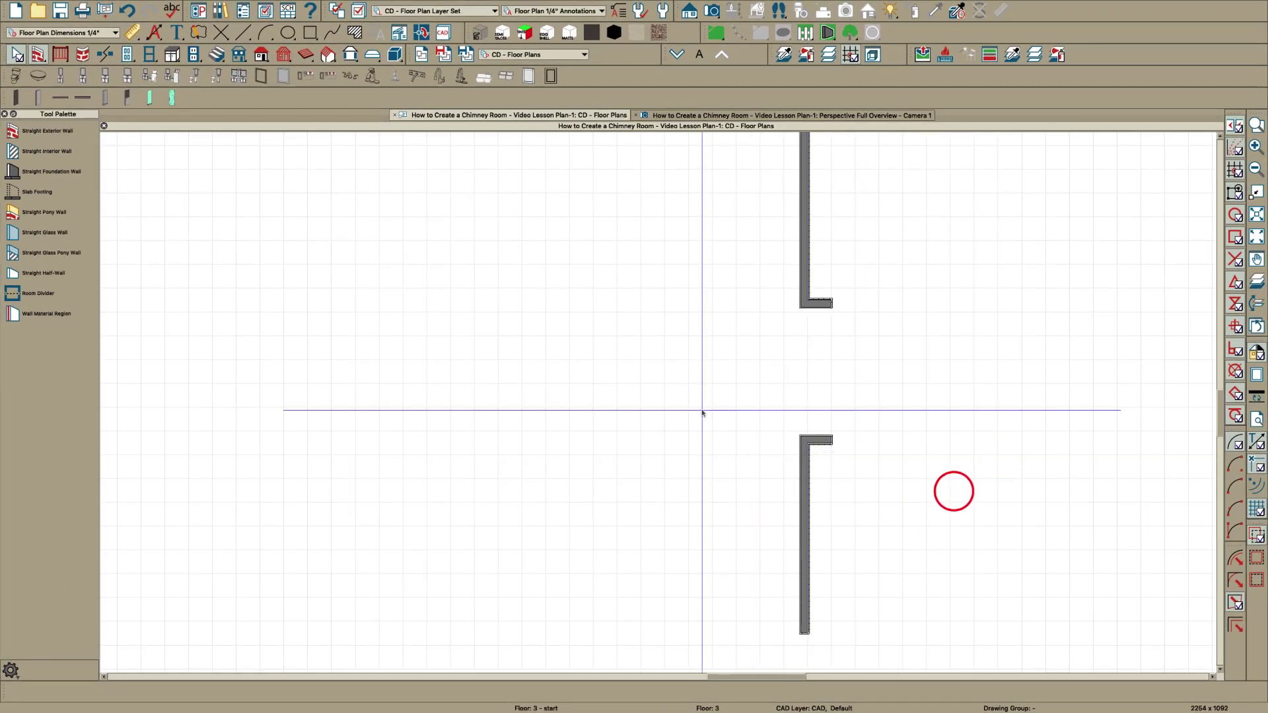
{"action": "scroll", "coordinate": [581, 370], "scroll_direction": "down", "scroll_amount": 1}
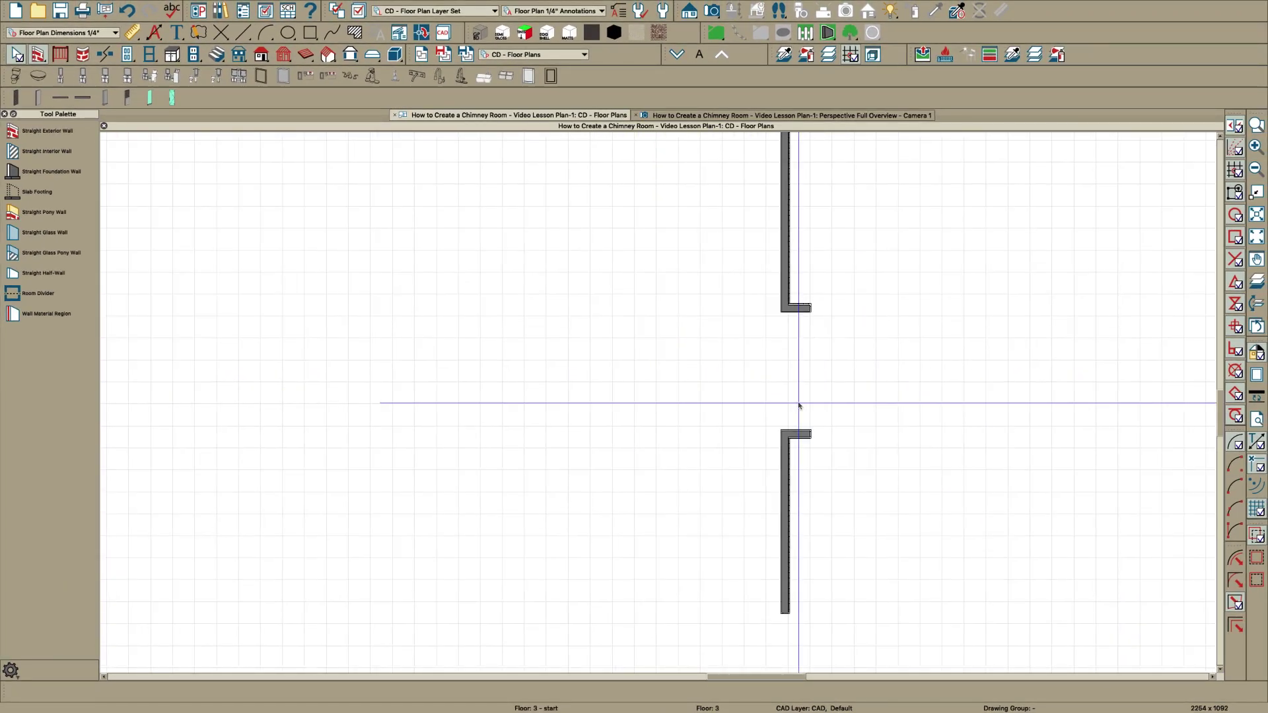
{"action": "scroll", "coordinate": [823, 425], "scroll_direction": "up", "scroll_amount": 2}
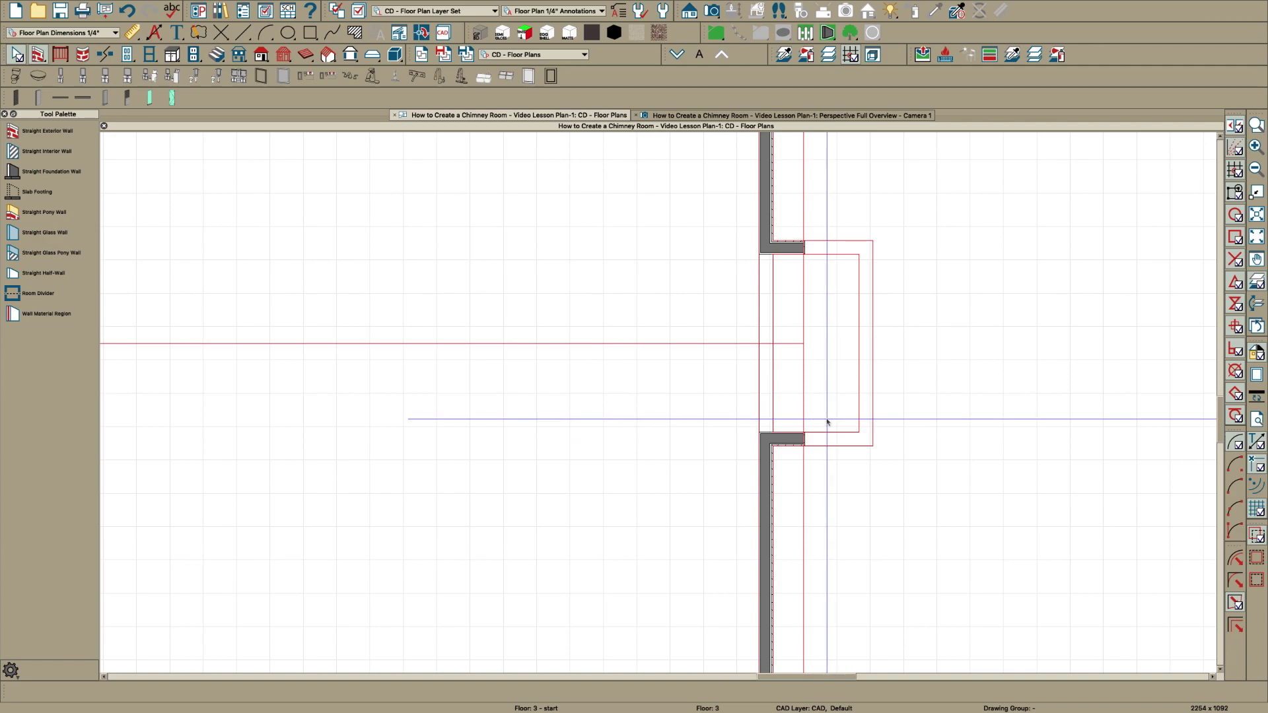
Try pasting the three chimney walls onto the attic level, holding the same position, and check each wall
{"action": "left_click", "coordinate": [827, 421]}
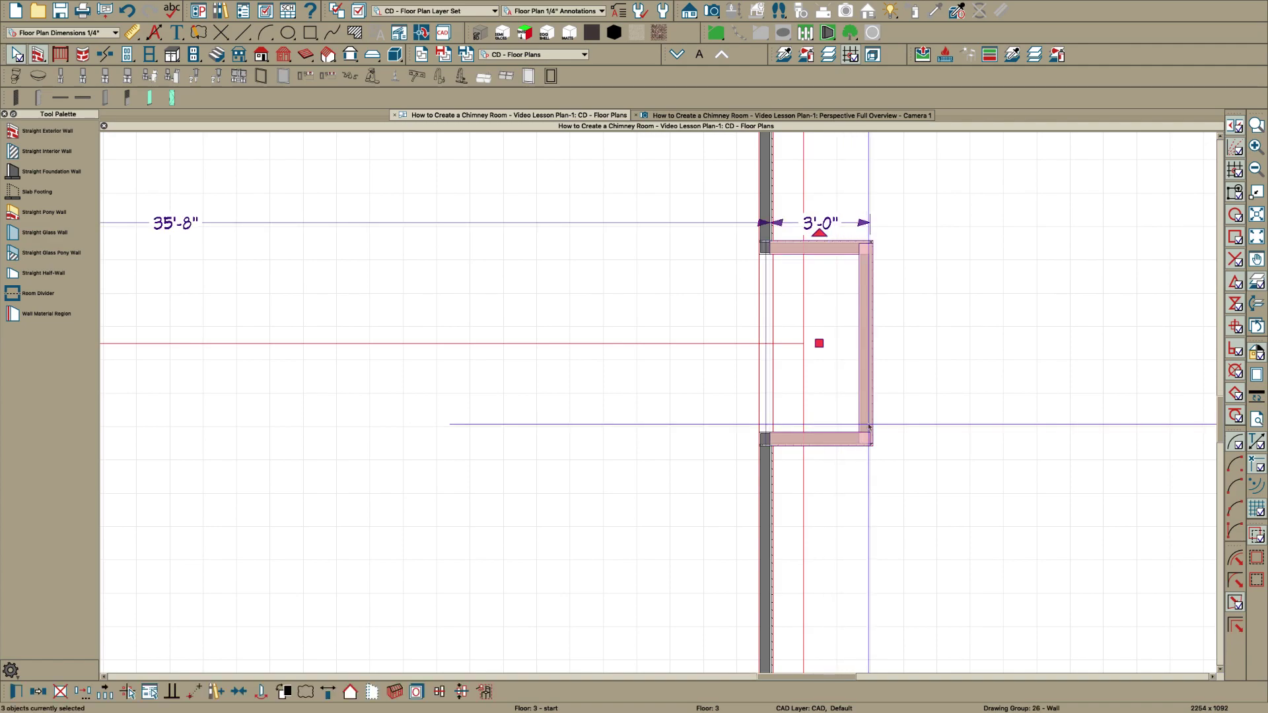
{"action": "left_click", "coordinate": [910, 375]}
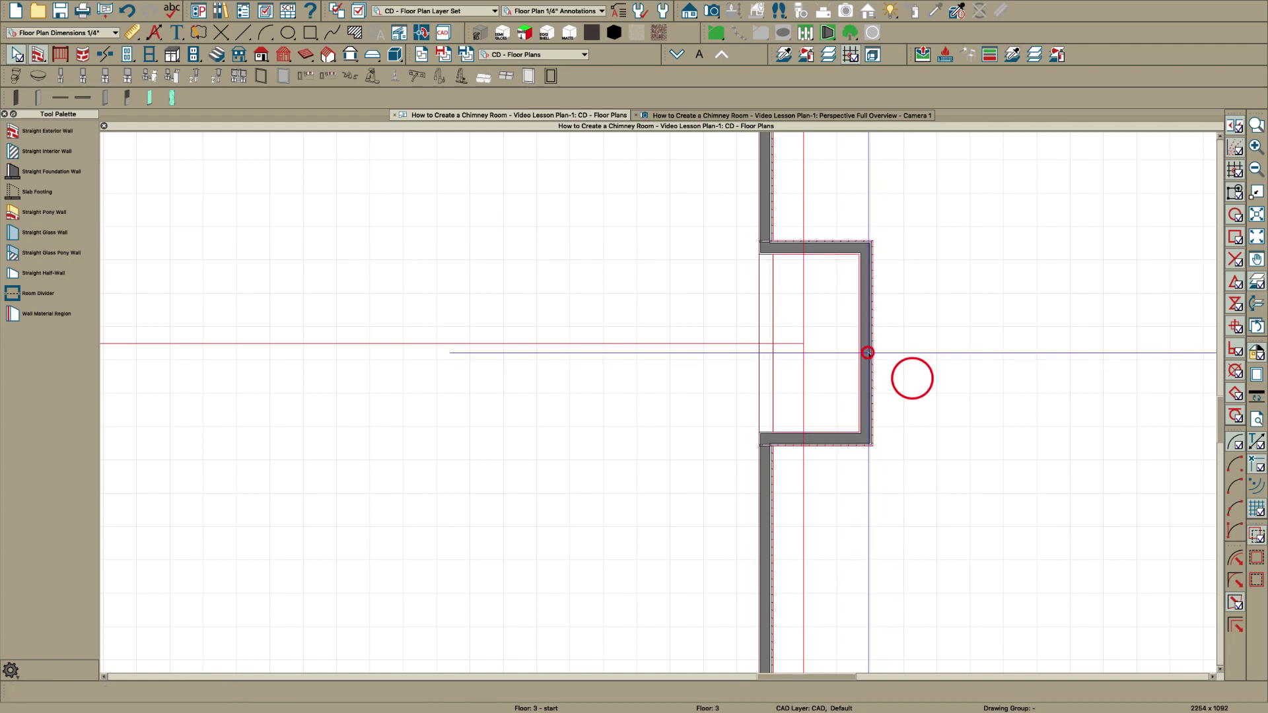
{"action": "left_click", "coordinate": [867, 355]}
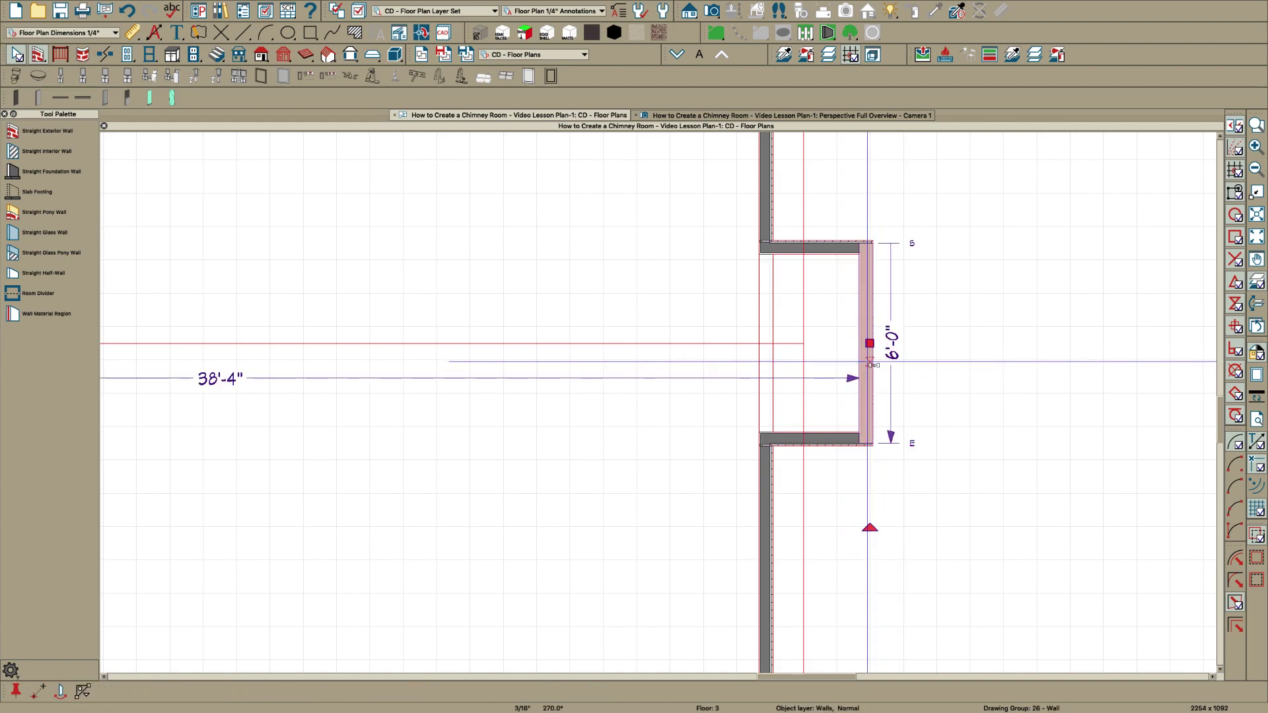
{"action": "left_click", "coordinate": [852, 438]}
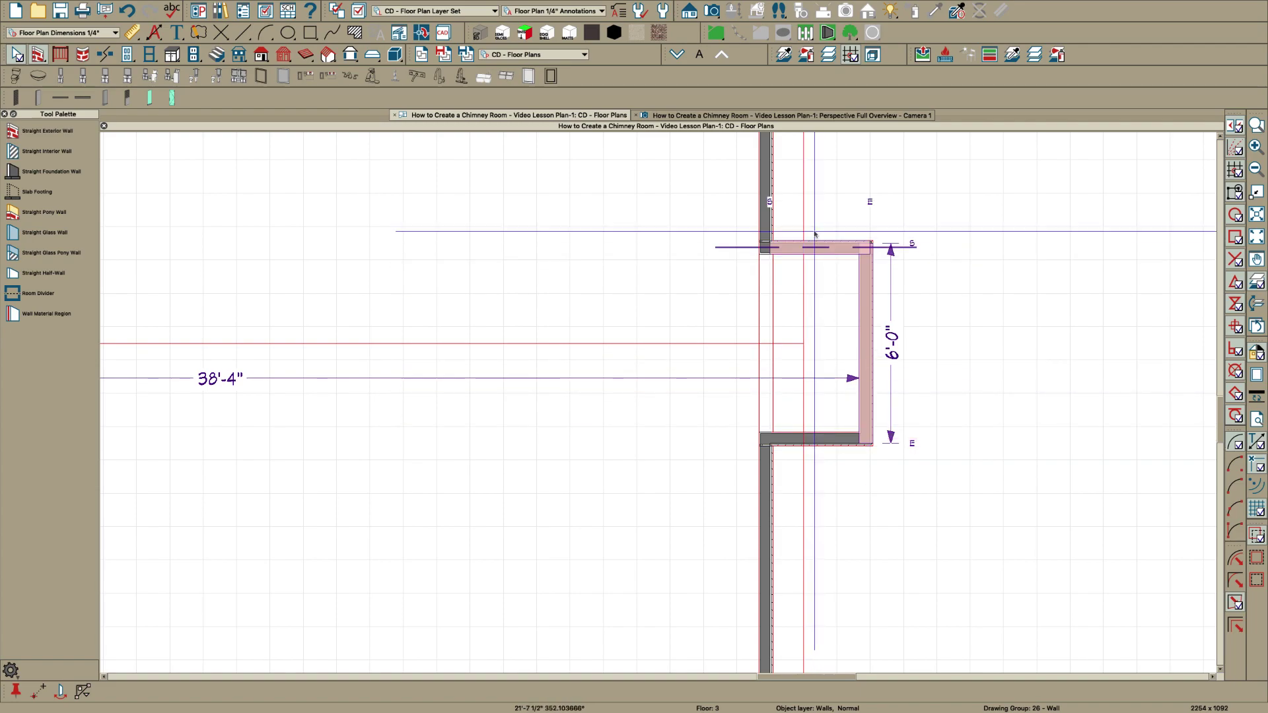
{"action": "left_click", "coordinate": [824, 416]}
Draw a vertical 2'-0" line at the chimney's midpoint and reflect a copy of the outer chimney wall about it onto the gable line
{"action": "key", "text": "l"}
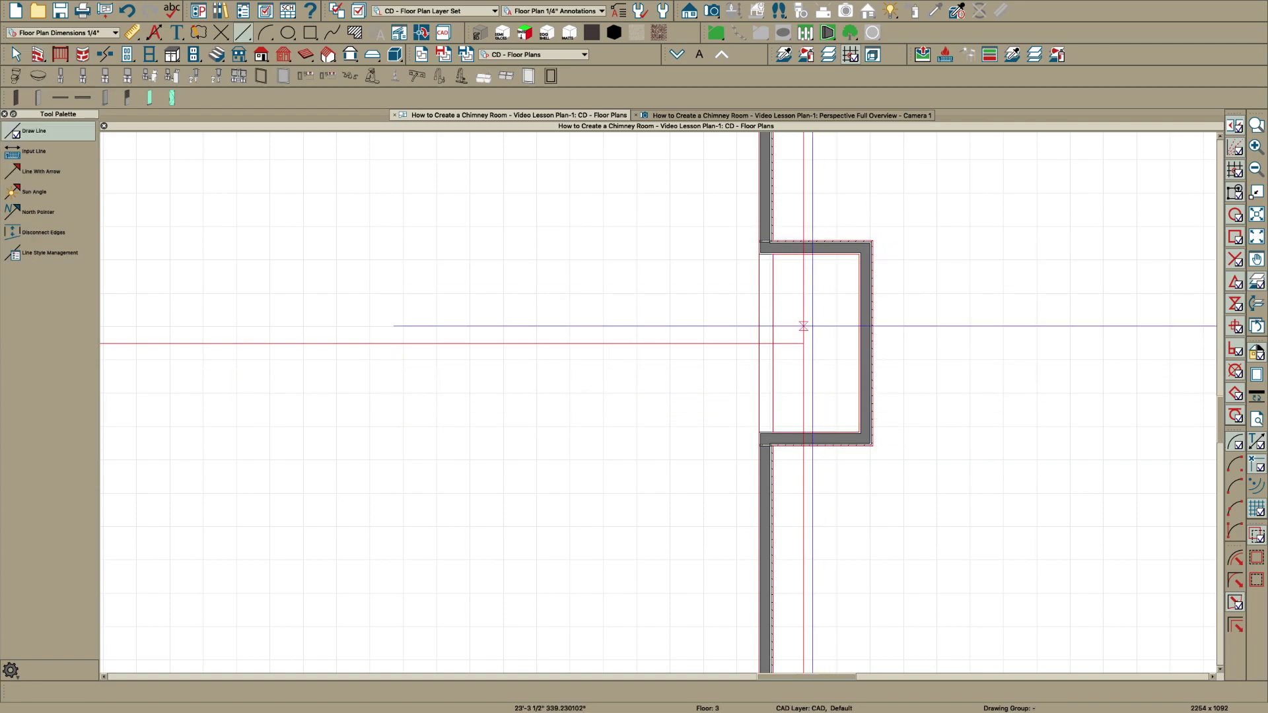
{"action": "key", "text": "space"}
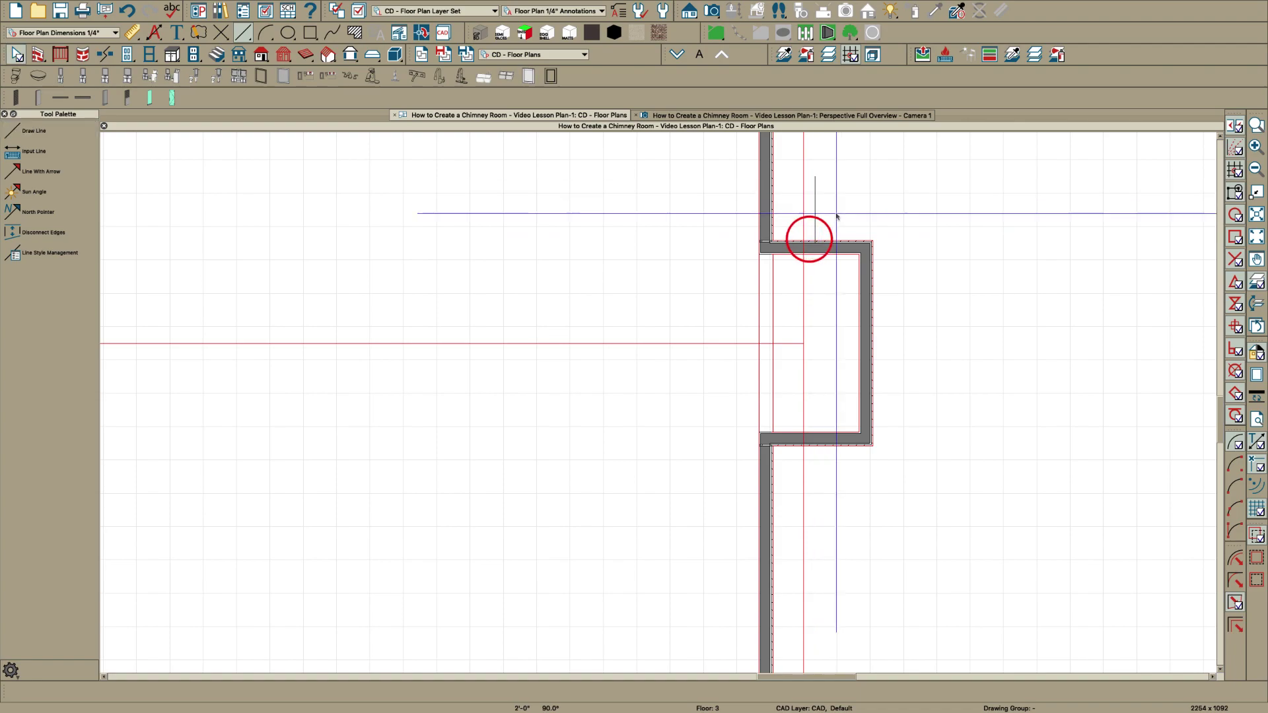
{"action": "left_click", "coordinate": [870, 301]}
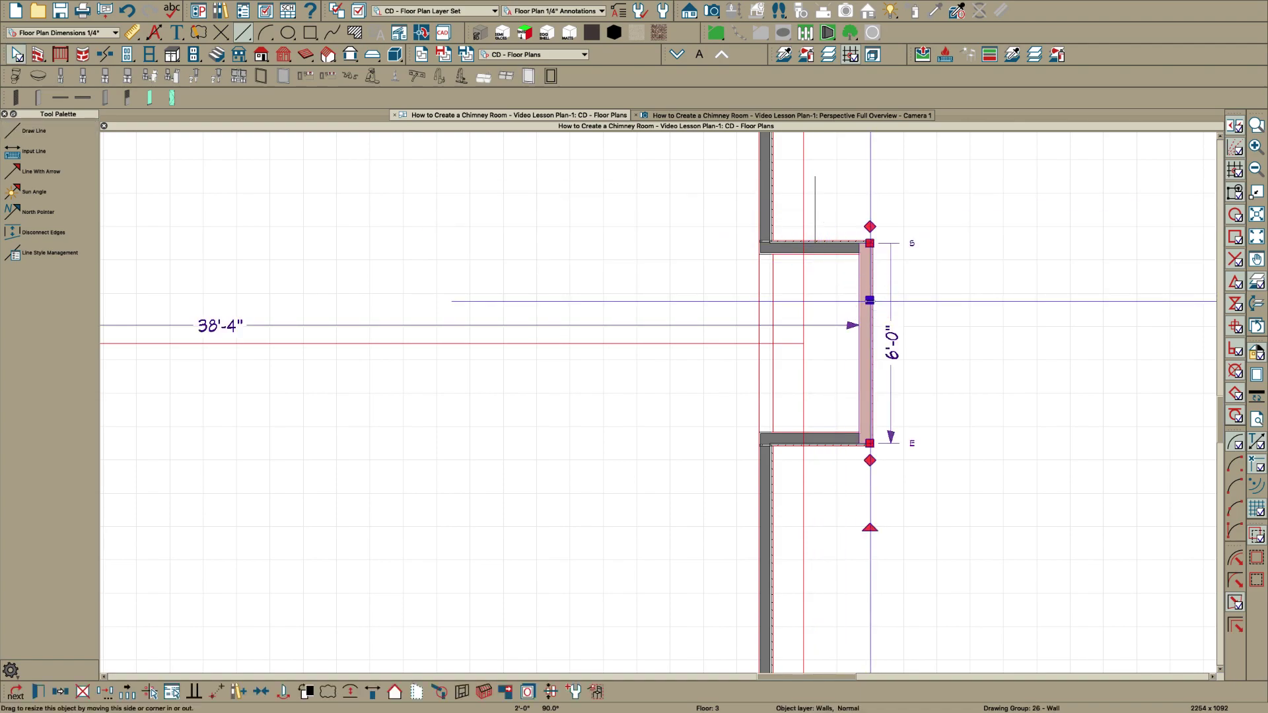
{"action": "key", "text": "c"}
{"action": "key", "text": "r"}
{"action": "left_click", "coordinate": [812, 213]}
{"action": "scroll", "coordinate": [808, 218], "scroll_direction": "up", "scroll_amount": 4}
{"action": "left_click", "coordinate": [770, 297]}
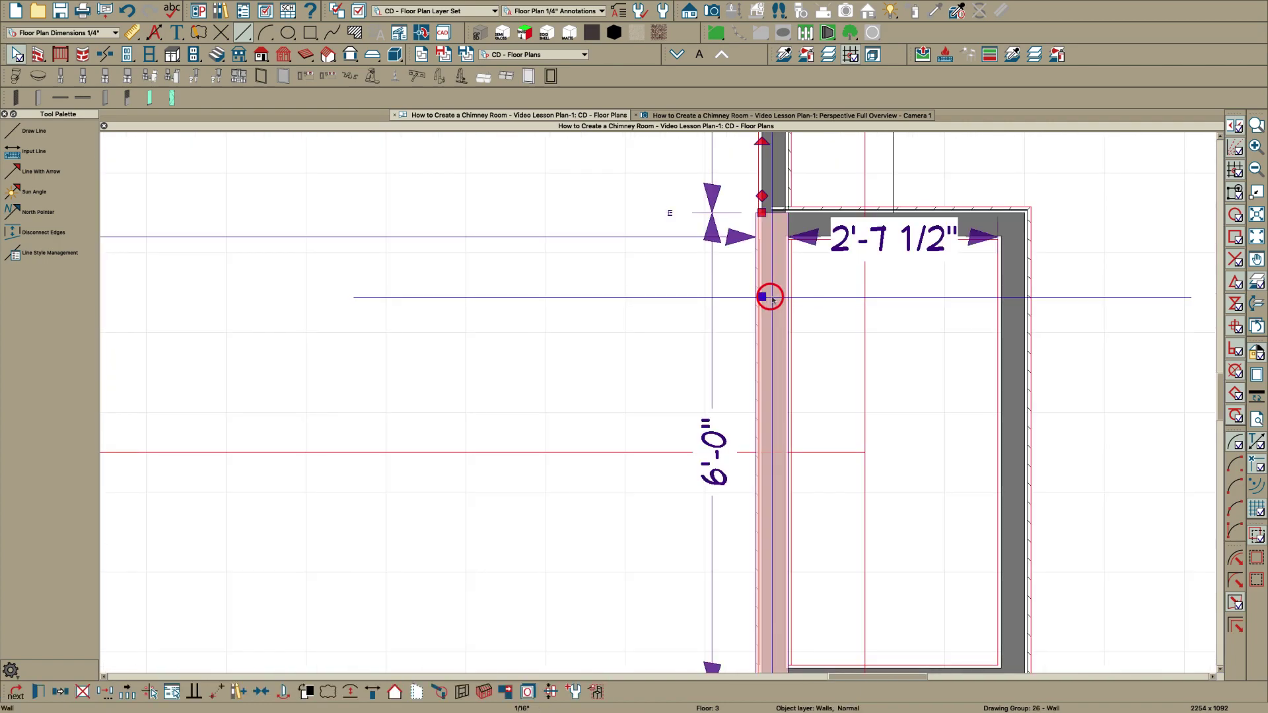
{"action": "key", "text": "Escape"}
Check whether the four attic walls form a room, and remove the added chimney walls from the attic
{"action": "scroll", "coordinate": [775, 248], "scroll_direction": "down", "scroll_amount": 3}
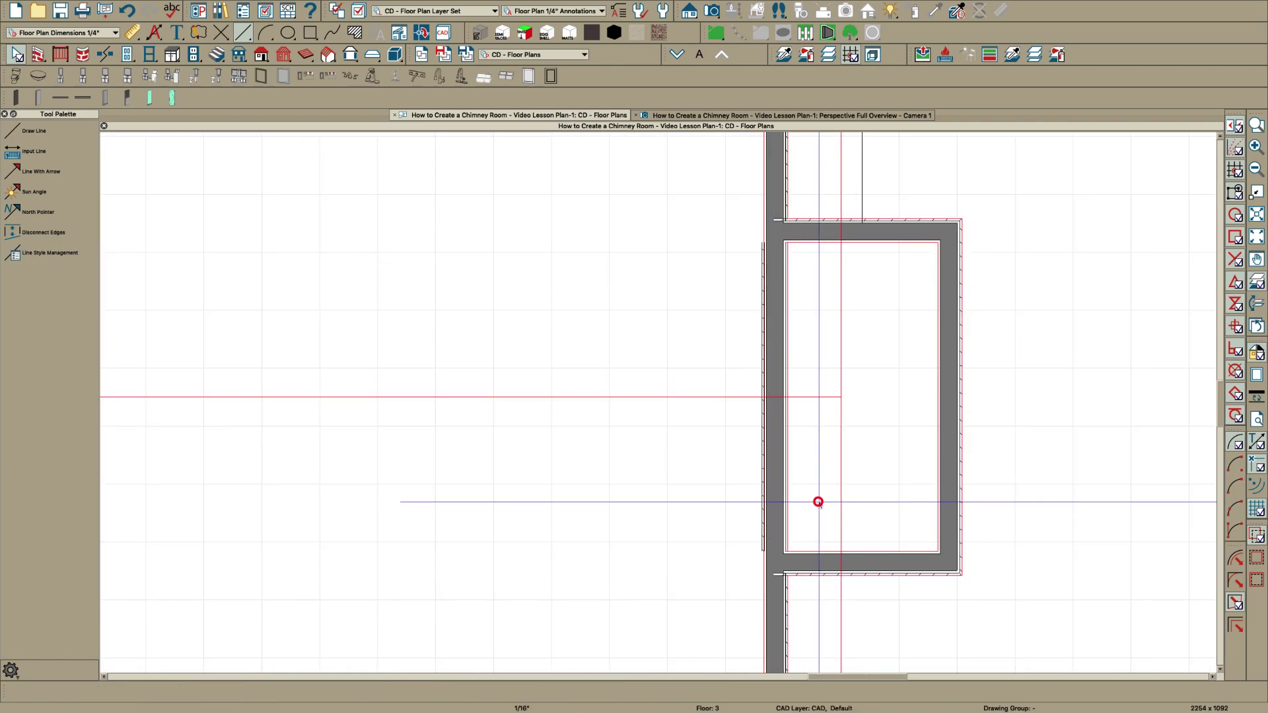
{"action": "left_click", "coordinate": [865, 229]}
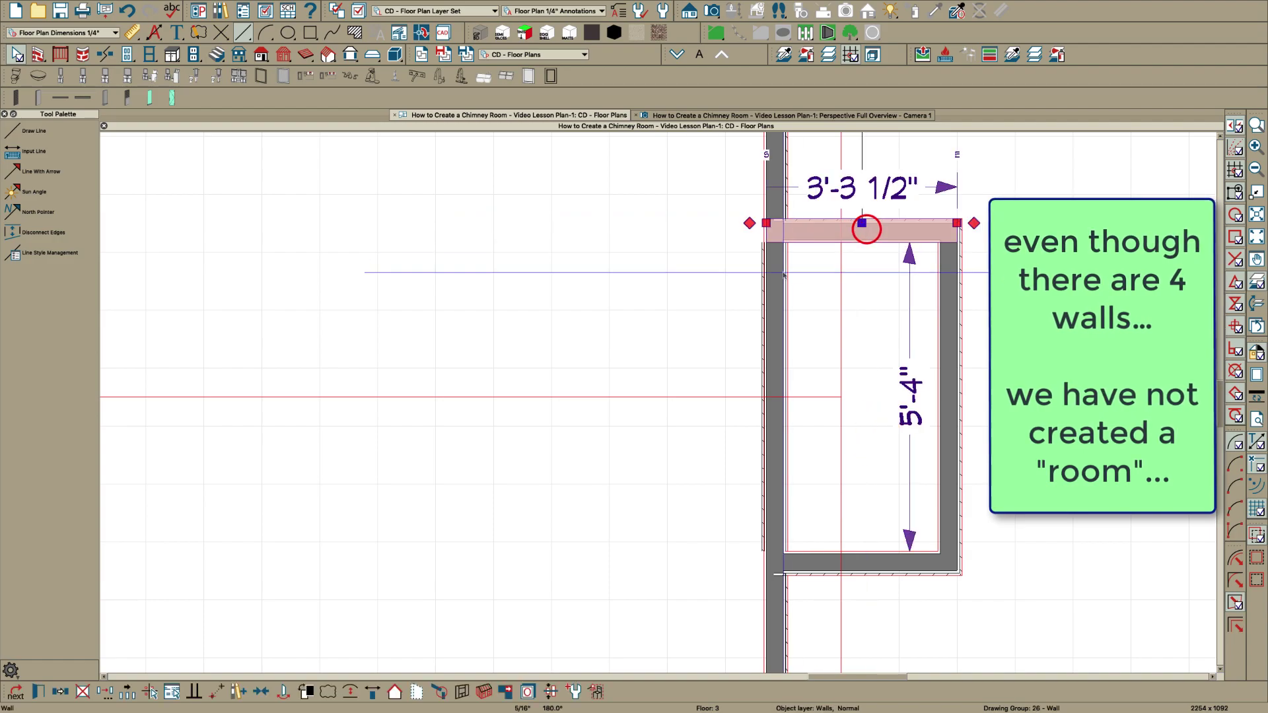
{"action": "left_click", "coordinate": [783, 273]}
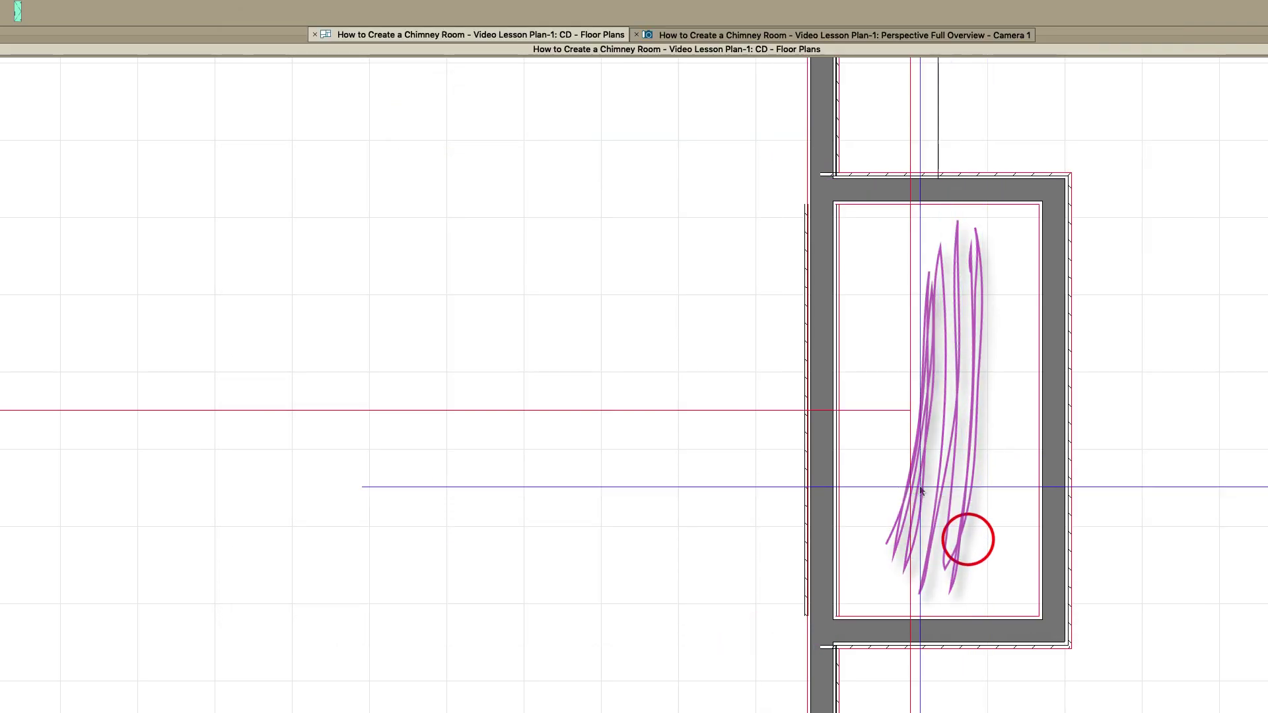
{"action": "scroll", "coordinate": [654, 314], "scroll_direction": "down", "scroll_amount": 2}
{"action": "scroll", "coordinate": [925, 566], "scroll_direction": "down", "scroll_amount": 1}
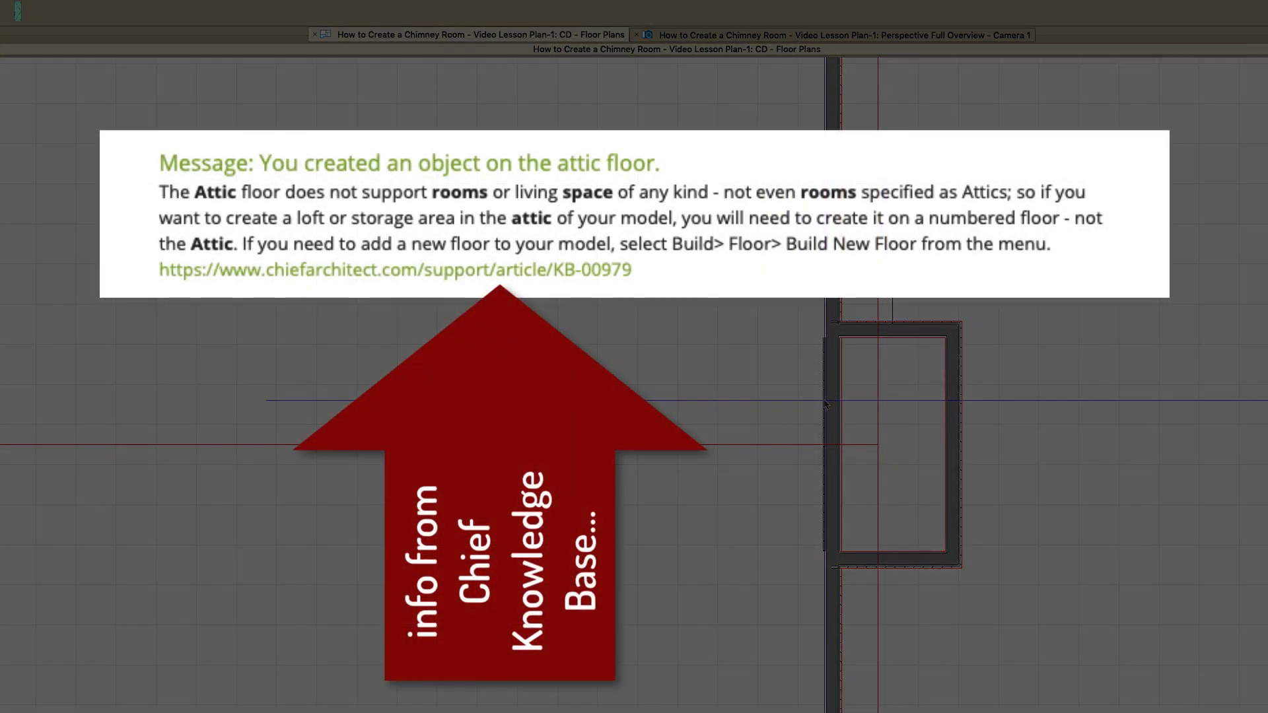
{"action": "scroll", "coordinate": [840, 419], "scroll_direction": "down", "scroll_amount": 1}
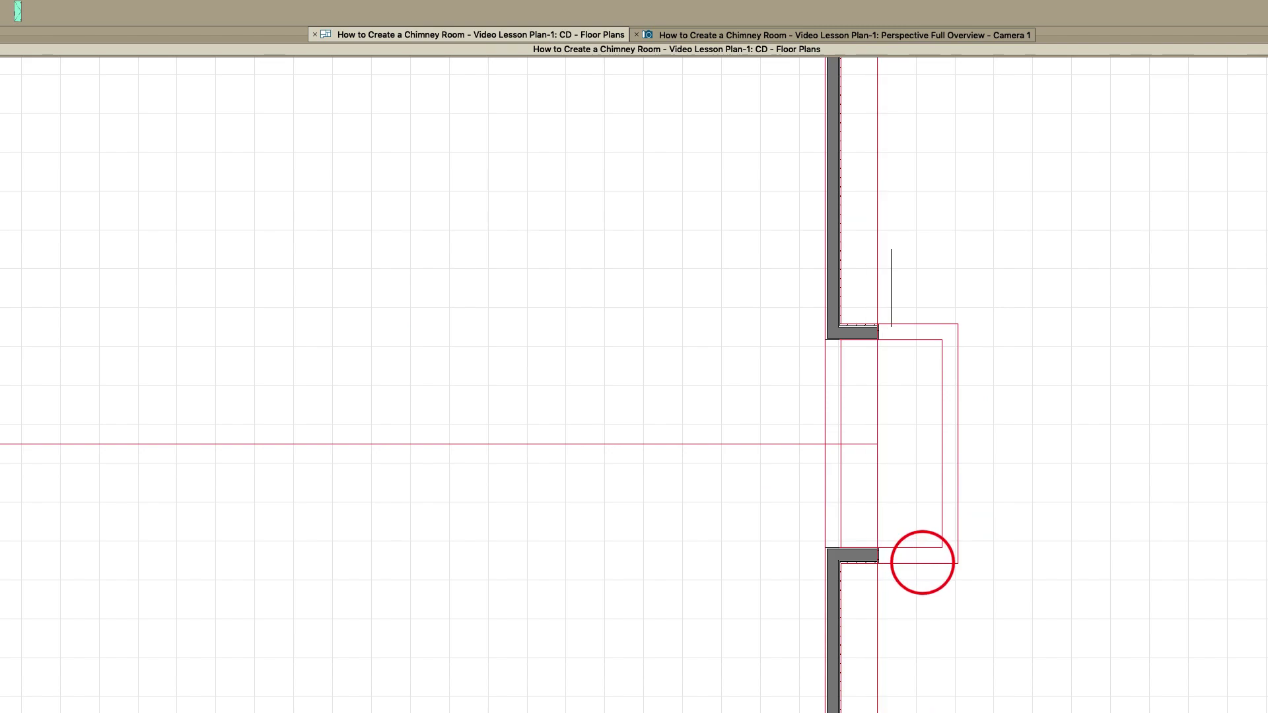
Build a new 3rd floor above floor 2 as a blank plan, accepting the 3rd floor defaults
{"action": "left_click", "coordinate": [677, 47]}
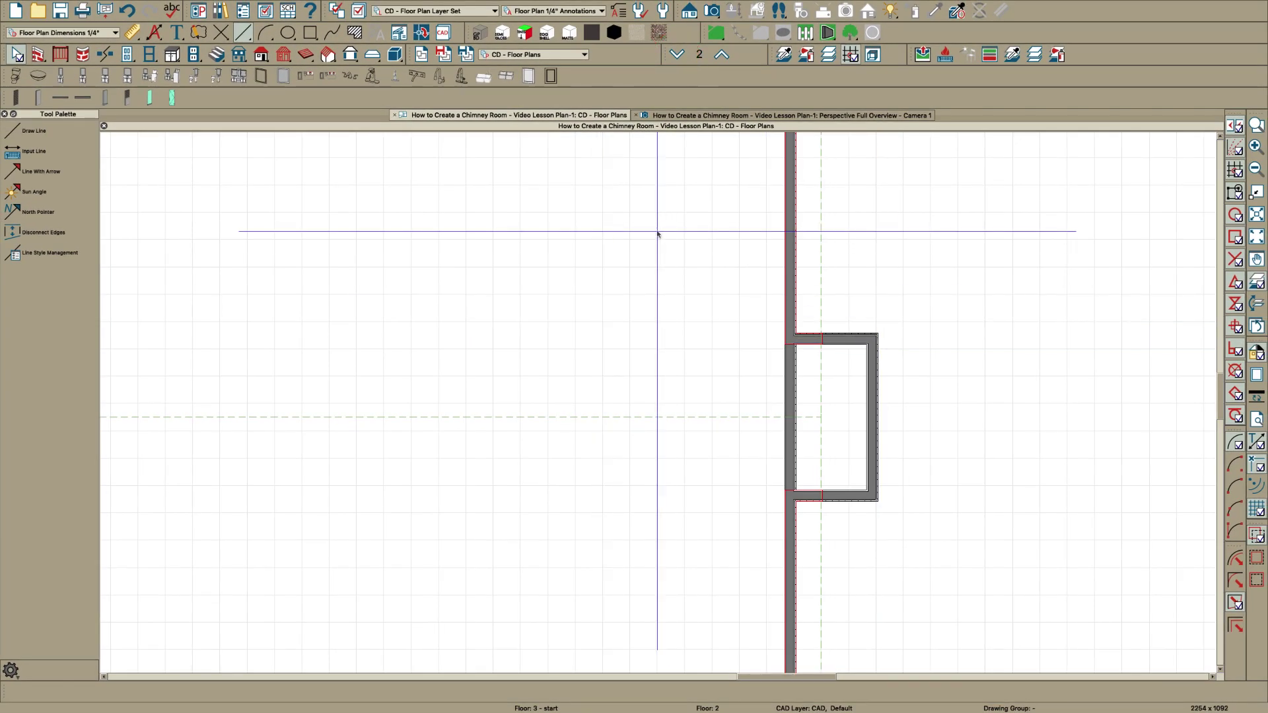
{"action": "scroll", "coordinate": [505, 193], "scroll_direction": "down", "scroll_amount": 2}
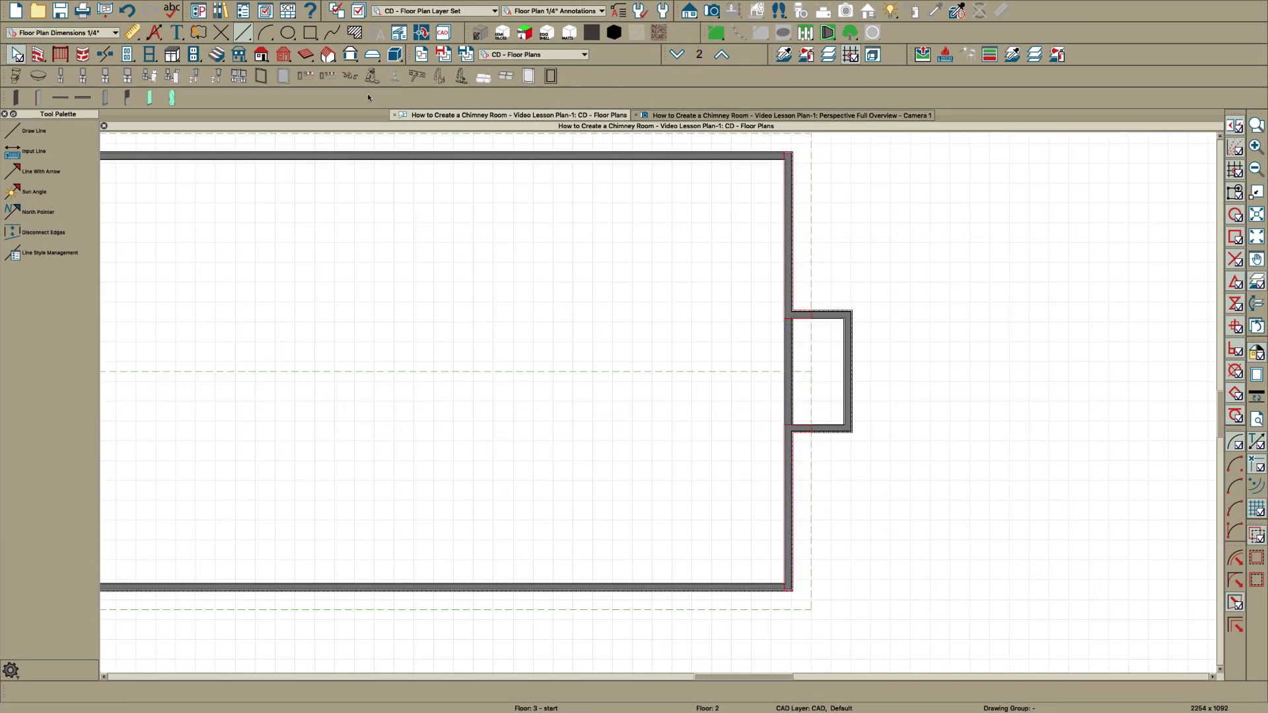
{"action": "left_click", "coordinate": [239, 58]}
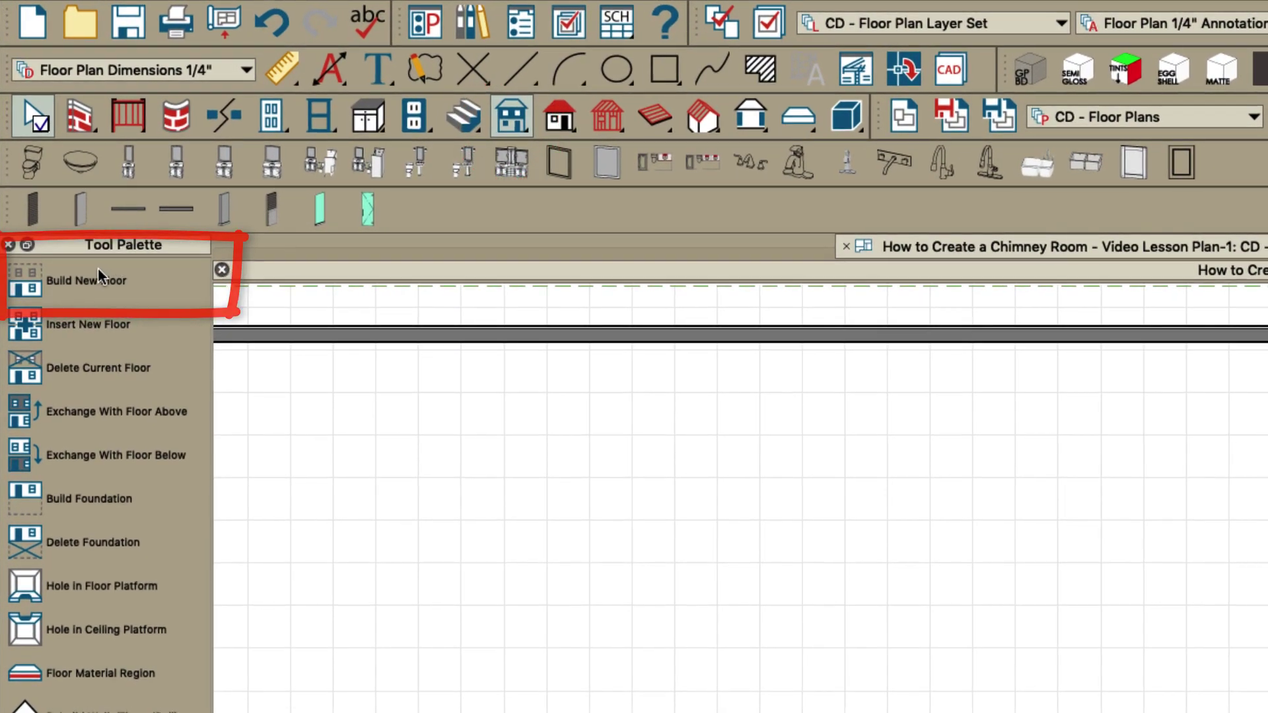
{"action": "left_click", "coordinate": [97, 272]}
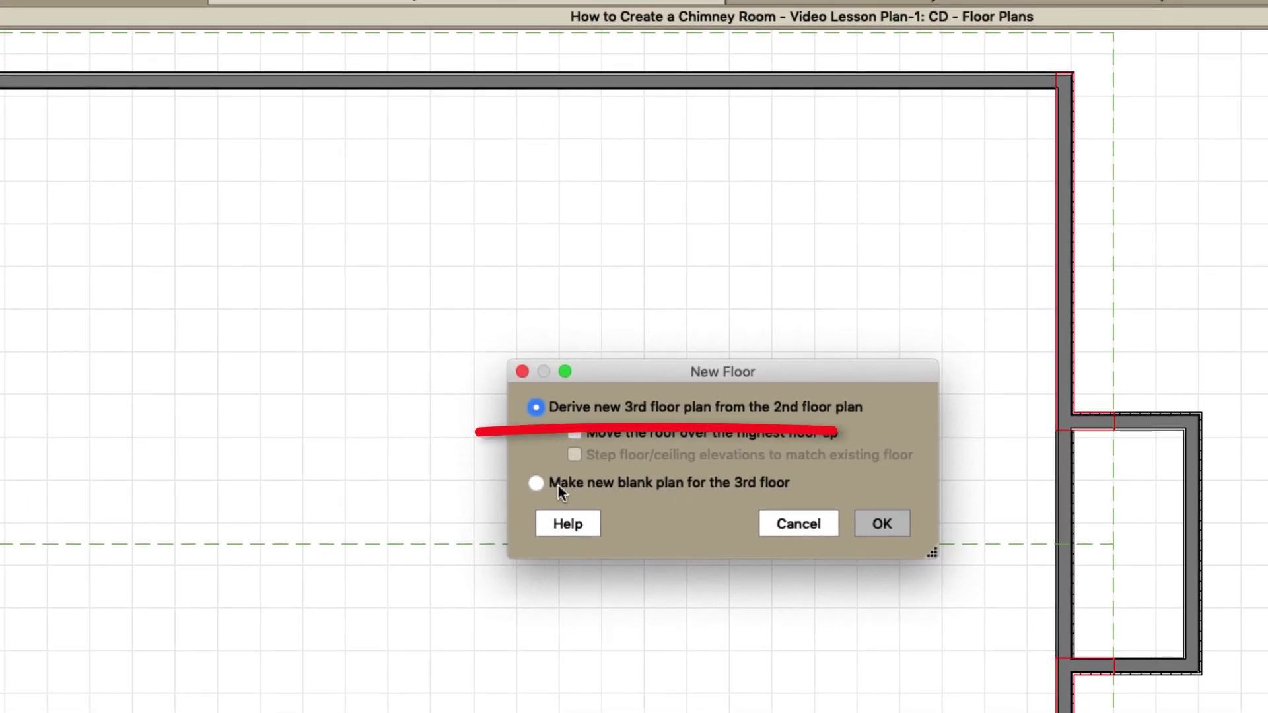
{"action": "left_click", "coordinate": [558, 485]}
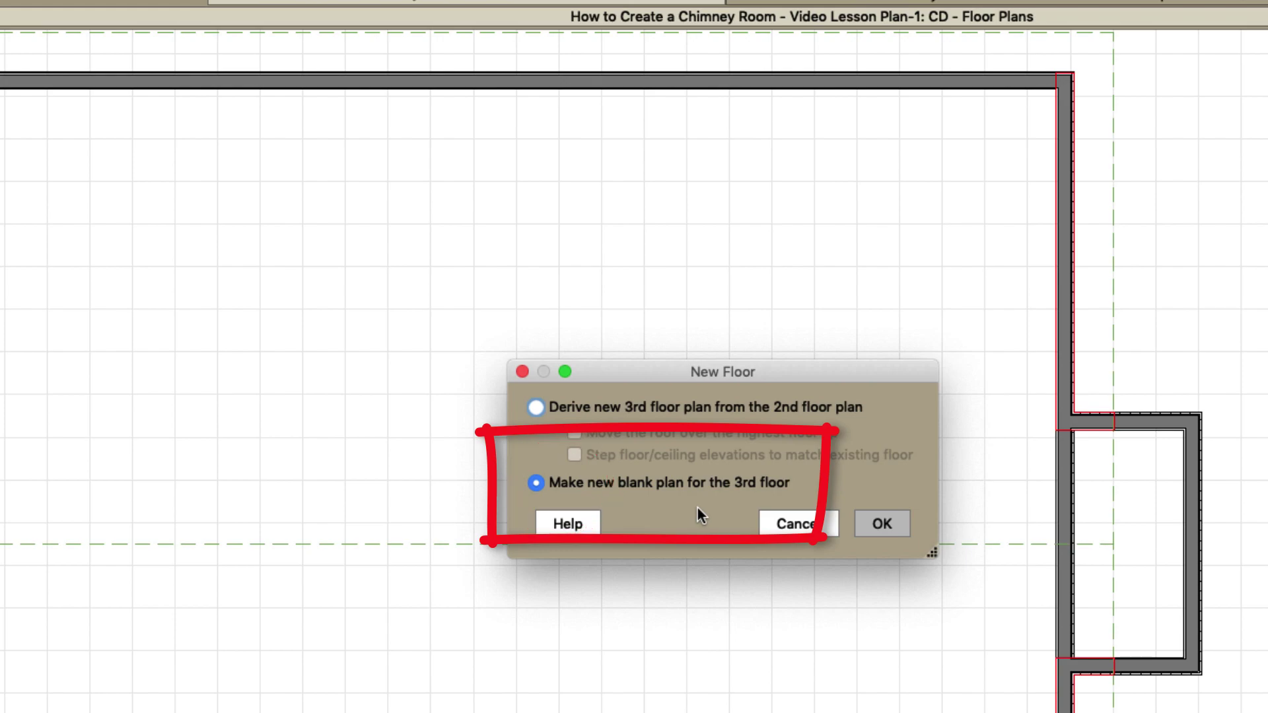
{"action": "left_click", "coordinate": [892, 526]}
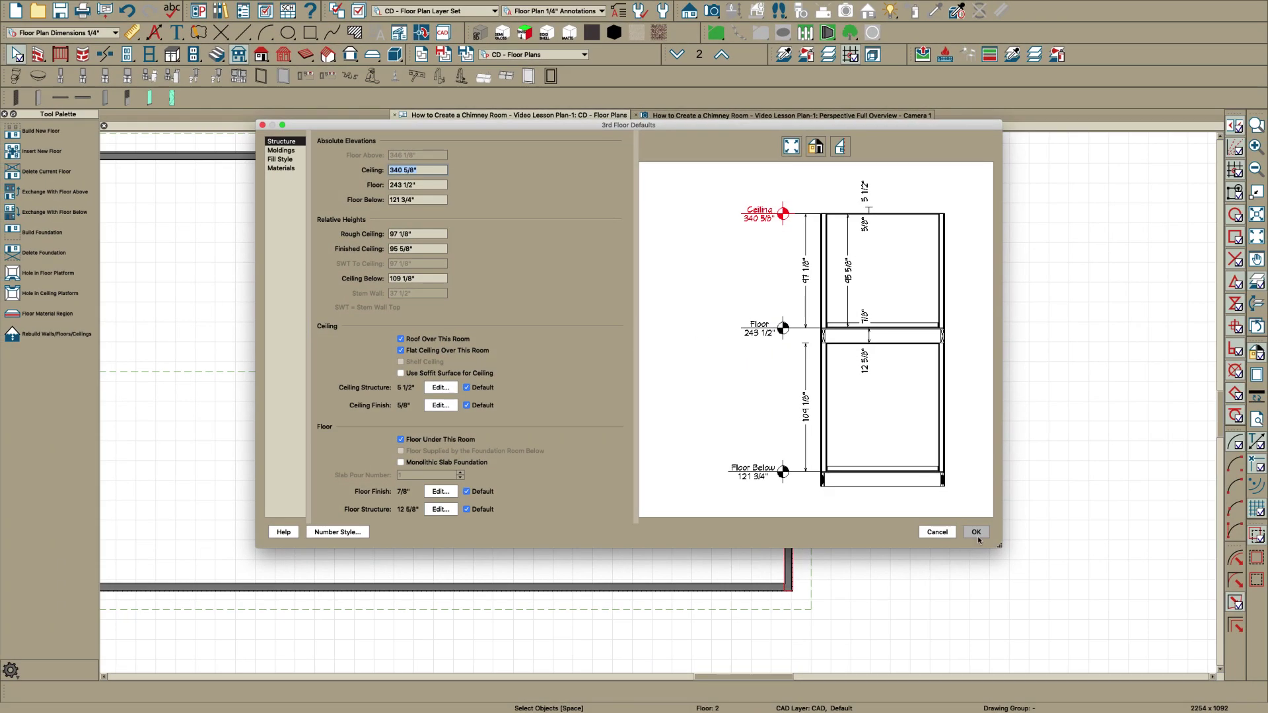
{"action": "left_click", "coordinate": [976, 534]}
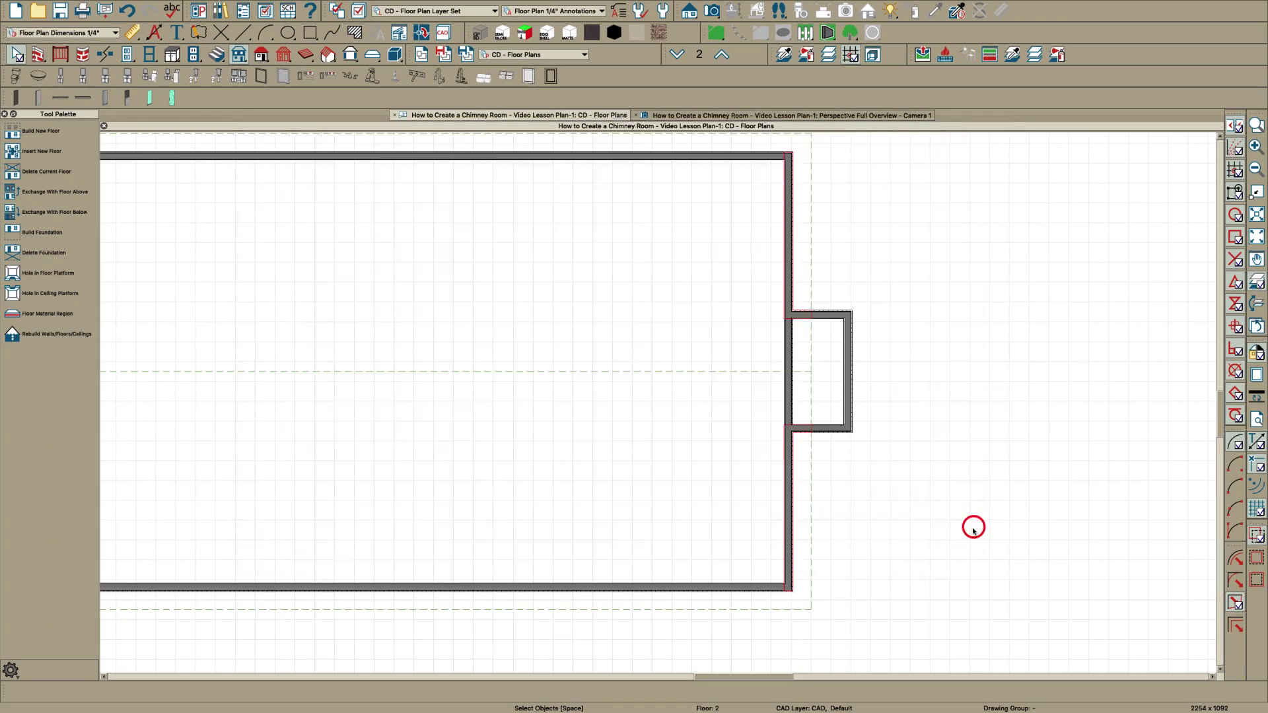
Copy the three chimney walls from floor 2 and paste them onto floor 3, holding the same position
{"action": "scroll", "coordinate": [802, 372], "scroll_direction": "up", "scroll_amount": 1}
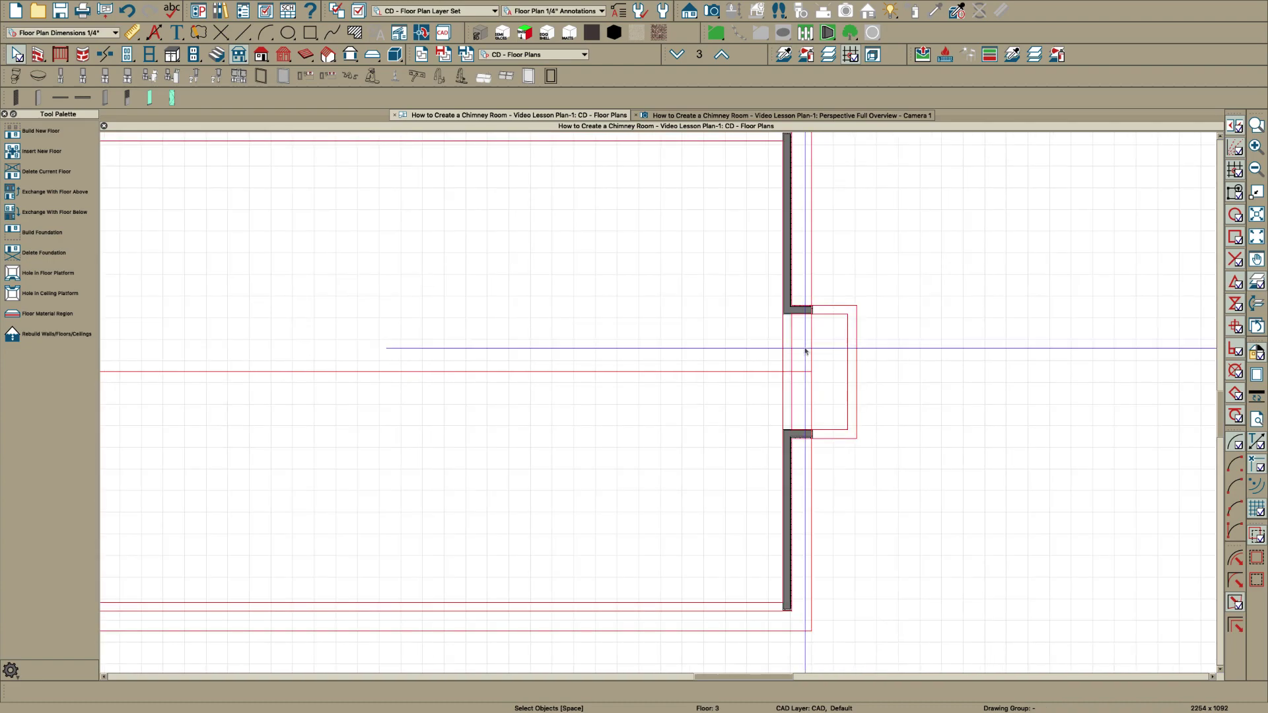
{"action": "left_click", "coordinate": [677, 54]}
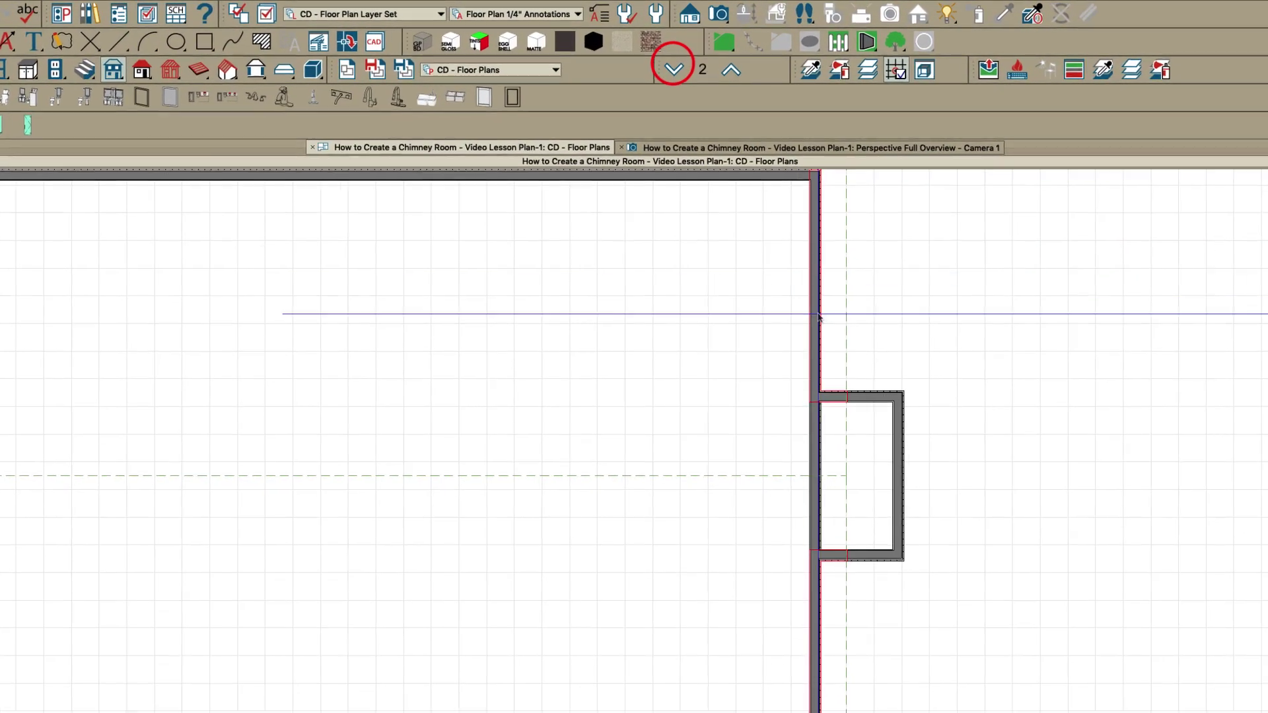
{"action": "left_click", "coordinate": [839, 308]}
{"action": "left_click", "coordinate": [909, 466], "text": "shift"}
{"action": "left_click", "coordinate": [884, 579], "text": "shift"}
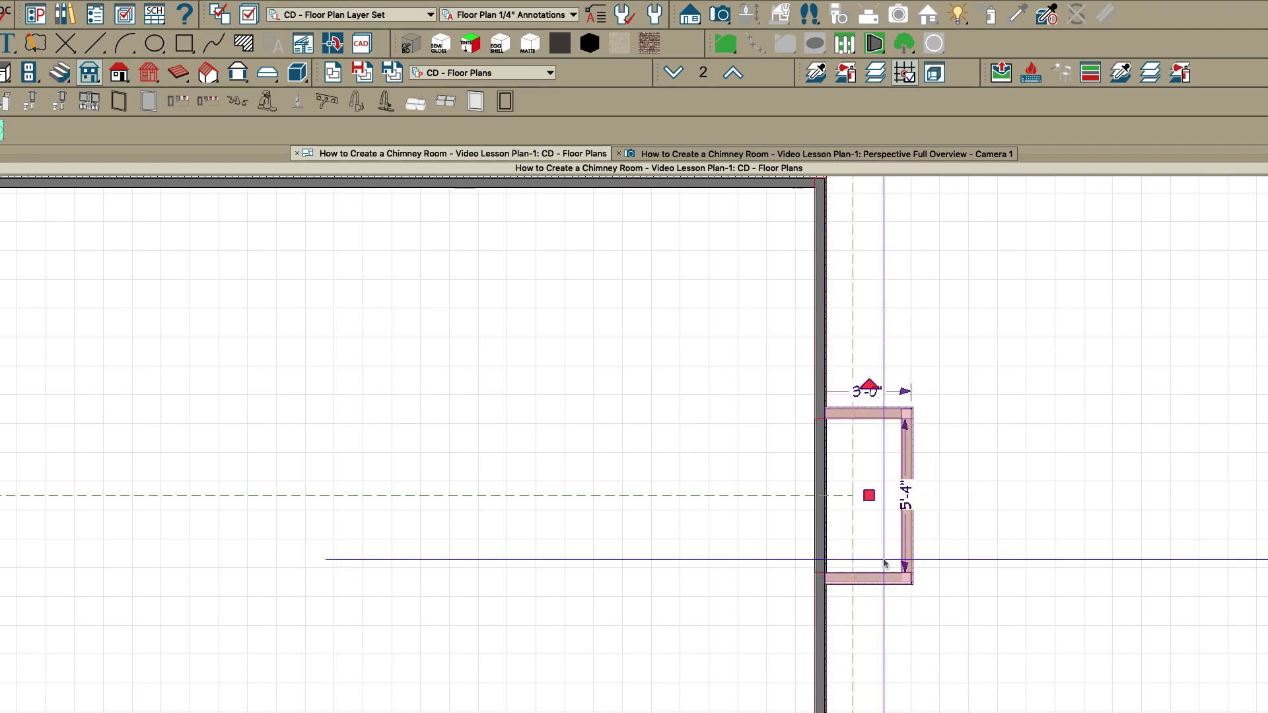
{"action": "left_click", "coordinate": [733, 74]}
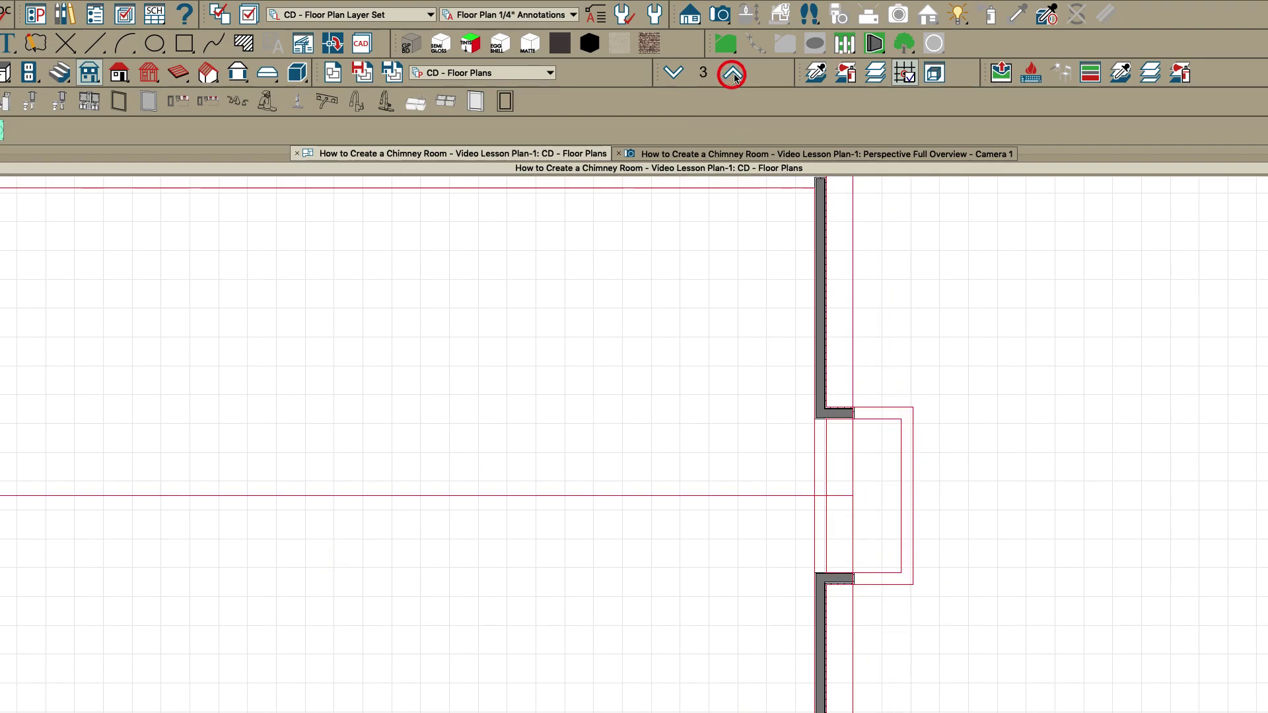
{"action": "key", "text": "alt+super+v"}
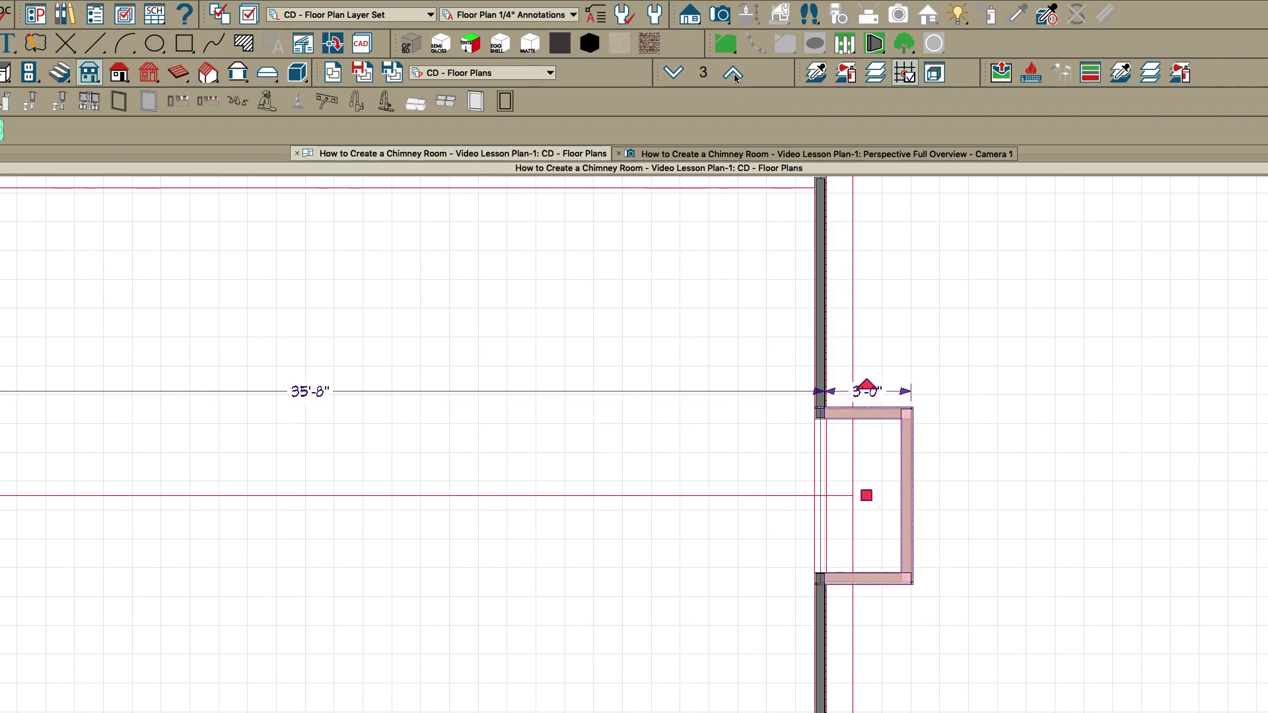
{"action": "left_click", "coordinate": [786, 300]}
{"action": "scroll", "coordinate": [854, 518], "scroll_direction": "up", "scroll_amount": 3}
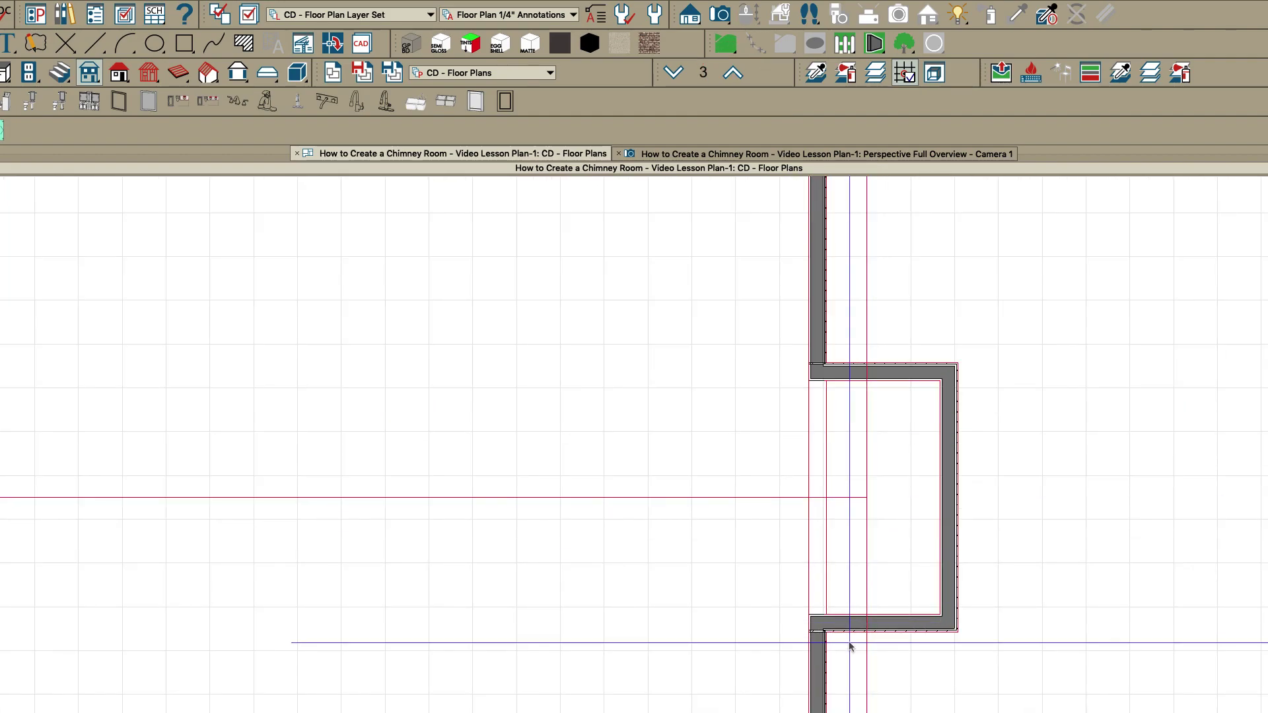
Draw the fourth chimney wall on floor 3 along the gable line to close the room, and view the chimney in 3D
{"action": "left_click", "coordinate": [837, 628]}
{"action": "left_click_drag", "start_coordinate": [800, 628], "coordinate": [822, 375]}
{"action": "key", "text": "Escape"}
{"action": "scroll", "coordinate": [838, 395], "scroll_direction": "up", "scroll_amount": 1}
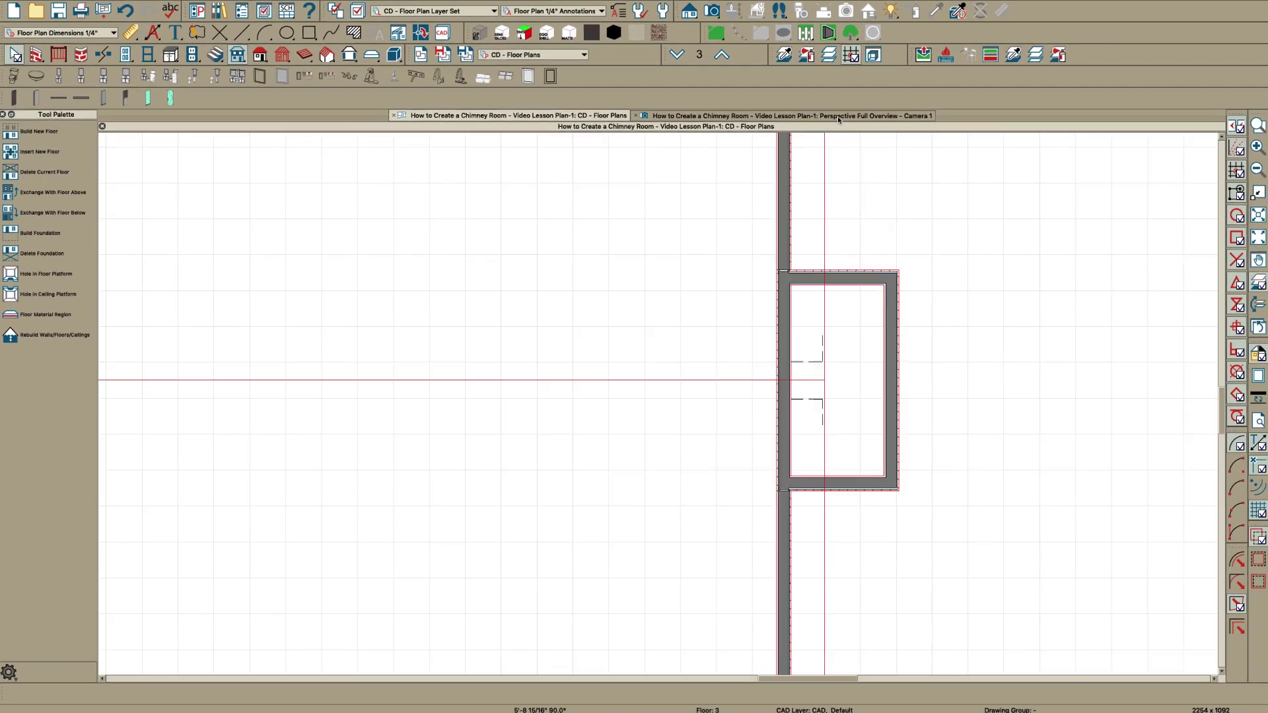
{"action": "left_click", "coordinate": [812, 115]}
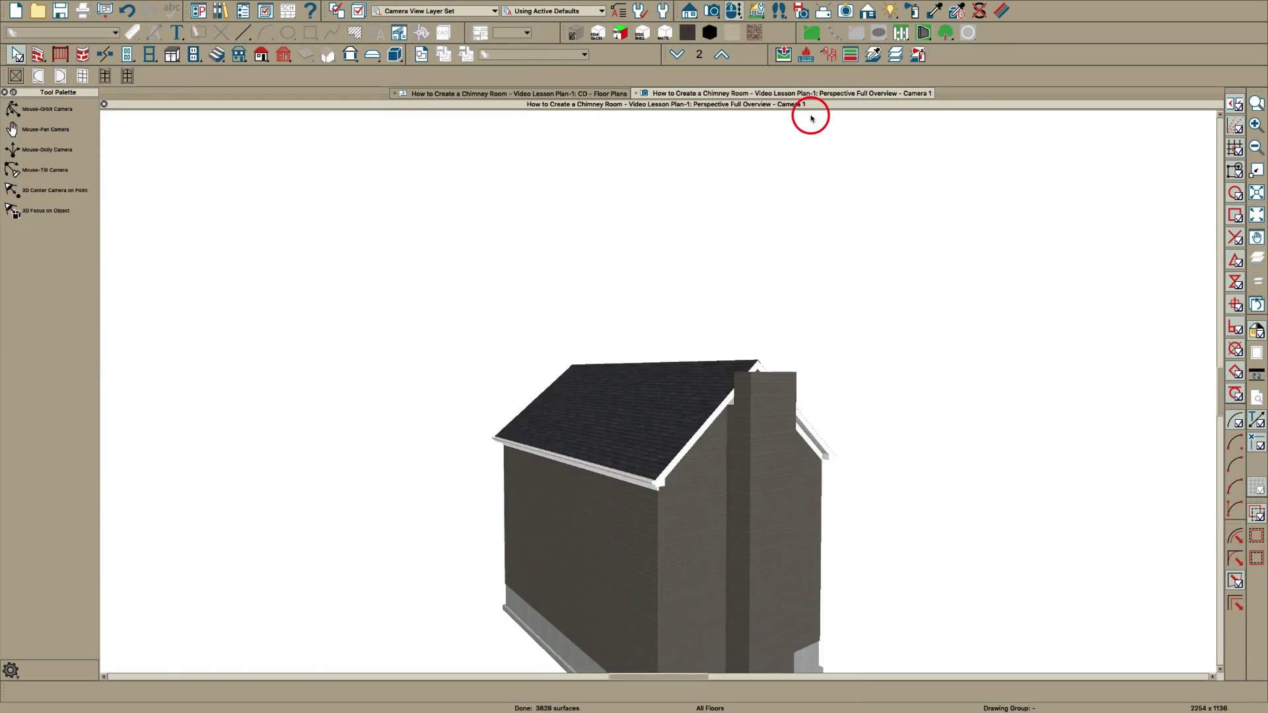
{"action": "left_click_drag", "start_coordinate": [753, 399], "coordinate": [824, 437]}
{"action": "key", "text": "space"}
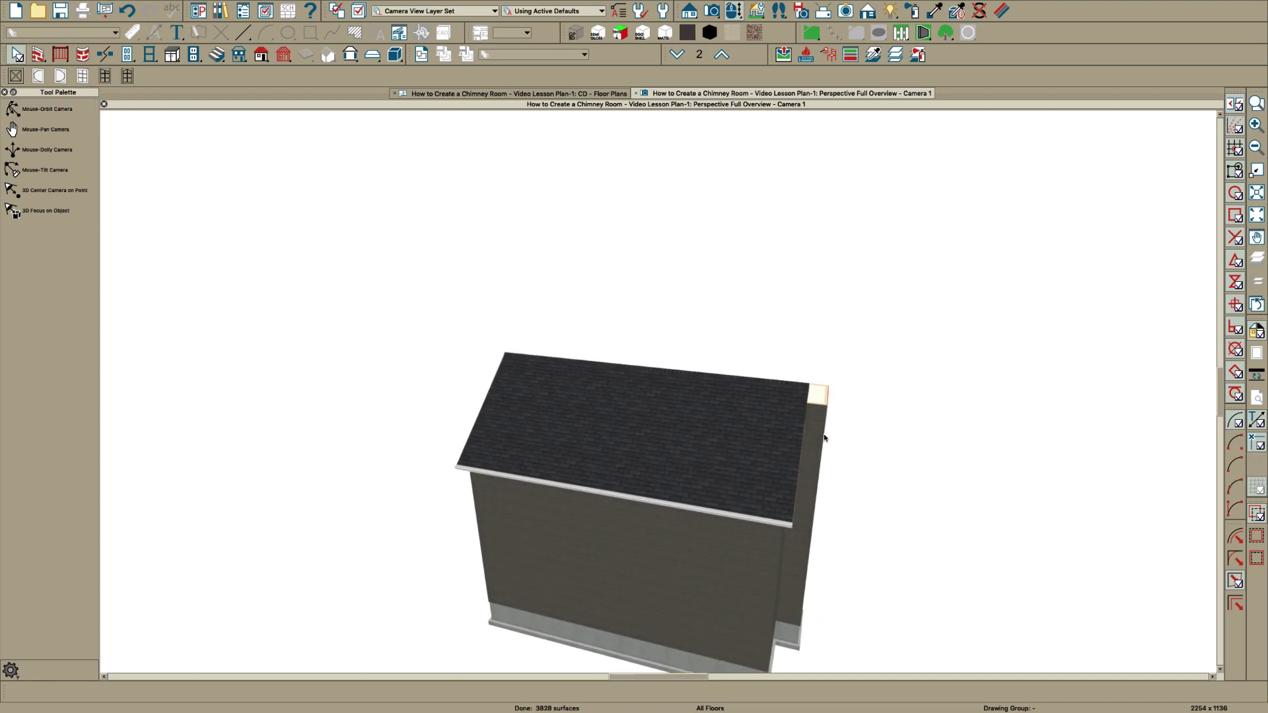
On floor 2, break both roof planes' gable edges at the chimney's outer side faces and pull the segments at the chimney back to the gable wall
{"action": "left_click", "coordinate": [593, 94]}
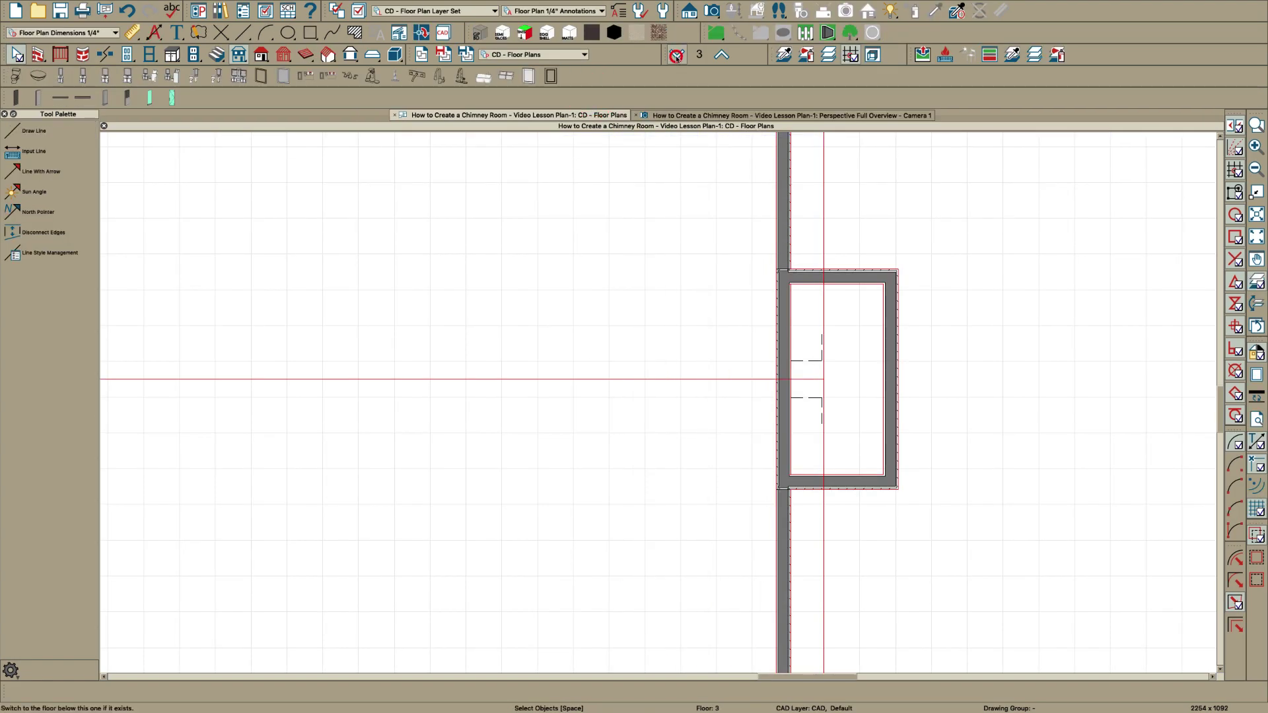
{"action": "left_click", "coordinate": [821, 220]}
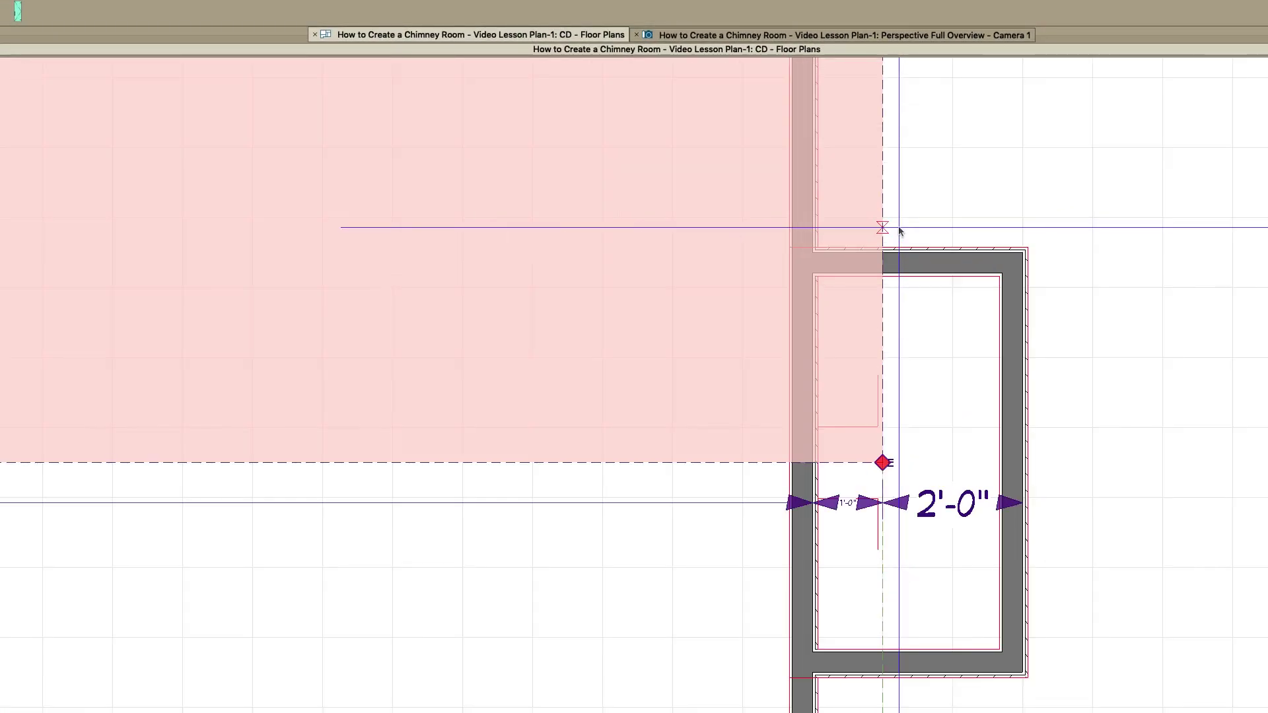
{"action": "left_click", "coordinate": [883, 250]}
{"action": "left_click_drag", "start_coordinate": [878, 360], "coordinate": [830, 357]}
{"action": "left_click", "coordinate": [882, 585]}
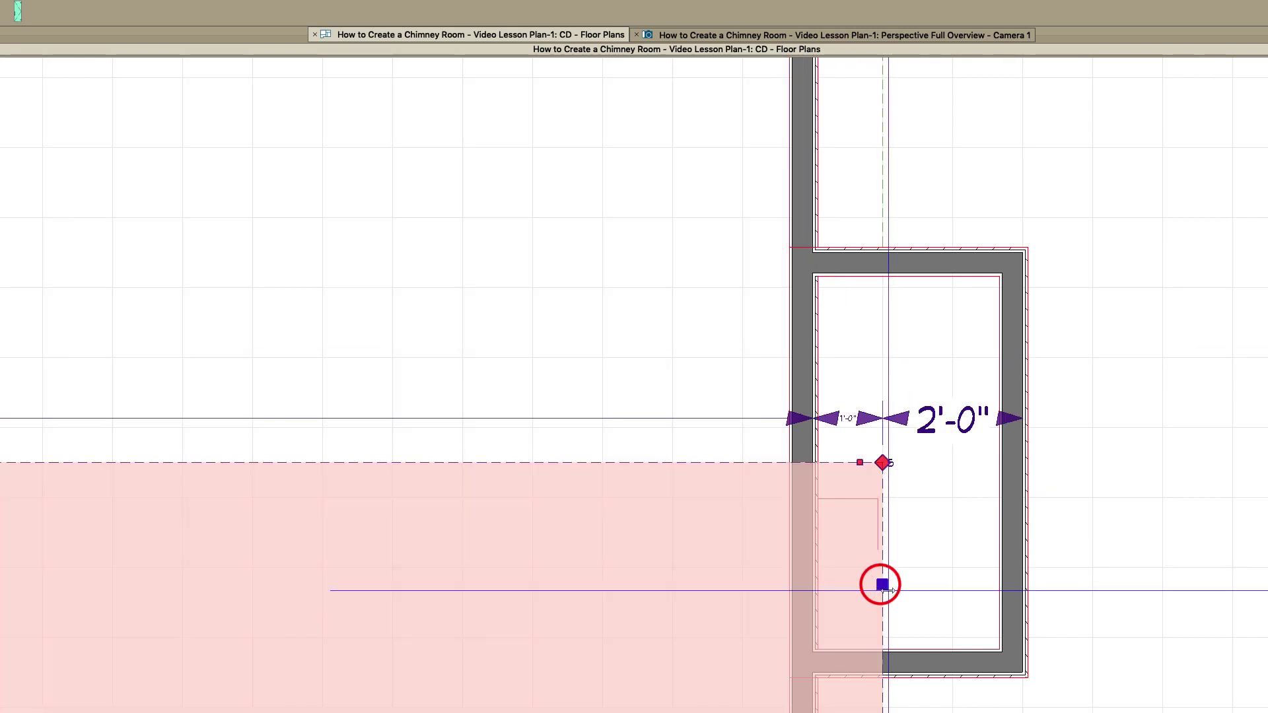
{"action": "left_click", "coordinate": [883, 678]}
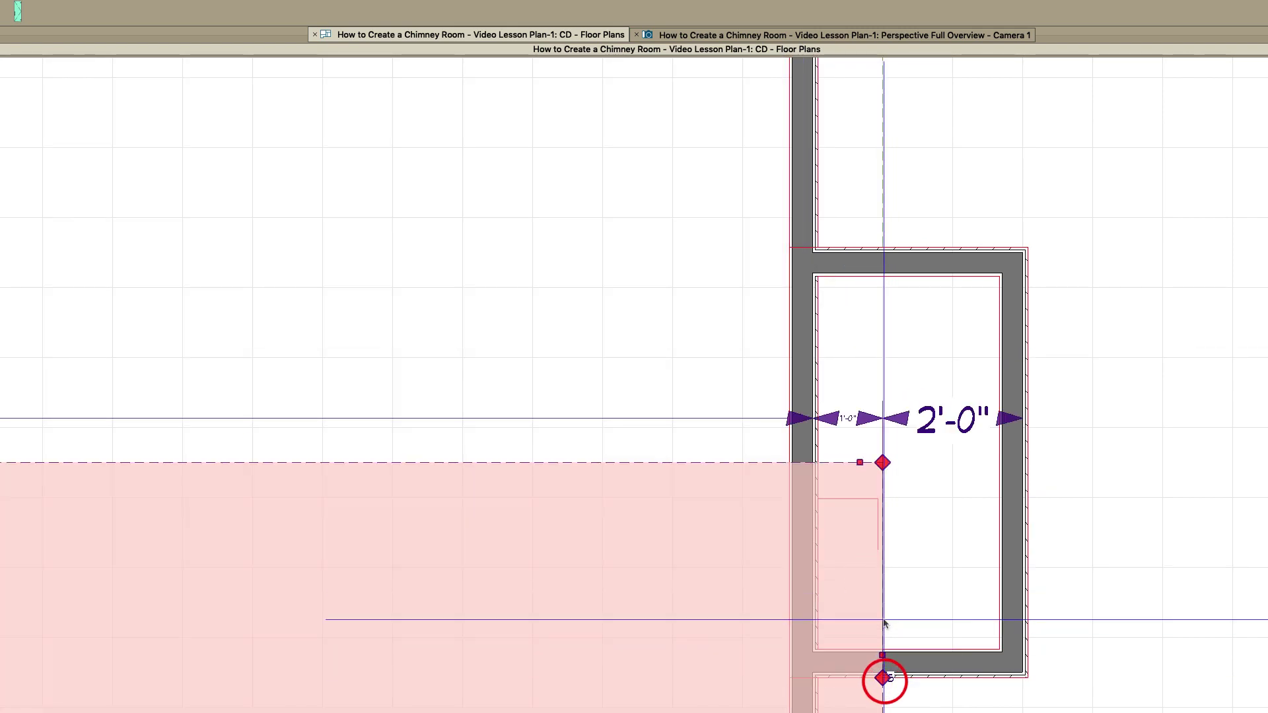
{"action": "left_click_drag", "start_coordinate": [884, 619], "coordinate": [777, 618]}
In the perspective overview, delete the two stray attic walls standing above the roof and inspect the chimney from several angles
{"action": "left_click", "coordinate": [902, 35]}
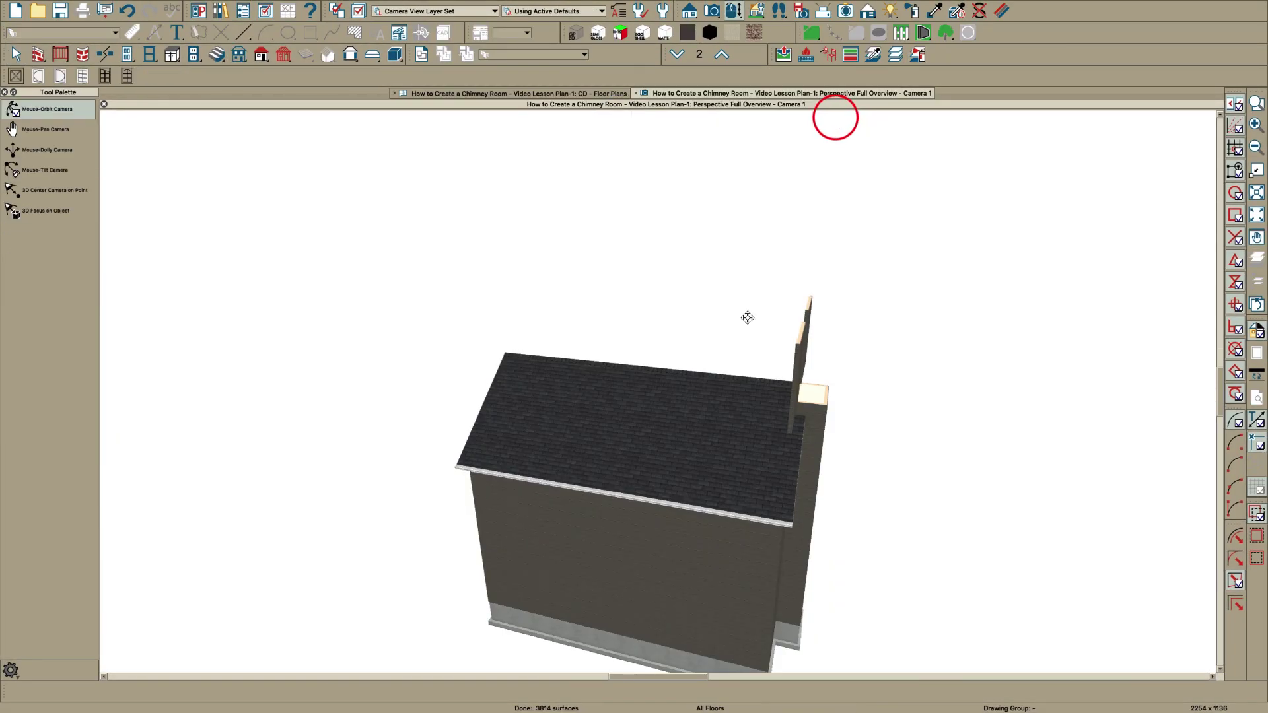
{"action": "mouse_move", "coordinate": [770, 416]}
{"action": "left_mouse_down"}
{"action": "mouse_move", "coordinate": [758, 388]}
{"action": "mouse_move", "coordinate": [696, 374]}
{"action": "mouse_move", "coordinate": [646, 400]}
{"action": "left_mouse_up"}
{"action": "key", "text": "space"}
{"action": "left_click", "coordinate": [597, 347]}
{"action": "key", "text": "Delete"}
{"action": "left_click", "coordinate": [742, 350]}
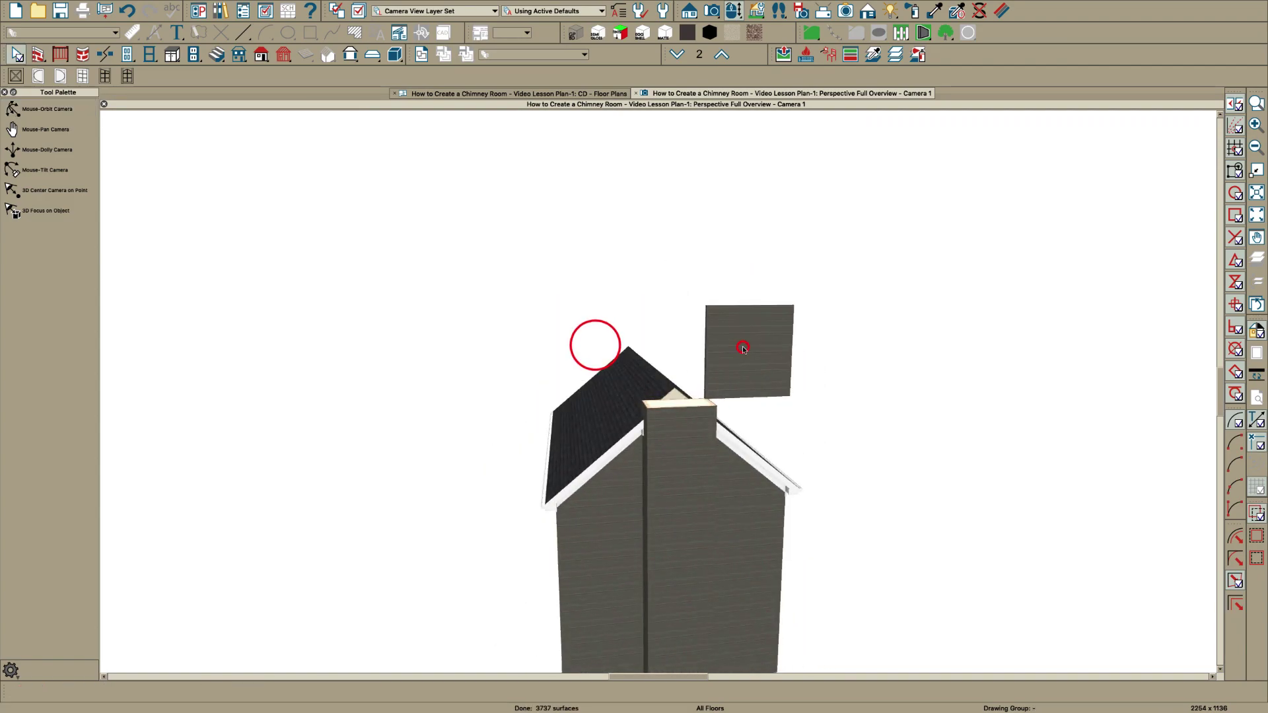
{"action": "key", "text": "Delete"}
{"action": "mouse_move", "coordinate": [672, 398]}
{"action": "left_mouse_down"}
{"action": "mouse_move", "coordinate": [673, 429]}
{"action": "mouse_move", "coordinate": [758, 416]}
{"action": "mouse_move", "coordinate": [775, 469]}
{"action": "mouse_move", "coordinate": [823, 445]}
{"action": "mouse_move", "coordinate": [829, 418]}
{"action": "mouse_move", "coordinate": [777, 412]}
{"action": "mouse_move", "coordinate": [854, 357]}
{"action": "mouse_move", "coordinate": [783, 362]}
{"action": "mouse_move", "coordinate": [795, 424]}
{"action": "mouse_move", "coordinate": [812, 410]}
{"action": "left_mouse_up"}
{"action": "scroll", "coordinate": [740, 381], "scroll_direction": "down", "scroll_amount": 5}
{"action": "scroll", "coordinate": [739, 396], "scroll_direction": "up", "scroll_amount": 1}
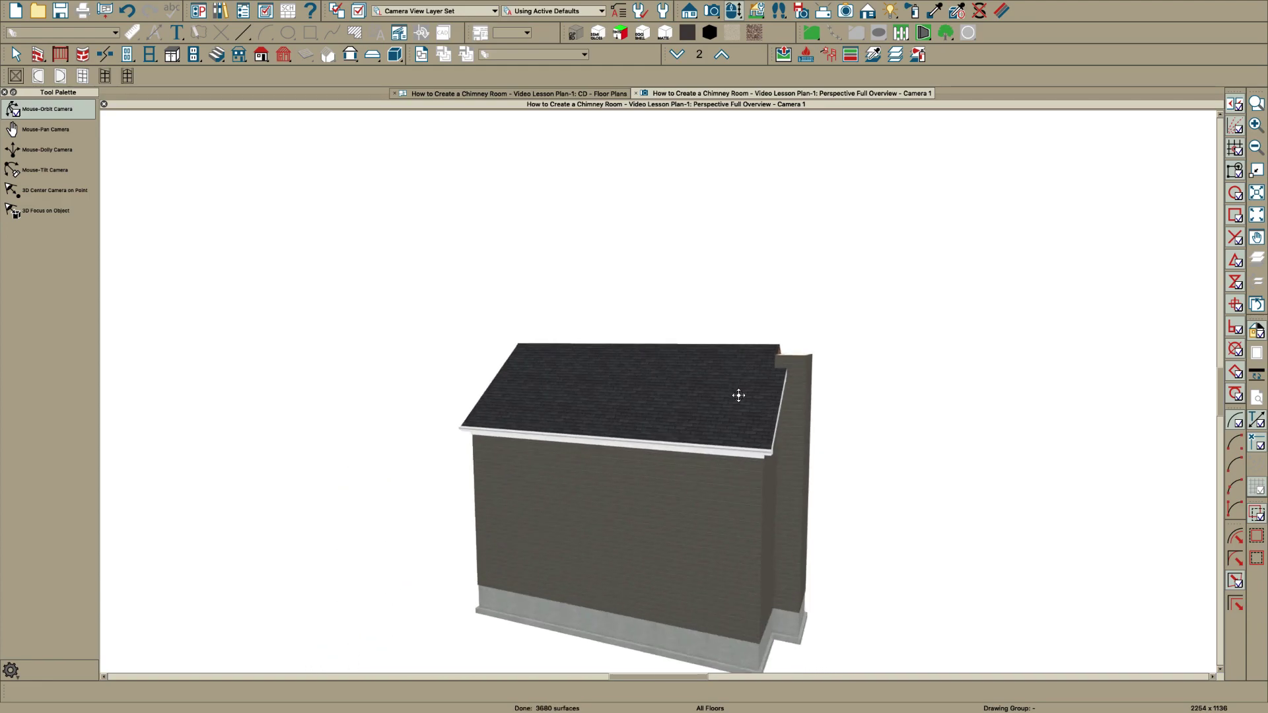
{"action": "key", "text": "space"}
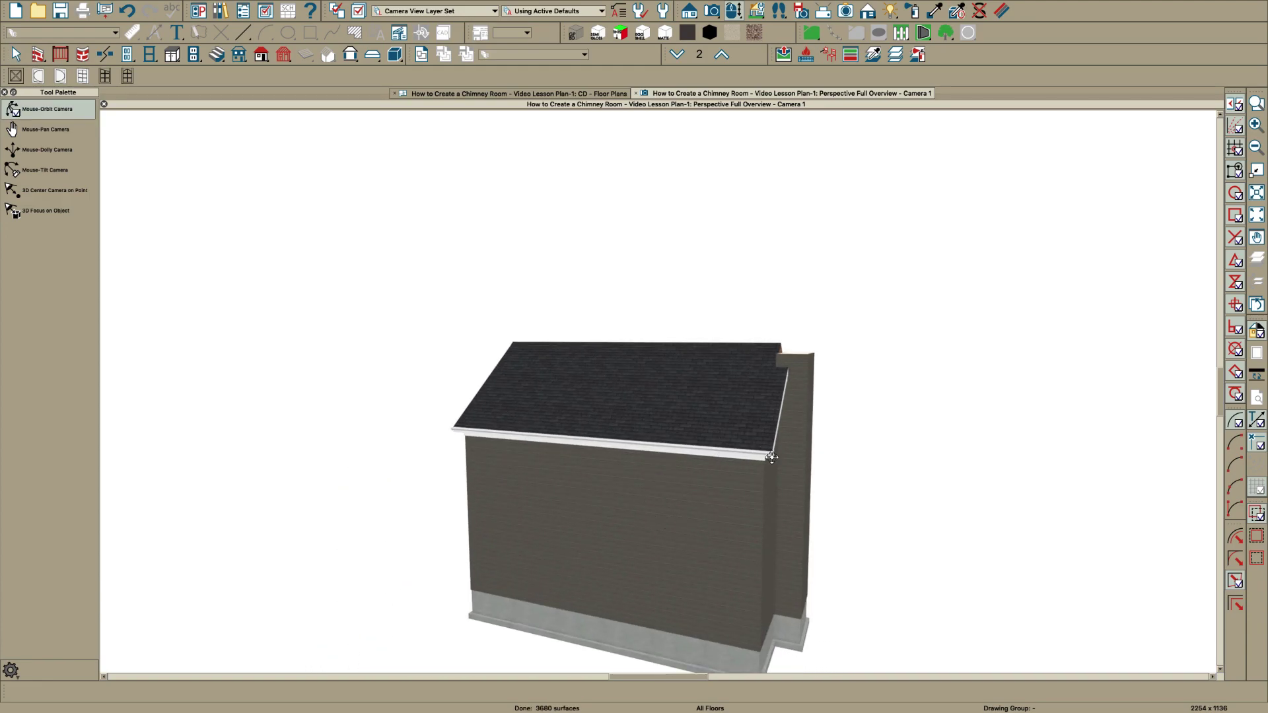
{"action": "left_click_drag", "start_coordinate": [767, 439], "coordinate": [770, 438]}
{"action": "key", "text": "space"}
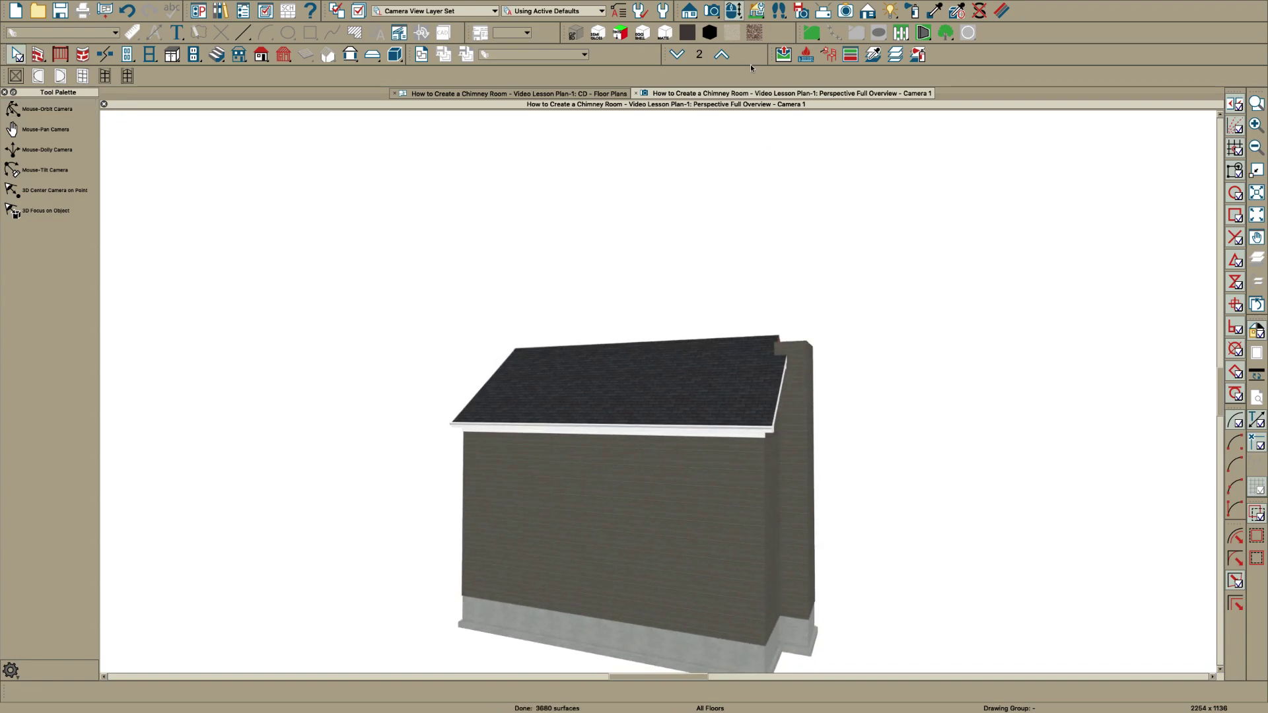
Try raising the chimney by setting the floor 2 chimney room's rough ceiling to 145 1/8", and check it in 3D
{"action": "left_click", "coordinate": [598, 94]}
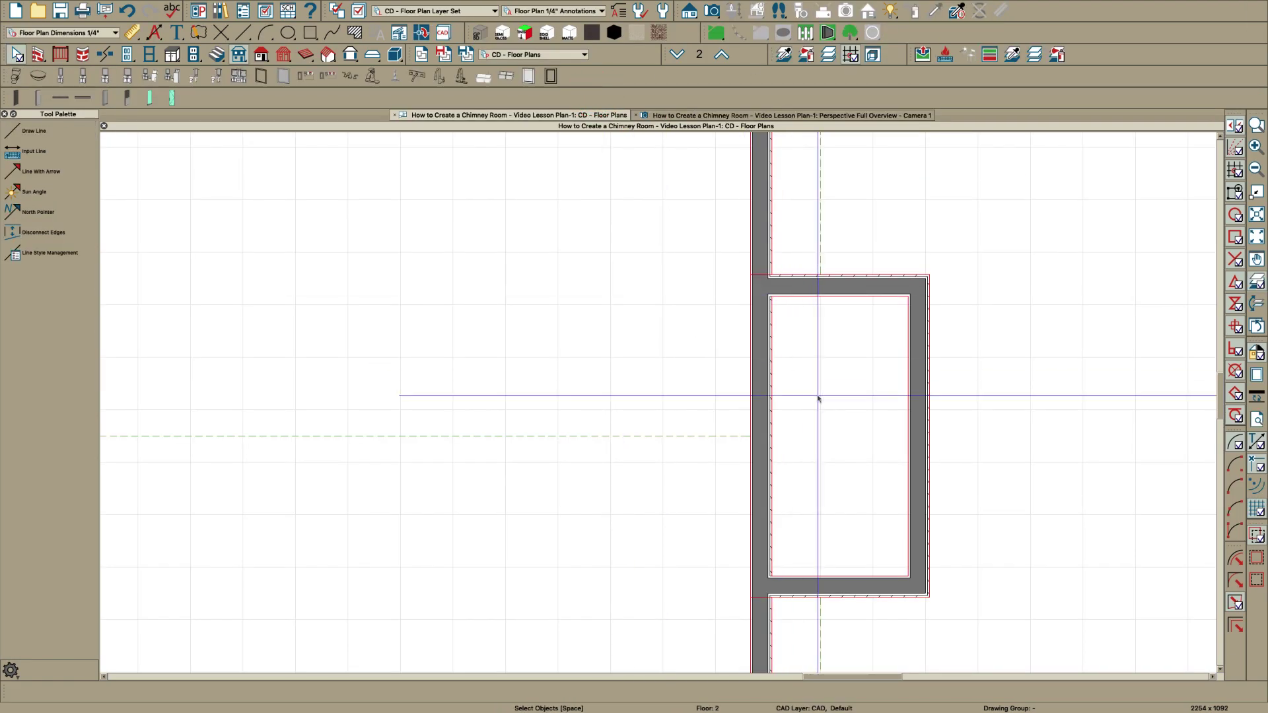
{"action": "left_click", "coordinate": [862, 420]}
{"action": "double_click", "coordinate": [862, 420]}
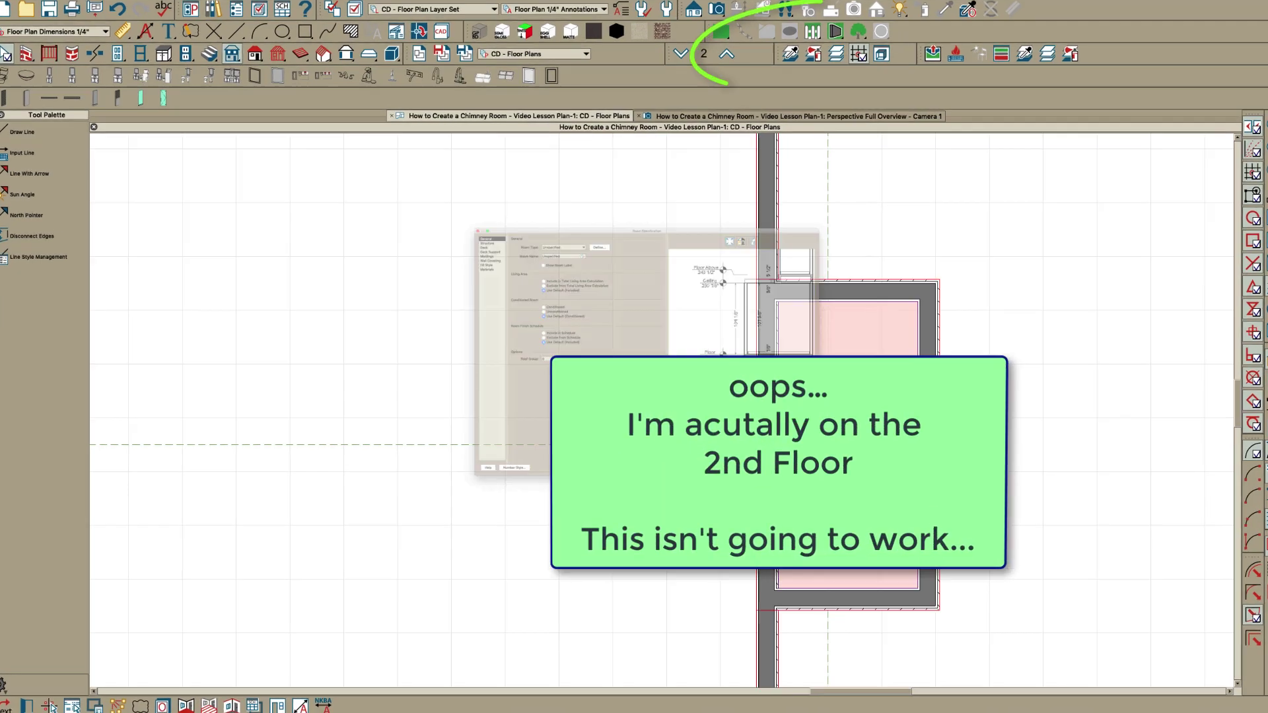
{"action": "left_click", "coordinate": [332, 129]}
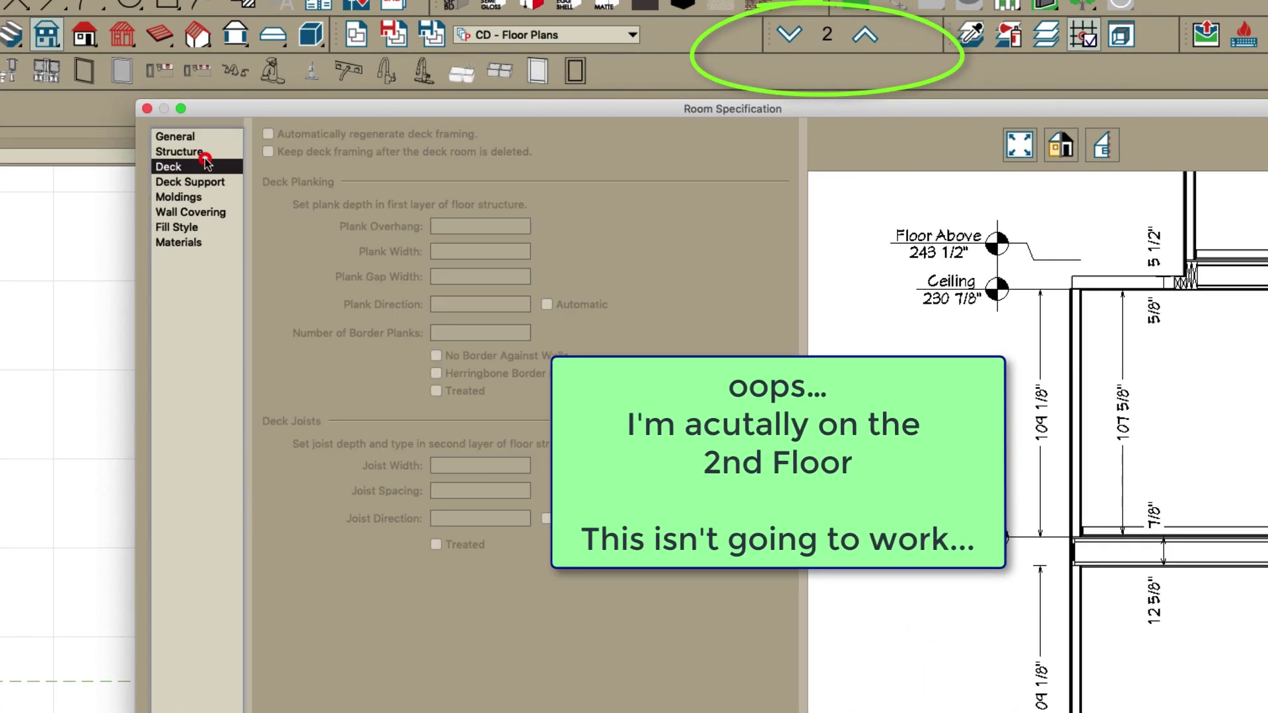
{"action": "left_click", "coordinate": [205, 157]}
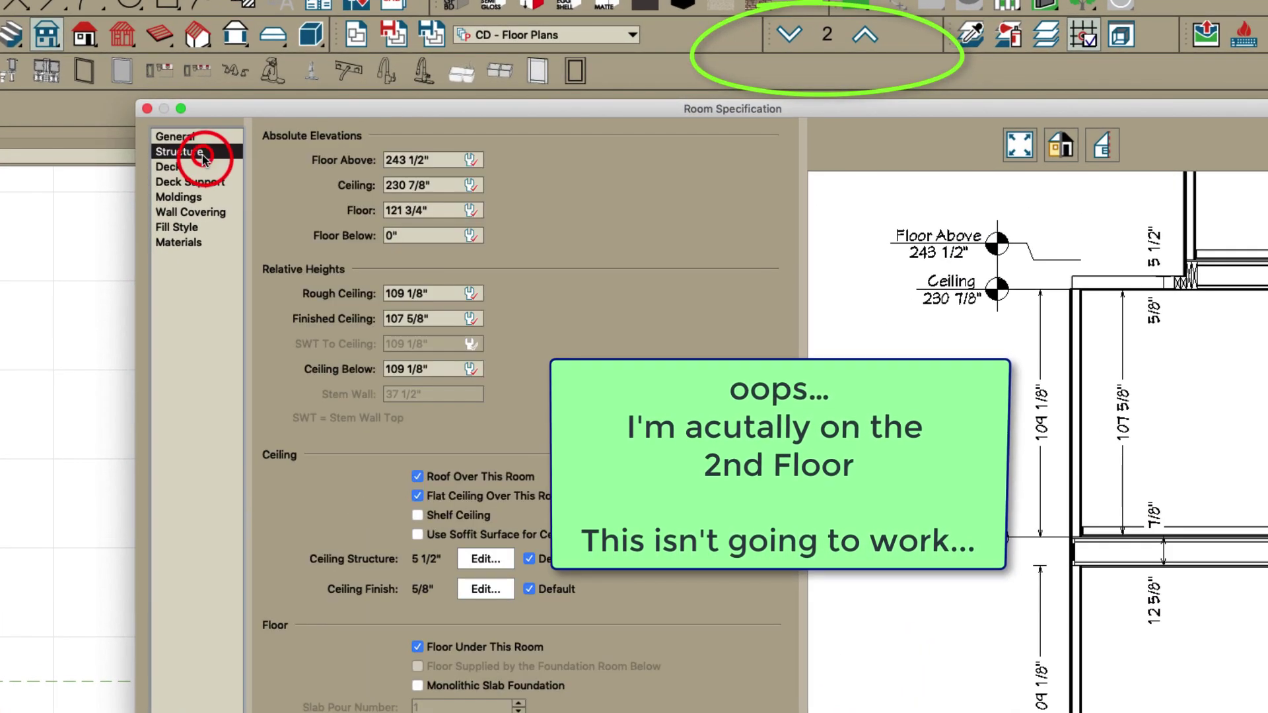
{"action": "left_click", "coordinate": [438, 297]}
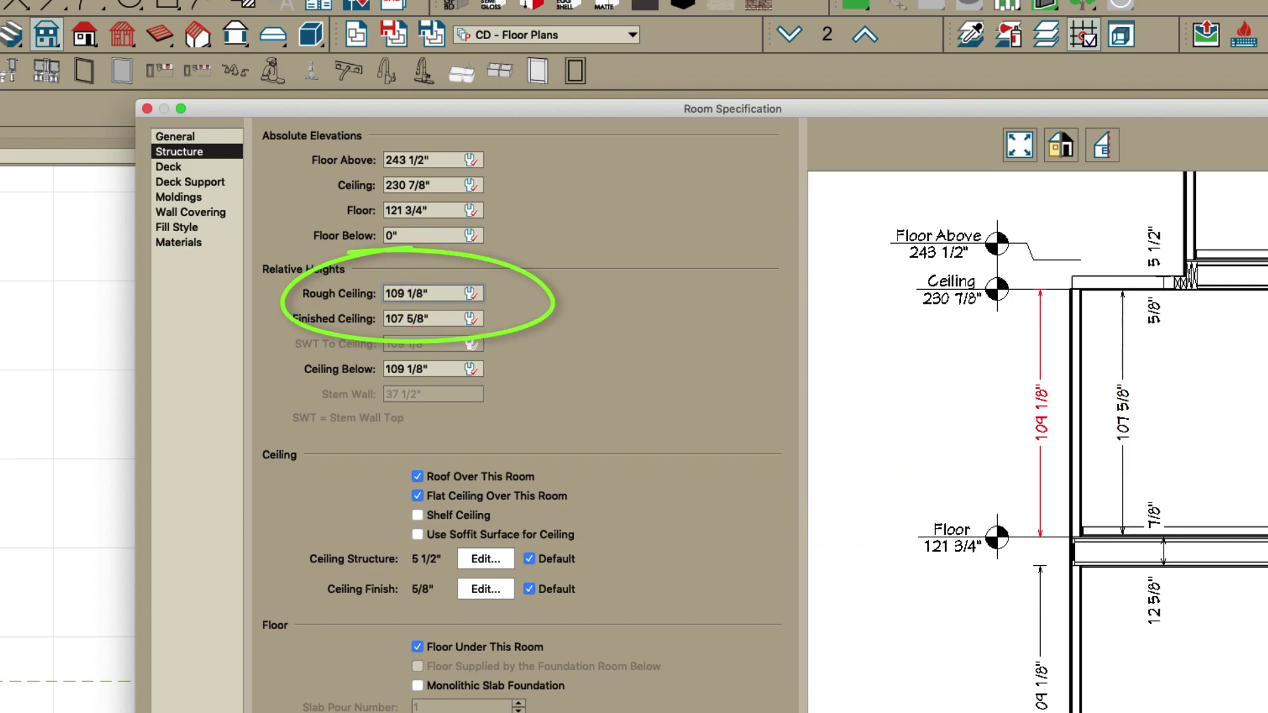
{"action": "key", "text": "Tab"}
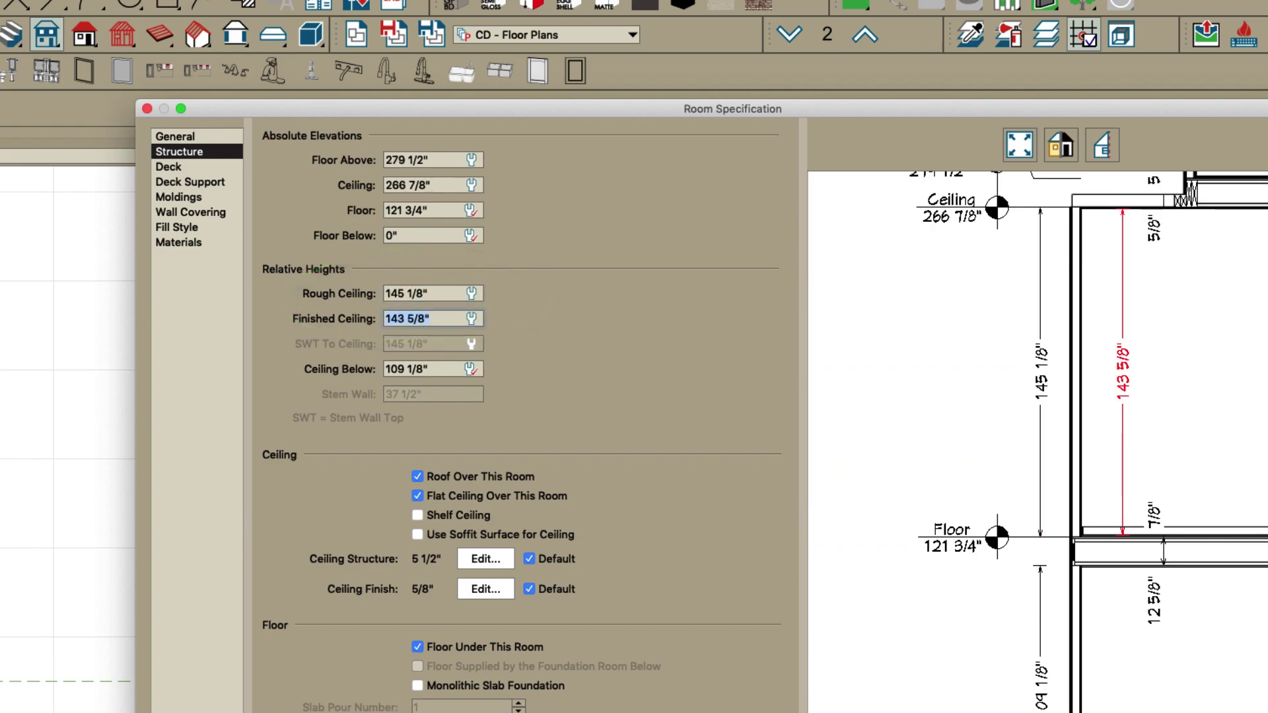
{"action": "key", "text": "Return"}
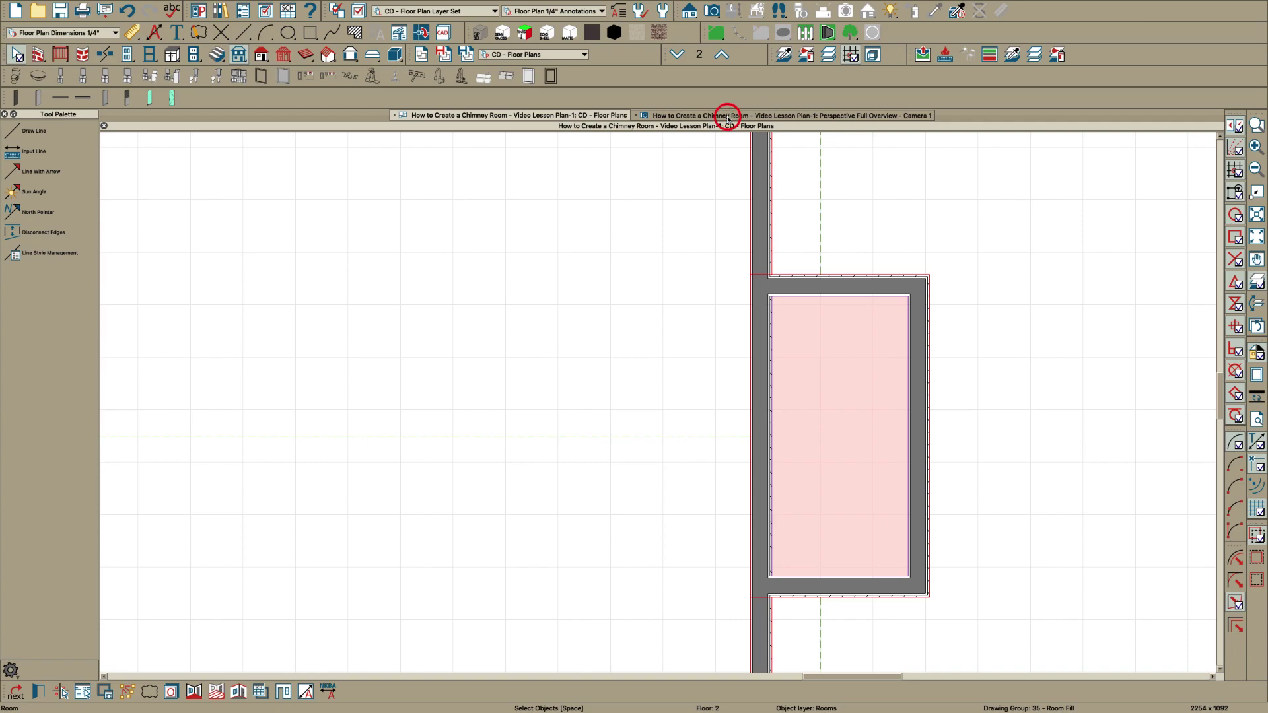
{"action": "left_click", "coordinate": [728, 116]}
{"action": "left_click_drag", "start_coordinate": [782, 312], "coordinate": [774, 378]}
{"action": "key", "text": "space"}
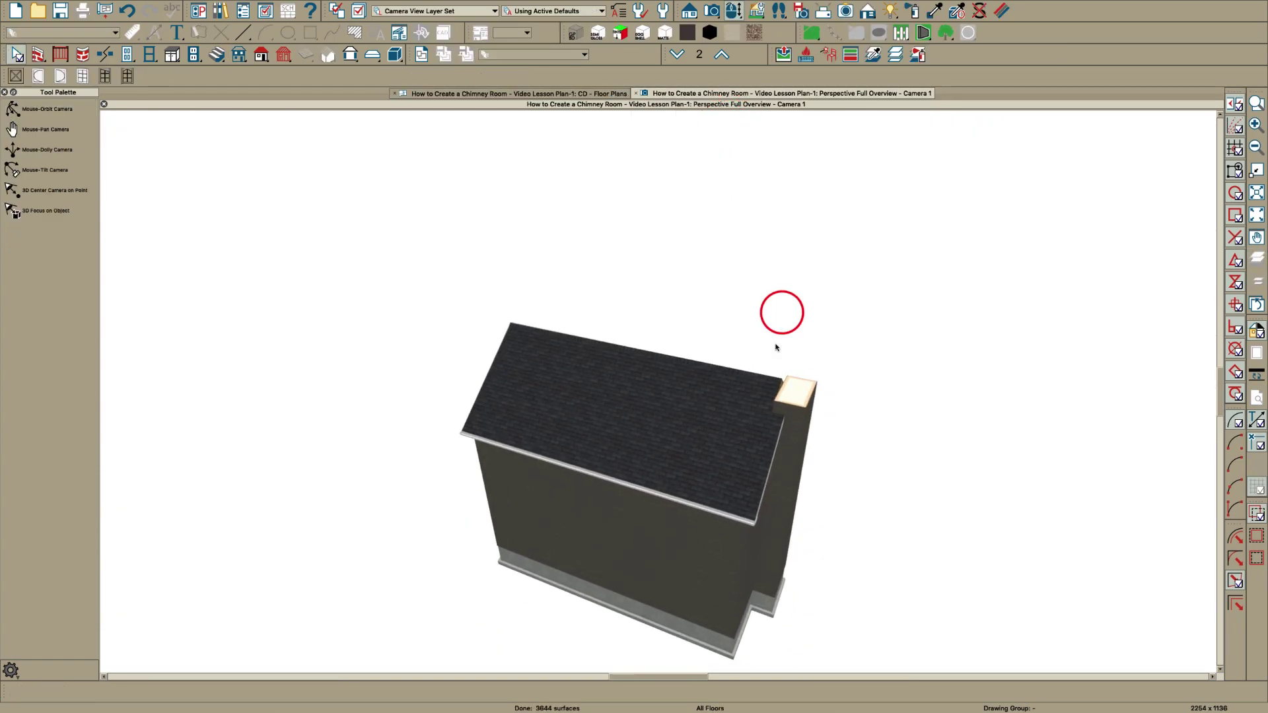
Restore the default rough ceiling height of the floor 2 chimney room
{"action": "left_click", "coordinate": [542, 96]}
{"action": "left_click", "coordinate": [541, 93]}
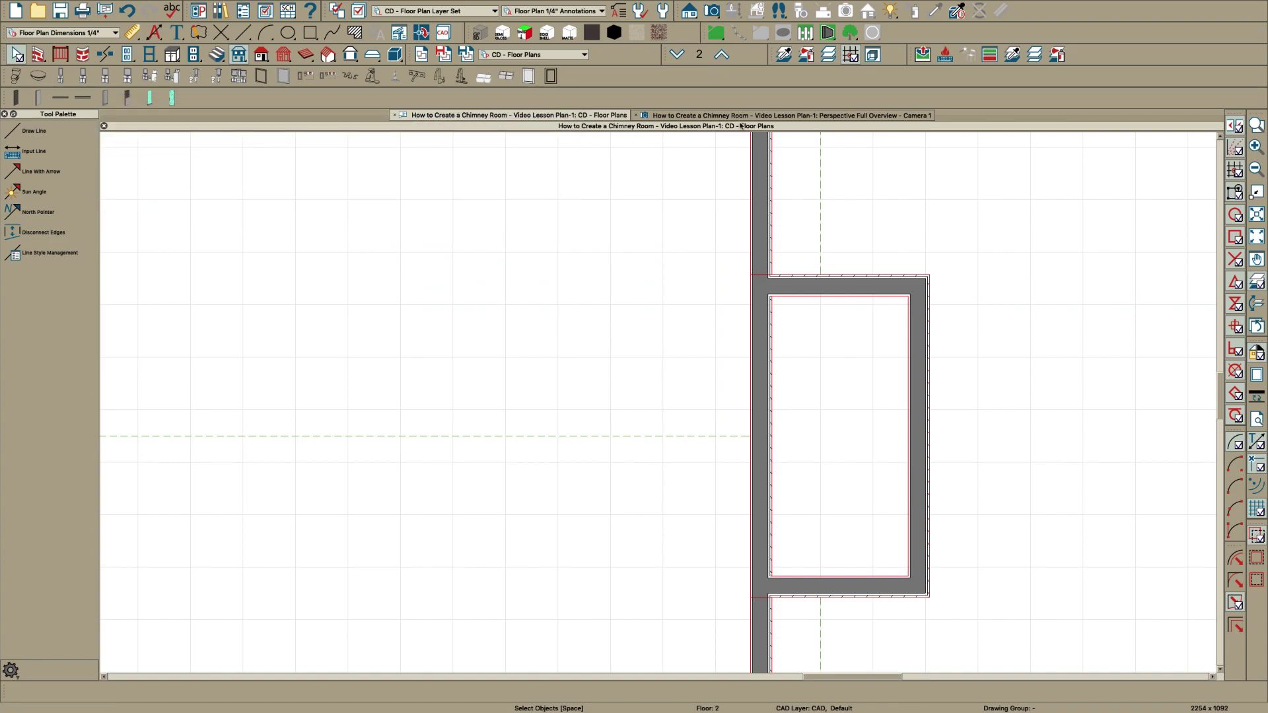
{"action": "left_click", "coordinate": [858, 345]}
{"action": "double_click", "coordinate": [858, 344]}
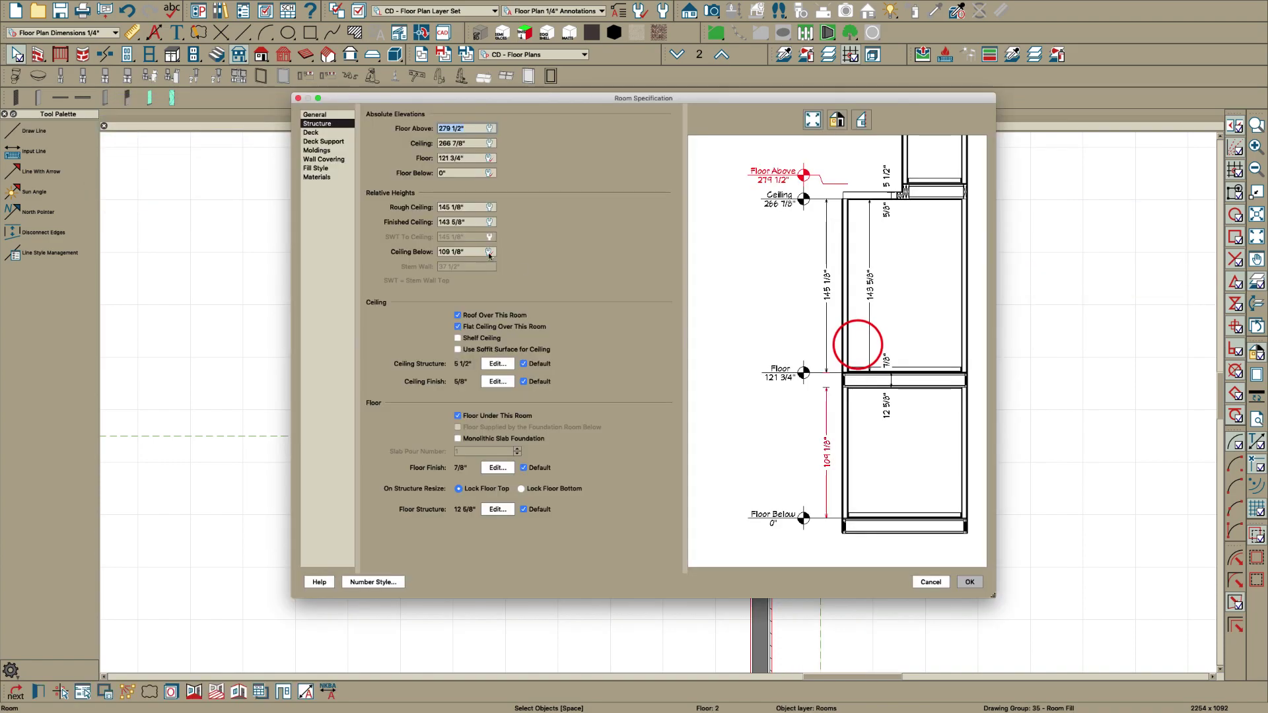
{"action": "left_click", "coordinate": [489, 208]}
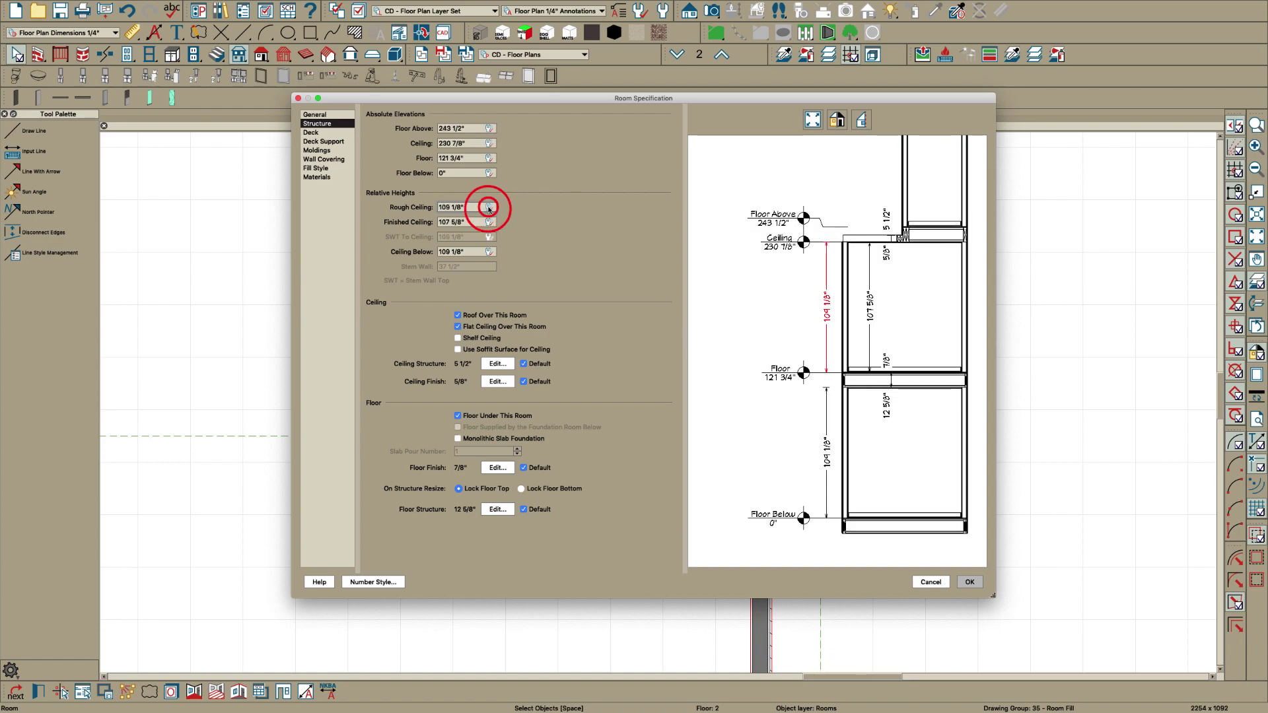
{"action": "left_click", "coordinate": [970, 580]}
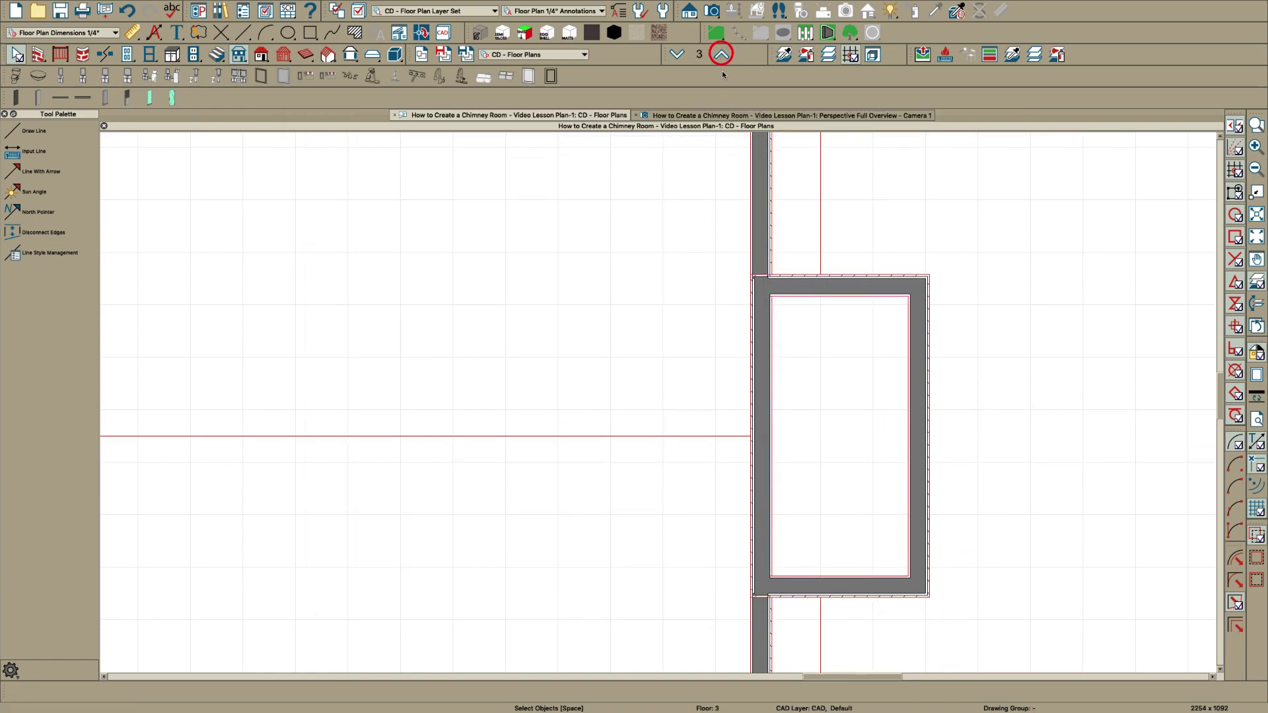
Raise the floor 3 chimney room's rough ceiling by 36" to 133 1/8" and check the chimney in the perspective overview
{"action": "left_click", "coordinate": [850, 380]}
{"action": "double_click", "coordinate": [852, 382]}
{"action": "left_click", "coordinate": [474, 203]}
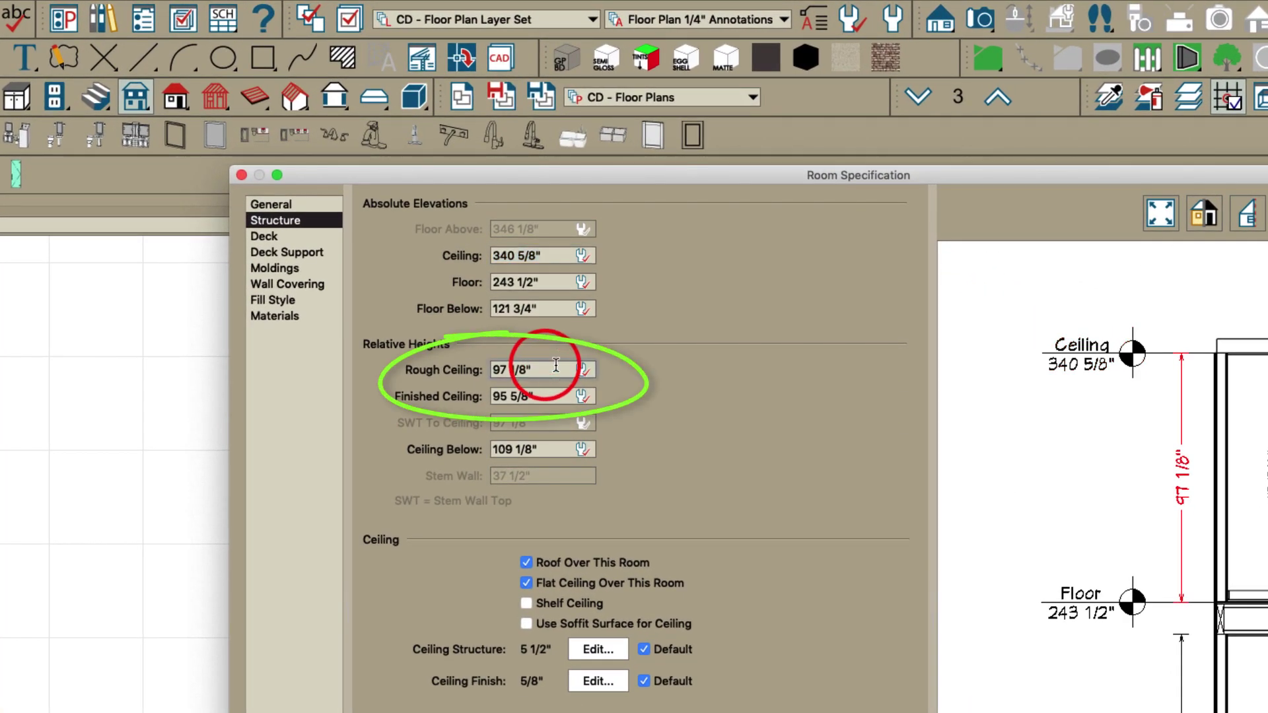
{"action": "type", "text": "+36"}
{"action": "key", "text": "Tab"}
{"action": "key", "text": "Return"}
{"action": "left_click", "coordinate": [973, 583]}
{"action": "left_click", "coordinate": [794, 113]}
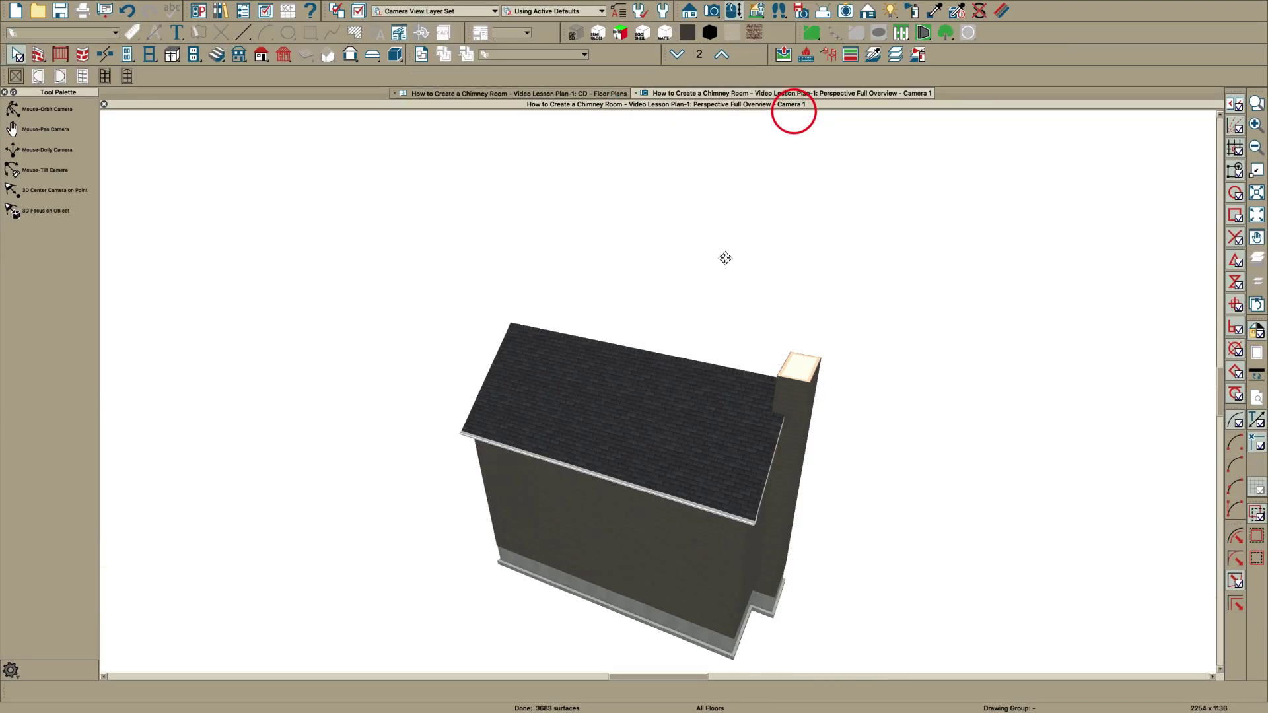
{"action": "left_click_drag", "start_coordinate": [744, 510], "coordinate": [685, 445]}
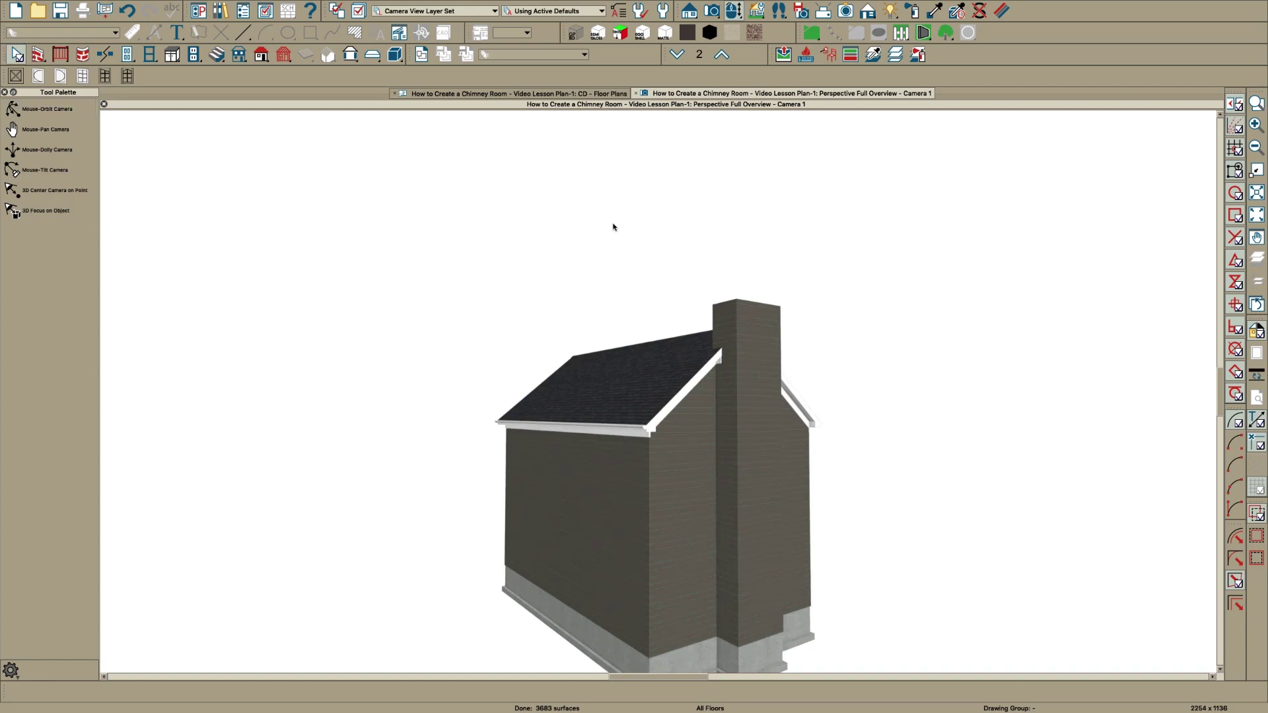
Set the floor 3 chimney room's type to Open Below and hide its room label
{"action": "left_click", "coordinate": [562, 94]}
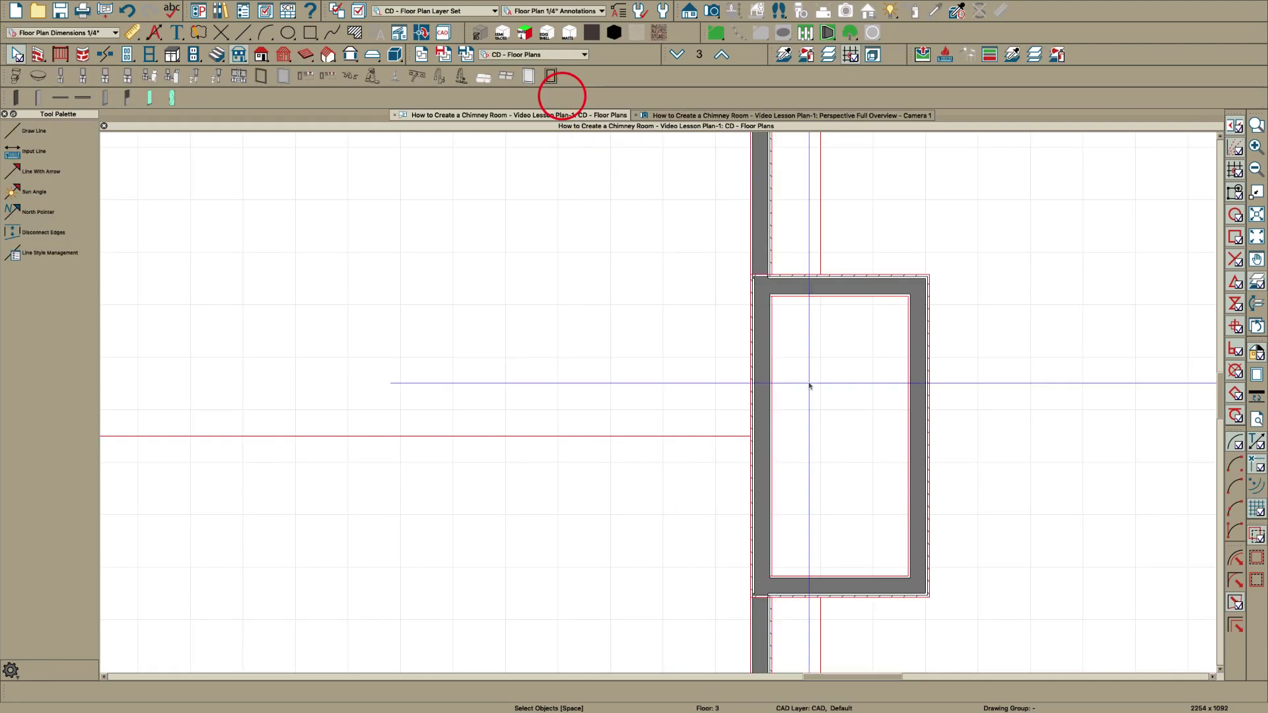
{"action": "left_click", "coordinate": [818, 397]}
{"action": "double_click", "coordinate": [818, 397]}
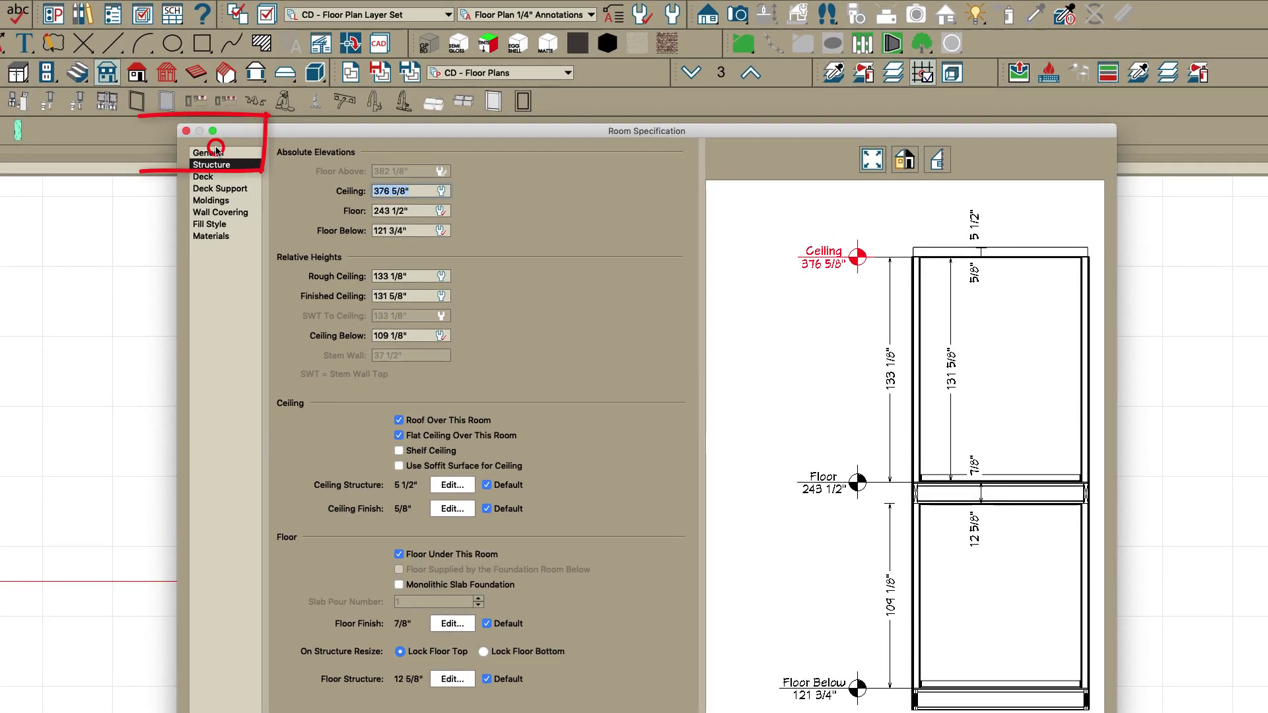
{"action": "left_click", "coordinate": [216, 152]}
{"action": "left_click", "coordinate": [358, 175]}
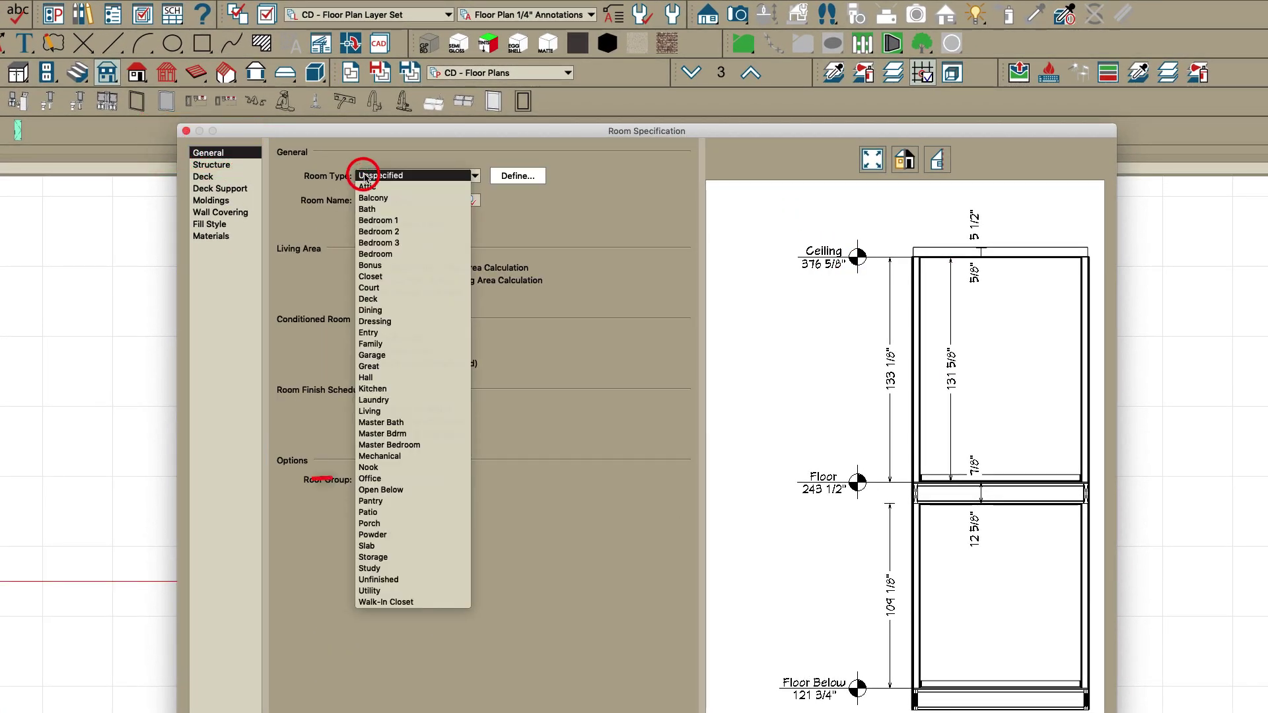
{"action": "left_click", "coordinate": [392, 490]}
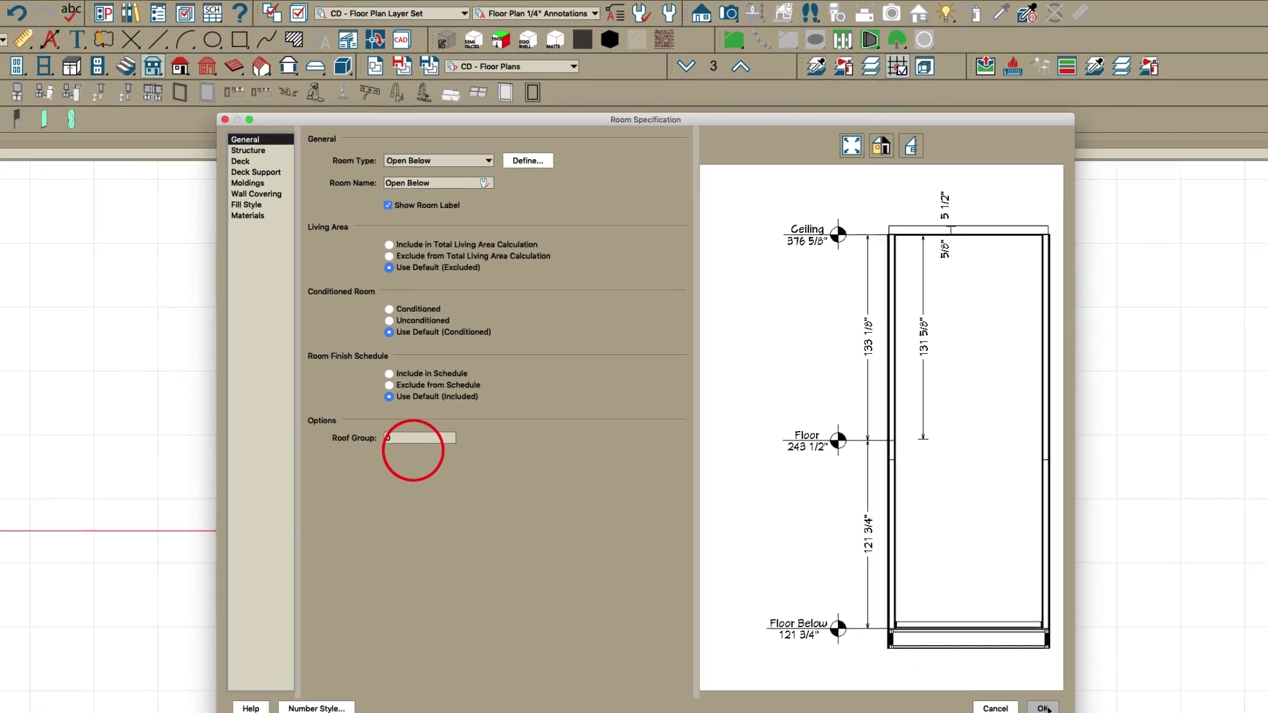
{"action": "key", "text": "Return"}
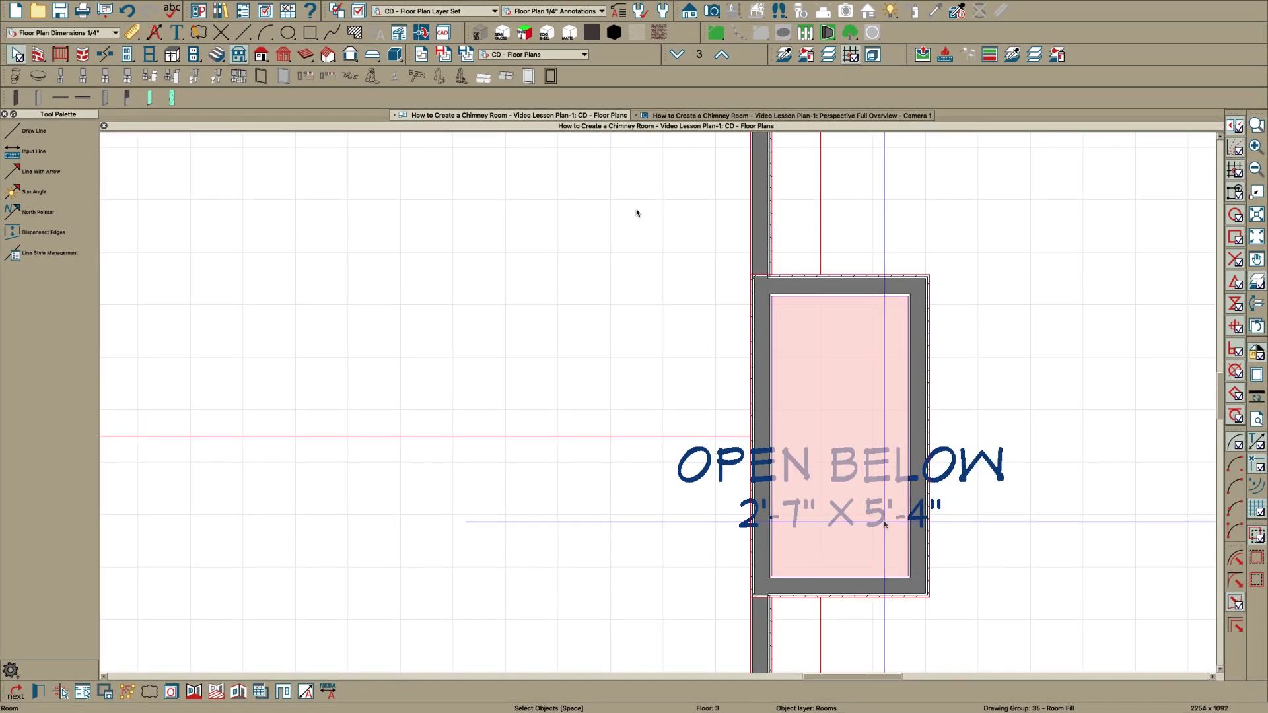
{"action": "key", "text": "super+e"}
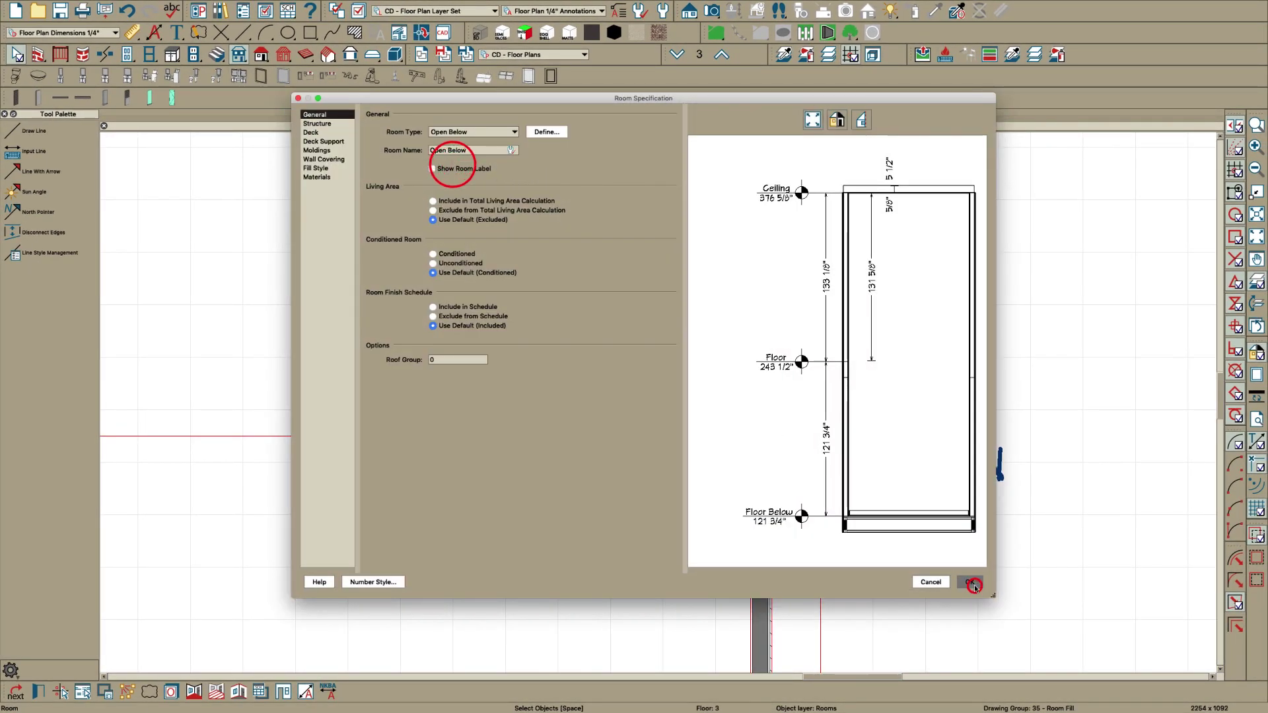
{"action": "left_click", "coordinate": [971, 583]}
Set the floor 2 chimney room's type to Open Below with its room label hidden
{"action": "left_click", "coordinate": [675, 55]}
{"action": "left_click", "coordinate": [849, 364]}
{"action": "double_click", "coordinate": [850, 366]}
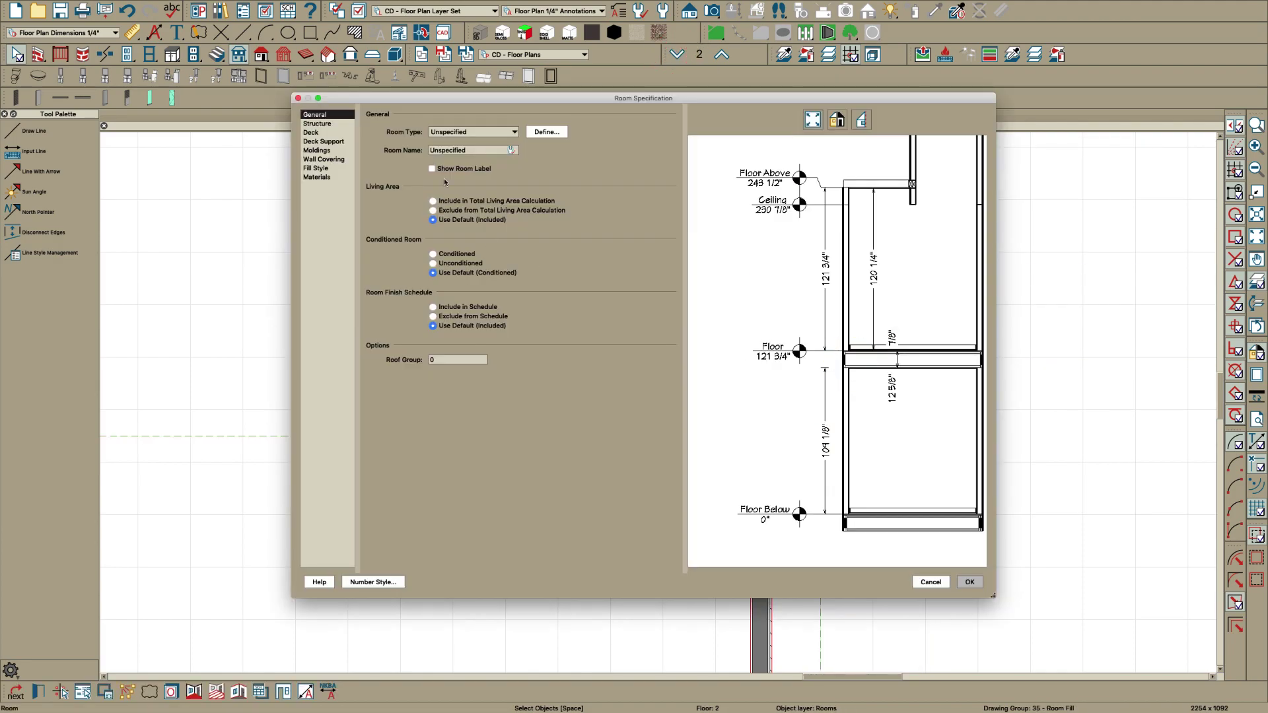
{"action": "left_click", "coordinate": [447, 134]}
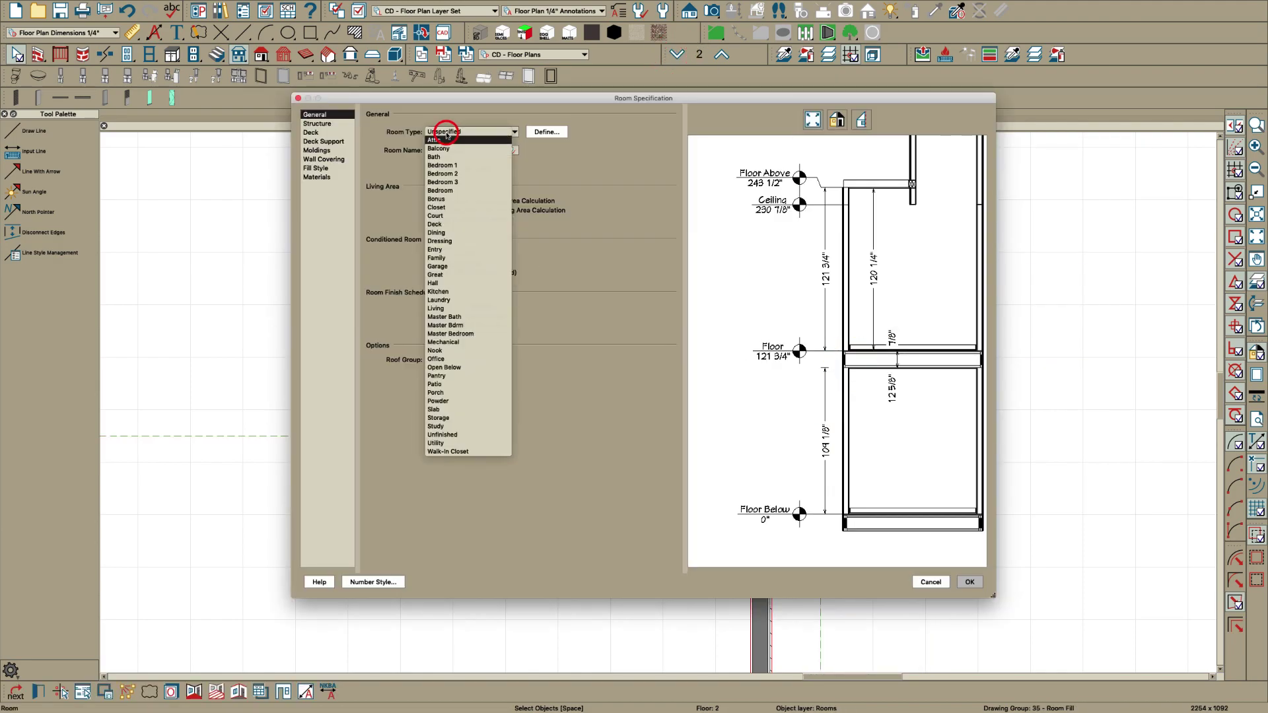
{"action": "left_click", "coordinate": [454, 368]}
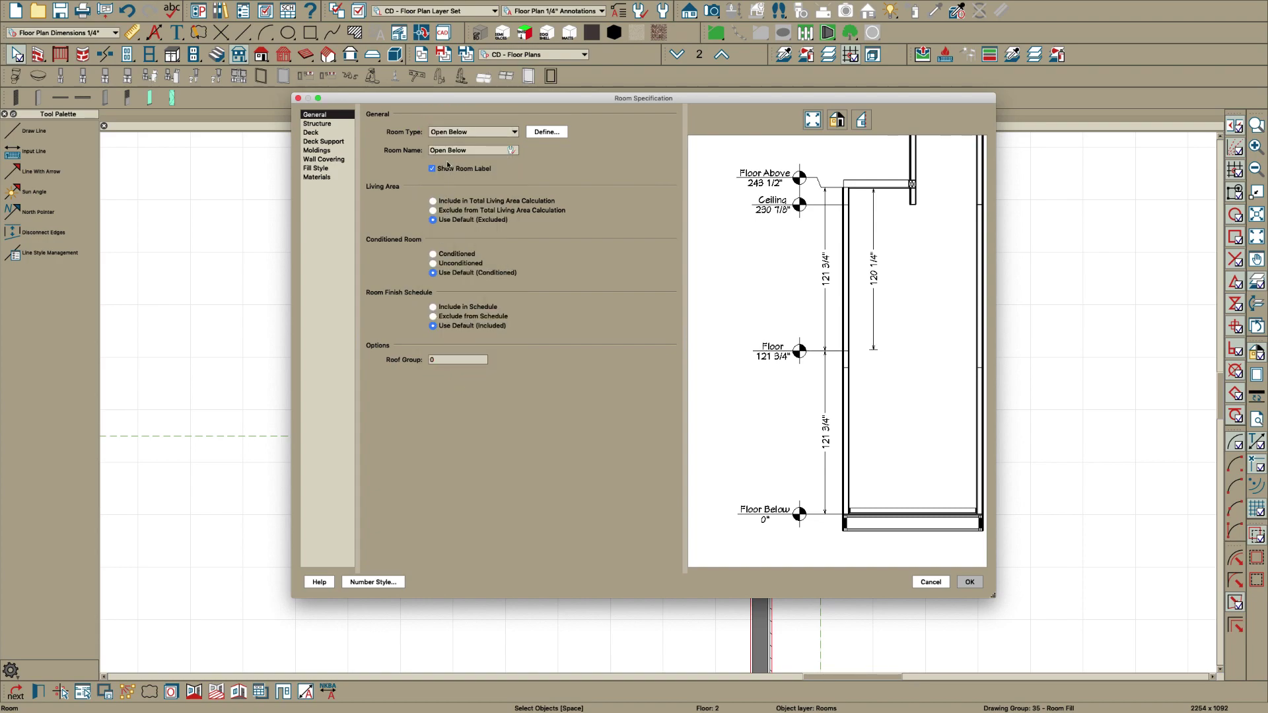
{"action": "left_click", "coordinate": [971, 580]}
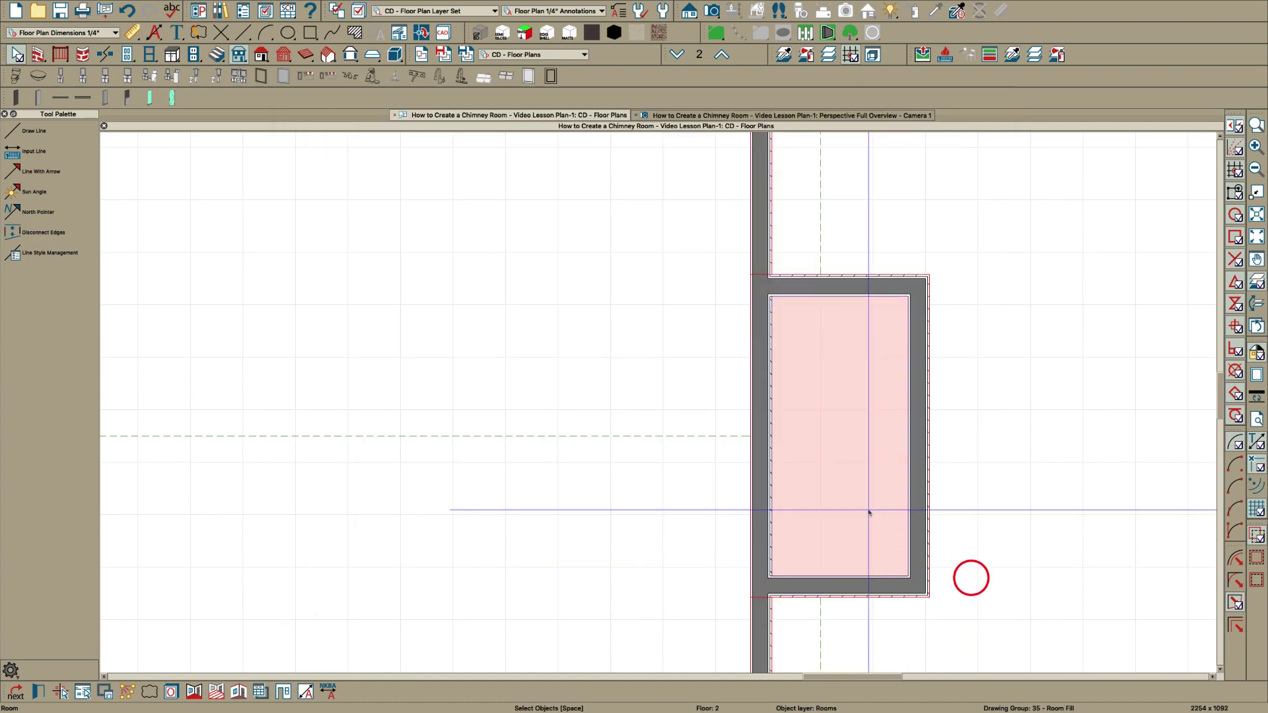
Inspect the chimney in the perspective overview, switching to see-through Glass House rendering to check the open shaft between floors
{"action": "left_click", "coordinate": [723, 115]}
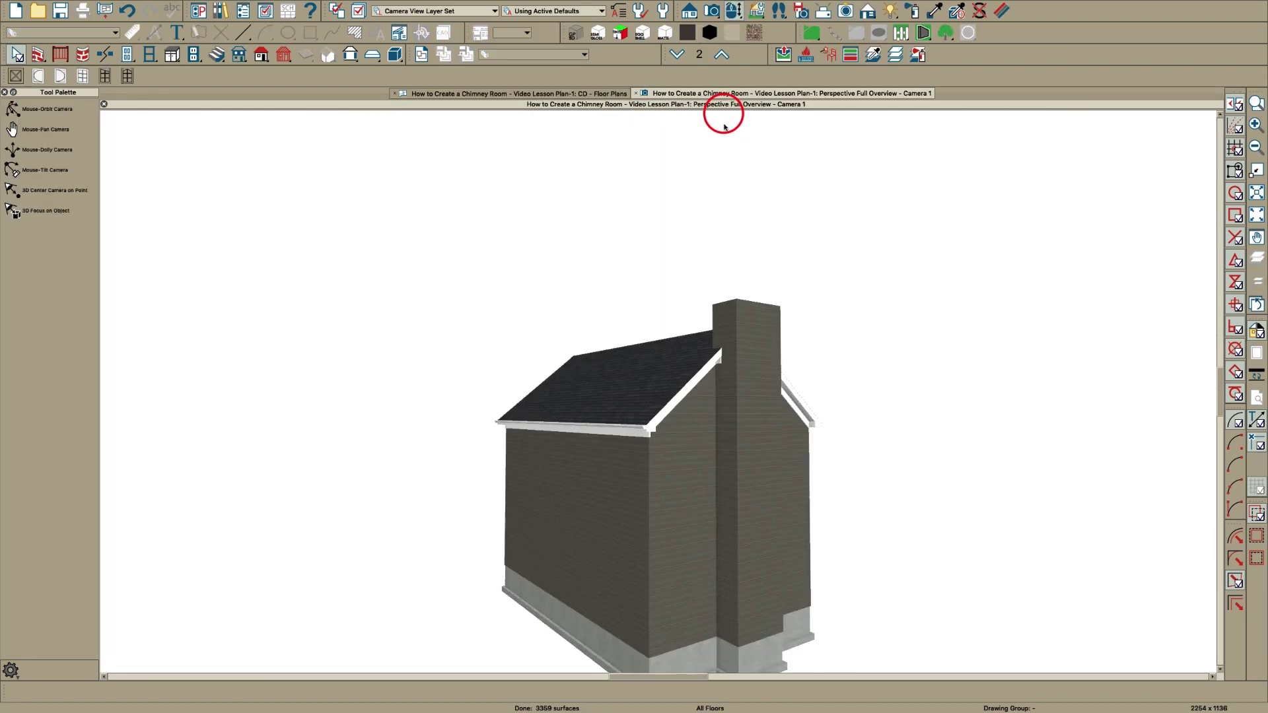
{"action": "middle_click_drag", "start_coordinate": [760, 444], "coordinate": [757, 383]}
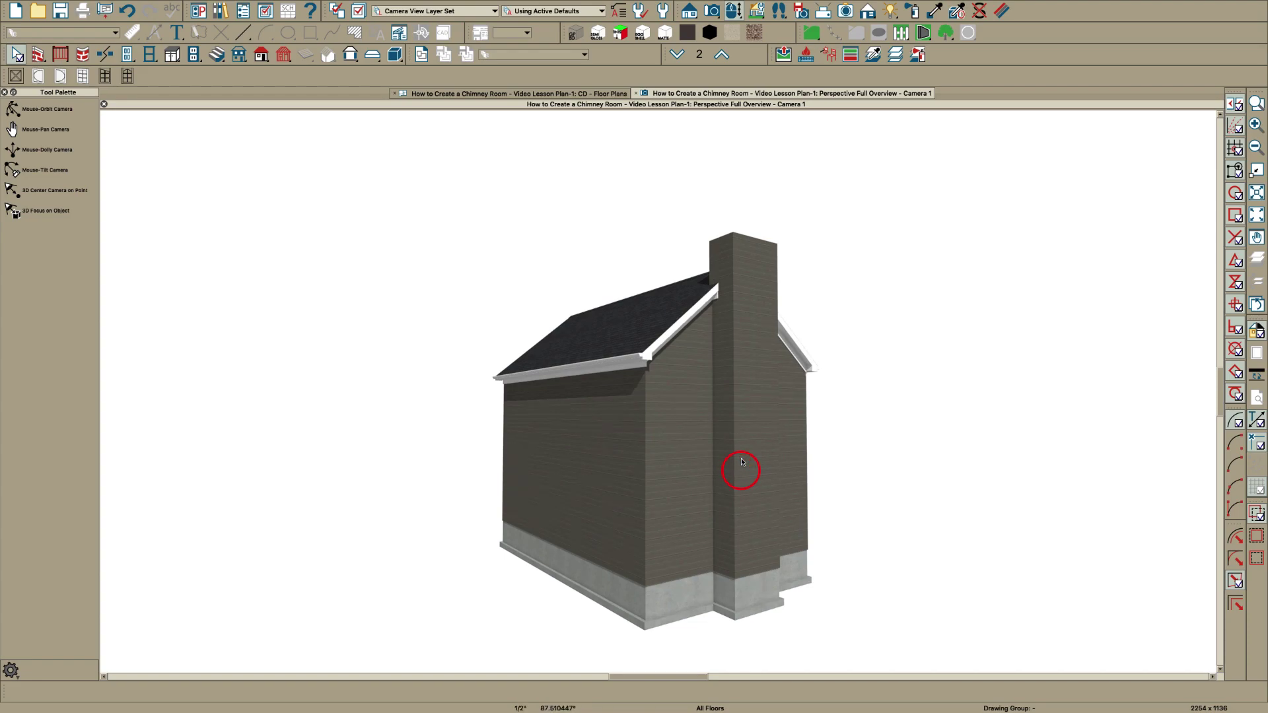
{"action": "scroll", "coordinate": [739, 472], "scroll_direction": "up", "scroll_amount": 5}
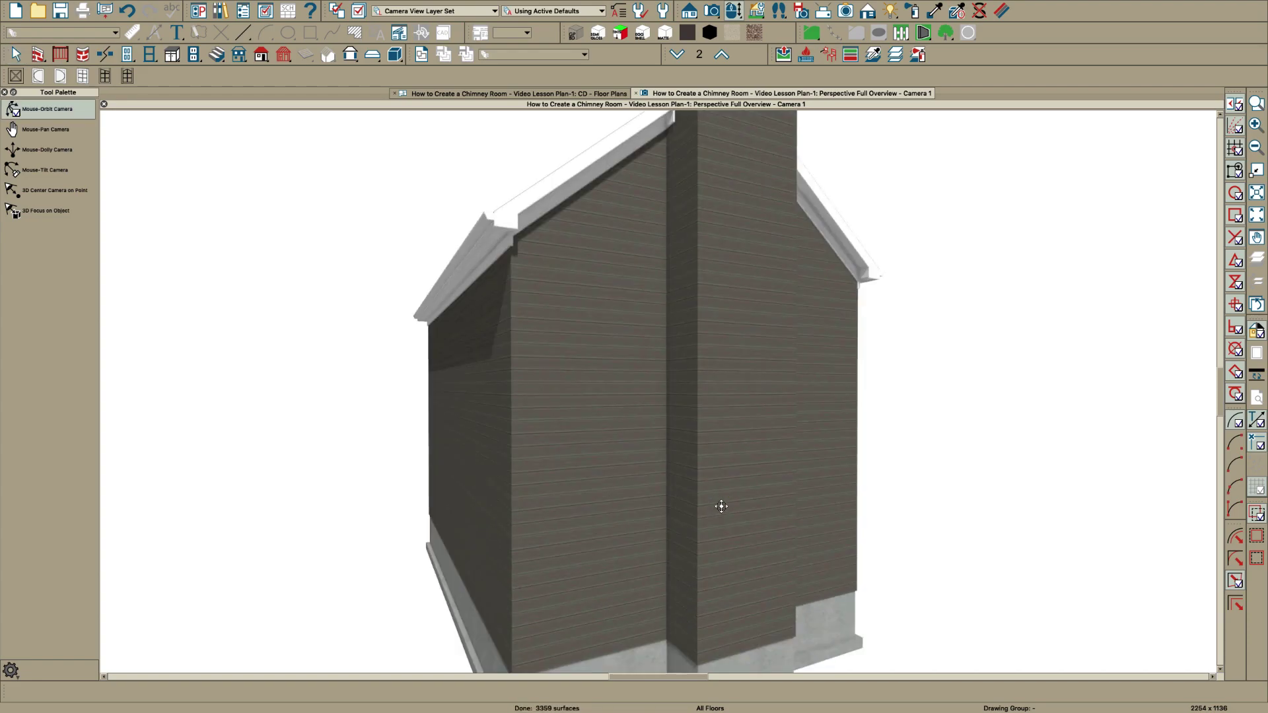
{"action": "scroll", "coordinate": [723, 506], "scroll_direction": "down", "scroll_amount": 1}
{"action": "key", "text": "g"}
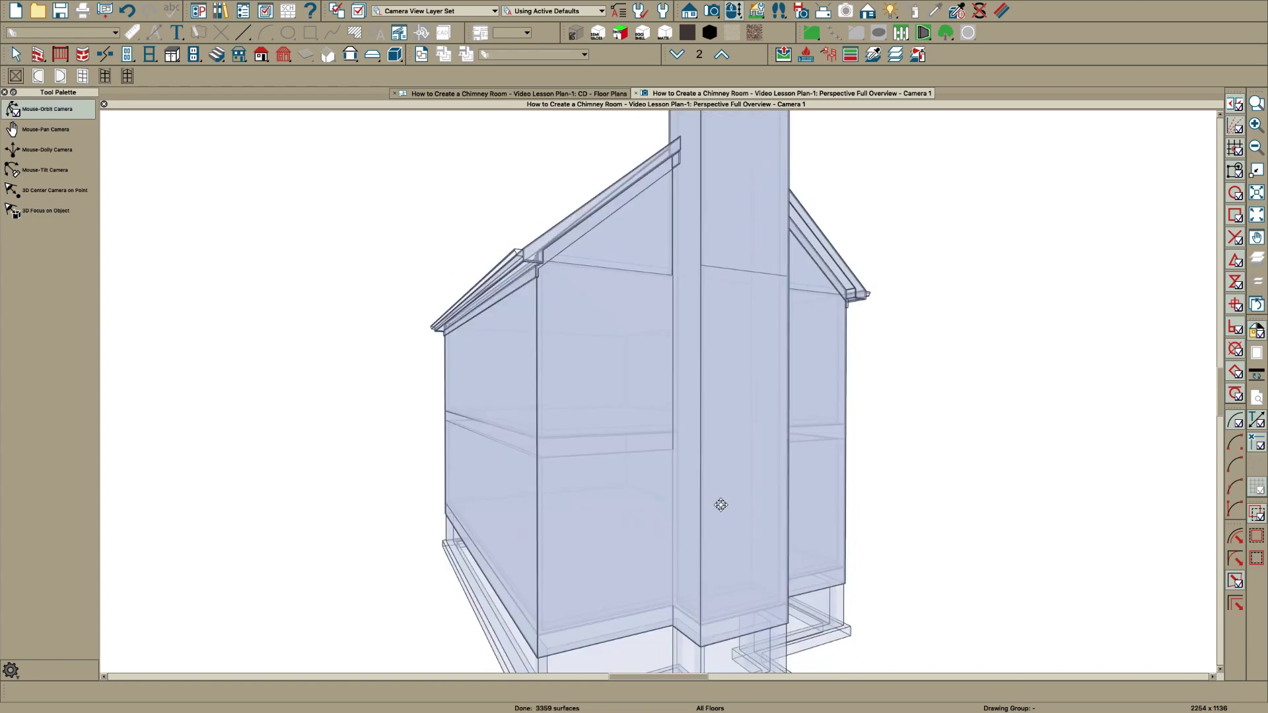
{"action": "left_click_drag", "start_coordinate": [726, 485], "coordinate": [828, 486]}
{"action": "key", "text": "Escape"}
On the floor 3 plan, edit the wall layer intersections where the chimney's upper wall meets the gable wall
{"action": "left_click", "coordinate": [572, 95]}
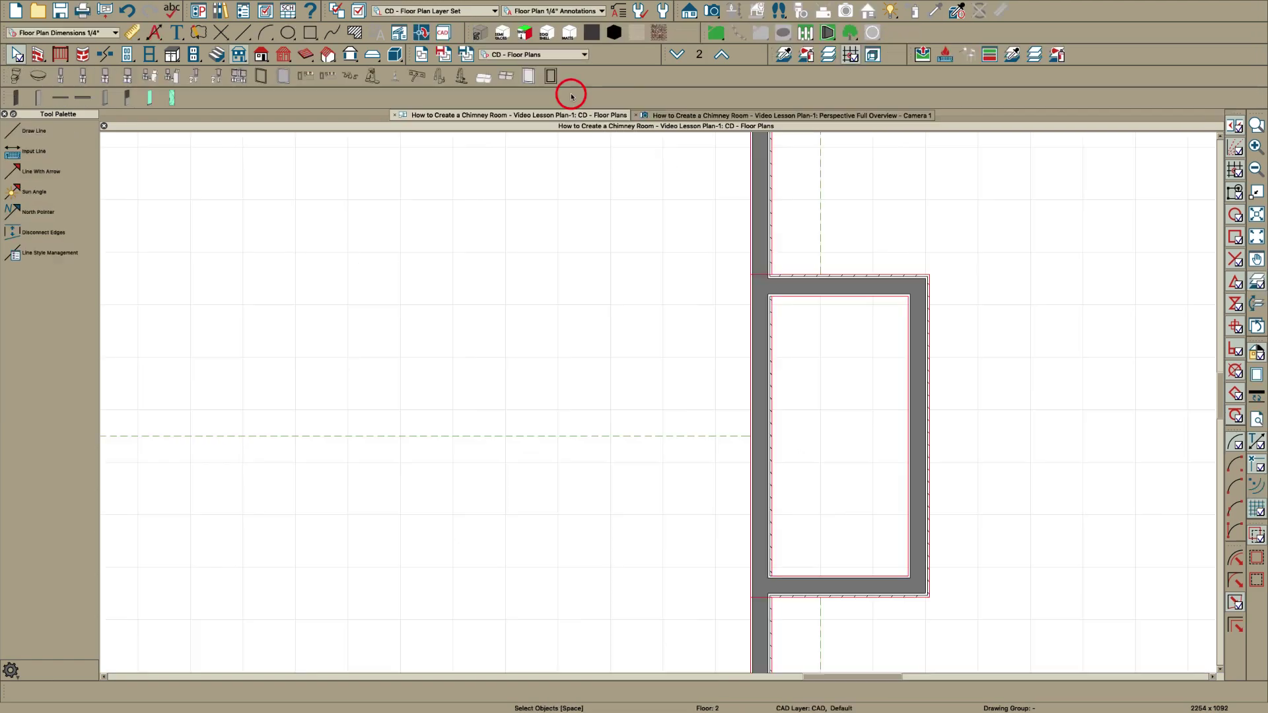
{"action": "scroll", "coordinate": [672, 294], "scroll_direction": "down", "scroll_amount": 5}
{"action": "key", "text": "Page_Up"}
{"action": "scroll", "coordinate": [716, 351], "scroll_direction": "up", "scroll_amount": 4}
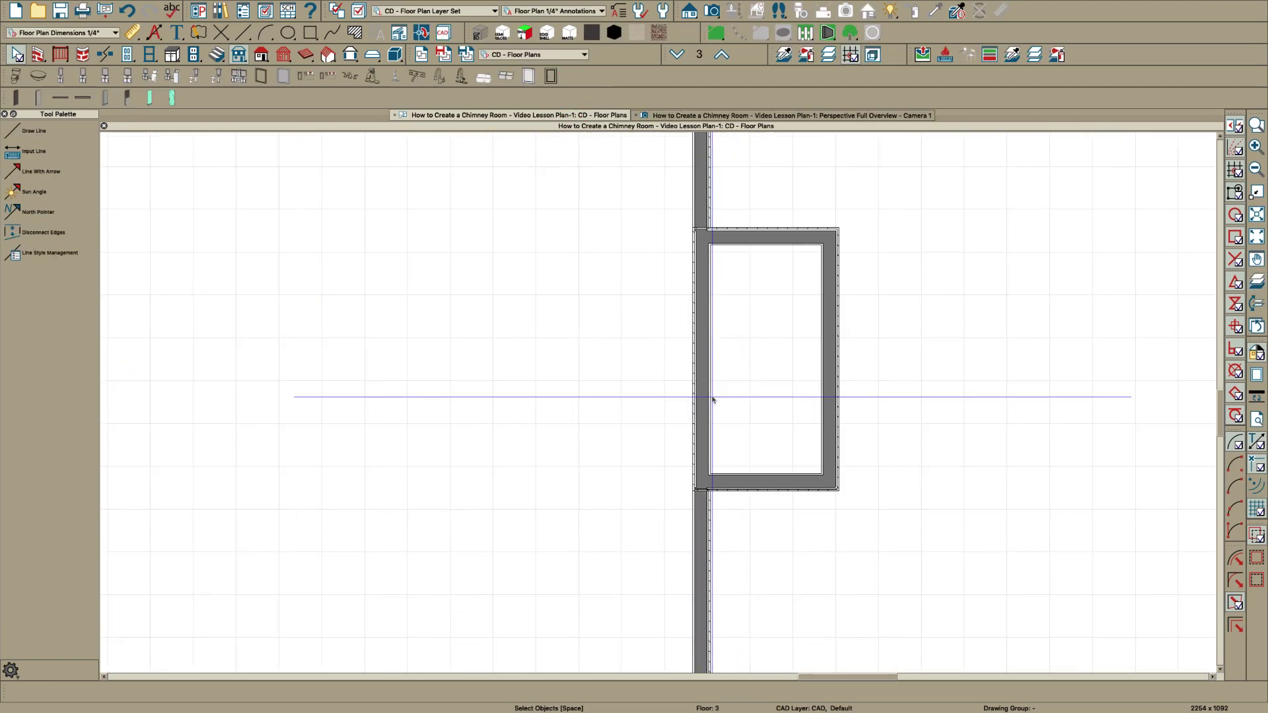
{"action": "left_click", "coordinate": [706, 381]}
{"action": "scroll", "coordinate": [704, 379], "scroll_direction": "up", "scroll_amount": 3}
{"action": "left_click", "coordinate": [763, 256]}
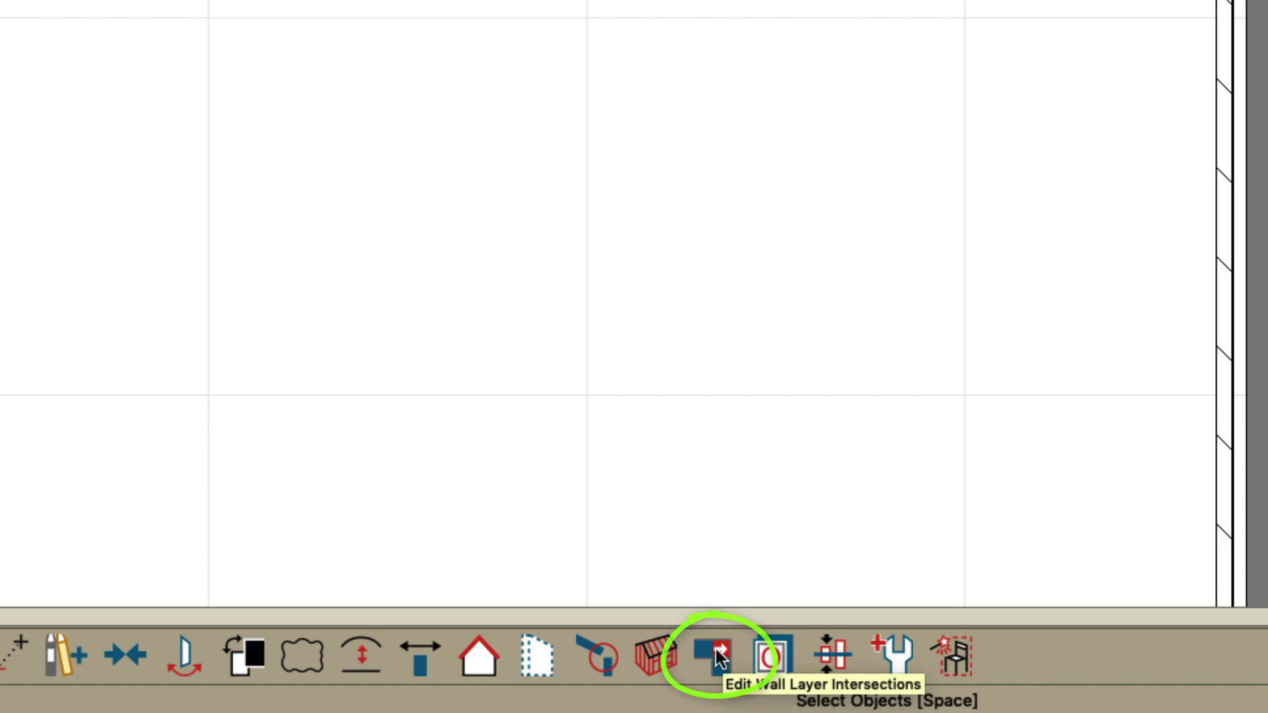
{"action": "left_click", "coordinate": [720, 656]}
{"action": "scroll", "coordinate": [761, 257], "scroll_direction": "up", "scroll_amount": 4}
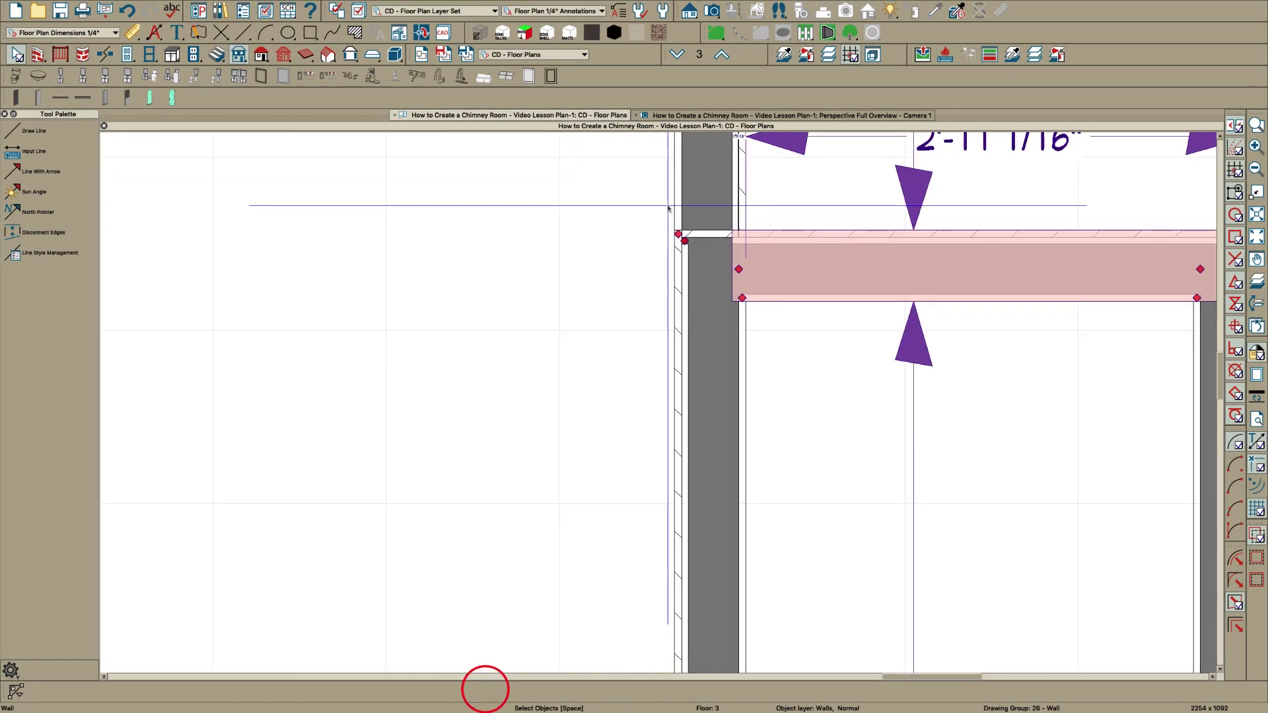
{"action": "scroll", "coordinate": [660, 265], "scroll_direction": "down", "scroll_amount": 1}
Edit the wall layer intersections of the chimney's house-side wall on floor 3
{"action": "scroll", "coordinate": [688, 322], "scroll_direction": "down", "scroll_amount": 4}
{"action": "left_click", "coordinate": [707, 385]}
{"action": "mouse_move", "coordinate": [786, 320]}
{"action": "left_mouse_down"}
{"action": "mouse_move", "coordinate": [690, 322]}
{"action": "mouse_move", "coordinate": [681, 350]}
{"action": "left_mouse_up"}
{"action": "scroll", "coordinate": [688, 281], "scroll_direction": "up", "scroll_amount": 6}
{"action": "left_click", "coordinate": [527, 687]}
{"action": "scroll", "coordinate": [742, 374], "scroll_direction": "up", "scroll_amount": 2}
{"action": "key", "text": "Escape"}
Clean up the house-side wall's layer intersections at the chimney's lower corner on floor 3
{"action": "scroll", "coordinate": [657, 264], "scroll_direction": "down", "scroll_amount": 6}
{"action": "scroll", "coordinate": [672, 370], "scroll_direction": "up", "scroll_amount": 6}
{"action": "left_click", "coordinate": [658, 356]}
{"action": "left_click", "coordinate": [634, 166]}
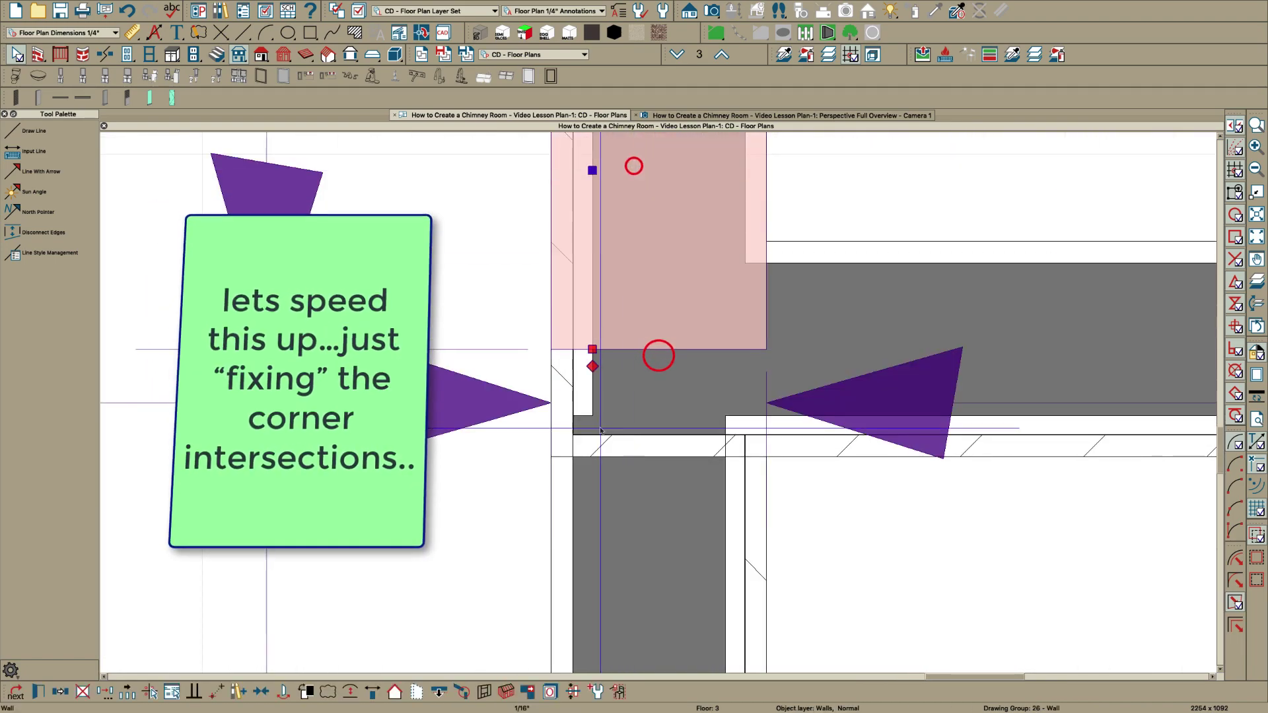
{"action": "left_click", "coordinate": [533, 690]}
{"action": "key", "text": "Escape"}
{"action": "left_click_drag", "start_coordinate": [578, 423], "coordinate": [569, 435]}
Adjust the layers of the chimney's lower wall so they join cleanly with the gable wall
{"action": "scroll", "coordinate": [606, 444], "scroll_direction": "down", "scroll_amount": 1}
{"action": "left_click", "coordinate": [701, 393]}
{"action": "left_click", "coordinate": [851, 391]}
{"action": "left_click", "coordinate": [488, 689]}
{"action": "scroll", "coordinate": [576, 435], "scroll_direction": "up", "scroll_amount": 5}
{"action": "scroll", "coordinate": [568, 436], "scroll_direction": "down", "scroll_amount": 4}
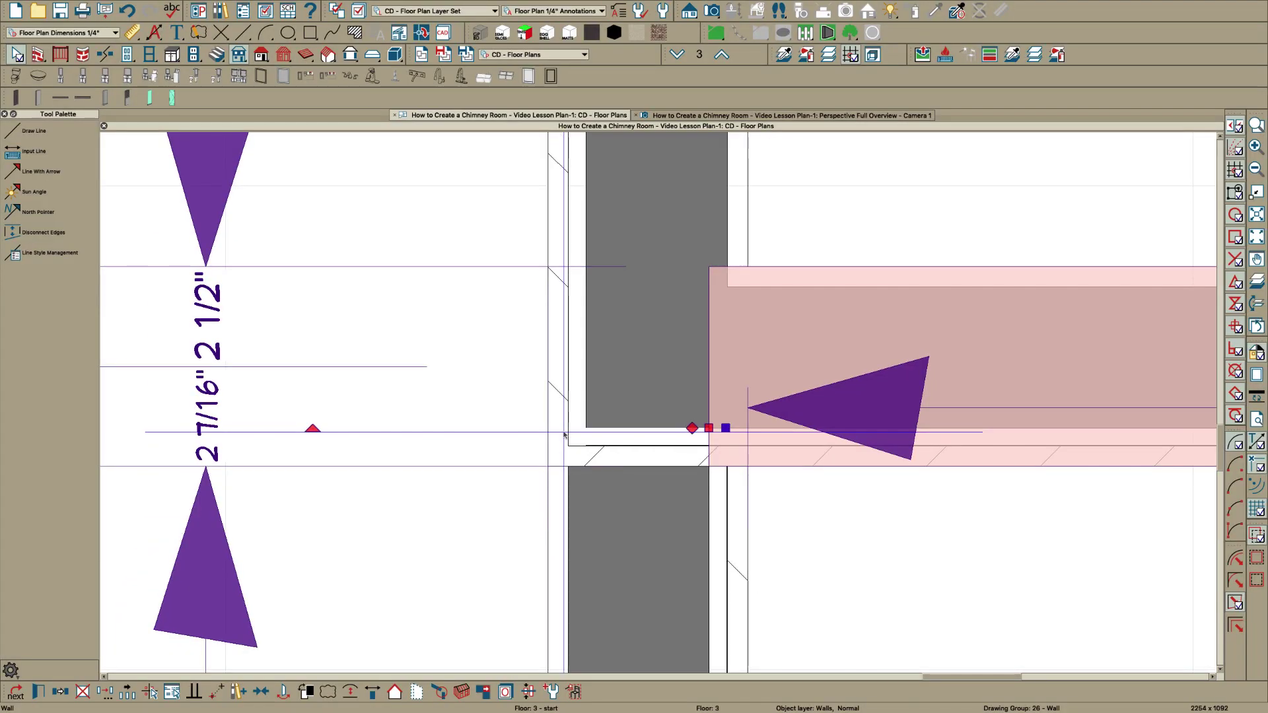
{"action": "key", "text": "Escape"}
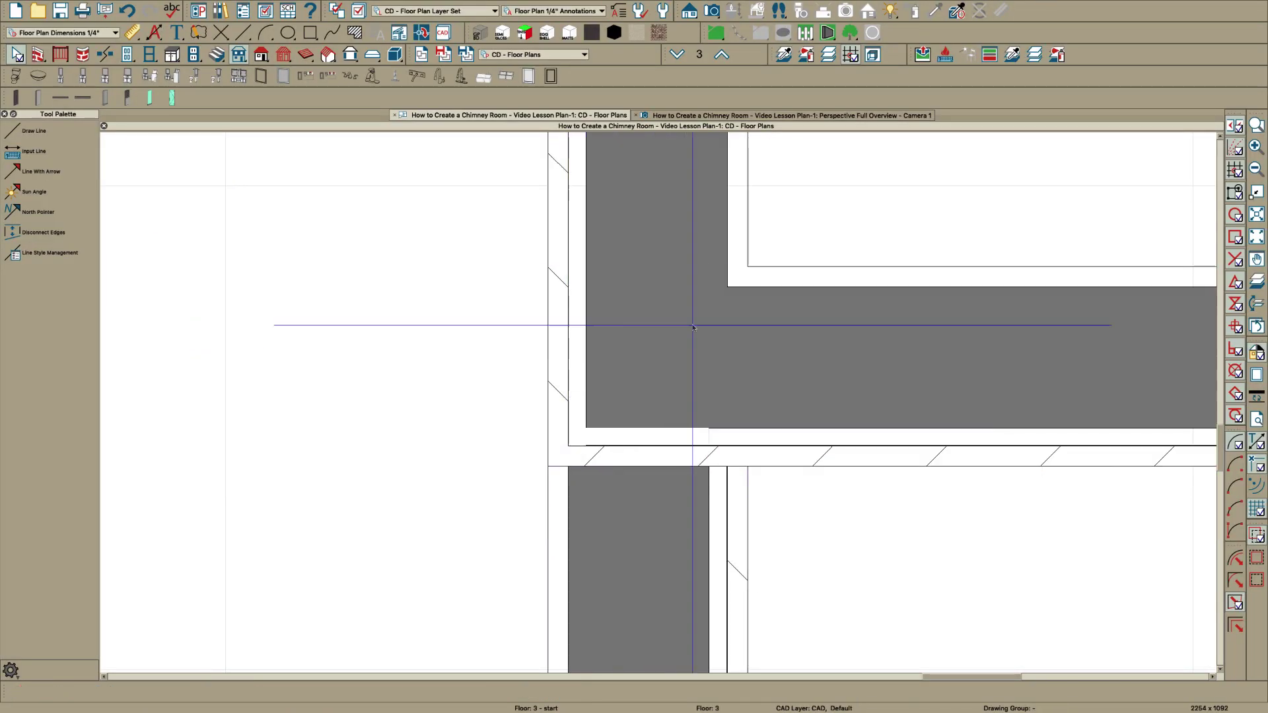
Examine the chimney, its roof junction and its top from several angles in the perspective overview
{"action": "left_click", "coordinate": [744, 115]}
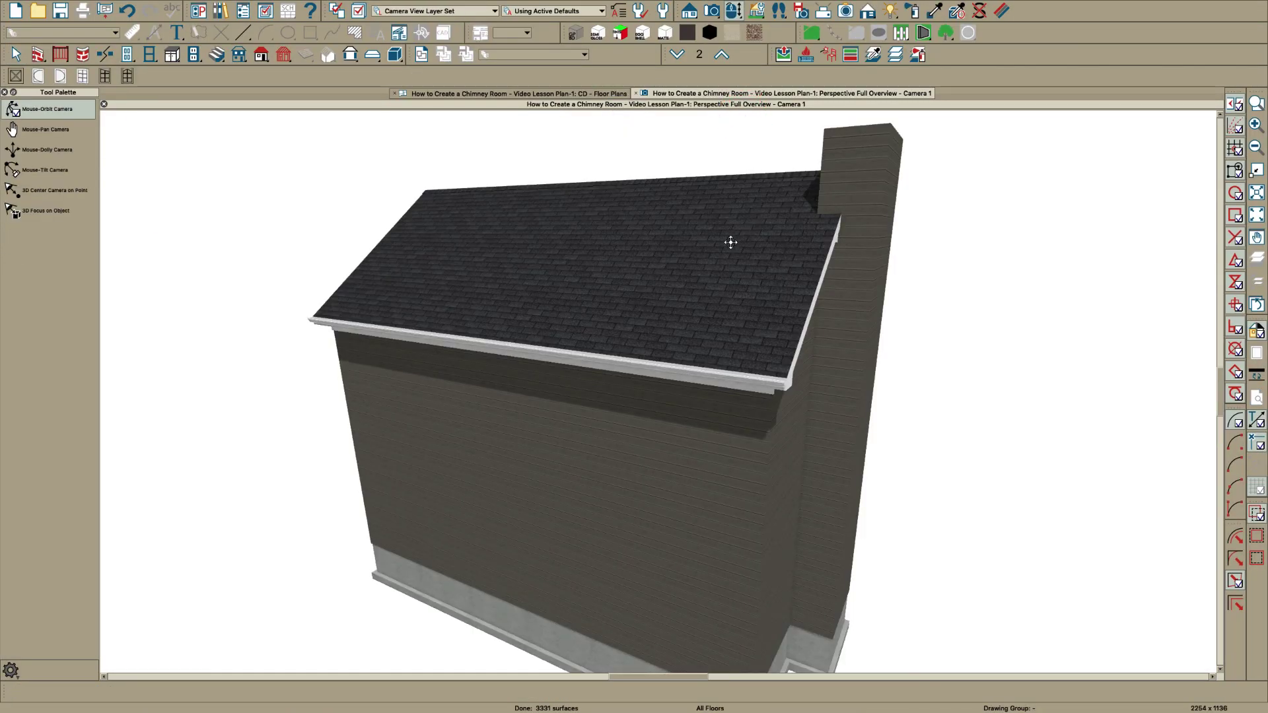
{"action": "left_click_drag", "start_coordinate": [730, 243], "coordinate": [697, 216]}
{"action": "scroll", "coordinate": [697, 216], "scroll_direction": "down", "scroll_amount": 5}
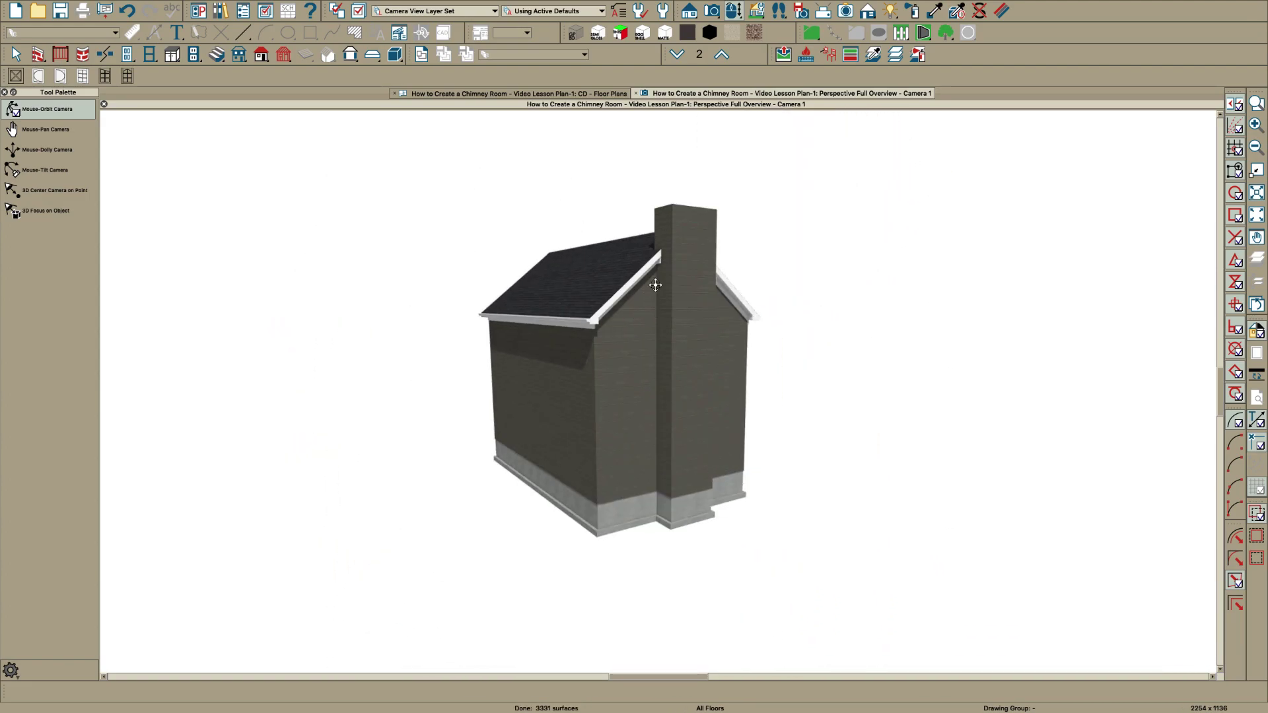
{"action": "scroll", "coordinate": [656, 285], "scroll_direction": "up", "scroll_amount": 5}
{"action": "left_click", "coordinate": [659, 278]}
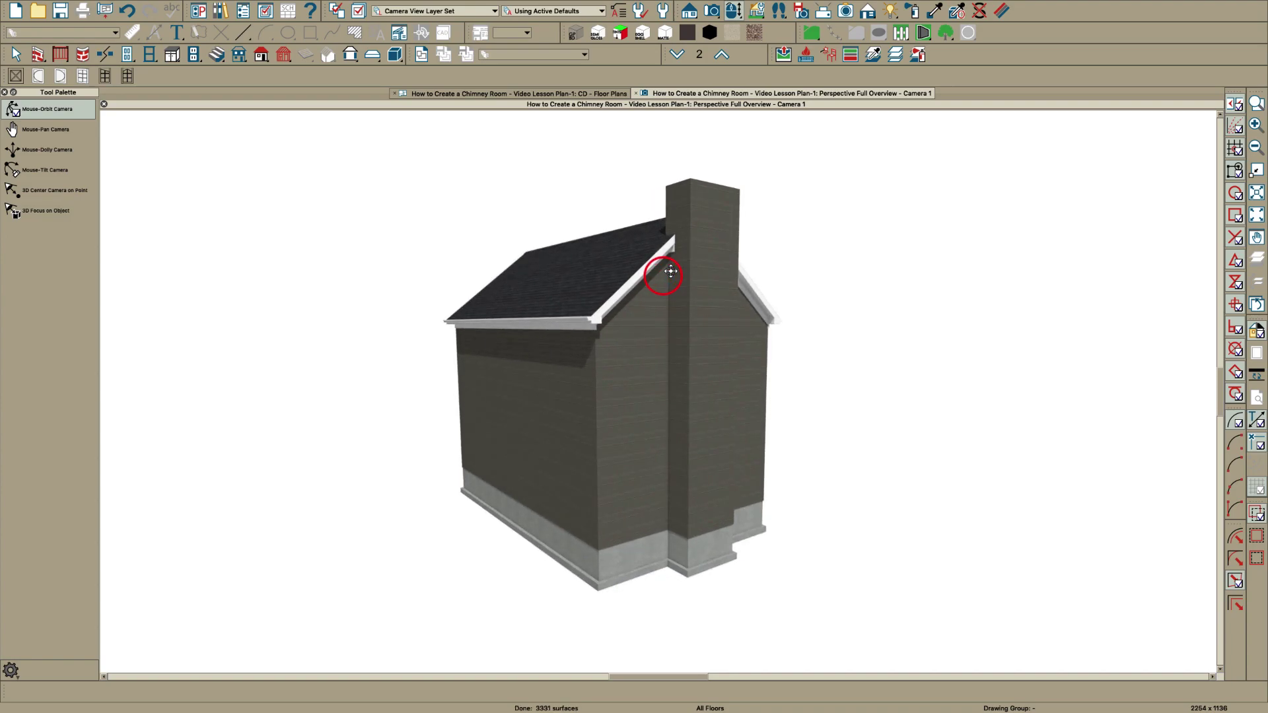
{"action": "middle_click_drag", "start_coordinate": [670, 271], "coordinate": [672, 303]}
{"action": "scroll", "coordinate": [697, 240], "scroll_direction": "up", "scroll_amount": 5}
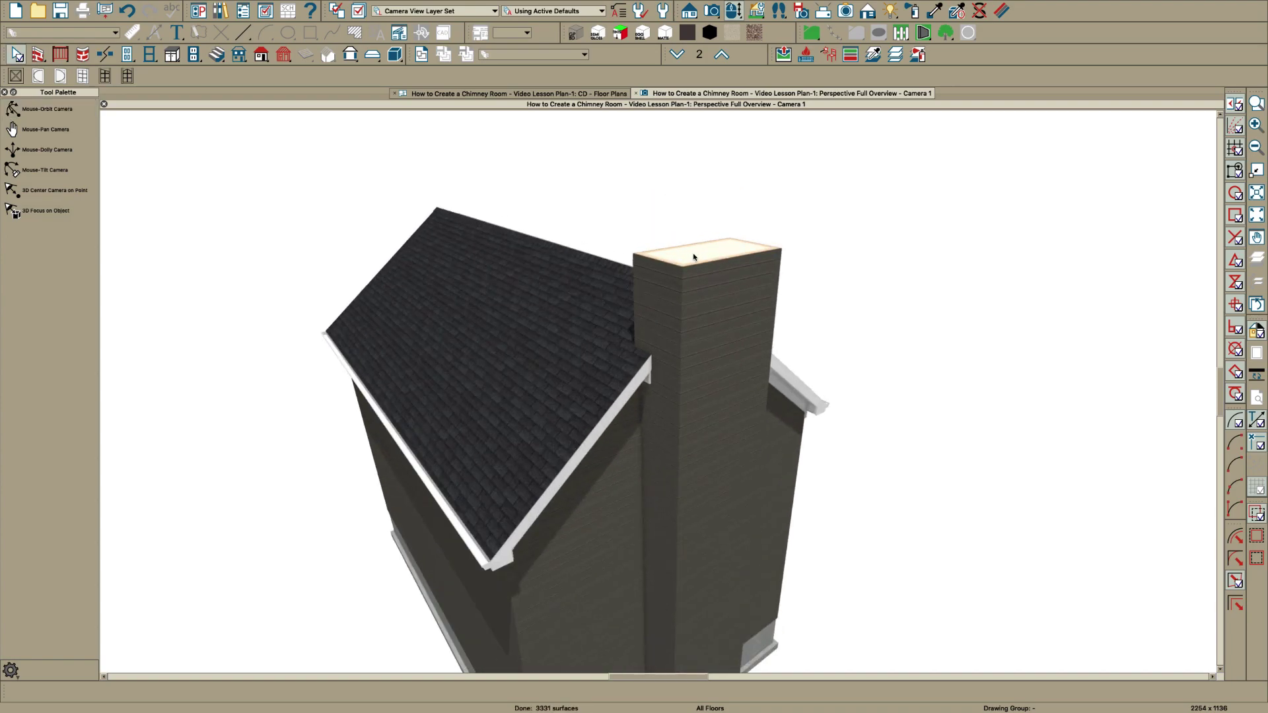
{"action": "mouse_move", "coordinate": [677, 266]}
{"action": "left_mouse_down"}
{"action": "mouse_move", "coordinate": [668, 297]}
{"action": "mouse_move", "coordinate": [685, 283]}
{"action": "left_mouse_up"}
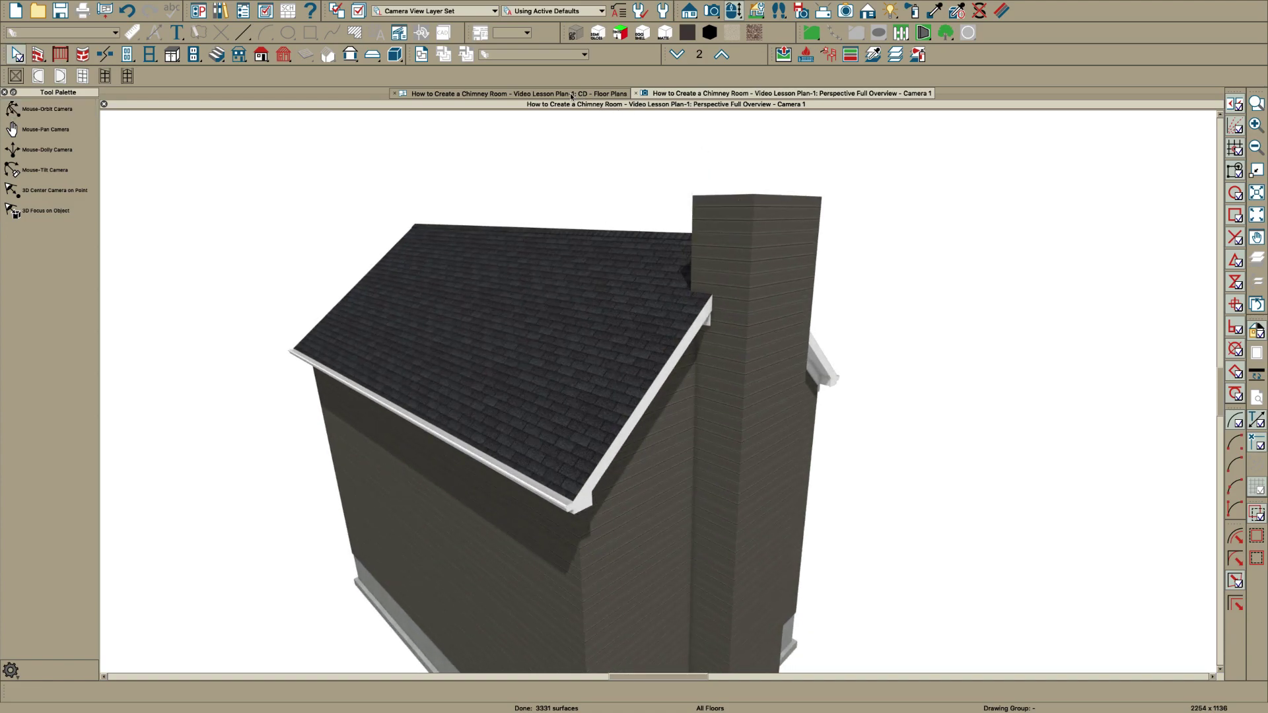
Place the library item Chimney Cap - Galvanized Symbol 36x72 beside the chimney on the floor 3 plan
{"action": "key", "text": "ctrl+alt+l"}
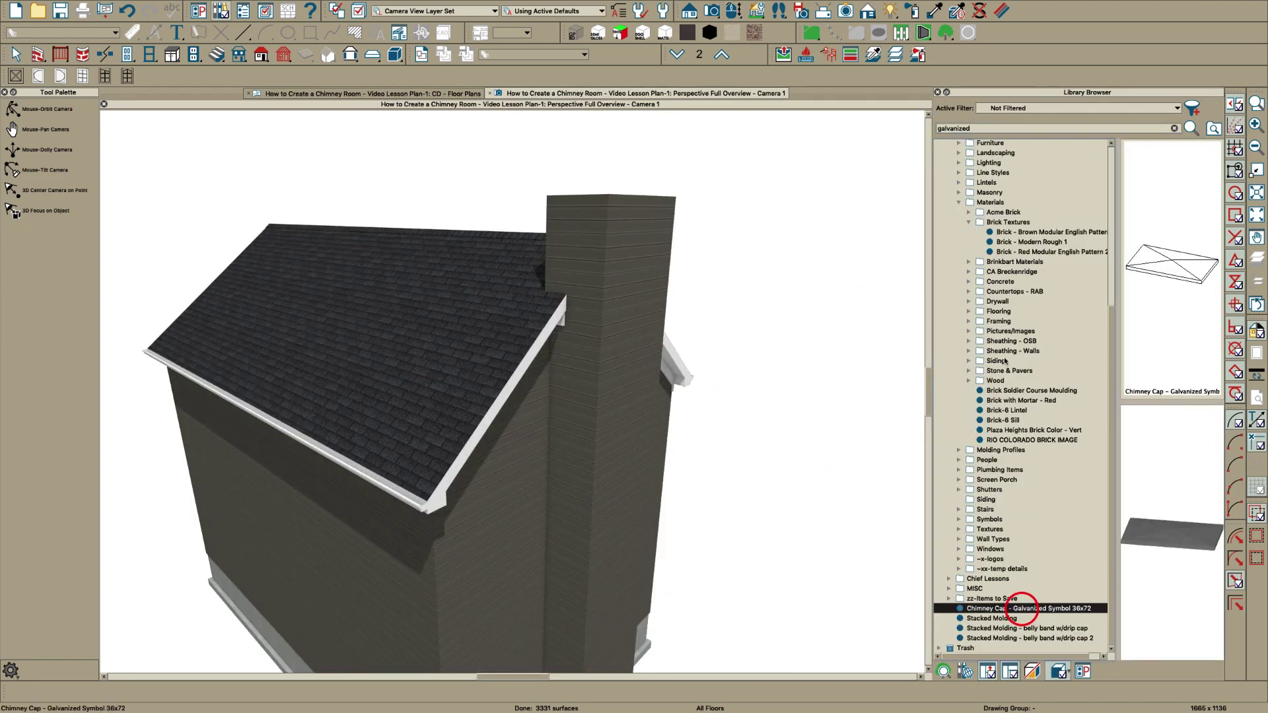
{"action": "left_click", "coordinate": [462, 94]}
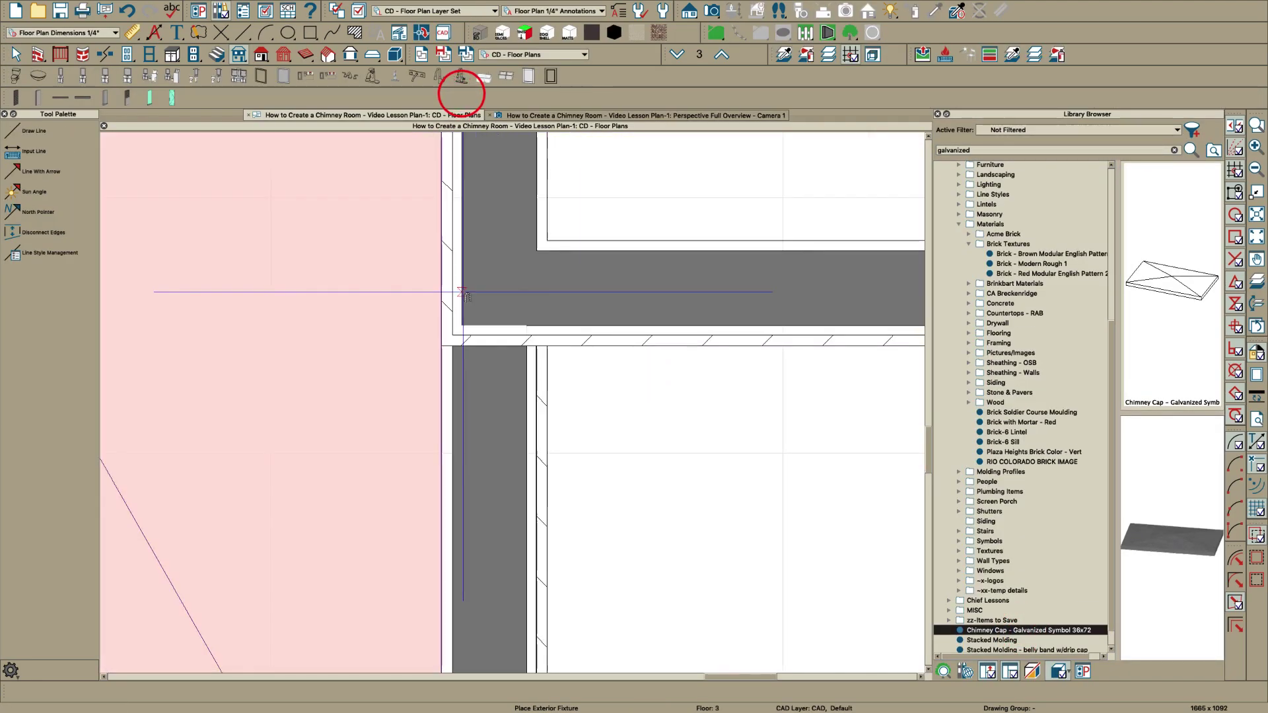
{"action": "scroll", "coordinate": [462, 293], "scroll_direction": "down", "scroll_amount": 5}
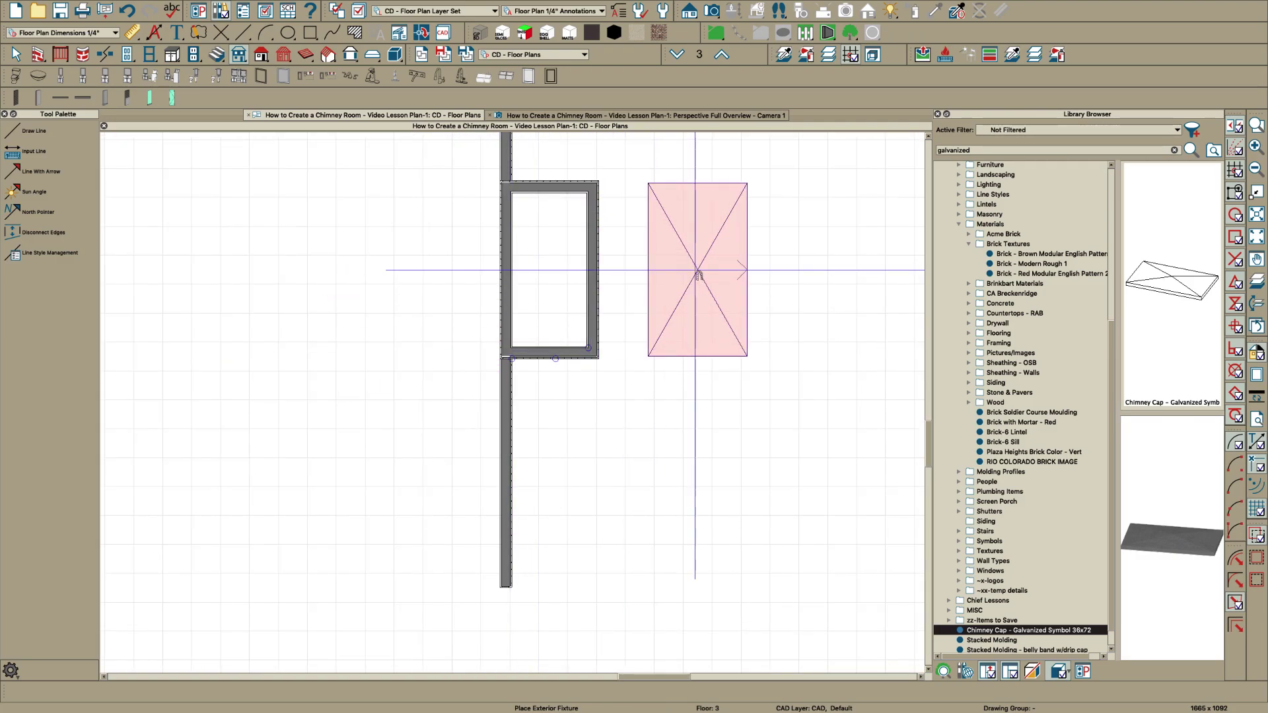
{"action": "left_click", "coordinate": [699, 275]}
{"action": "key", "text": "space"}
Open the chimney cap's symbol for editing and turn off the fill of its 2D block
{"action": "left_click", "coordinate": [709, 285]}
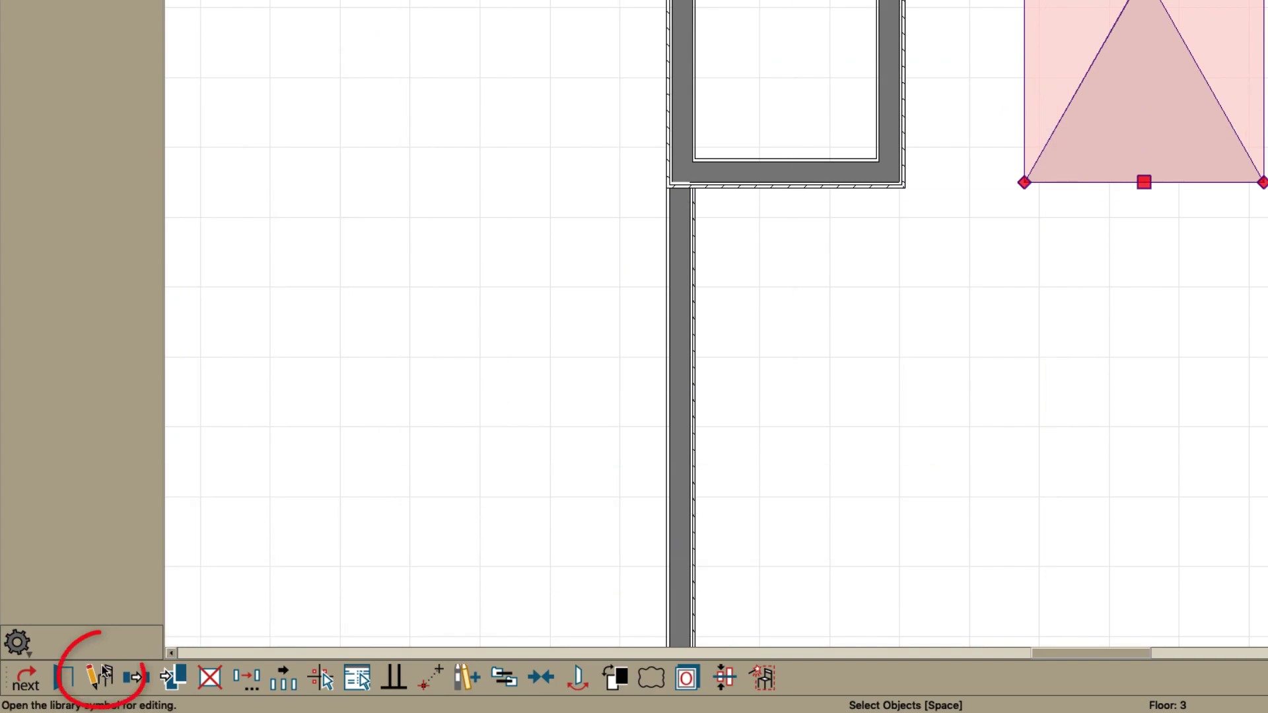
{"action": "left_click", "coordinate": [102, 675]}
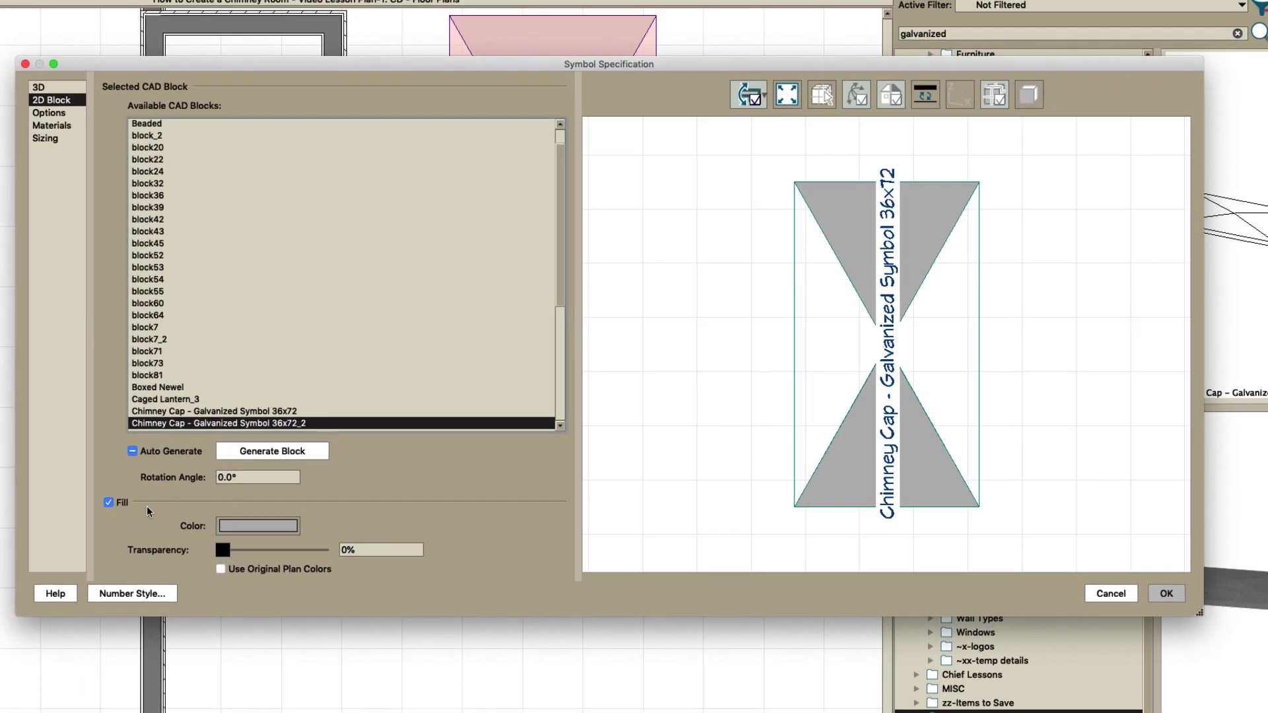
{"action": "left_click", "coordinate": [109, 502]}
{"action": "left_click", "coordinate": [1174, 595]}
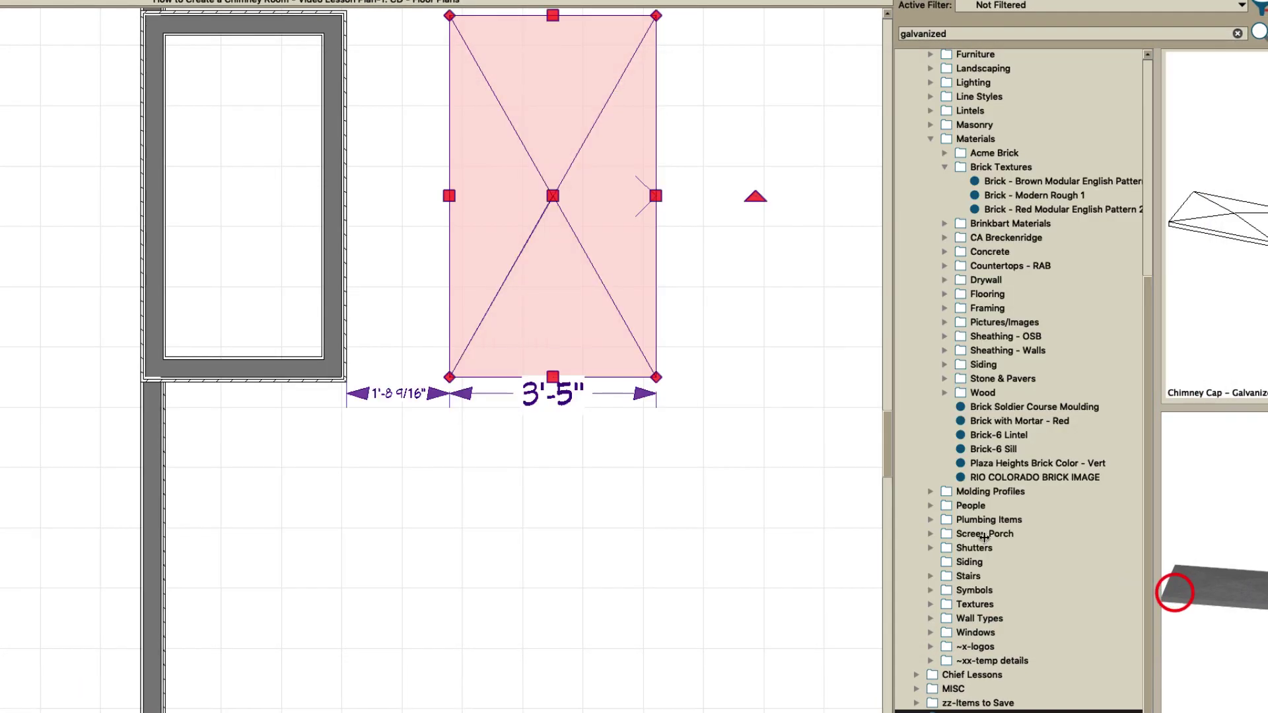
{"action": "left_click", "coordinate": [504, 479]}
{"action": "scroll", "coordinate": [484, 518], "scroll_direction": "down", "scroll_amount": 3}
{"action": "scroll", "coordinate": [520, 219], "scroll_direction": "up", "scroll_amount": 1}
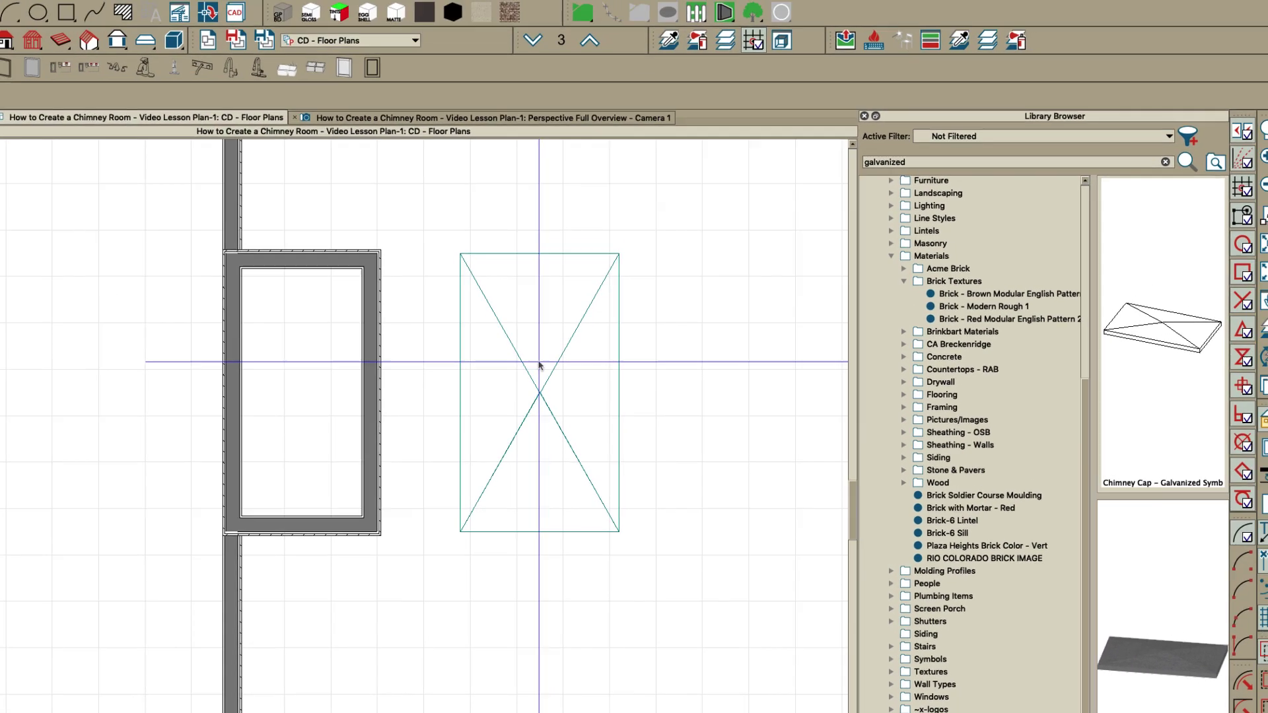
Create a cross section/elevation view cut through the chimney room from the floor 3 plan
{"action": "left_click", "coordinate": [472, 263]}
{"action": "left_click", "coordinate": [435, 390]}
{"action": "scroll", "coordinate": [407, 391], "scroll_direction": "up", "scroll_amount": 2}
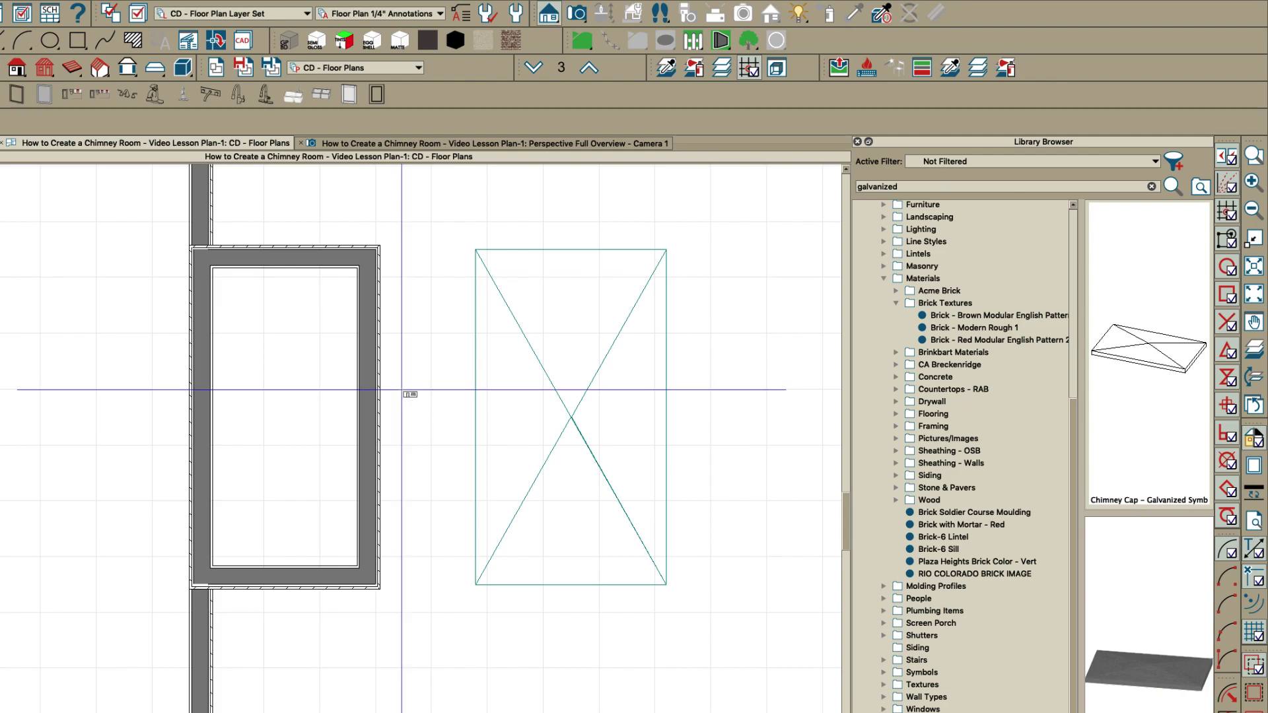
{"action": "left_click_drag", "start_coordinate": [295, 422], "coordinate": [292, 332]}
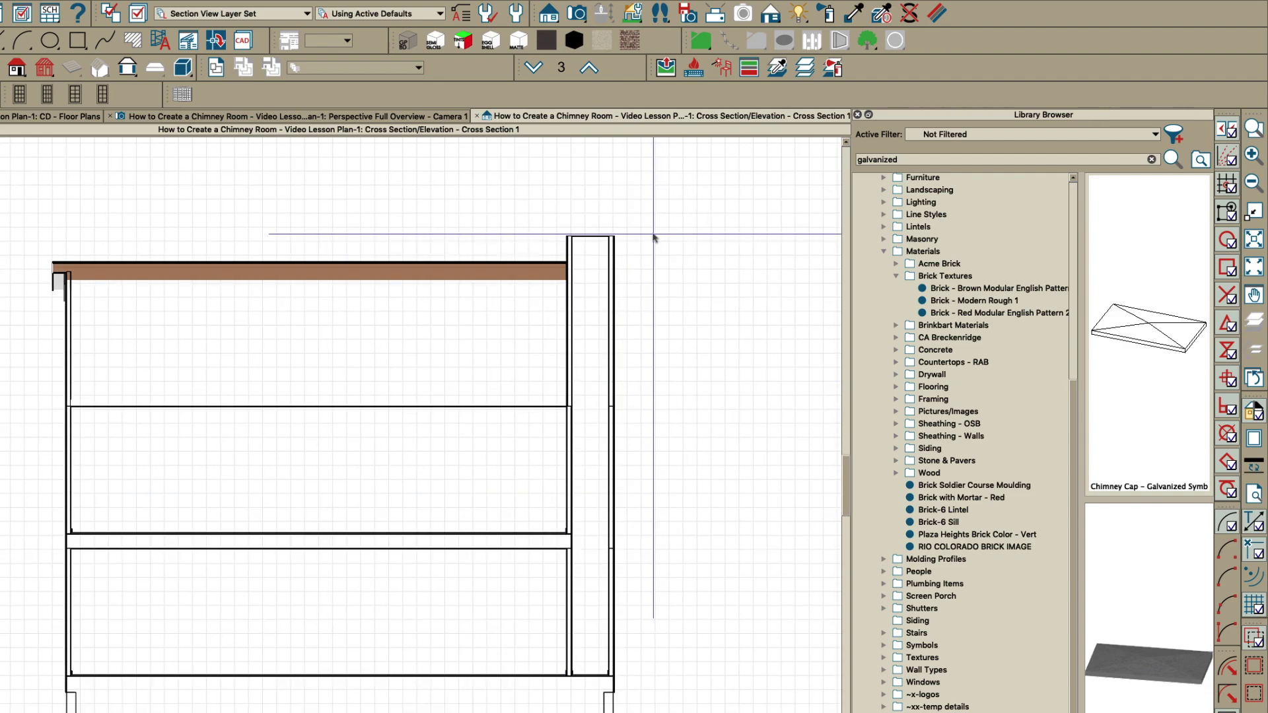
Draw a horizontal CAD line about 18" long outward from the chimney's top outer corner in the cross section
{"action": "key", "text": "z"}
{"action": "mouse_move", "coordinate": [569, 206]}
{"action": "left_mouse_down"}
{"action": "mouse_move", "coordinate": [613, 238]}
{"action": "mouse_move", "coordinate": [629, 274]}
{"action": "left_mouse_up"}
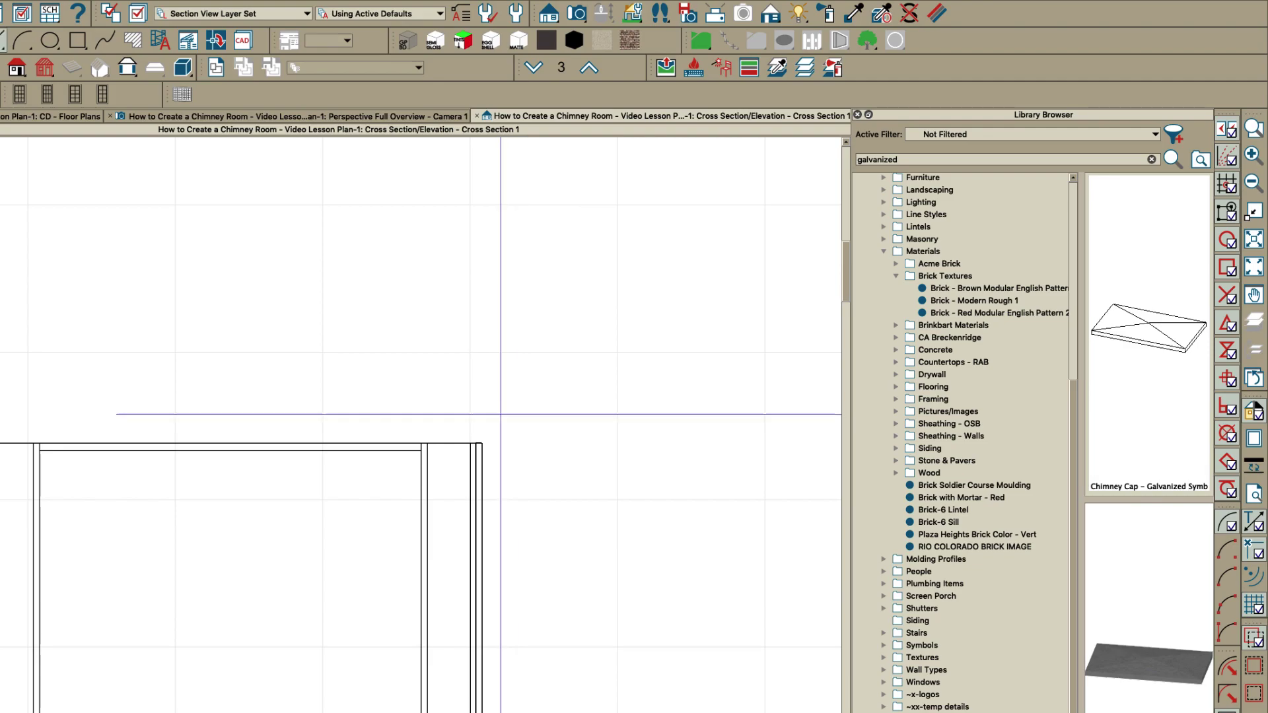
{"action": "mouse_move", "coordinate": [483, 441]}
{"action": "left_mouse_down"}
{"action": "mouse_move", "coordinate": [555, 435]}
{"action": "mouse_move", "coordinate": [675, 454]}
{"action": "mouse_move", "coordinate": [657, 438]}
{"action": "left_mouse_up"}
Check the start point's Y position in the line's specification with Length / Angle locked, leaving the line unchanged
{"action": "double_click", "coordinate": [656, 438]}
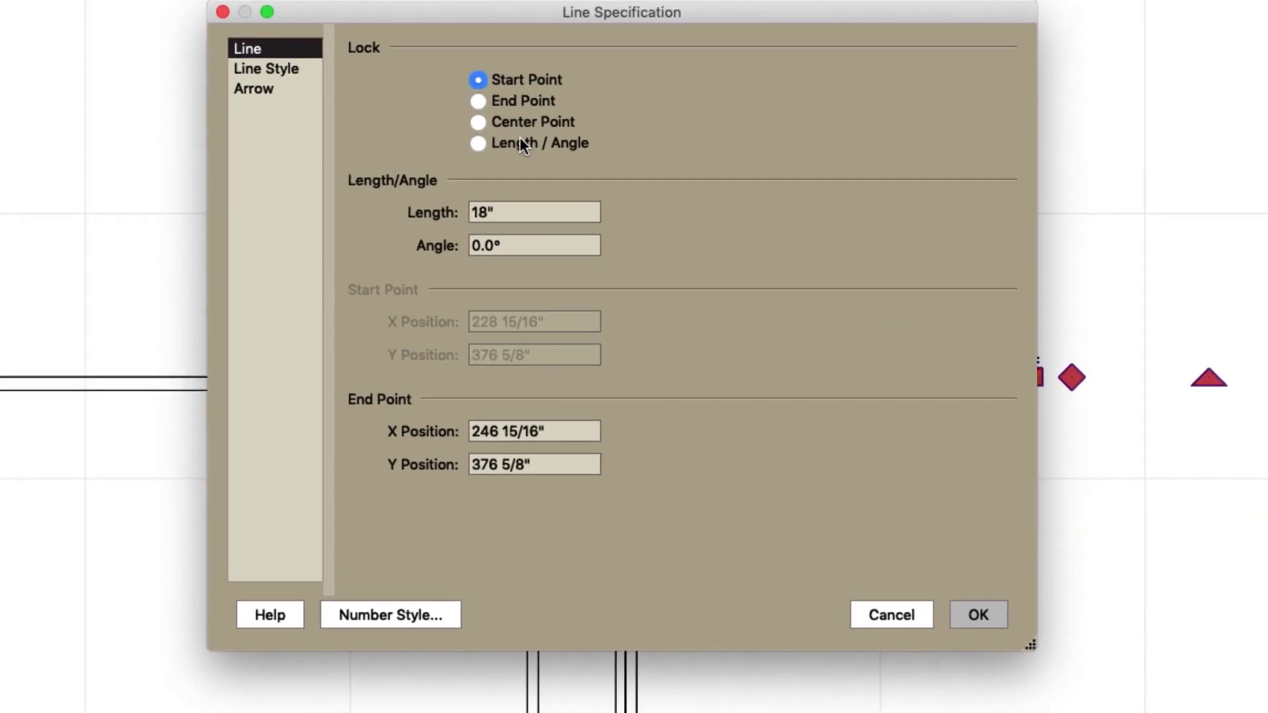
{"action": "left_click", "coordinate": [520, 140]}
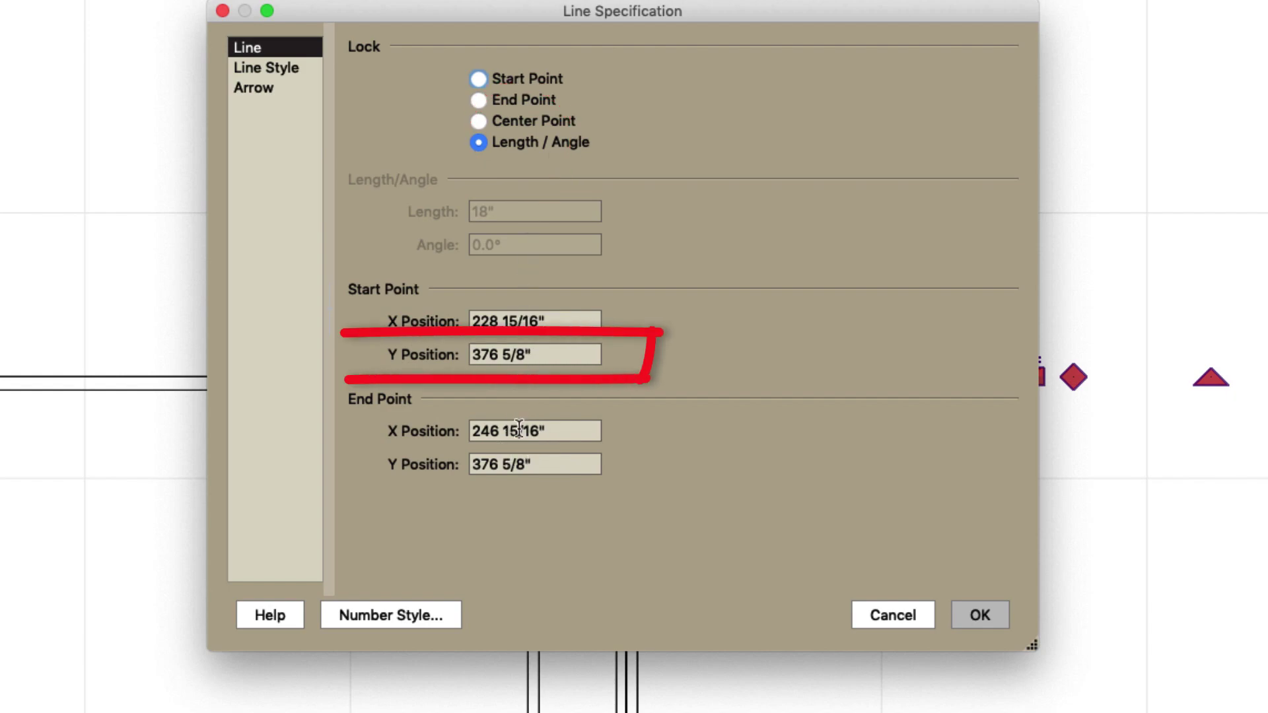
{"action": "left_click", "coordinate": [566, 355]}
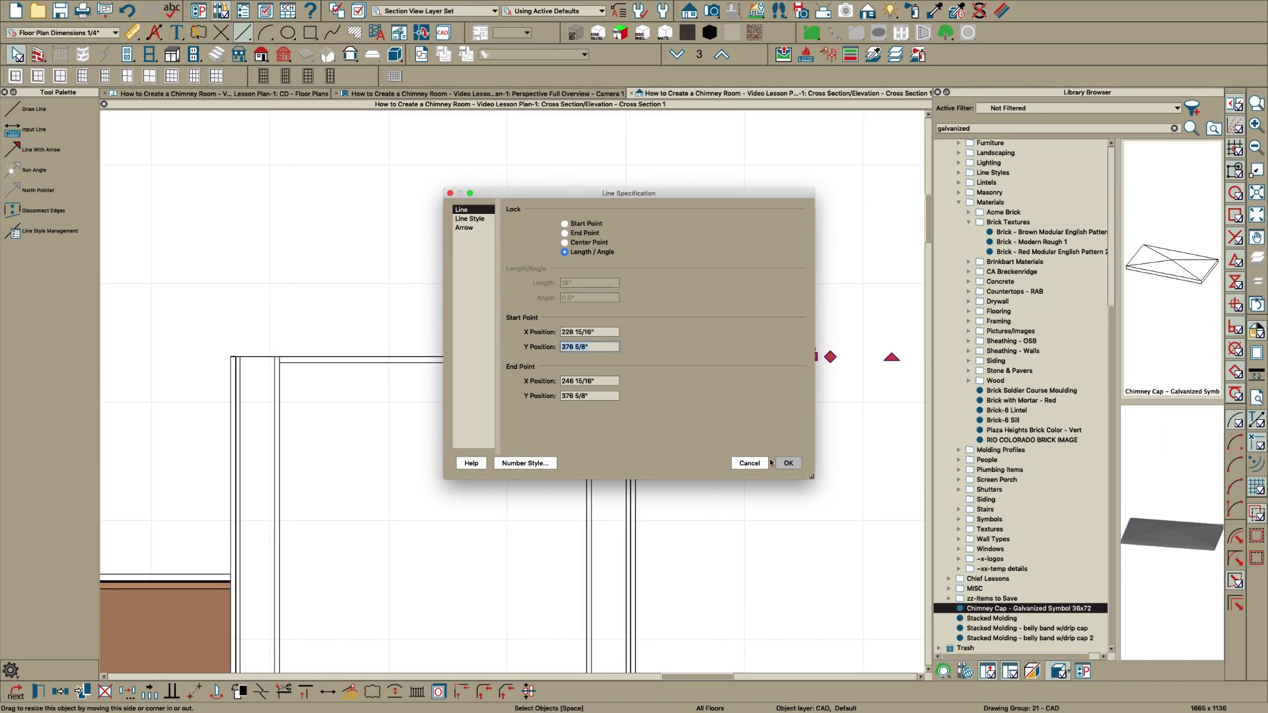
{"action": "left_click", "coordinate": [753, 462]}
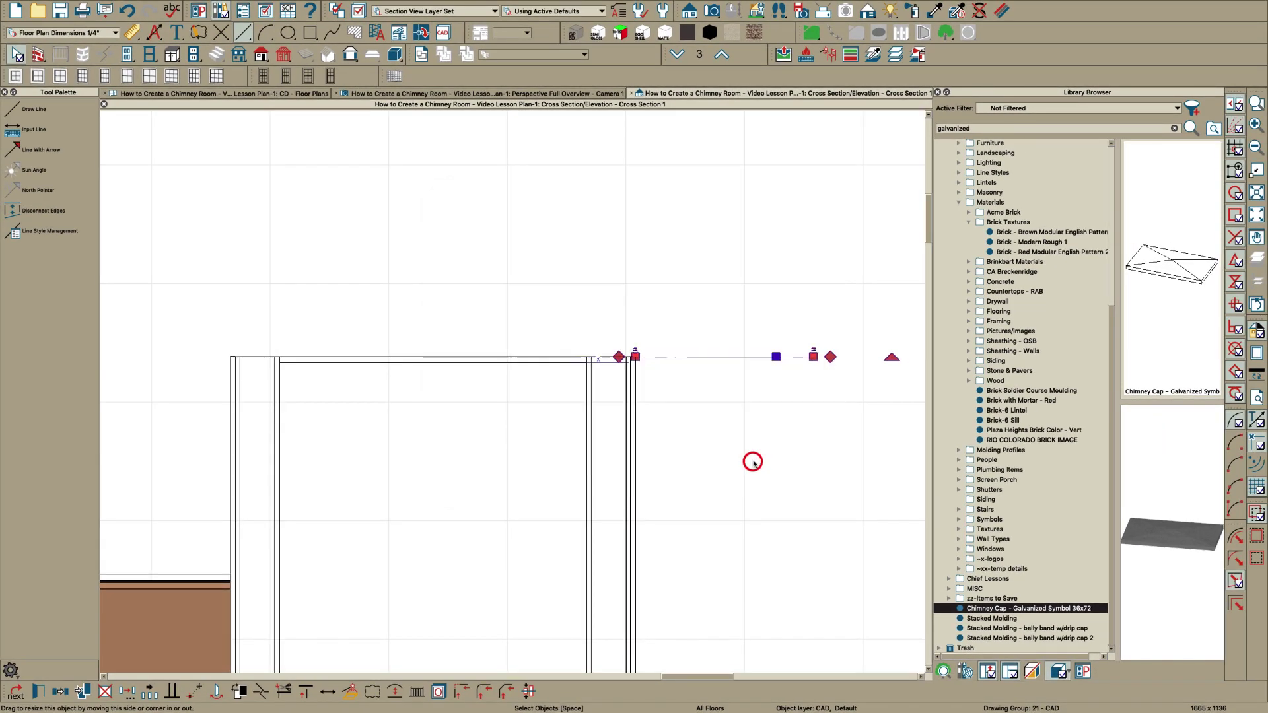
{"action": "key", "text": "Escape"}
{"action": "scroll", "coordinate": [660, 283], "scroll_direction": "down", "scroll_amount": 5}
{"action": "scroll", "coordinate": [660, 283], "scroll_direction": "down", "scroll_amount": 1}
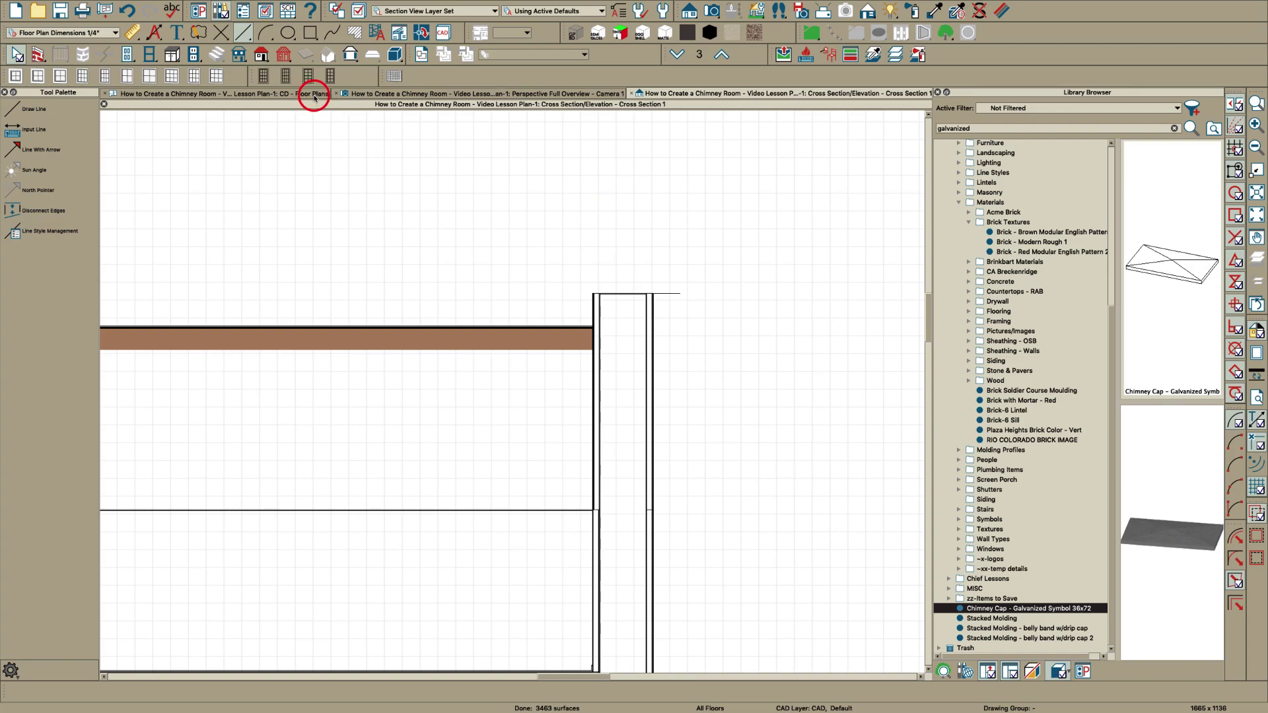
In the floor plan, set the chimney cap's elevation reference to Absolute and its top elevation to 376 5/8" plus 1"
{"action": "left_click", "coordinate": [314, 94]}
{"action": "left_click", "coordinate": [704, 317]}
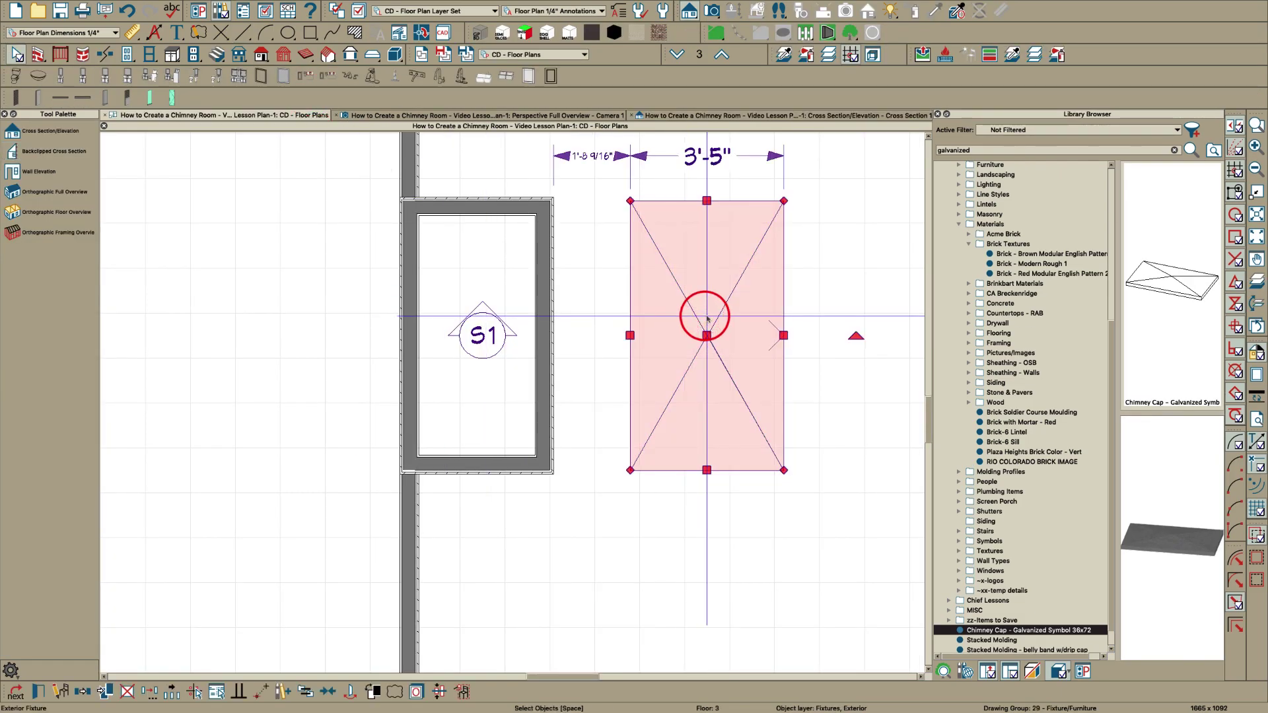
{"action": "double_click", "coordinate": [707, 319]}
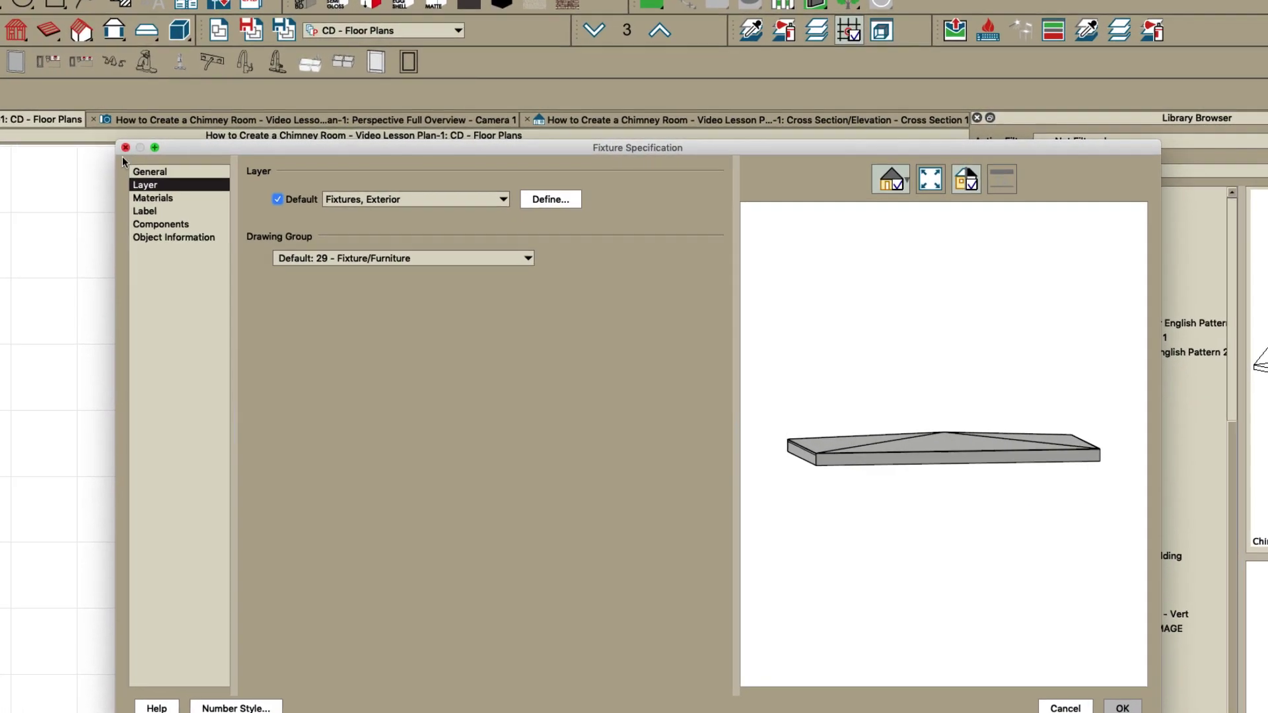
{"action": "left_click", "coordinate": [371, 150]}
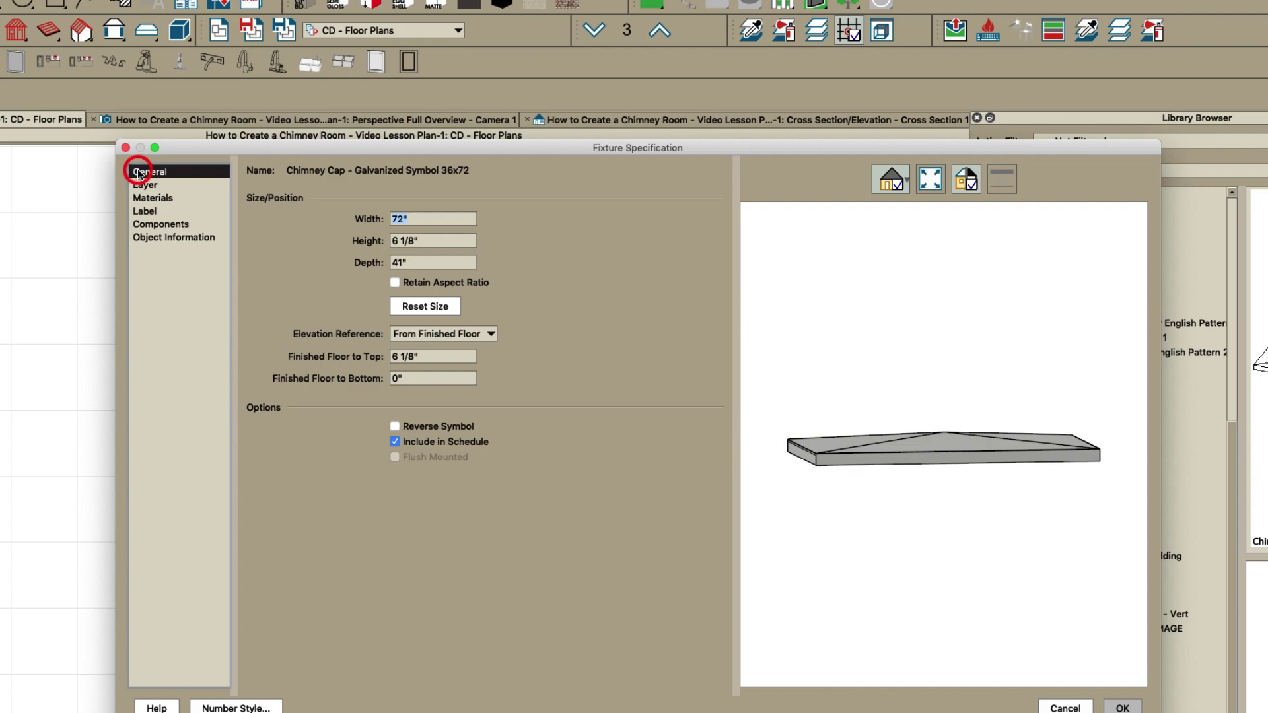
{"action": "left_click", "coordinate": [442, 333]}
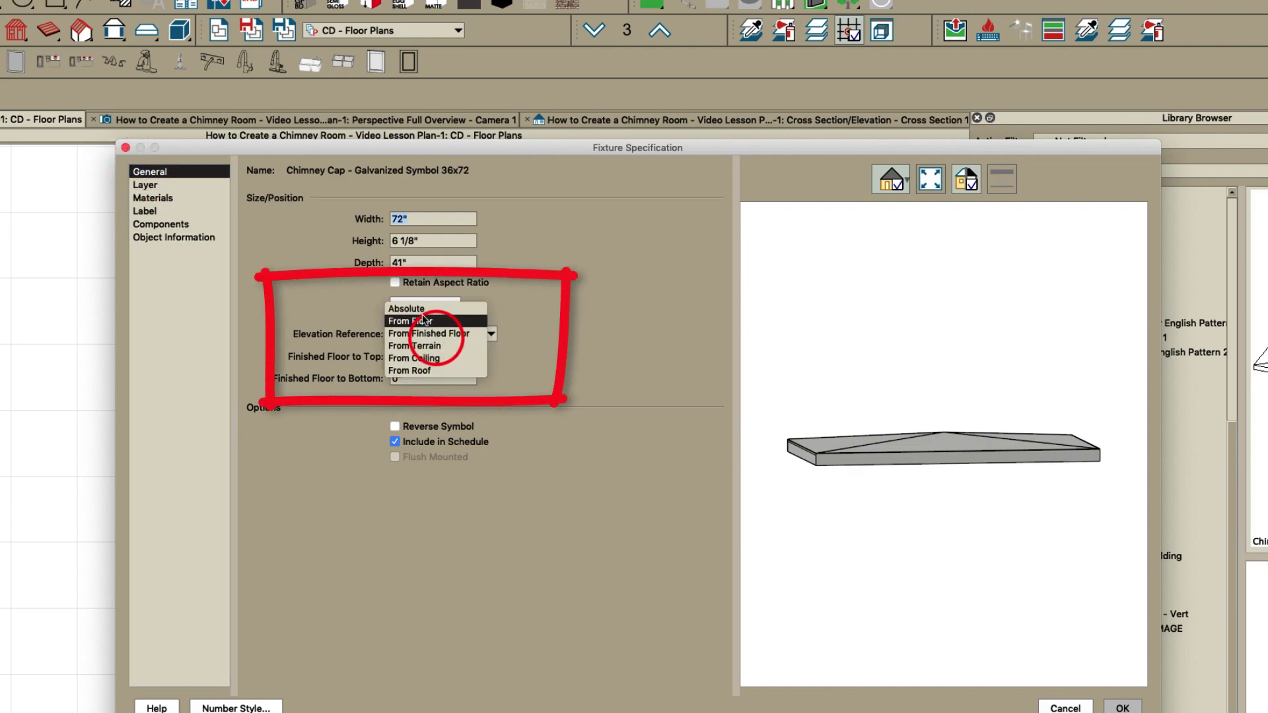
{"action": "left_click", "coordinate": [422, 314]}
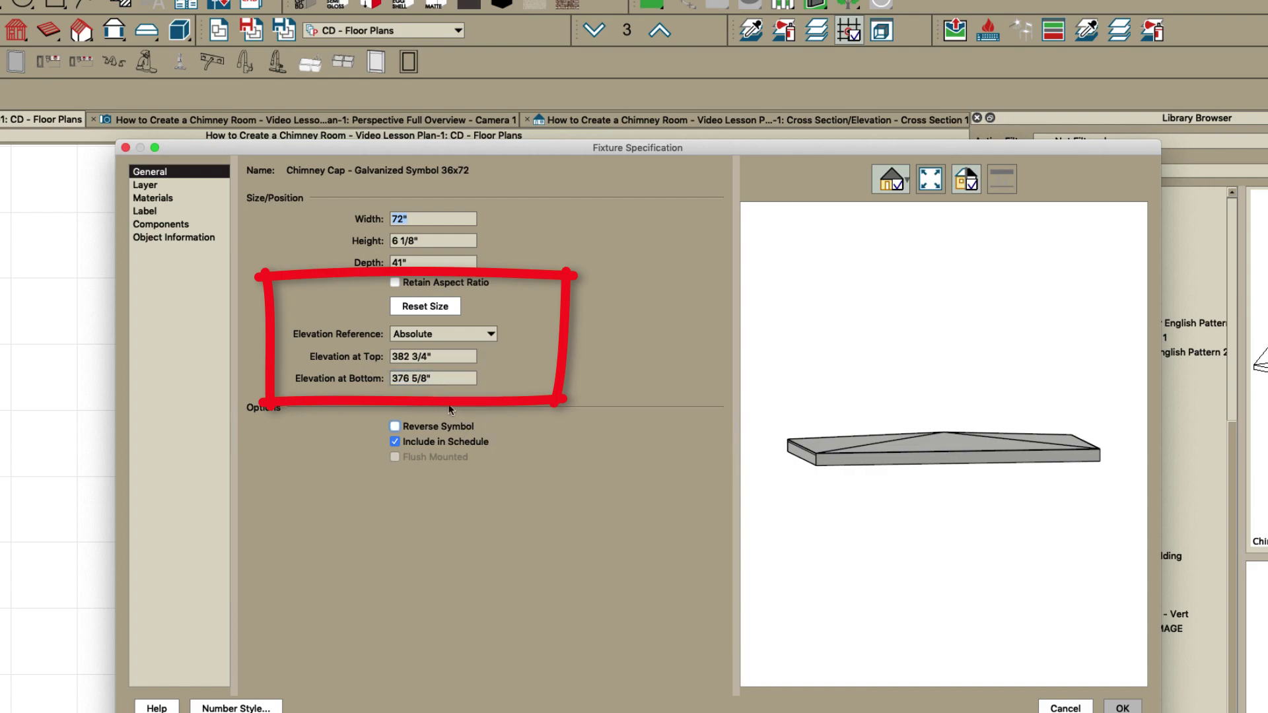
{"action": "left_click", "coordinate": [449, 355]}
{"action": "type", "text": "376 5/8\""}
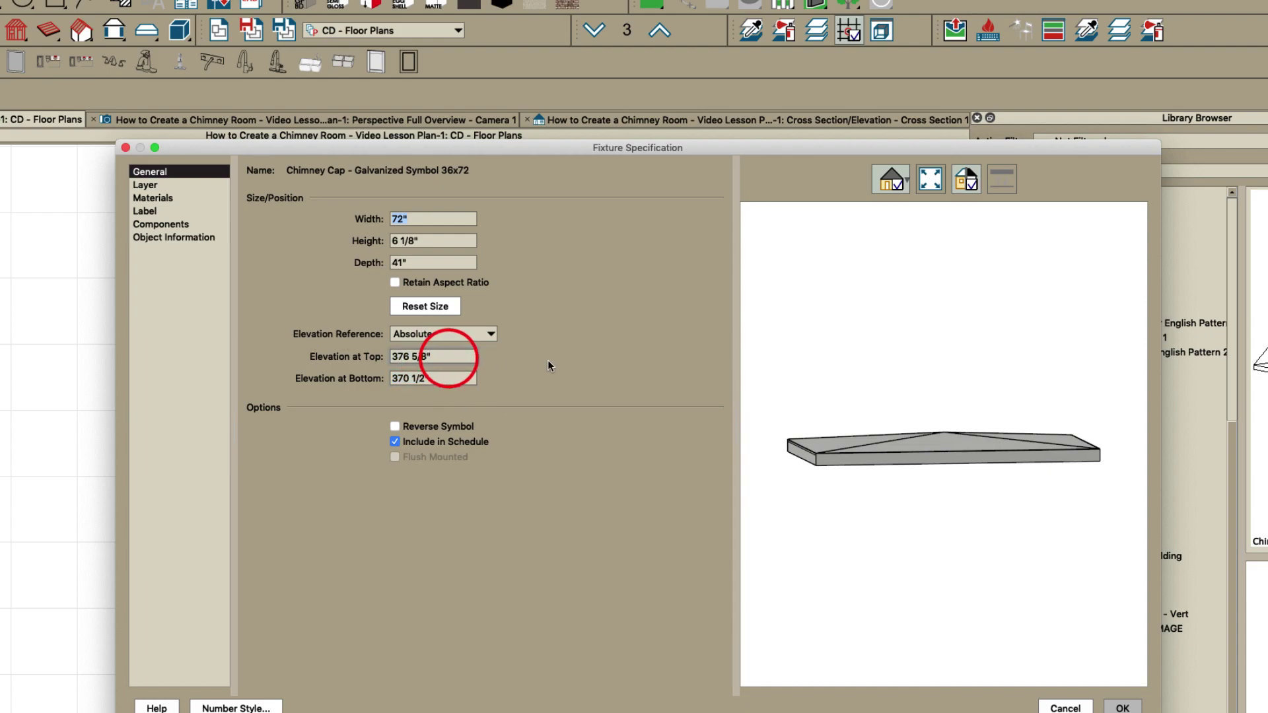
{"action": "type", "text": "+1"}
{"action": "key", "text": "Tab"}
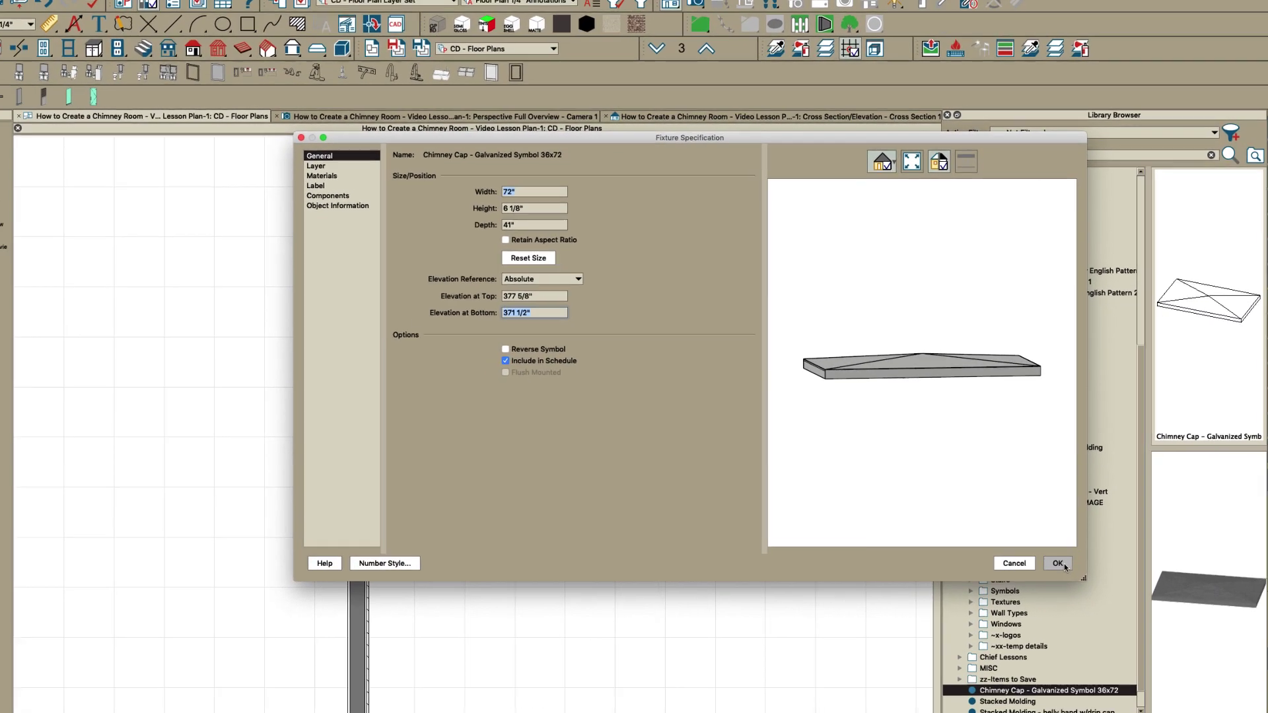
{"action": "left_click", "coordinate": [1123, 708]}
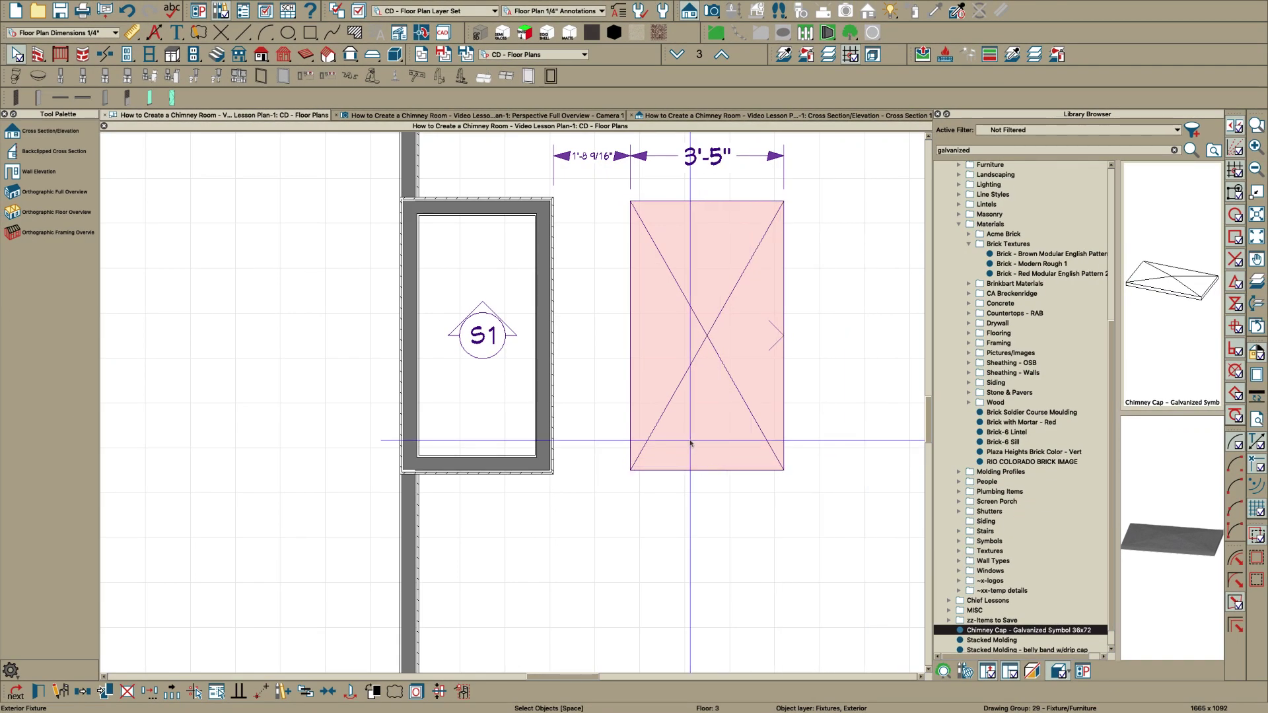
Move the chimney cap onto the chimney room and stretch both short ends to the outer faces of the walls
{"action": "left_click_drag", "start_coordinate": [474, 448], "coordinate": [475, 446]}
{"action": "left_click", "coordinate": [525, 350]}
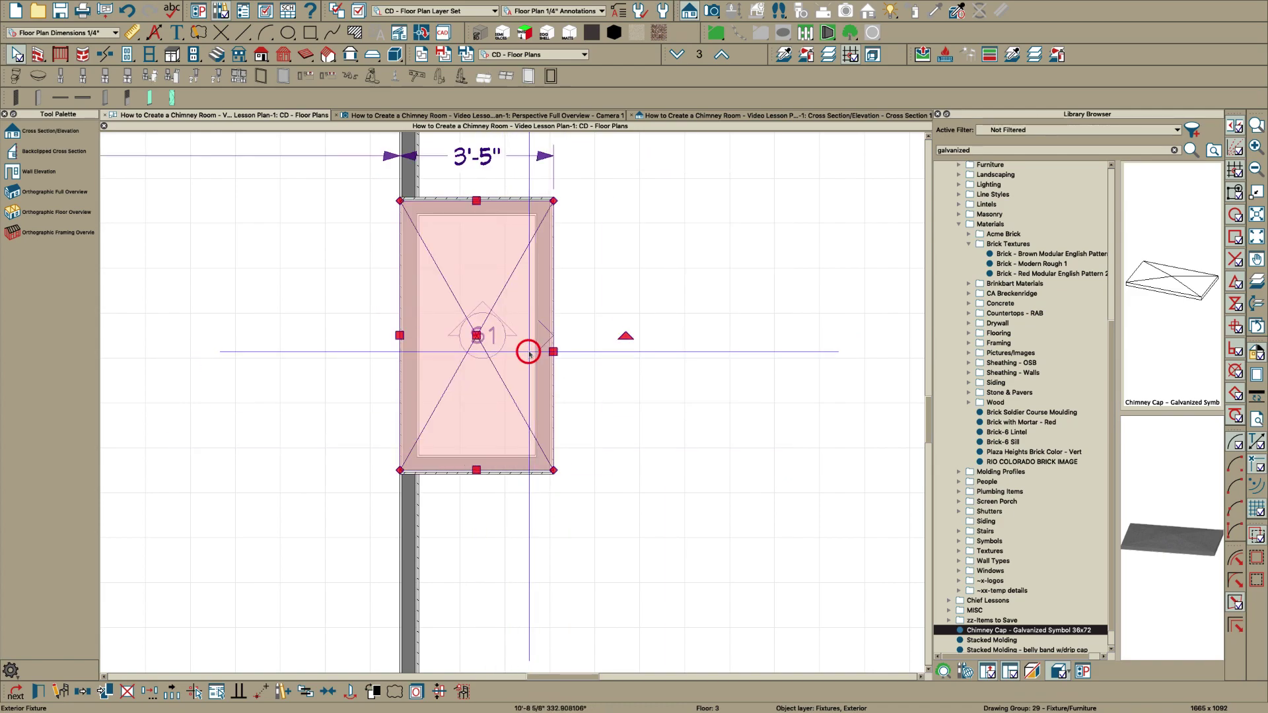
{"action": "scroll", "coordinate": [395, 176], "scroll_direction": "up", "scroll_amount": 1}
{"action": "scroll", "coordinate": [395, 177], "scroll_direction": "up", "scroll_amount": 5}
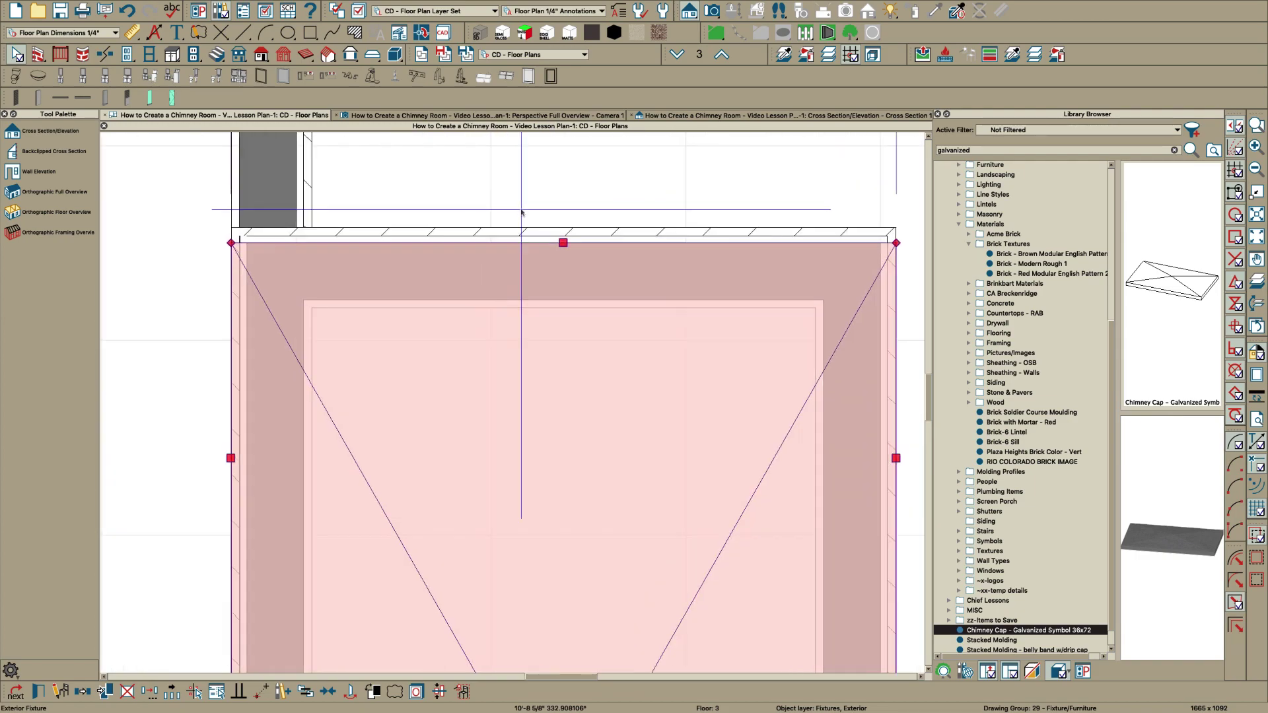
{"action": "left_click_drag", "start_coordinate": [574, 248], "coordinate": [575, 233]}
{"action": "scroll", "coordinate": [553, 204], "scroll_direction": "down", "scroll_amount": 3}
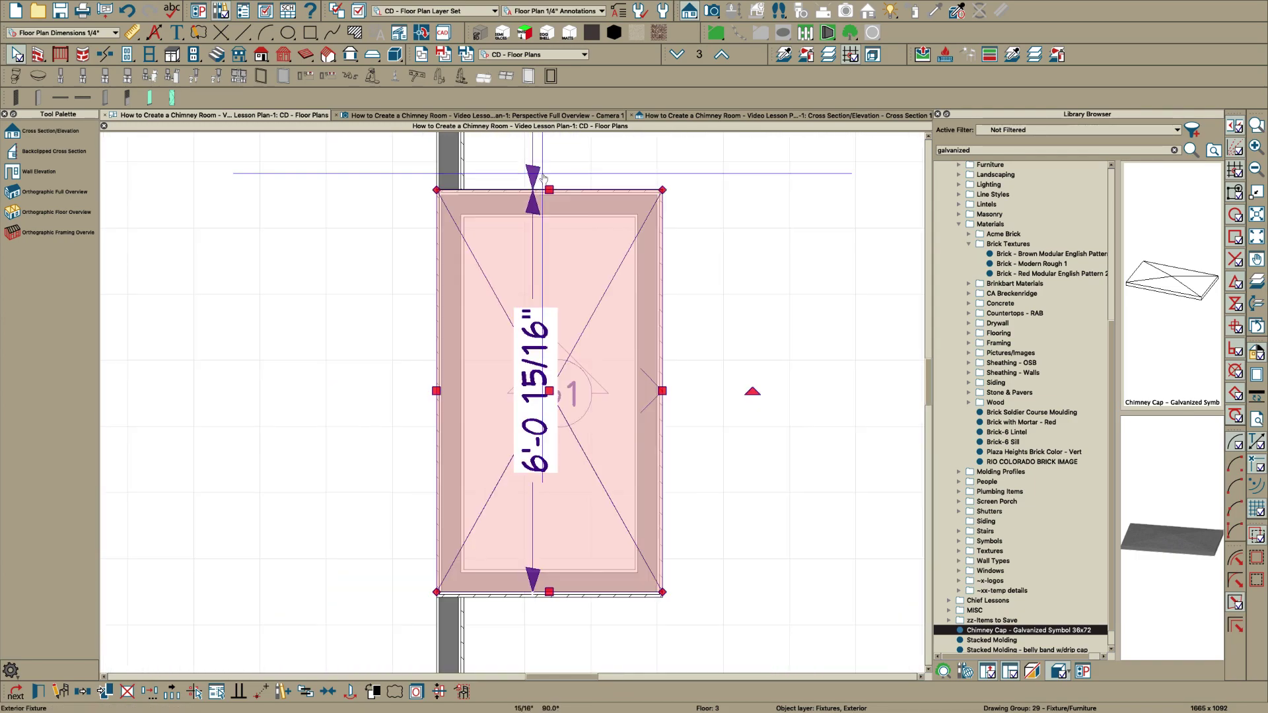
{"action": "scroll", "coordinate": [545, 636], "scroll_direction": "up", "scroll_amount": 1}
{"action": "scroll", "coordinate": [545, 636], "scroll_direction": "up", "scroll_amount": 1}
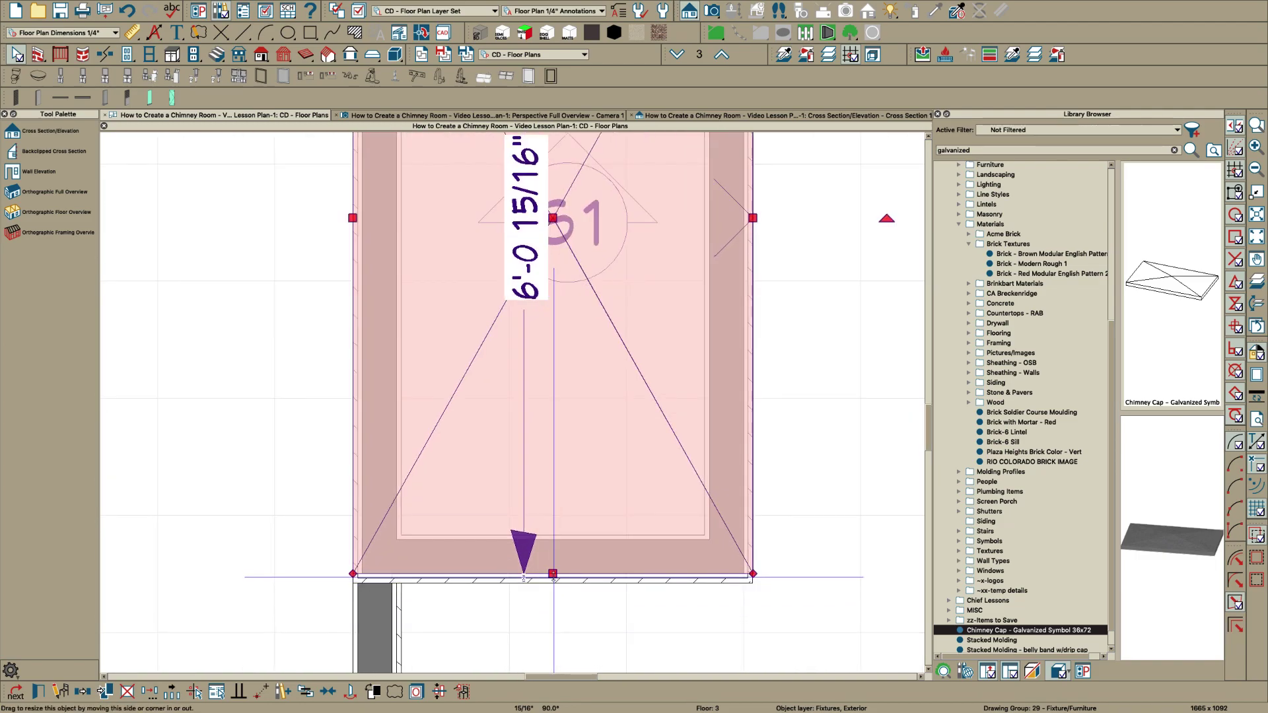
{"action": "mouse_move", "coordinate": [554, 577]}
{"action": "left_mouse_down"}
{"action": "mouse_move", "coordinate": [553, 592]}
{"action": "mouse_move", "coordinate": [555, 581]}
{"action": "left_mouse_up"}
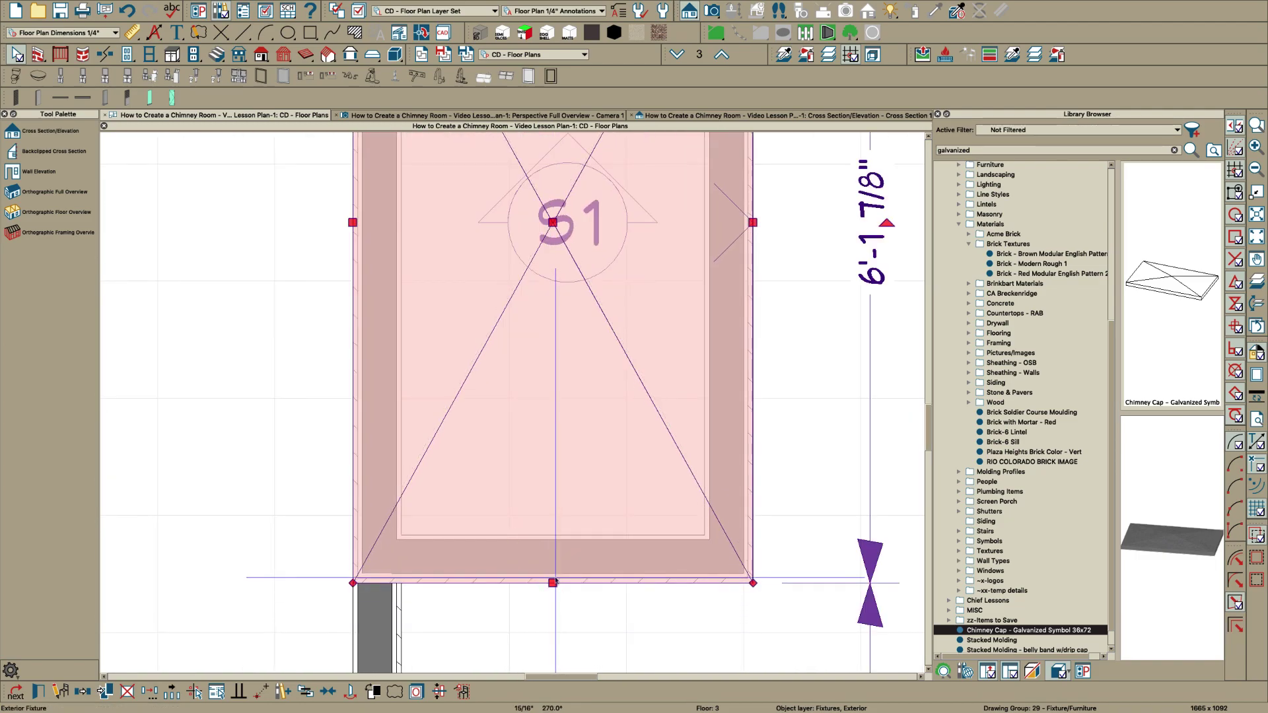
Inspect the cap on the chimney in the perspective camera view and check its elevations in the fixture specification
{"action": "left_click", "coordinate": [545, 119]}
{"action": "left_click_drag", "start_coordinate": [578, 196], "coordinate": [574, 236]}
{"action": "scroll", "coordinate": [574, 236], "scroll_direction": "up", "scroll_amount": 2}
{"action": "key", "text": "space"}
{"action": "left_click", "coordinate": [610, 304]}
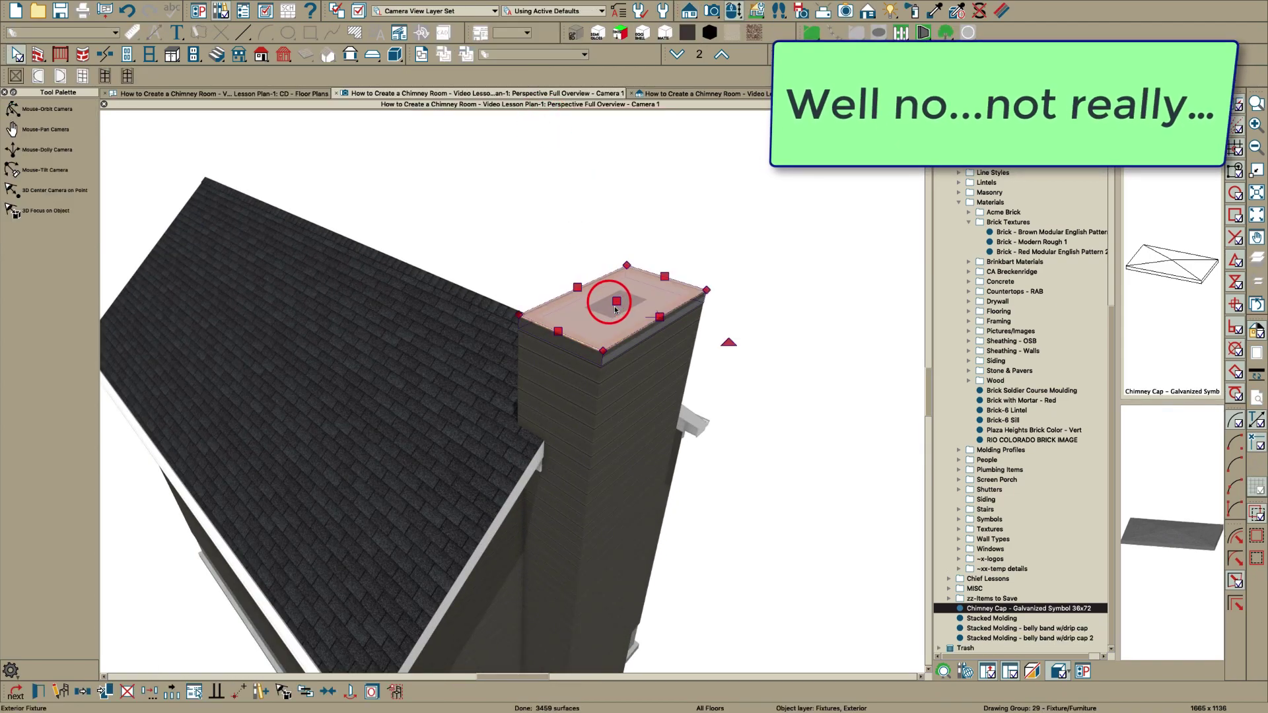
{"action": "key", "text": "super+t"}
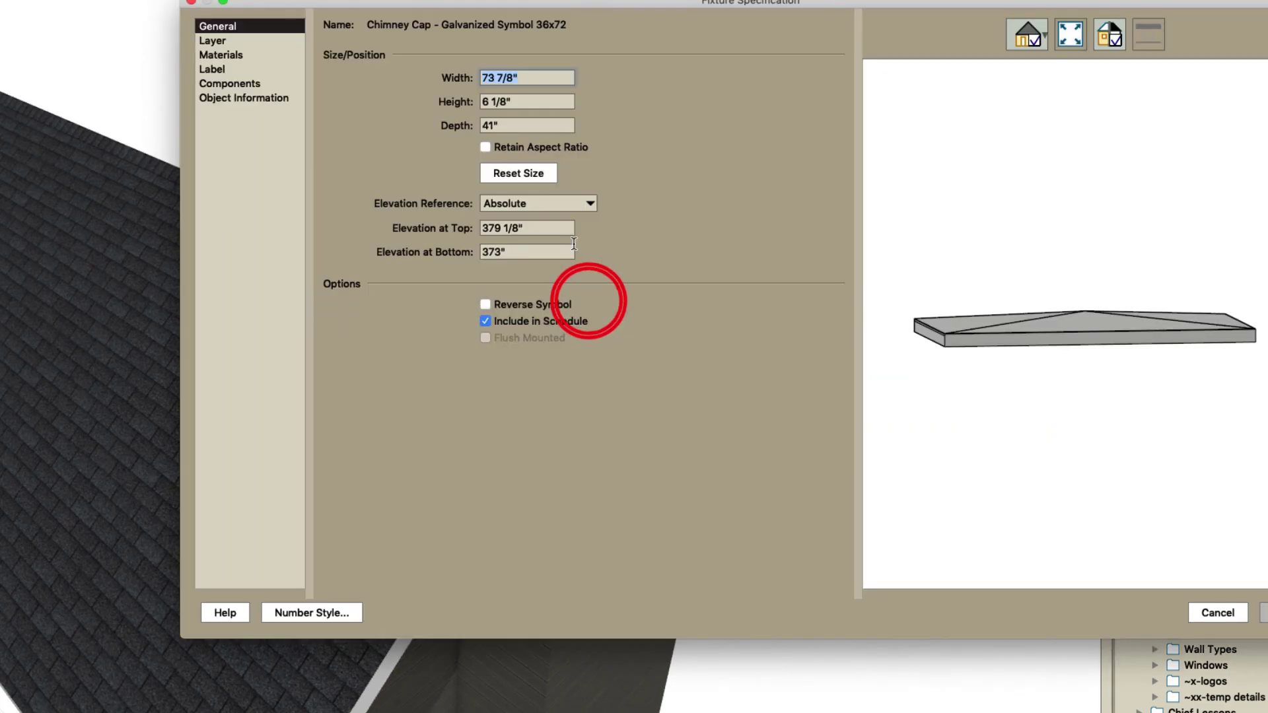
{"action": "key", "text": "Escape"}
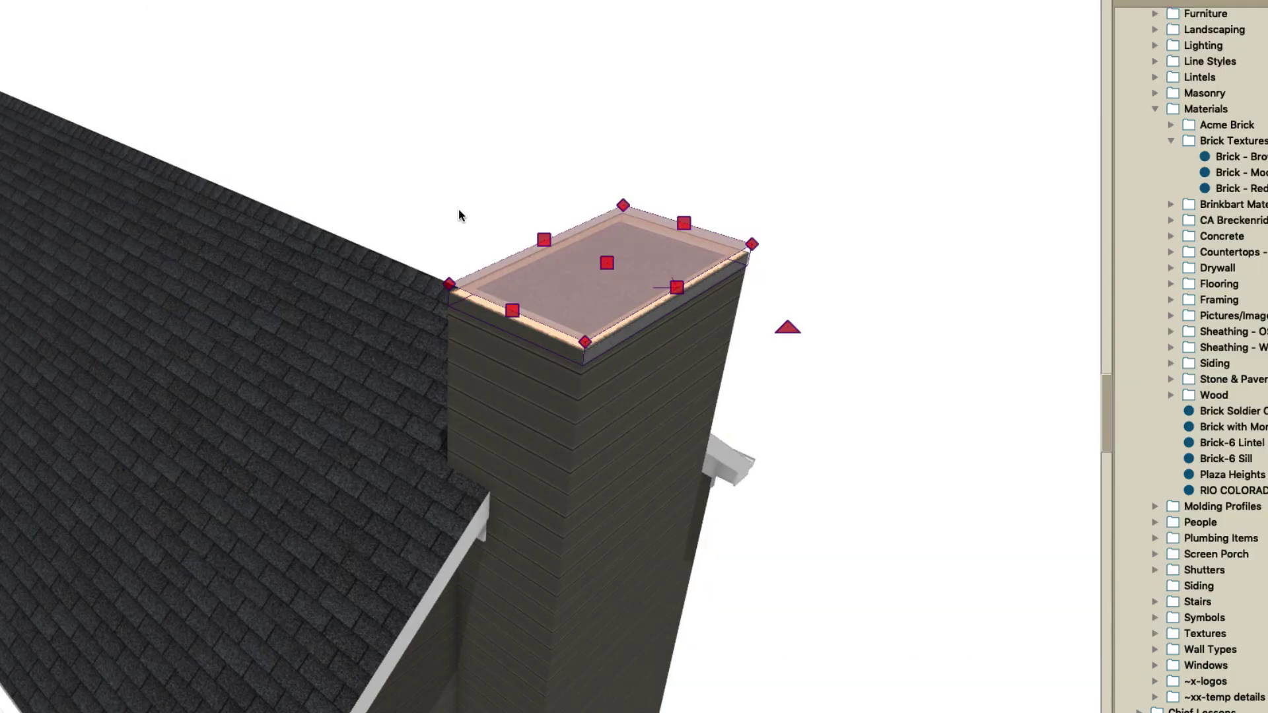
Raise the chimney cap by a Z delta of 2" relative to itself and inspect how it sits on the walls
{"action": "key", "text": "t"}
{"action": "left_click_drag", "start_coordinate": [594, 243], "coordinate": [437, 215]}
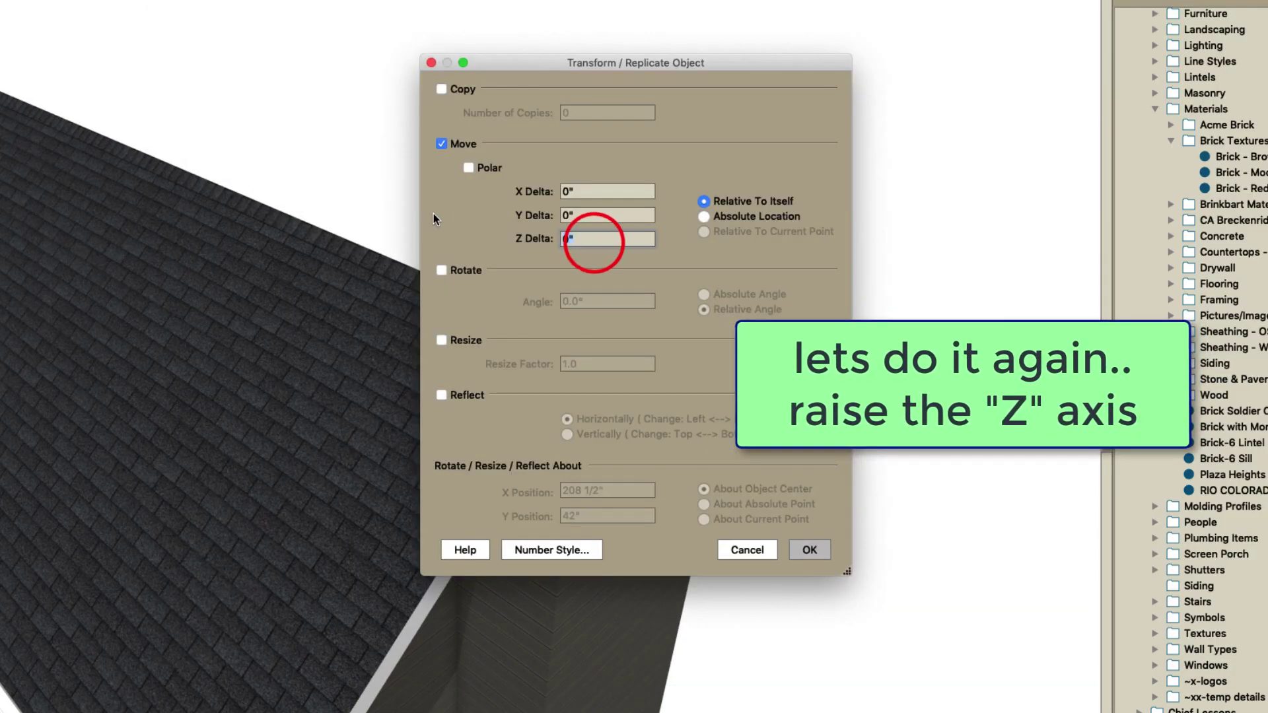
{"action": "type", "text": "2"}
{"action": "key", "text": "Return"}
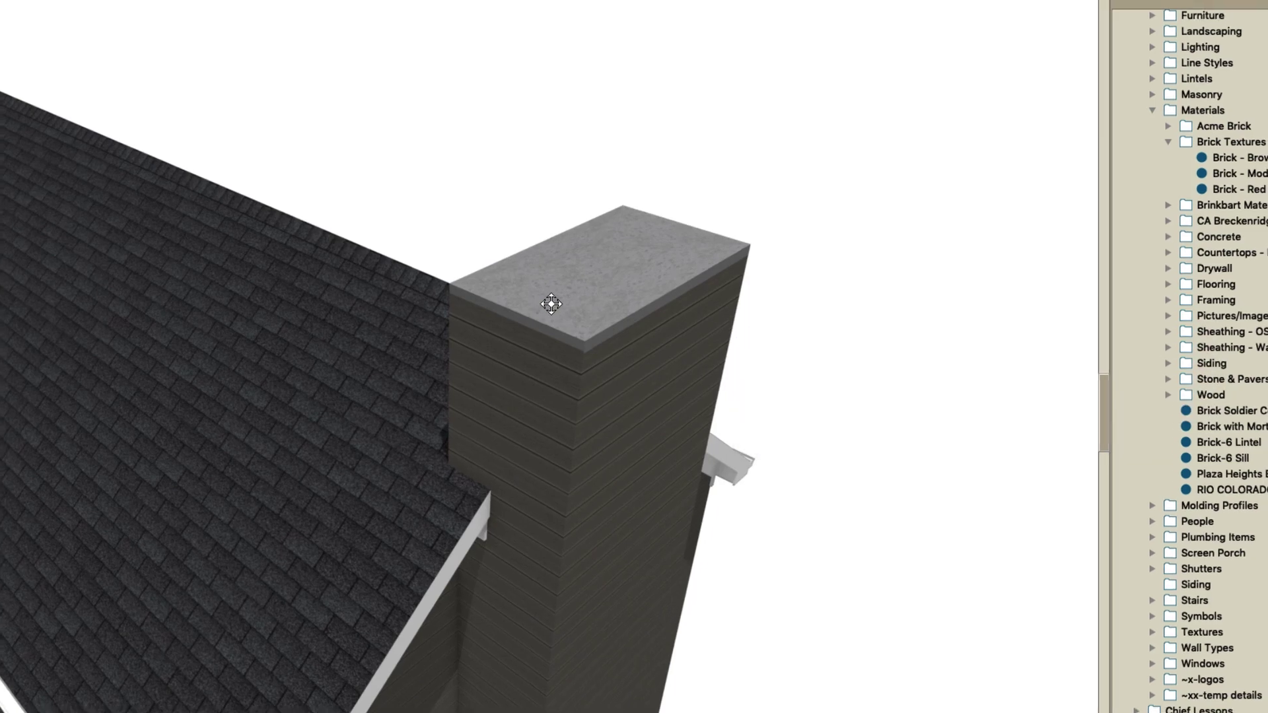
{"action": "left_click_drag", "start_coordinate": [551, 304], "coordinate": [552, 264]}
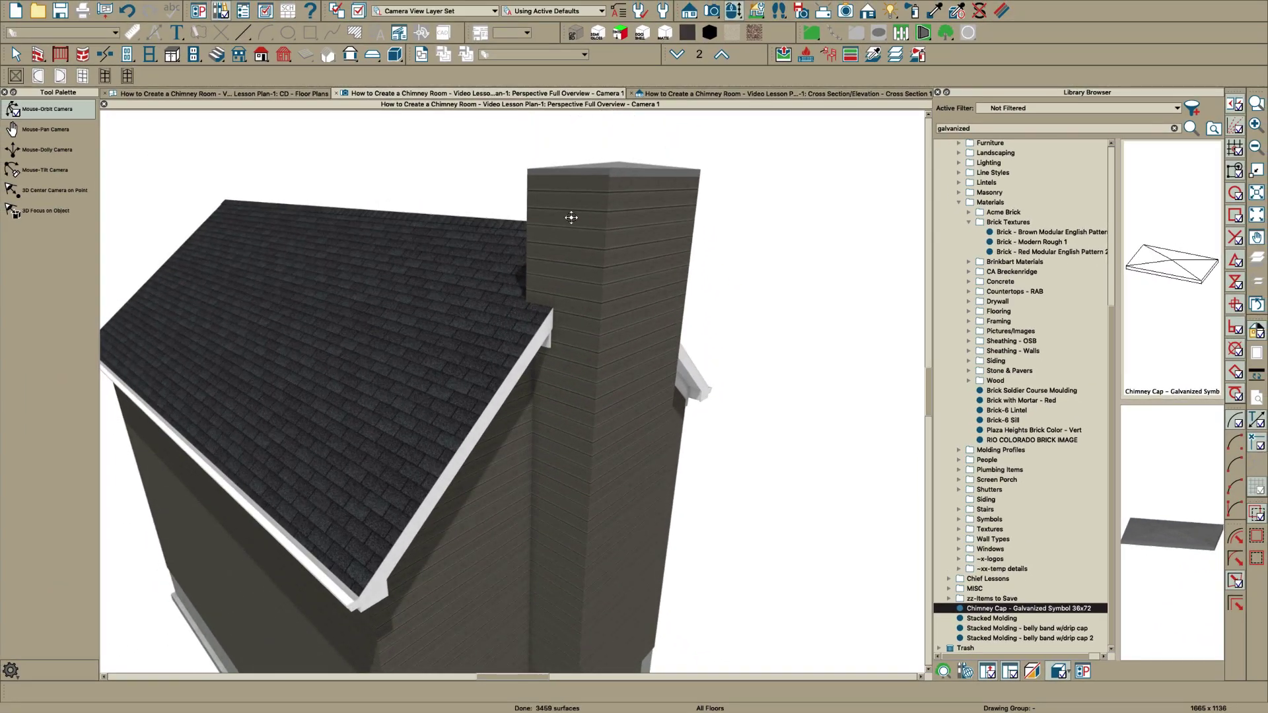
{"action": "scroll", "coordinate": [599, 151], "scroll_direction": "up", "scroll_amount": 5}
{"action": "key", "text": "space"}
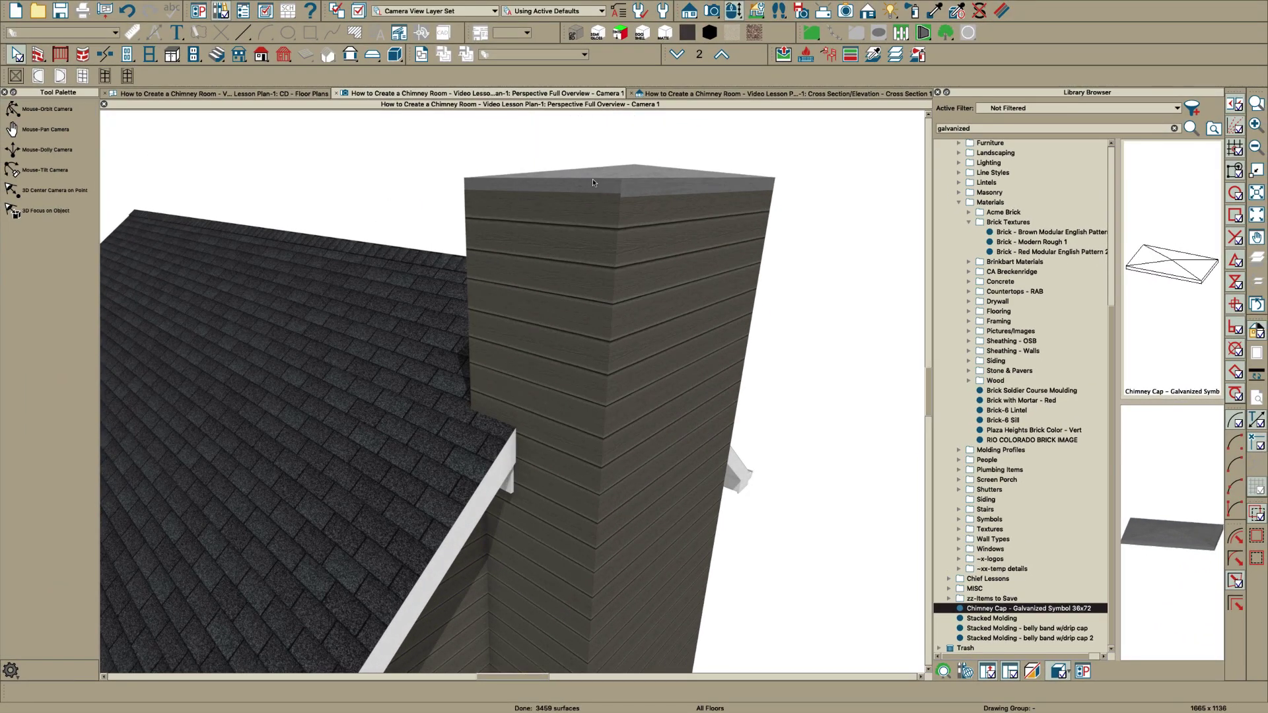
{"action": "left_click", "coordinate": [576, 192]}
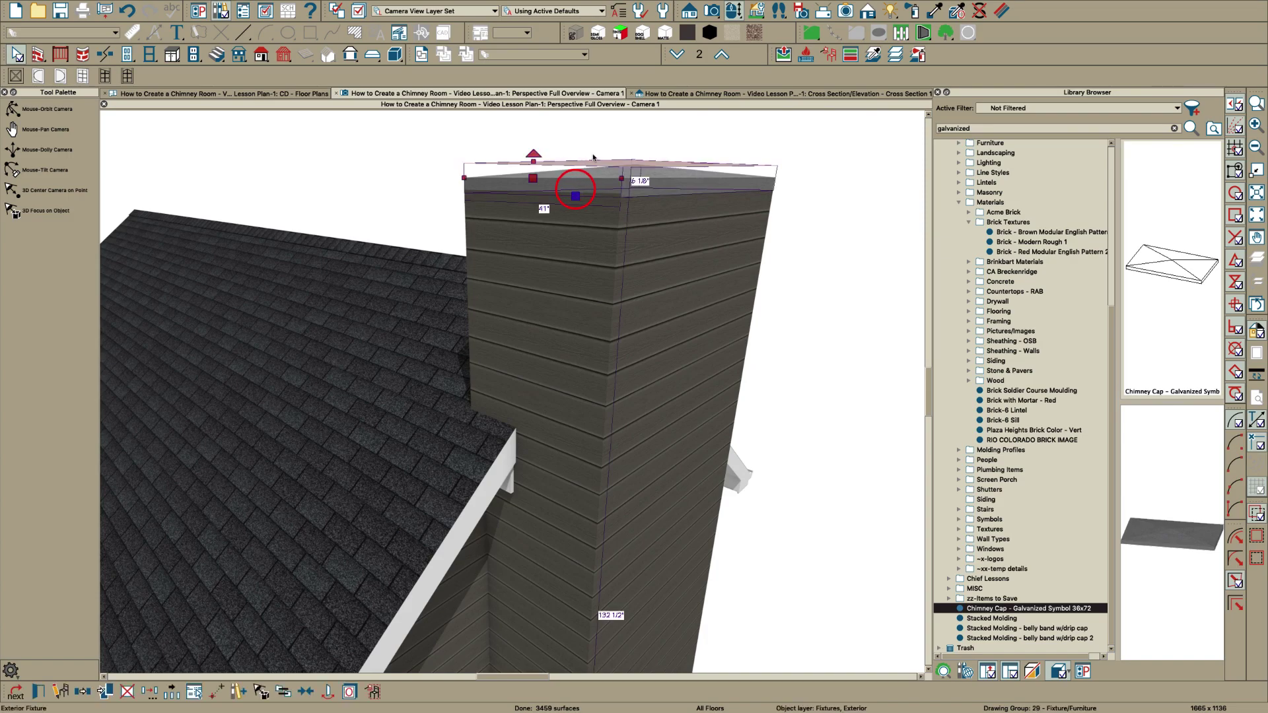
{"action": "key", "text": "Escape"}
In the floor plan, extend the chimney cap's lower short end outward by 1 1/2" relative to its start point
{"action": "left_click", "coordinate": [302, 93]}
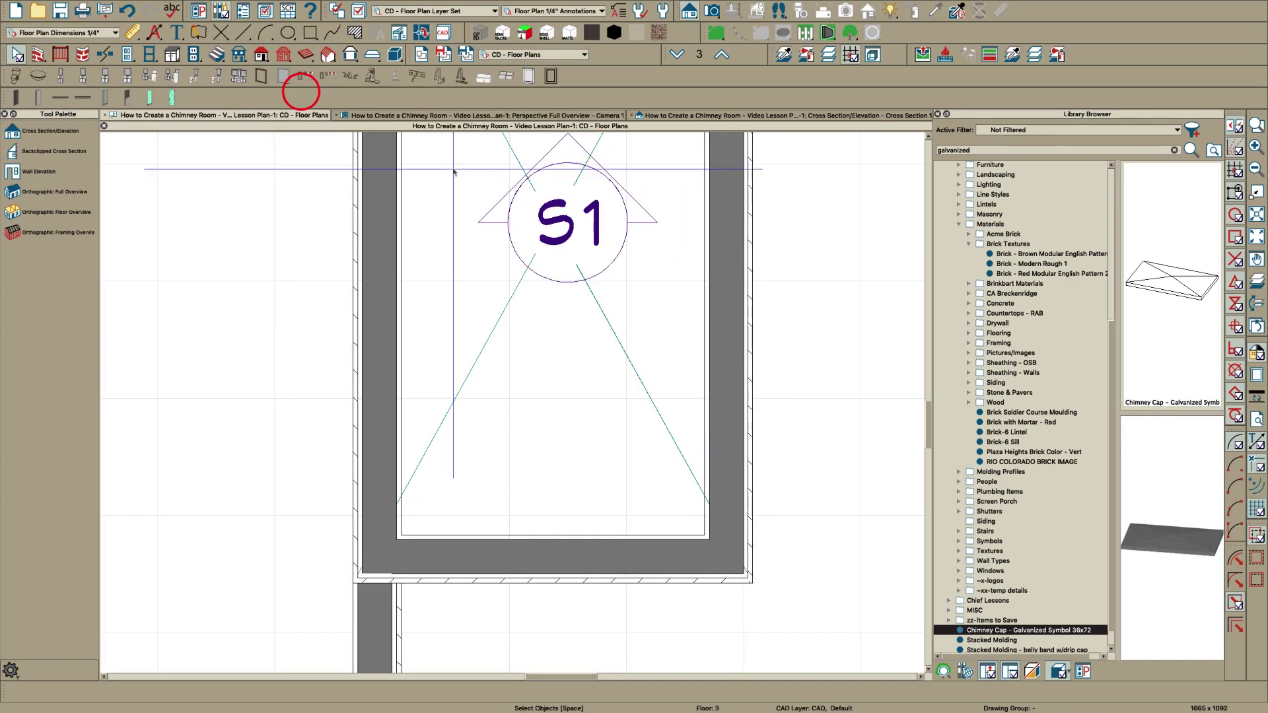
{"action": "left_click", "coordinate": [665, 435]}
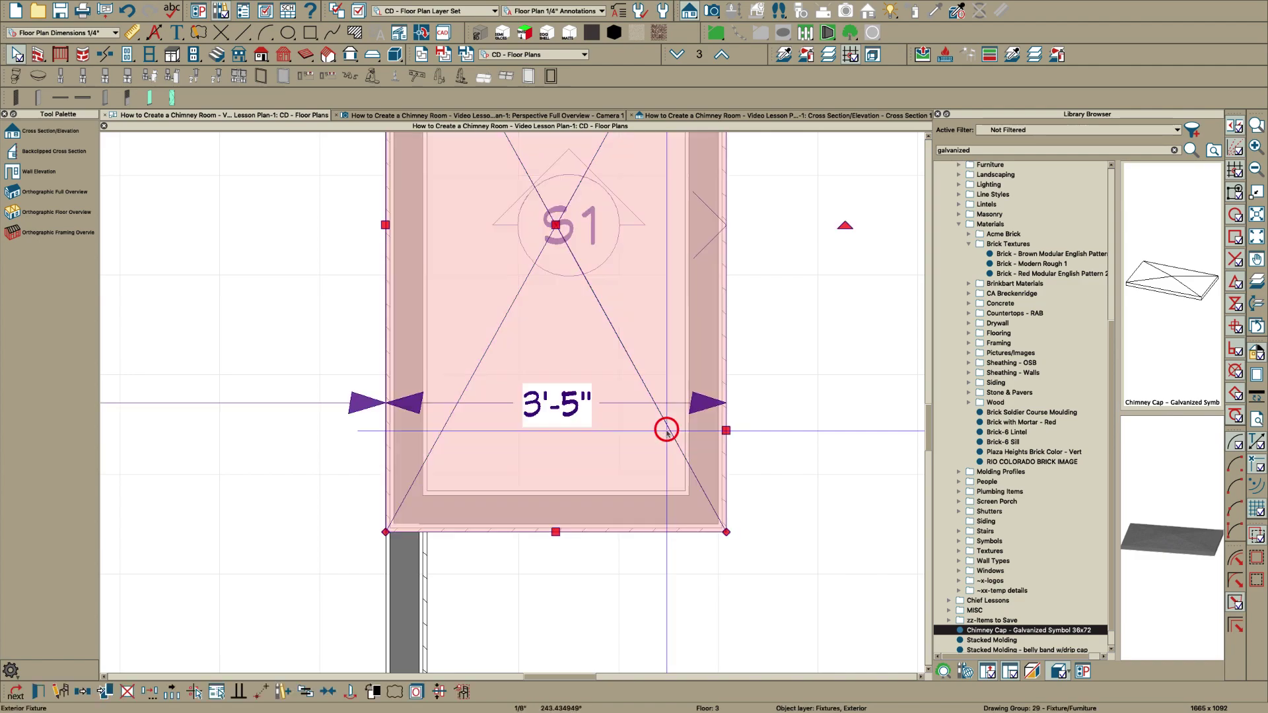
{"action": "scroll", "coordinate": [562, 546], "scroll_direction": "up", "scroll_amount": 5}
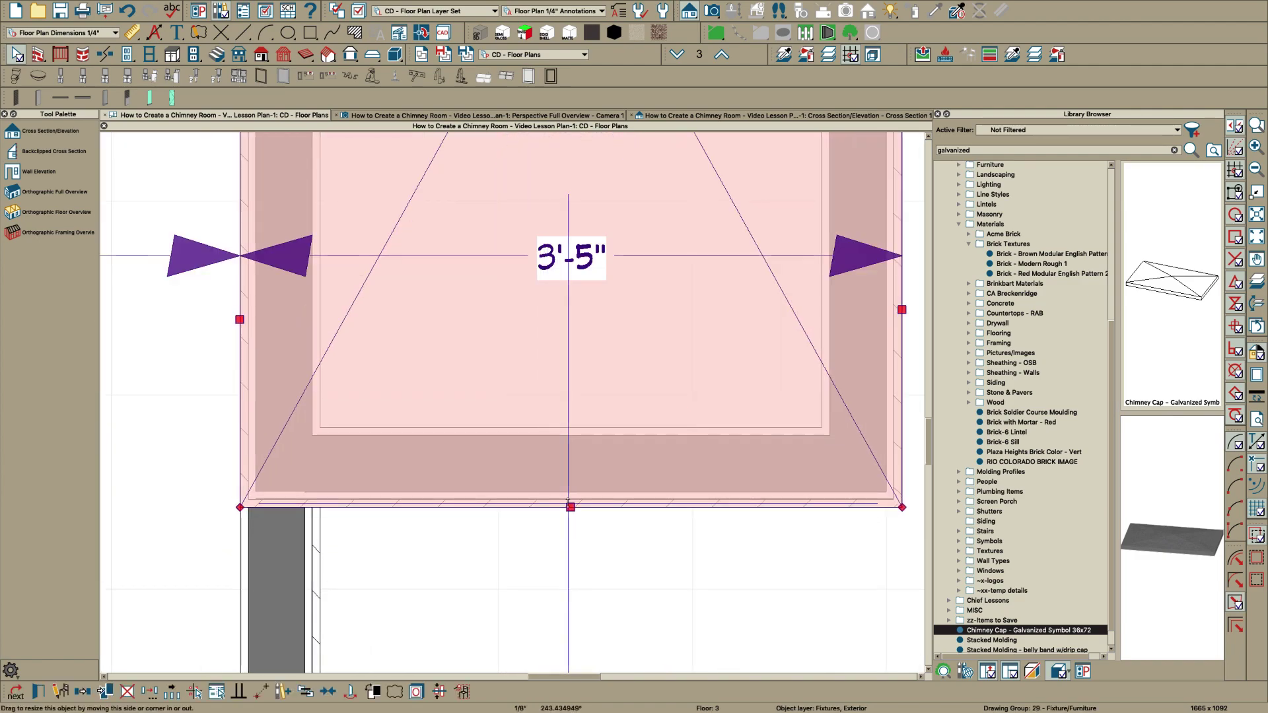
{"action": "left_click_drag", "start_coordinate": [570, 507], "coordinate": [564, 566]}
{"action": "key", "text": "Tab"}
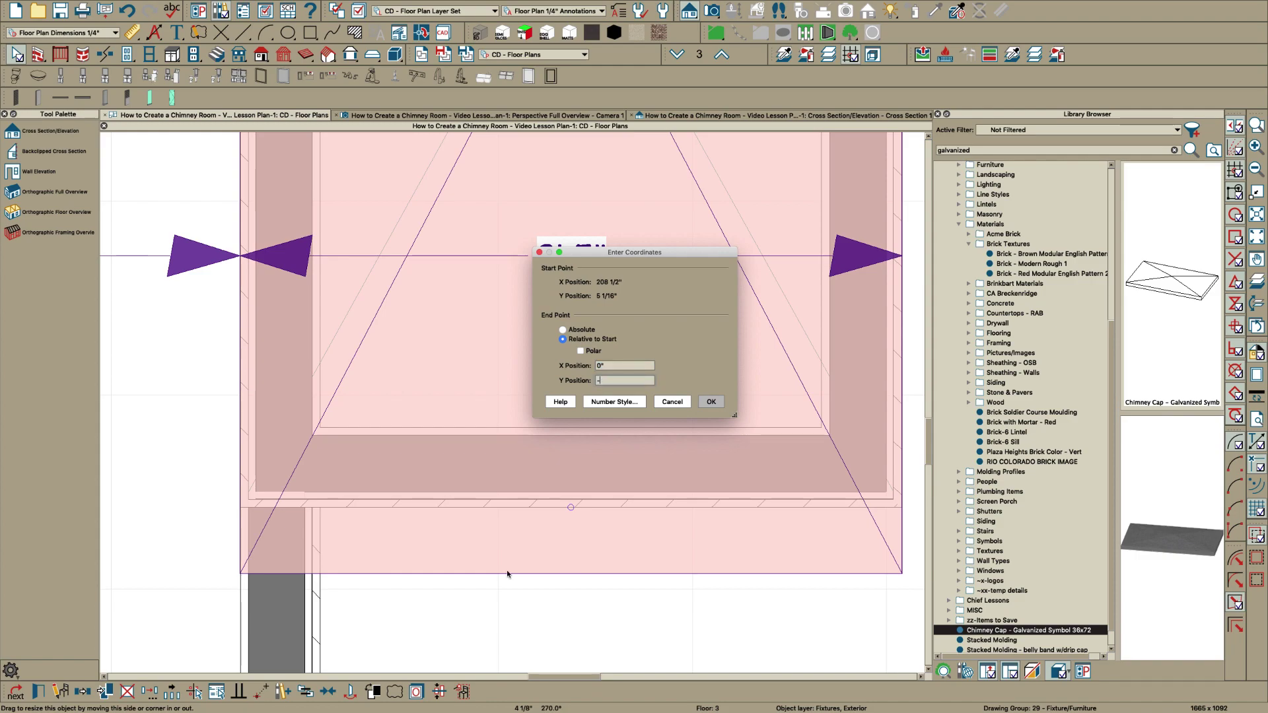
{"action": "key", "text": "Return"}
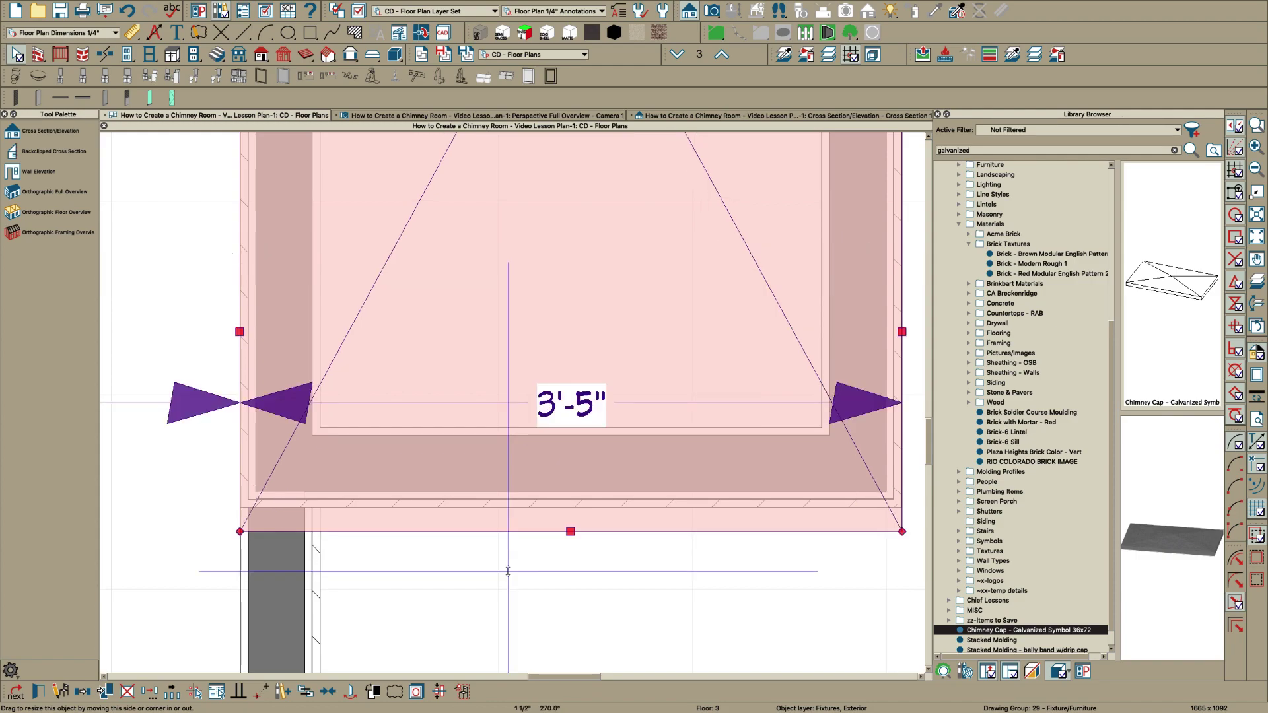
Extend the chimney cap's outer long side outward by 1" and center the cap on the chimney room's end wall
{"action": "scroll", "coordinate": [507, 570], "scroll_direction": "down", "scroll_amount": 5}
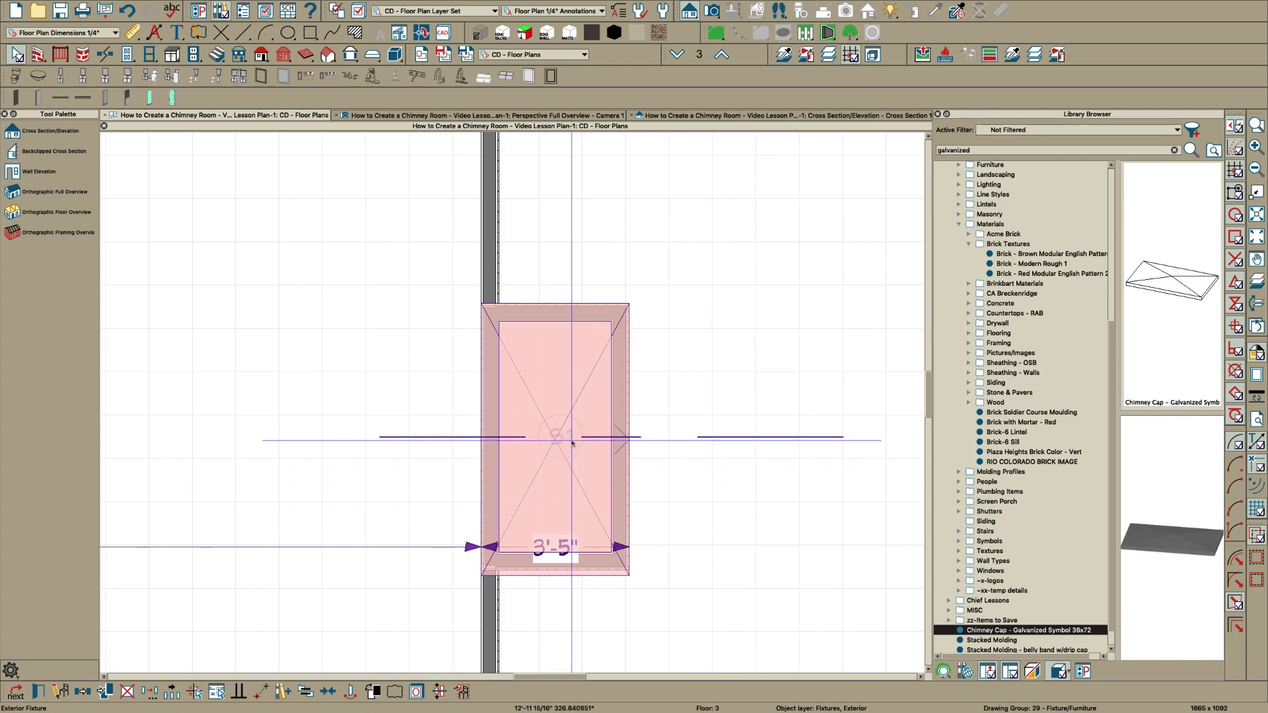
{"action": "scroll", "coordinate": [628, 447], "scroll_direction": "up", "scroll_amount": 2}
{"action": "left_click_drag", "start_coordinate": [628, 448], "coordinate": [665, 447]}
{"action": "key", "text": "Tab"}
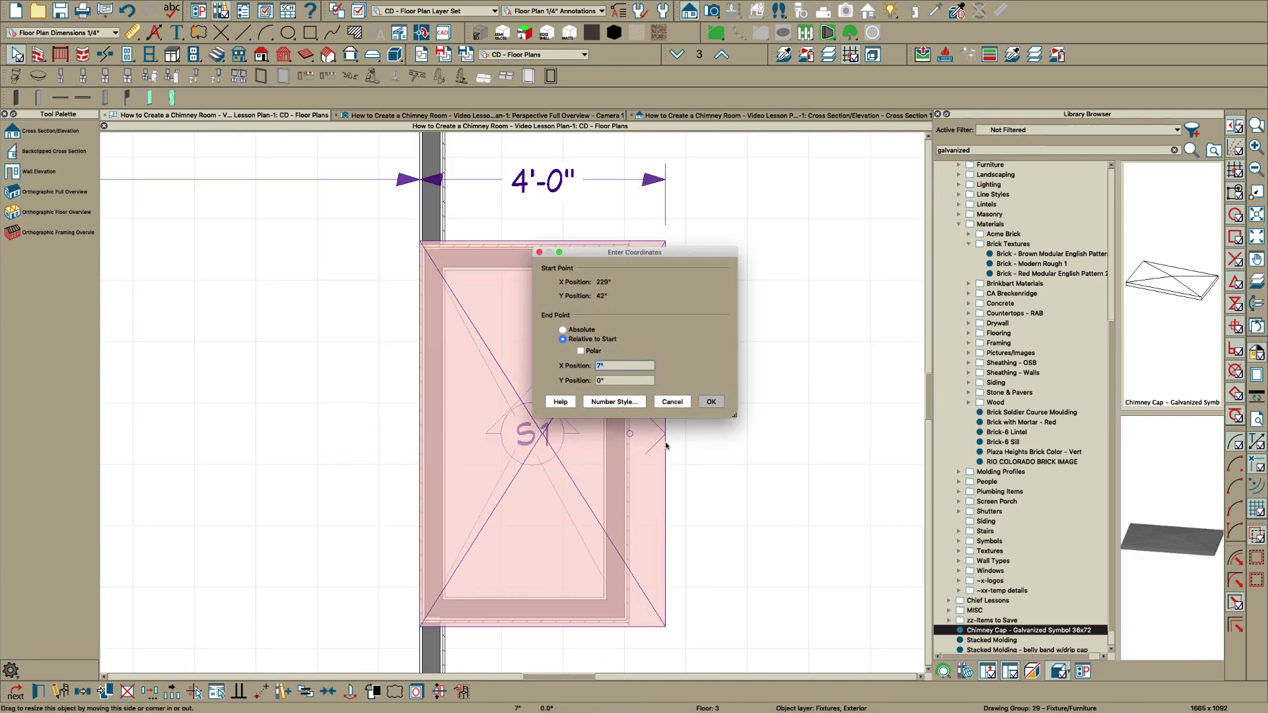
{"action": "type", "text": "1"}
{"action": "key", "text": "Return"}
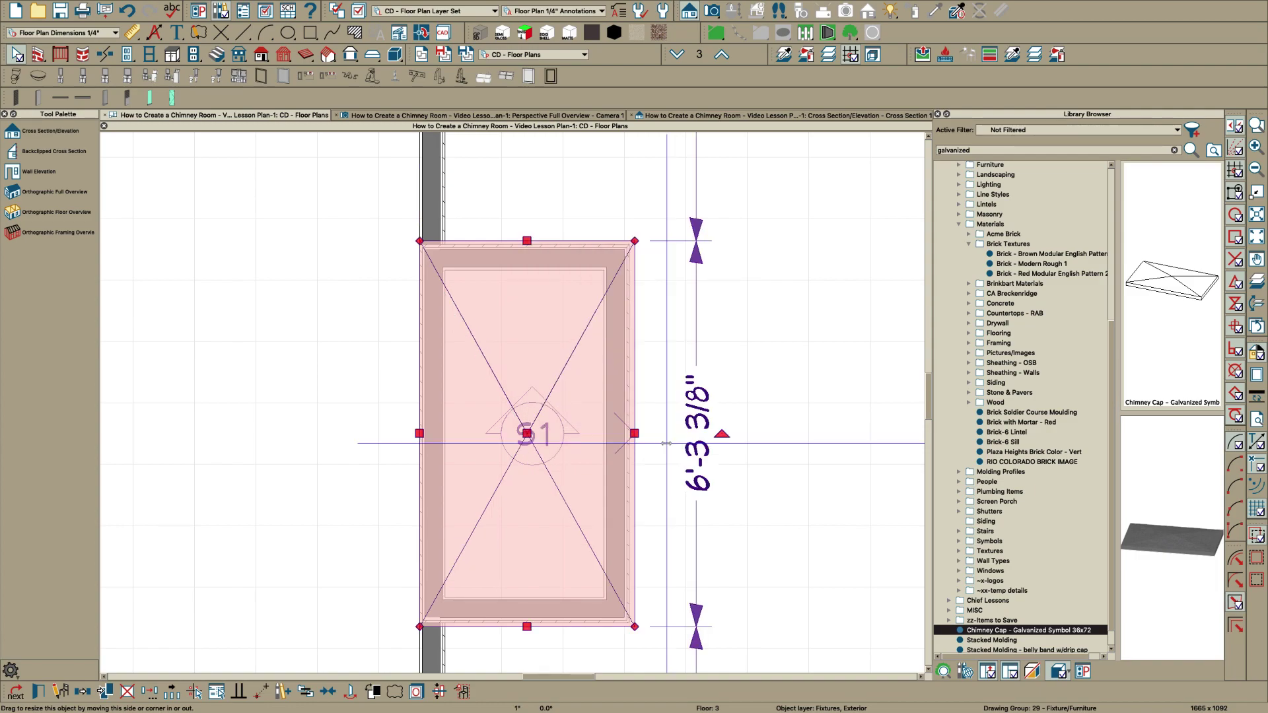
{"action": "key", "text": "c"}
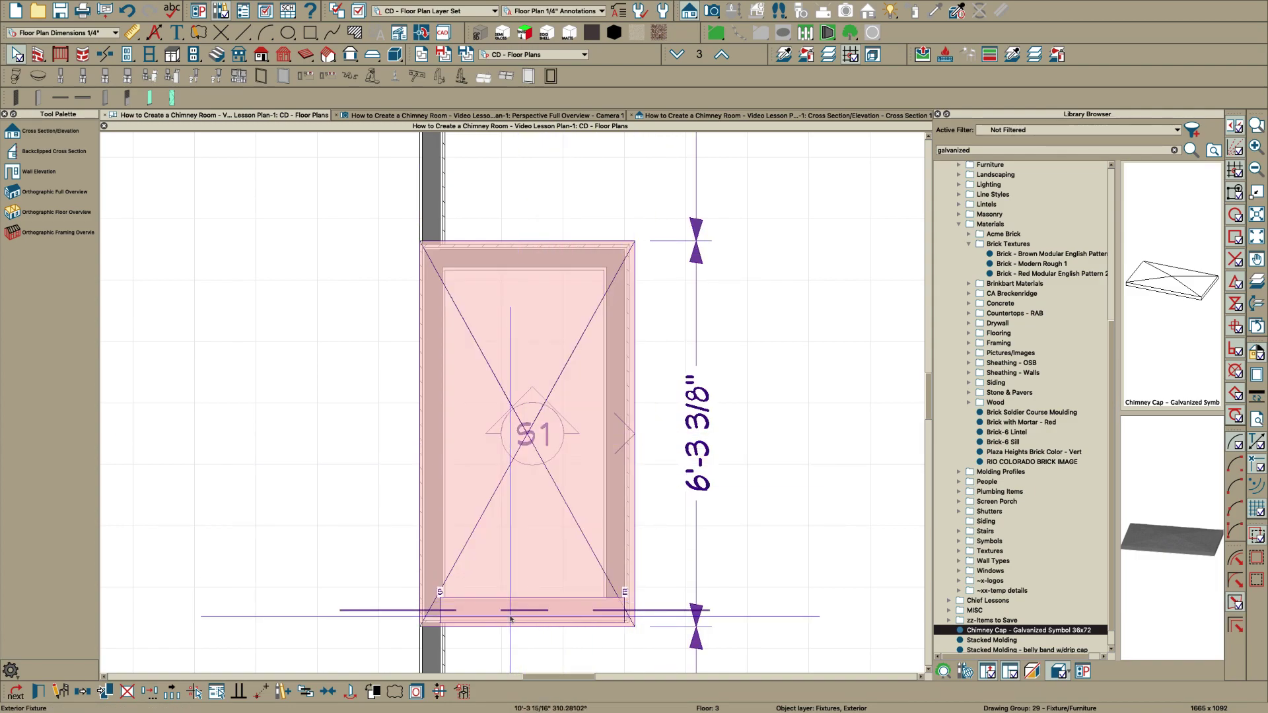
{"action": "left_click", "coordinate": [518, 591]}
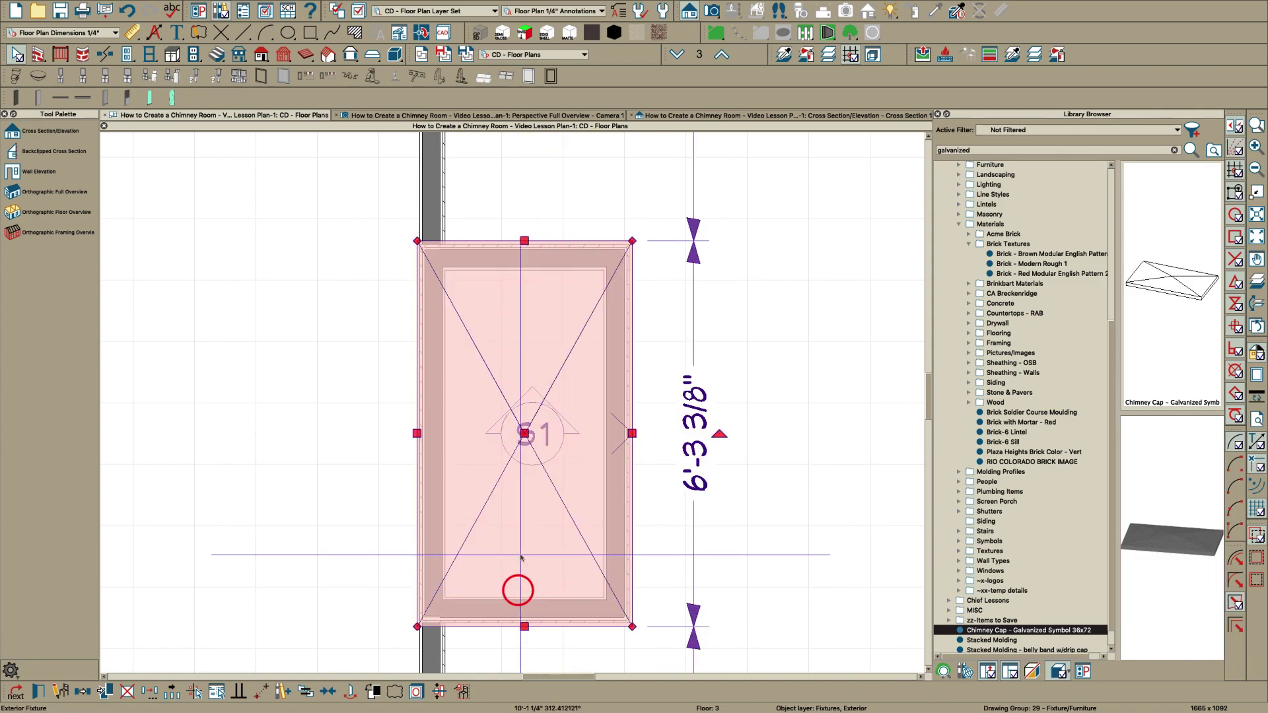
Examine the chimney cap's overhang in the perspective camera view, in the standard rendering and in the line-edged vector rendering
{"action": "left_click", "coordinate": [579, 115]}
{"action": "scroll", "coordinate": [572, 231], "scroll_direction": "up", "scroll_amount": 3}
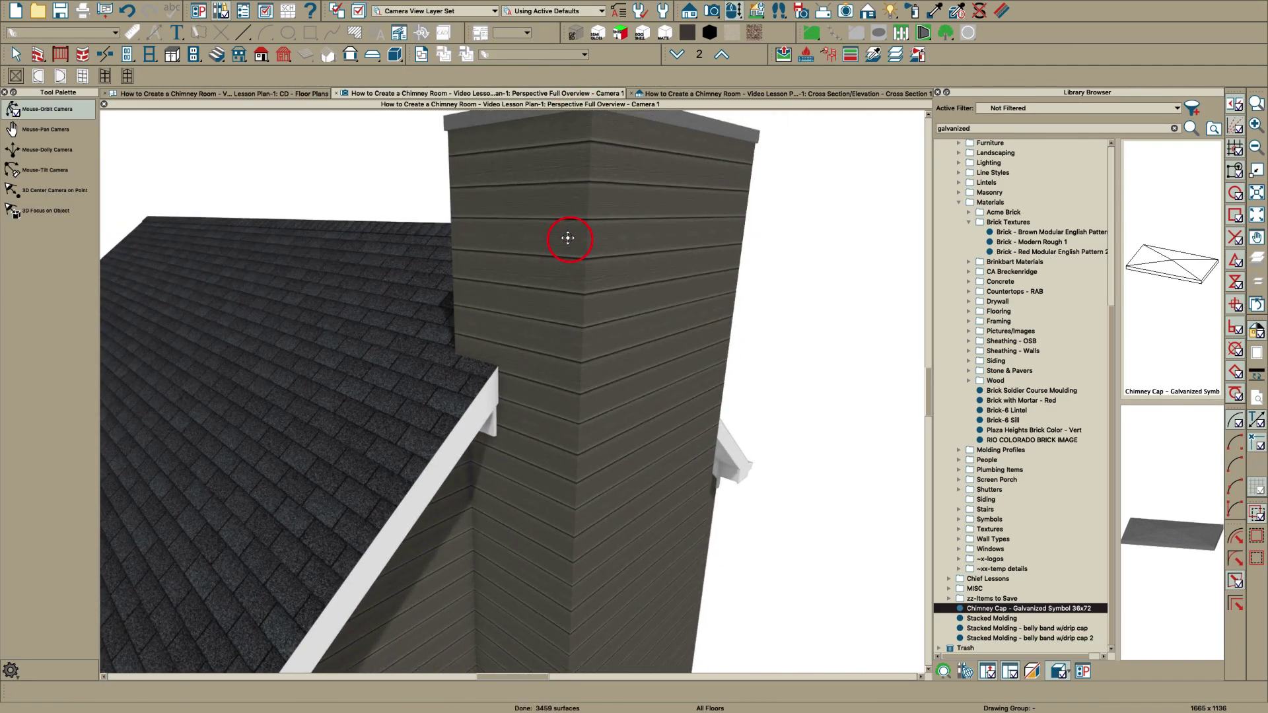
{"action": "scroll", "coordinate": [567, 238], "scroll_direction": "down", "scroll_amount": 3}
{"action": "left_click_drag", "start_coordinate": [549, 278], "coordinate": [548, 331]}
{"action": "scroll", "coordinate": [562, 346], "scroll_direction": "up", "scroll_amount": 3}
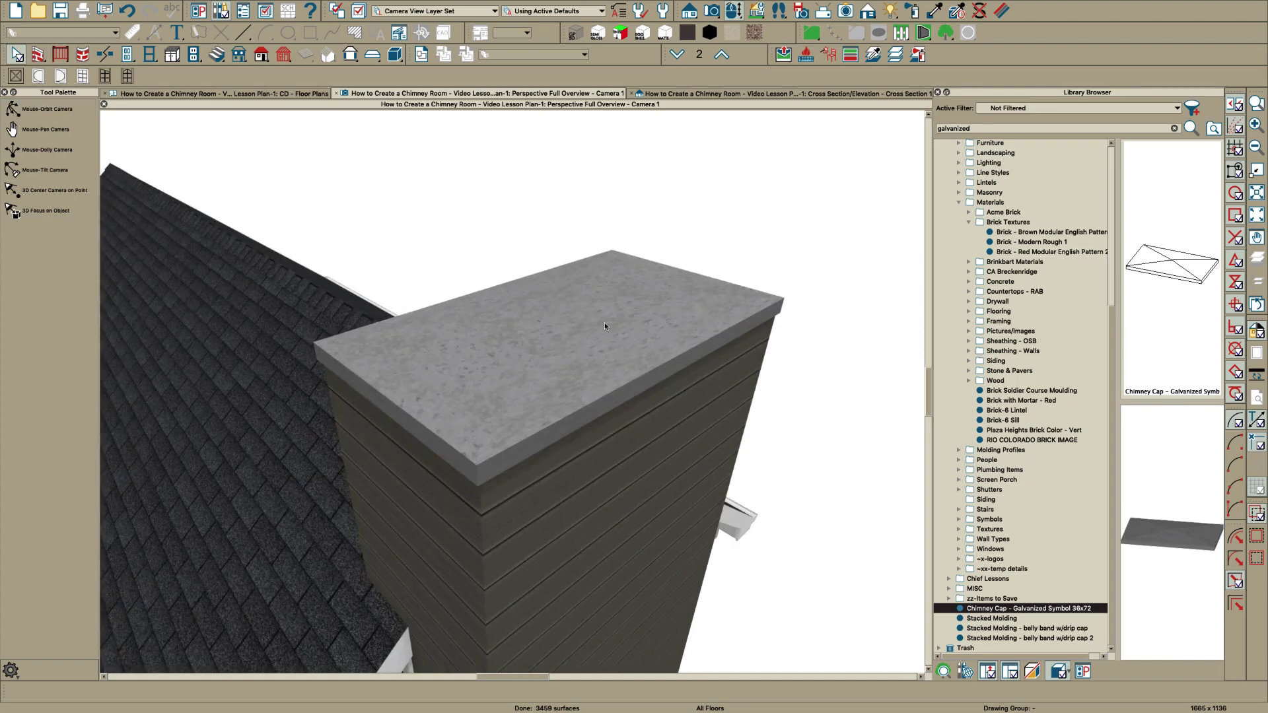
{"action": "key", "text": "v"}
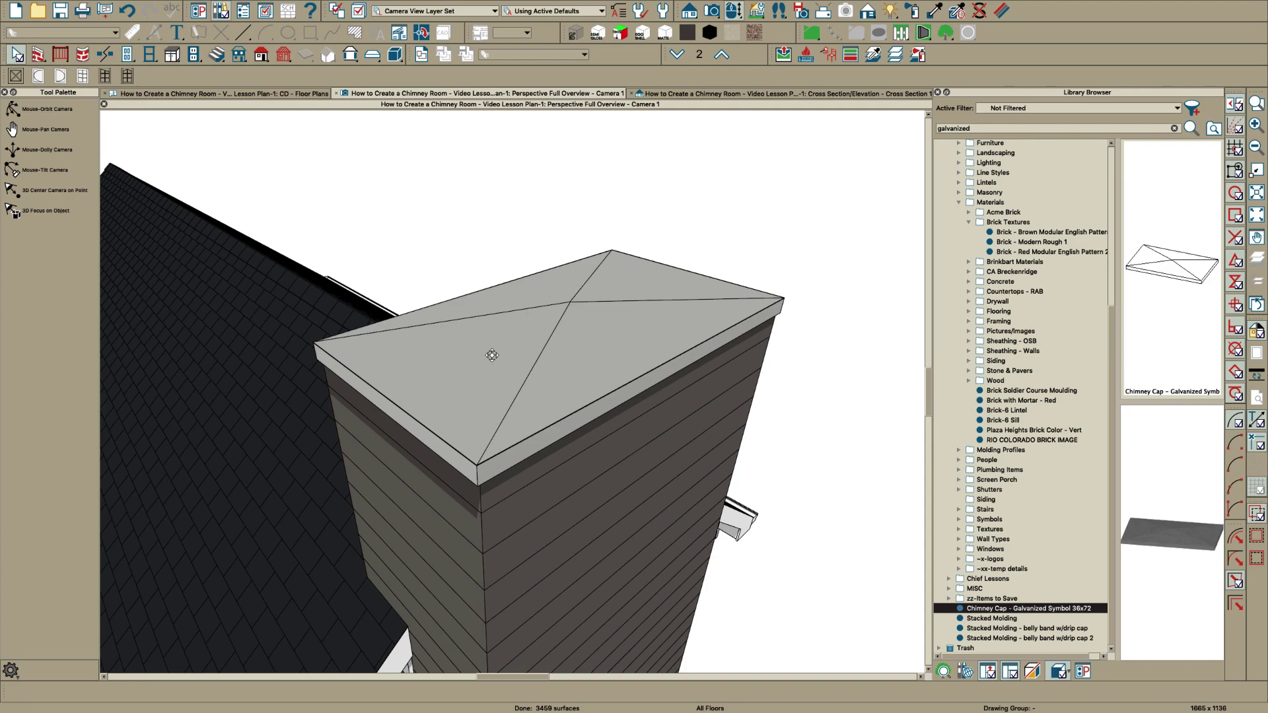
{"action": "mouse_move", "coordinate": [490, 360]}
{"action": "left_mouse_down"}
{"action": "mouse_move", "coordinate": [441, 349]}
{"action": "mouse_move", "coordinate": [501, 319]}
{"action": "mouse_move", "coordinate": [486, 334]}
{"action": "mouse_move", "coordinate": [504, 330]}
{"action": "mouse_move", "coordinate": [529, 300]}
{"action": "mouse_move", "coordinate": [511, 295]}
{"action": "left_mouse_up"}
{"action": "scroll", "coordinate": [443, 345], "scroll_direction": "down", "scroll_amount": 3}
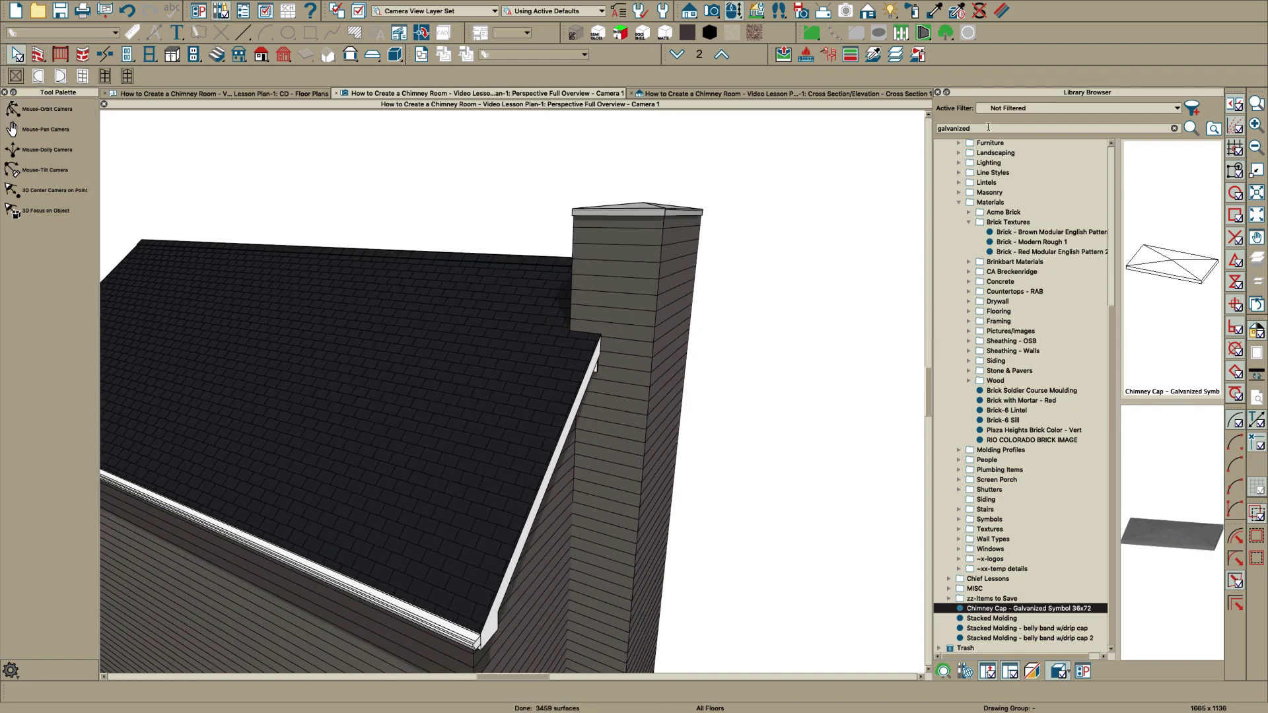
Search the library for "chimney" and choose the Screen Cap (round) fixture
{"action": "type", "text": "chimney cap"}
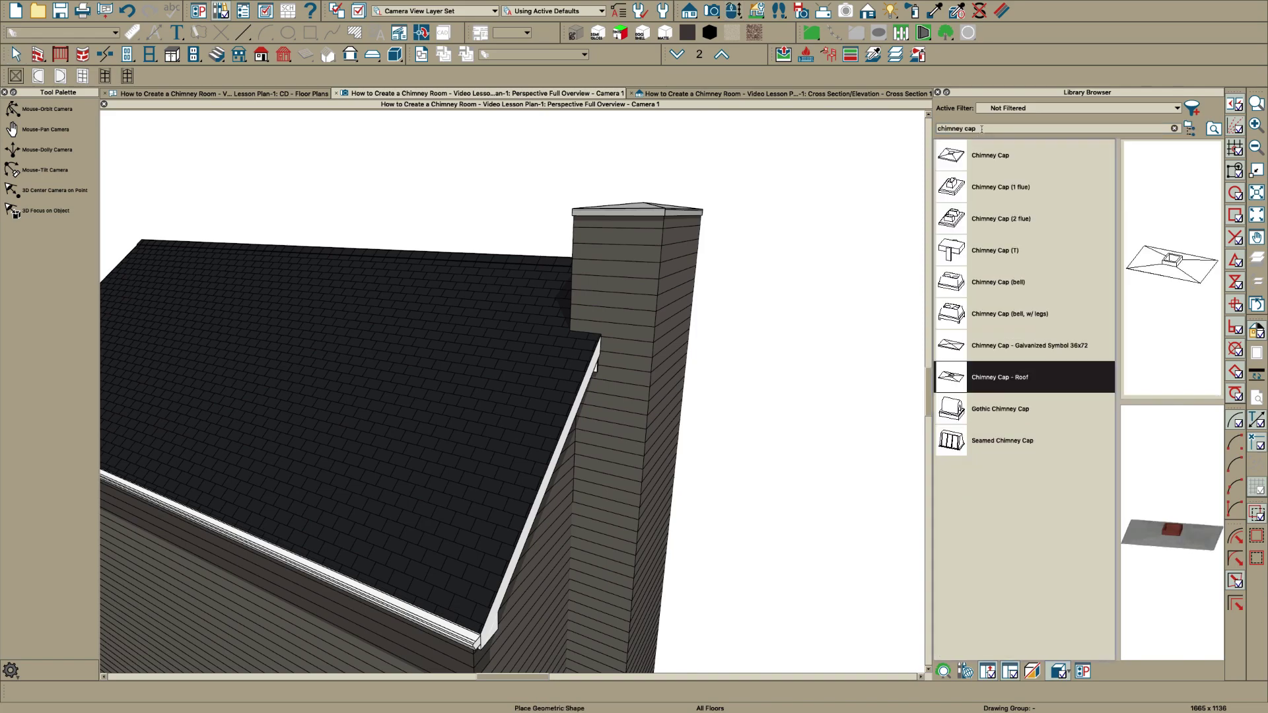
{"action": "key", "text": "BackSpace"}
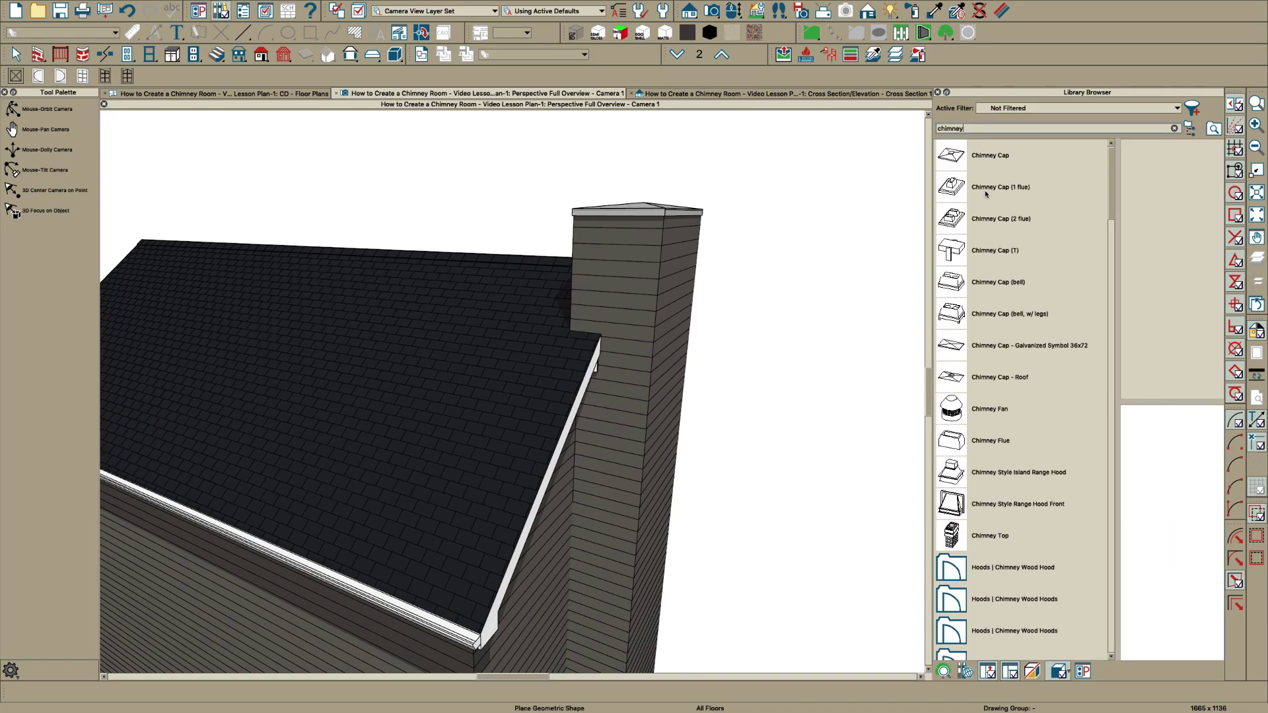
{"action": "scroll", "coordinate": [972, 435], "scroll_direction": "down", "scroll_amount": 10}
{"action": "scroll", "coordinate": [972, 435], "scroll_direction": "down", "scroll_amount": 10}
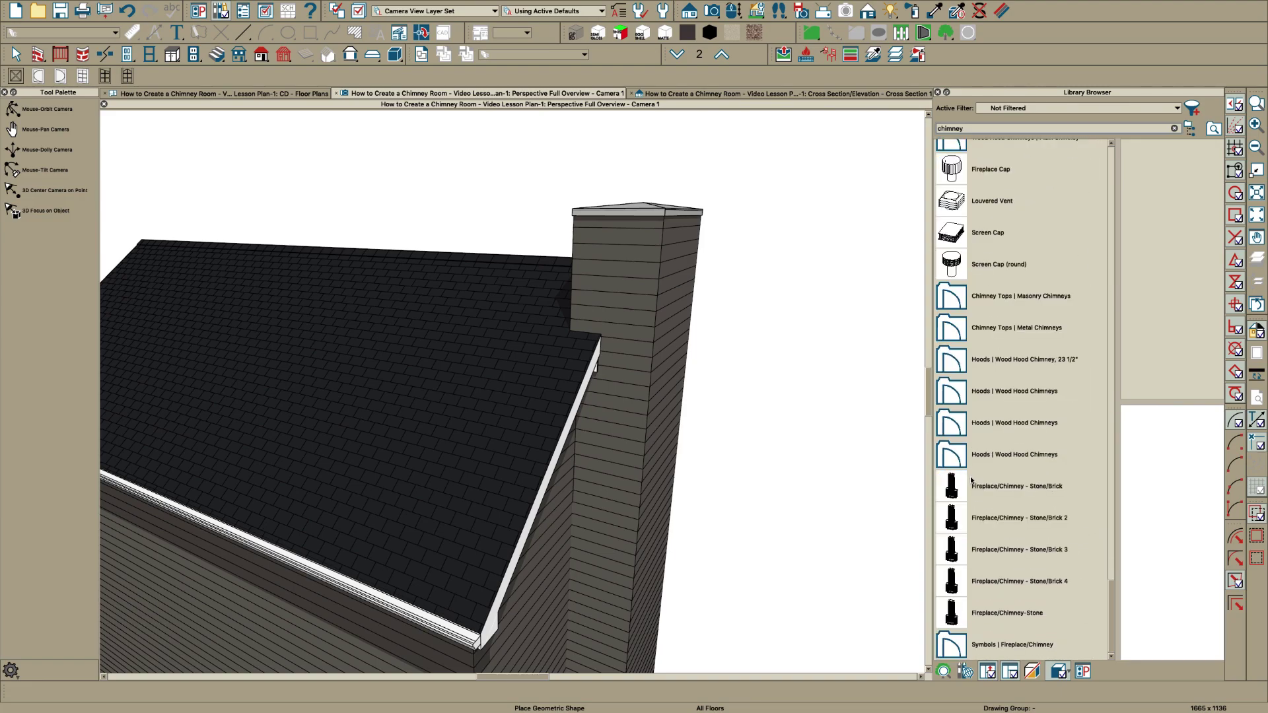
{"action": "left_click", "coordinate": [956, 264]}
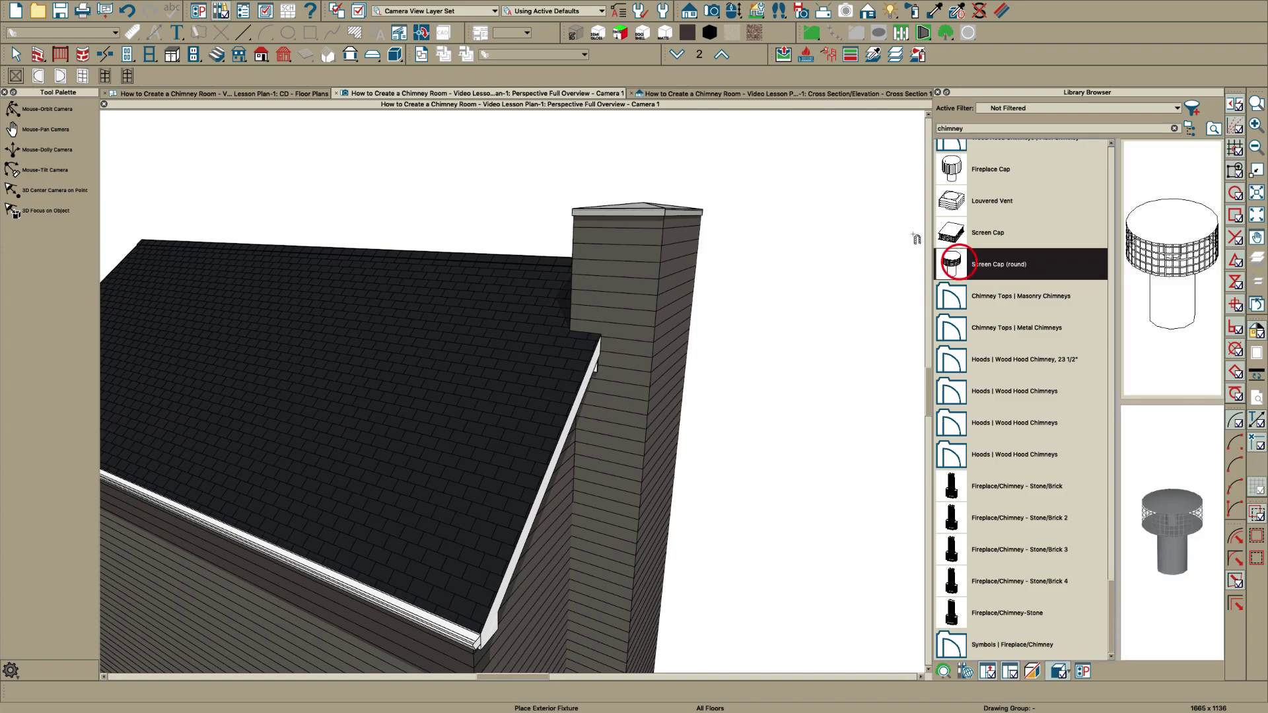
Place the round screen cap at the centre of the third-floor chimney room and set its bottom elevation to 376 5/8" with Absolute reference
{"action": "left_click", "coordinate": [311, 95]}
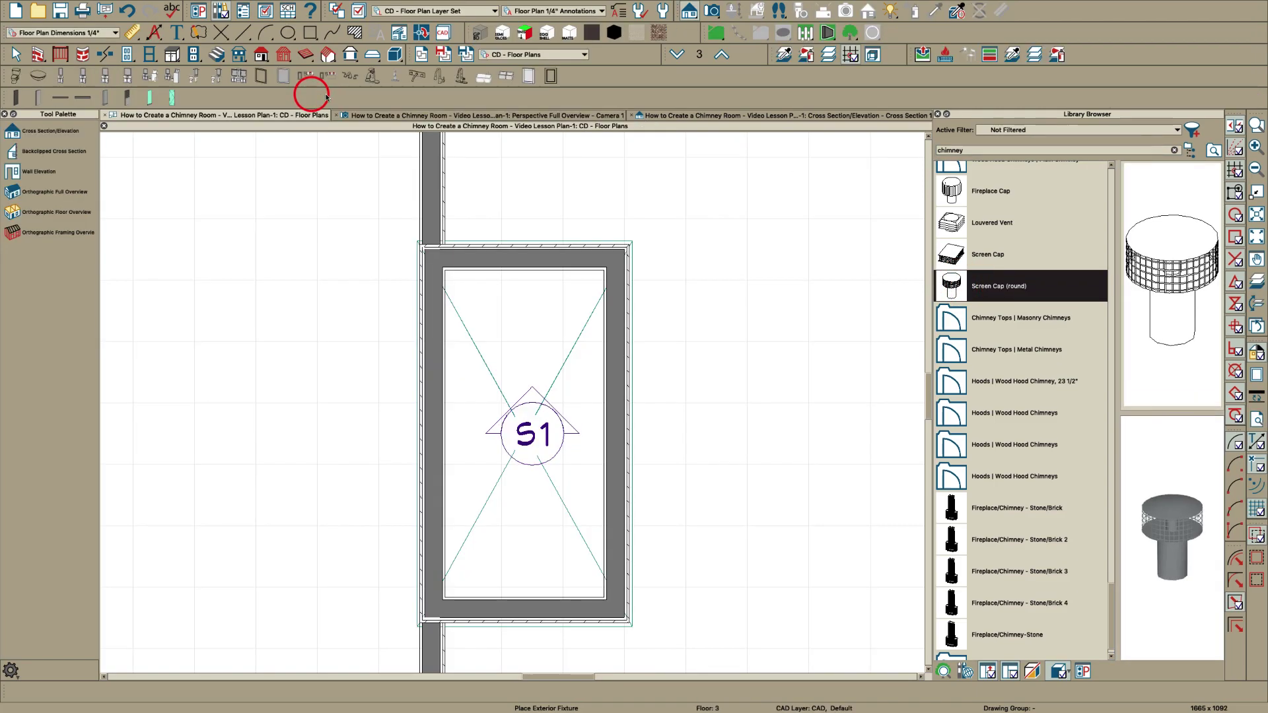
{"action": "left_click", "coordinate": [725, 410]}
{"action": "double_click", "coordinate": [726, 411]}
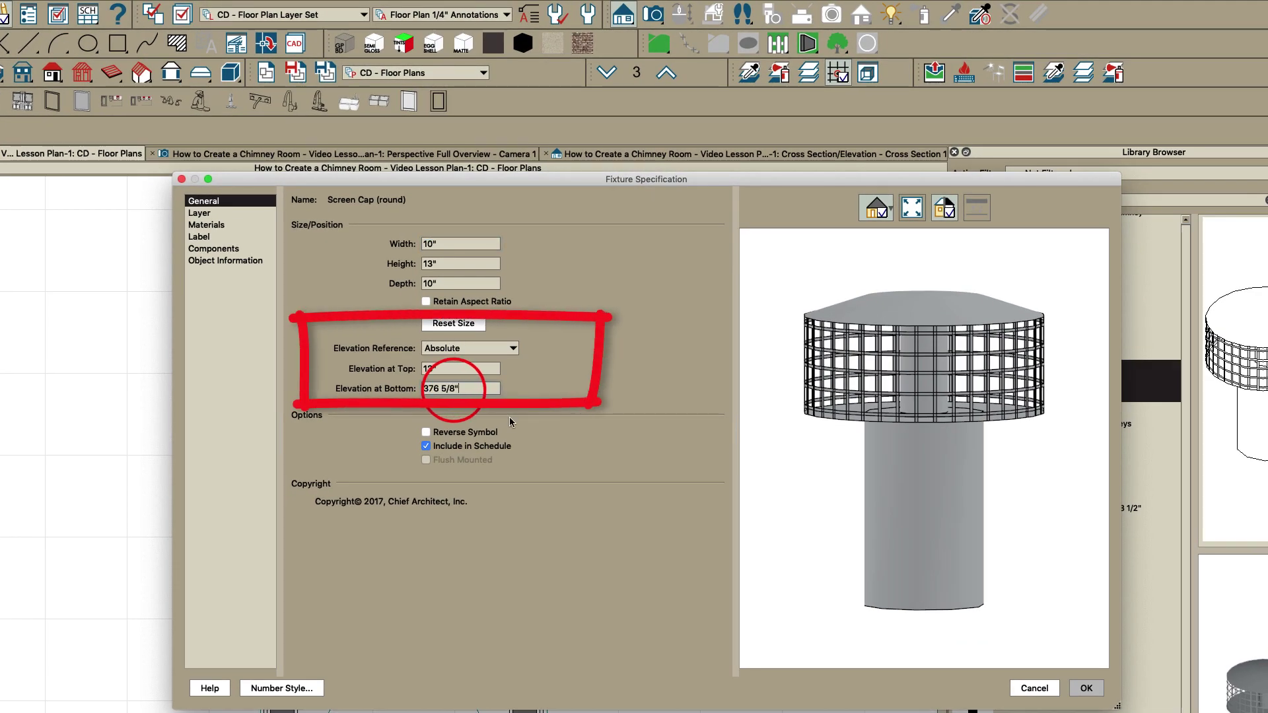
{"action": "left_click", "coordinate": [1091, 692]}
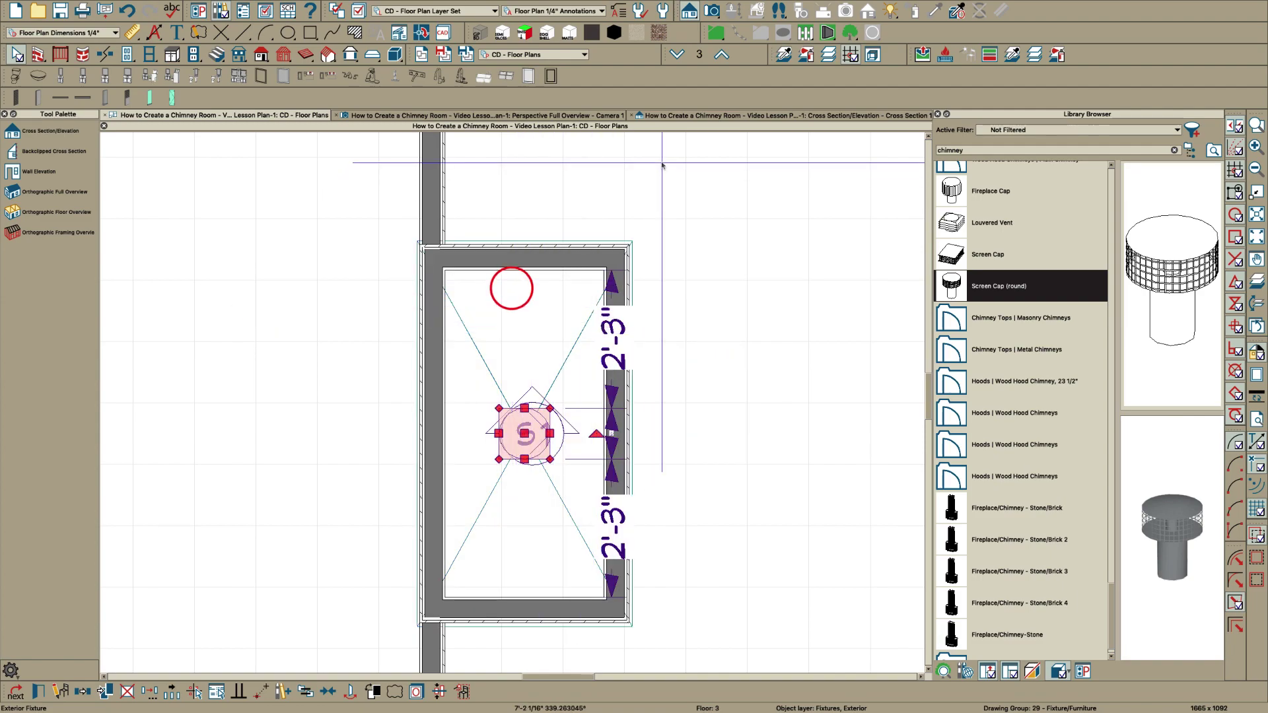
In the perspective camera view, raise the round screen cap by a Z delta of 3" relative to itself
{"action": "left_click", "coordinate": [538, 115]}
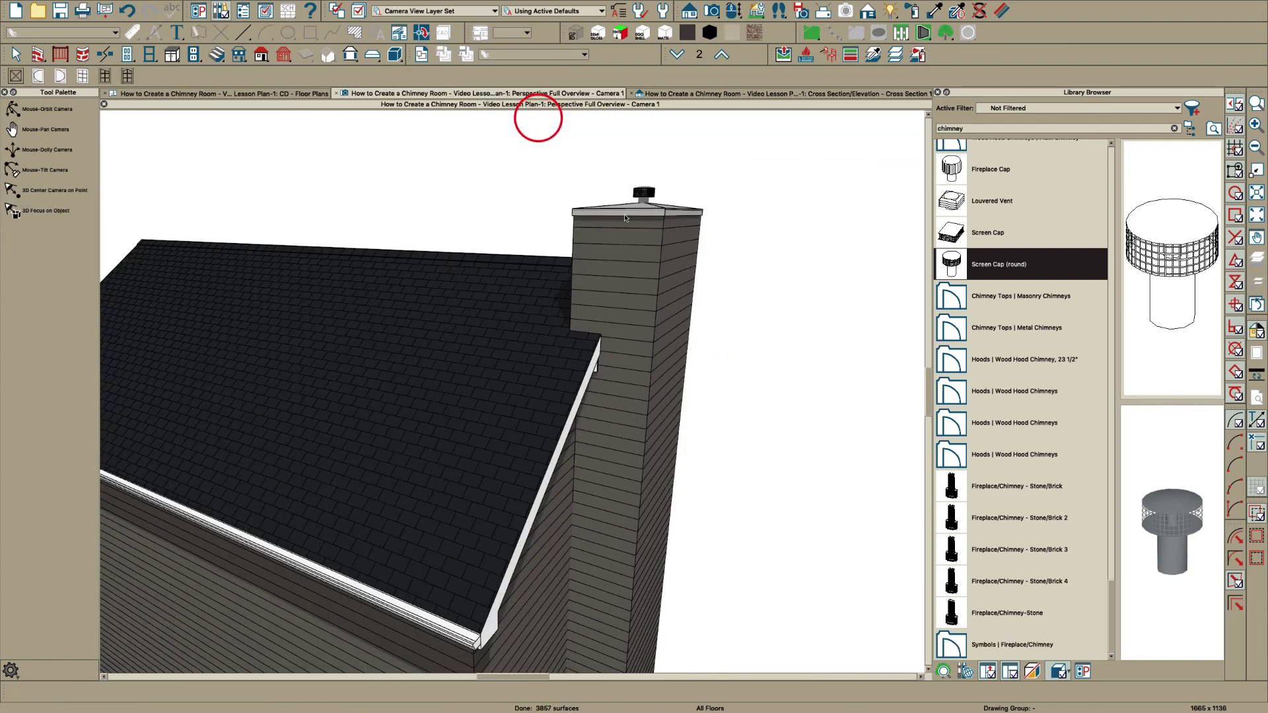
{"action": "left_click_drag", "start_coordinate": [631, 210], "coordinate": [585, 221]}
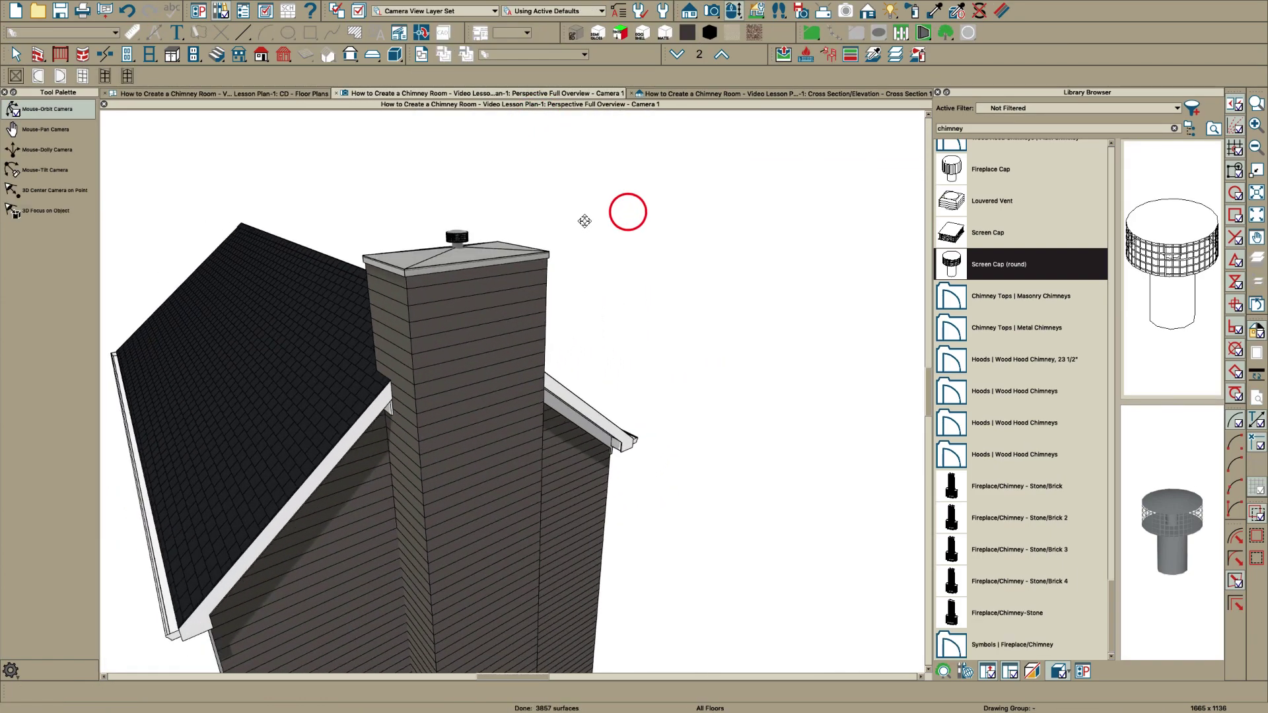
{"action": "scroll", "coordinate": [443, 236], "scroll_direction": "up", "scroll_amount": 3}
{"action": "key", "text": "space"}
{"action": "scroll", "coordinate": [449, 235], "scroll_direction": "up", "scroll_amount": 3}
{"action": "left_click", "coordinate": [458, 235]}
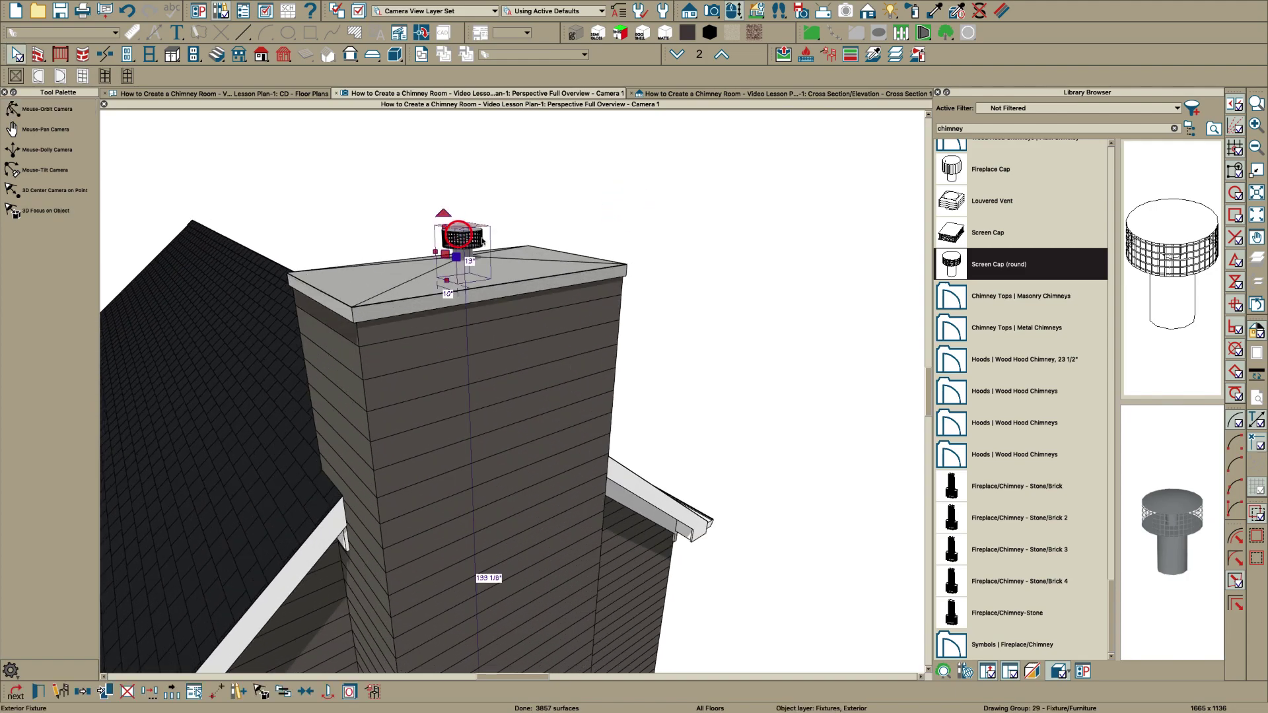
{"action": "key", "text": "t"}
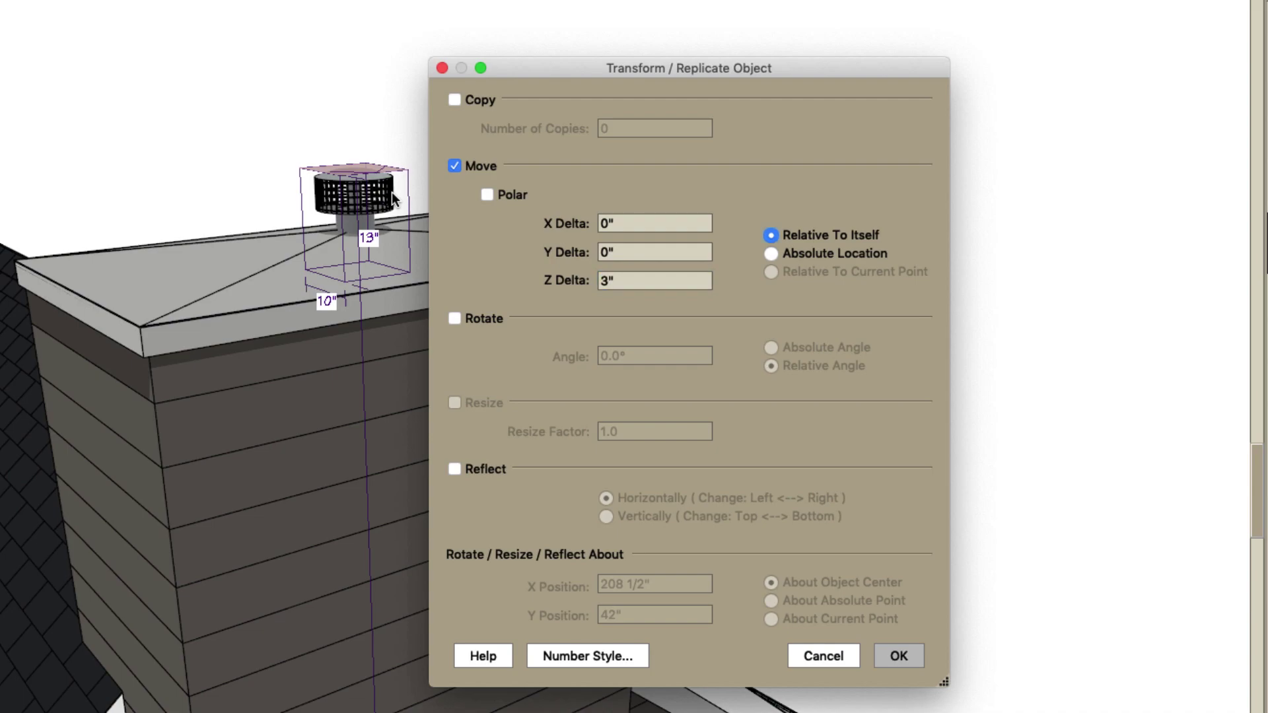
{"action": "key", "text": "Return"}
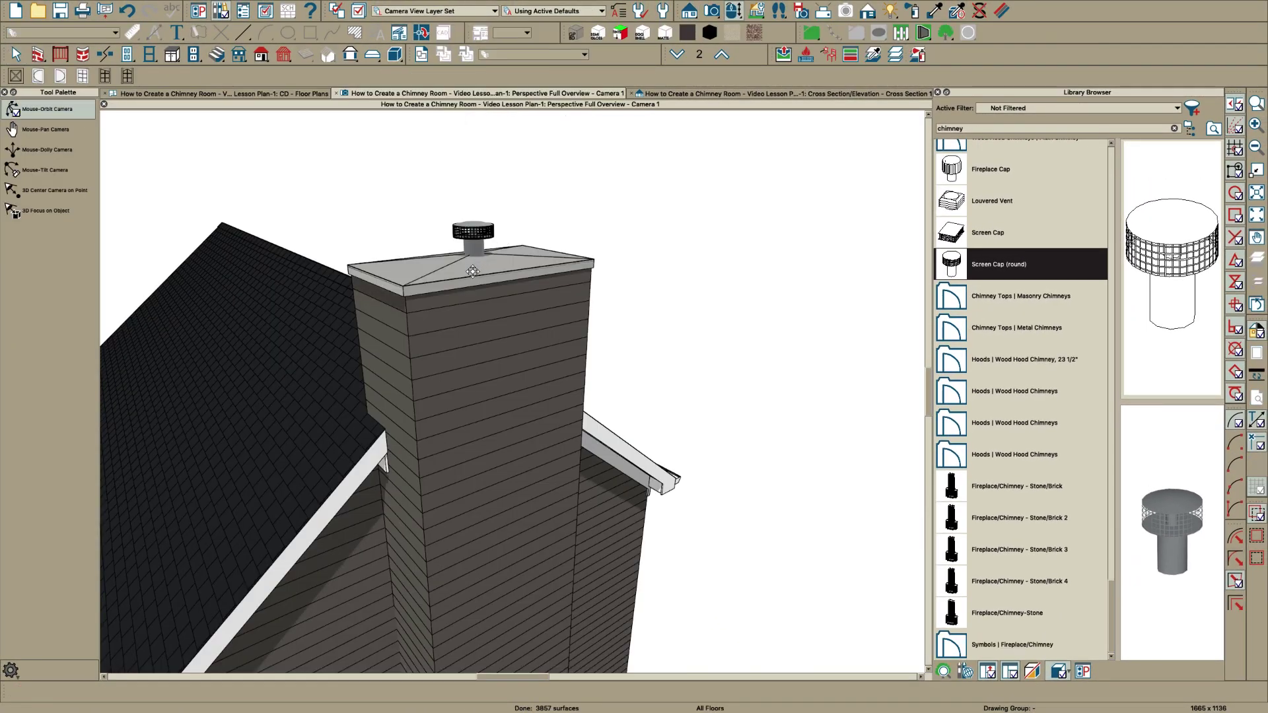
Examine the chimney from all around the house, including how its base meets the foundation
{"action": "scroll", "coordinate": [473, 273], "scroll_direction": "down", "scroll_amount": 5}
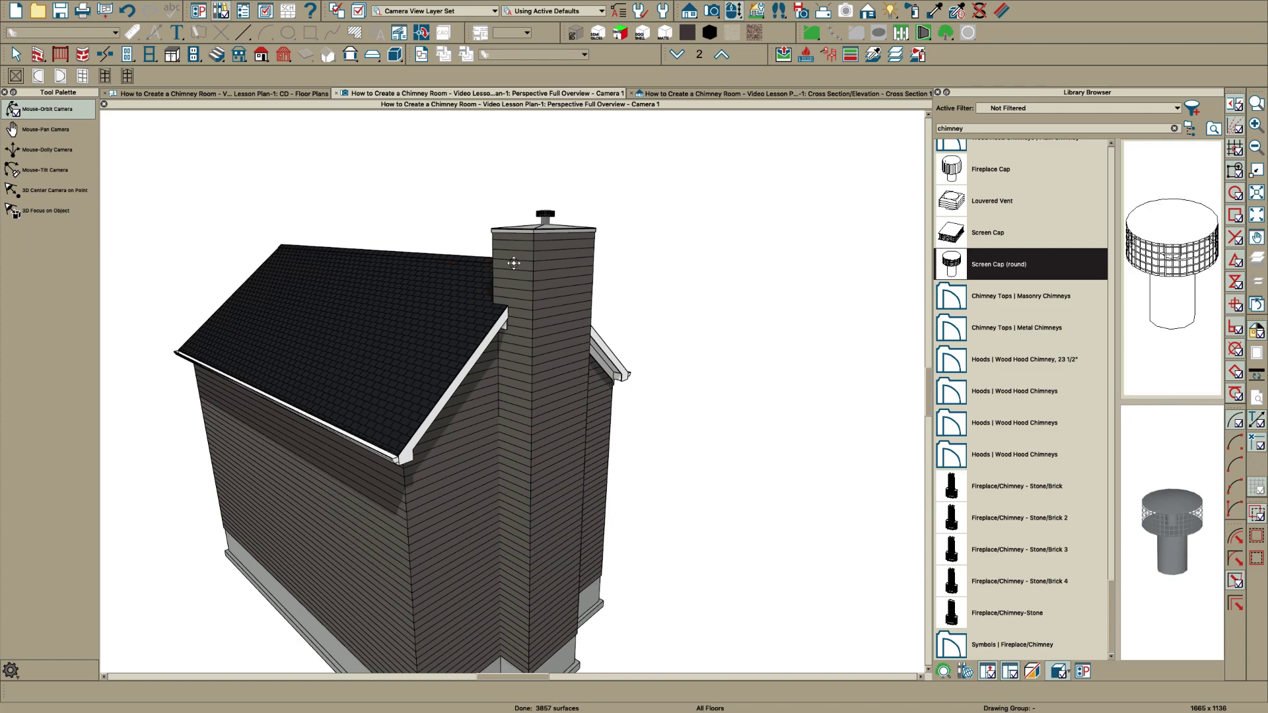
{"action": "left_click_drag", "start_coordinate": [519, 263], "coordinate": [563, 266]}
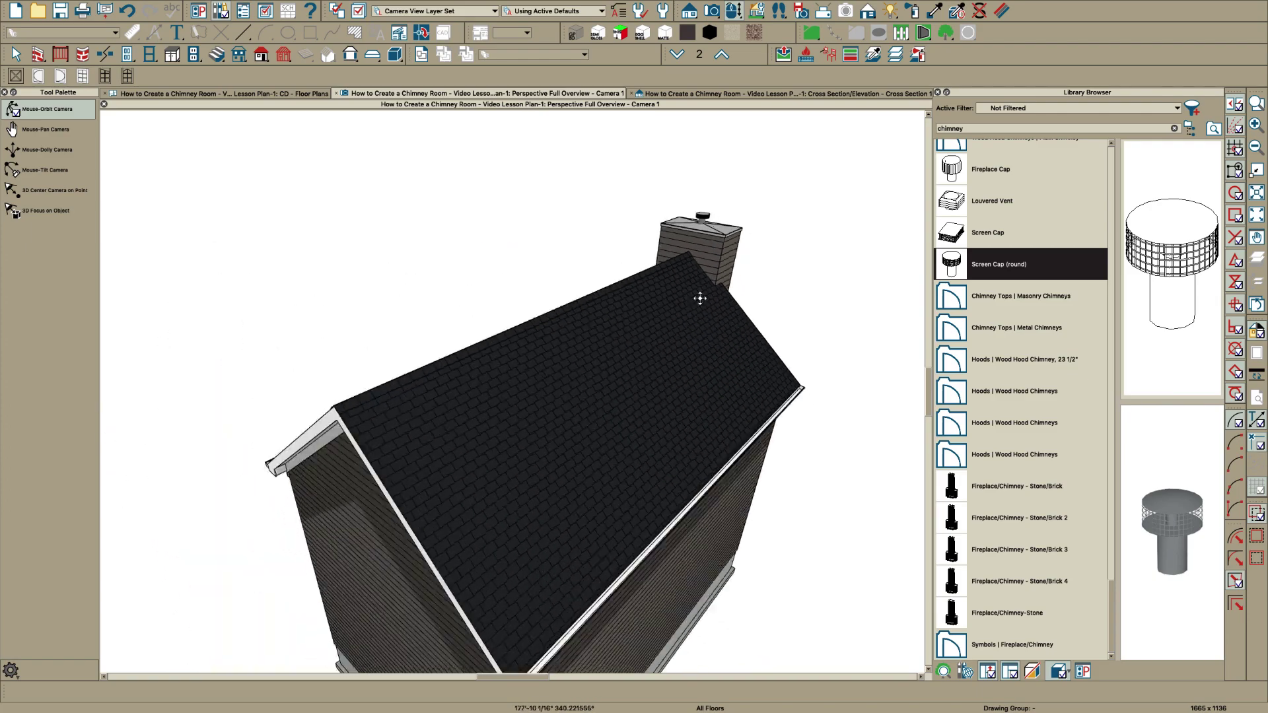
{"action": "left_click_drag", "start_coordinate": [700, 298], "coordinate": [508, 243]}
{"action": "scroll", "coordinate": [536, 254], "scroll_direction": "down", "scroll_amount": 3}
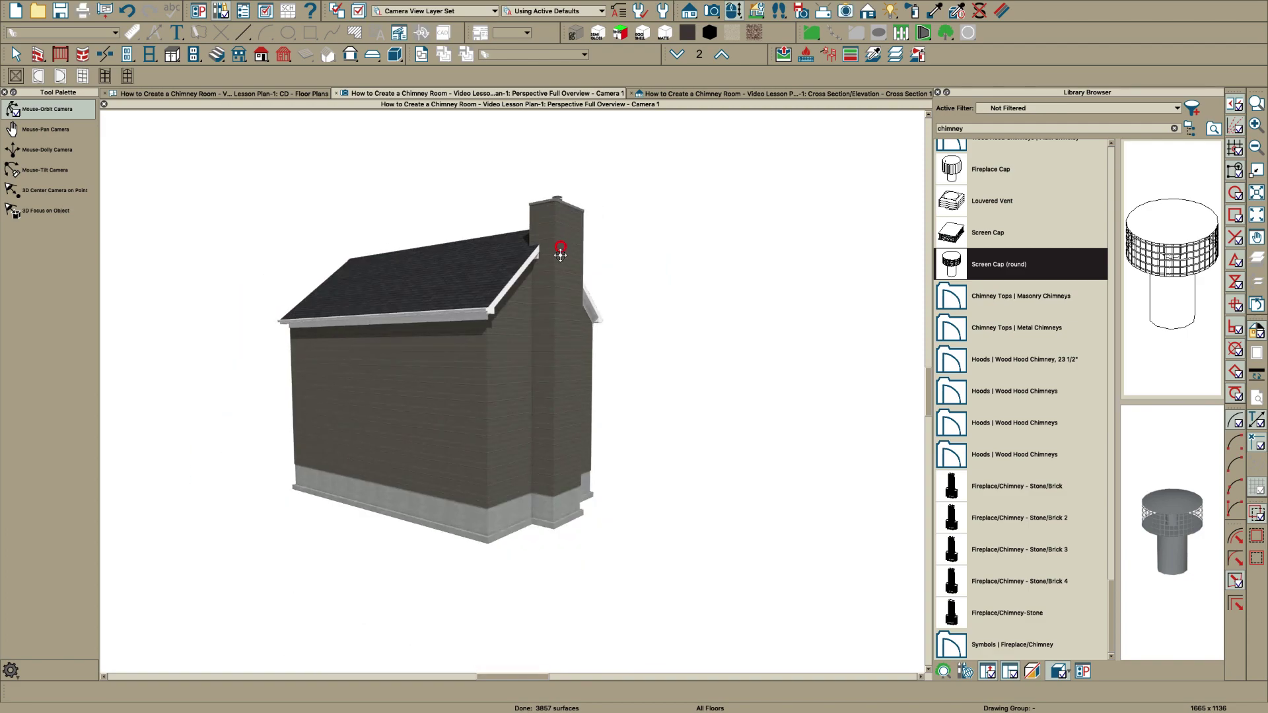
{"action": "left_click_drag", "start_coordinate": [560, 255], "coordinate": [451, 261]}
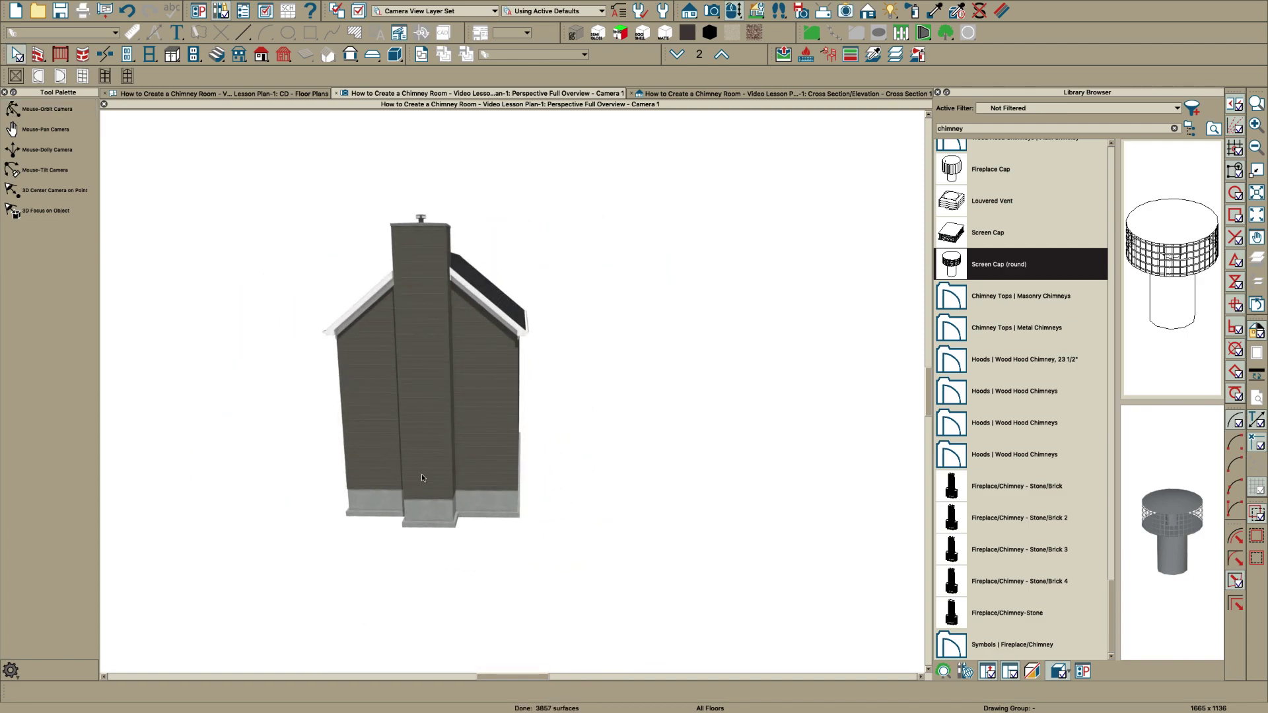
{"action": "scroll", "coordinate": [427, 449], "scroll_direction": "up", "scroll_amount": 3}
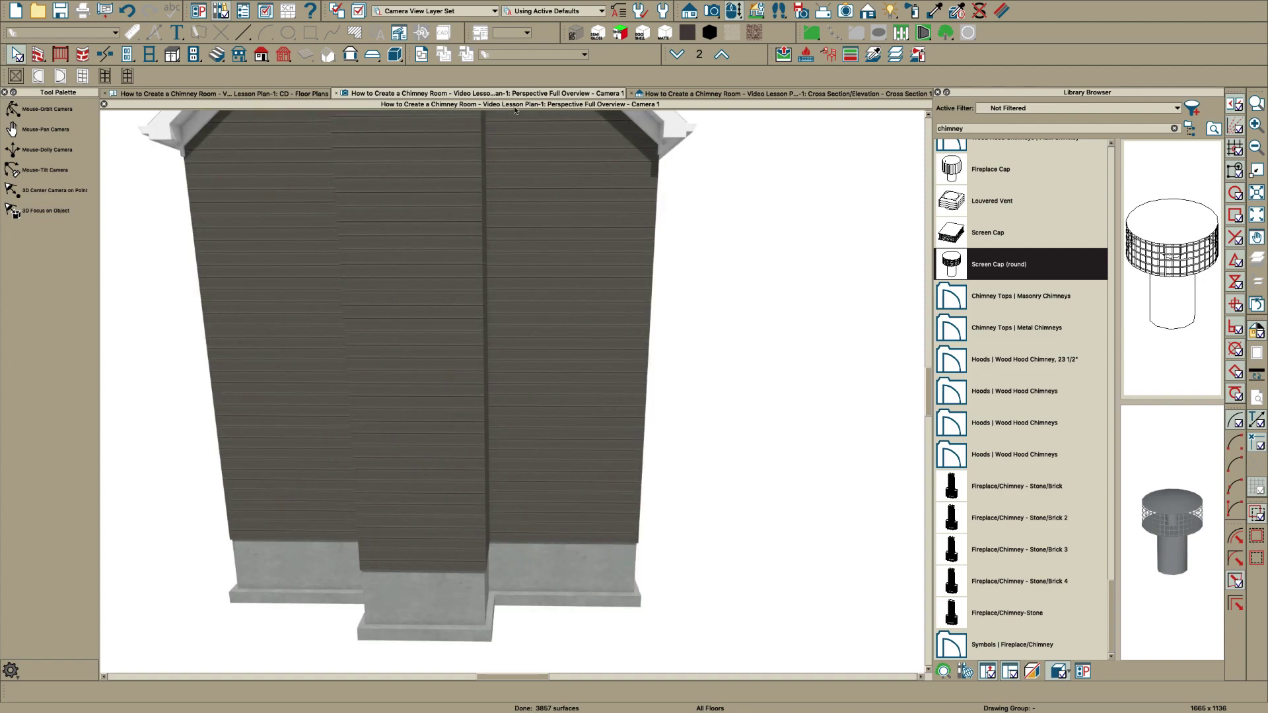
From the first-floor plan, rebuild the foundation as Walls with Footings with Automatically Rebuild Foundation enabled, accepting the loss of foundation plan work
{"action": "left_click", "coordinate": [288, 97]}
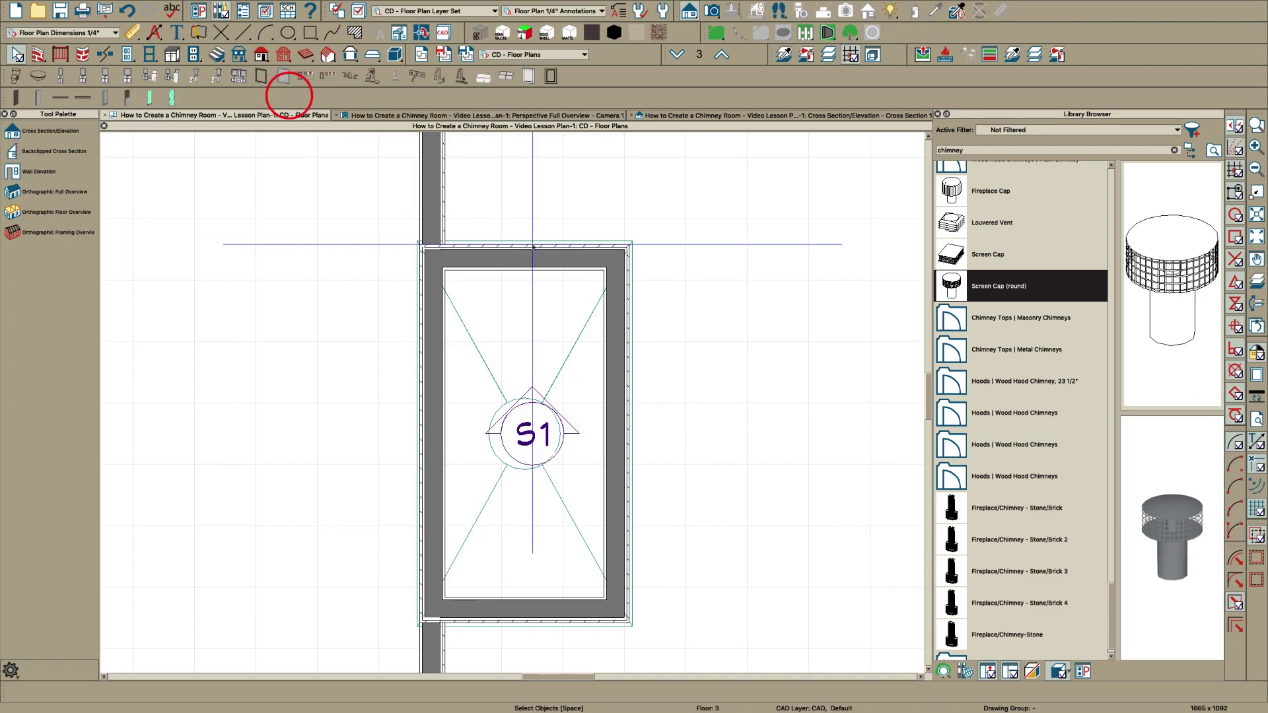
{"action": "left_click", "coordinate": [680, 51]}
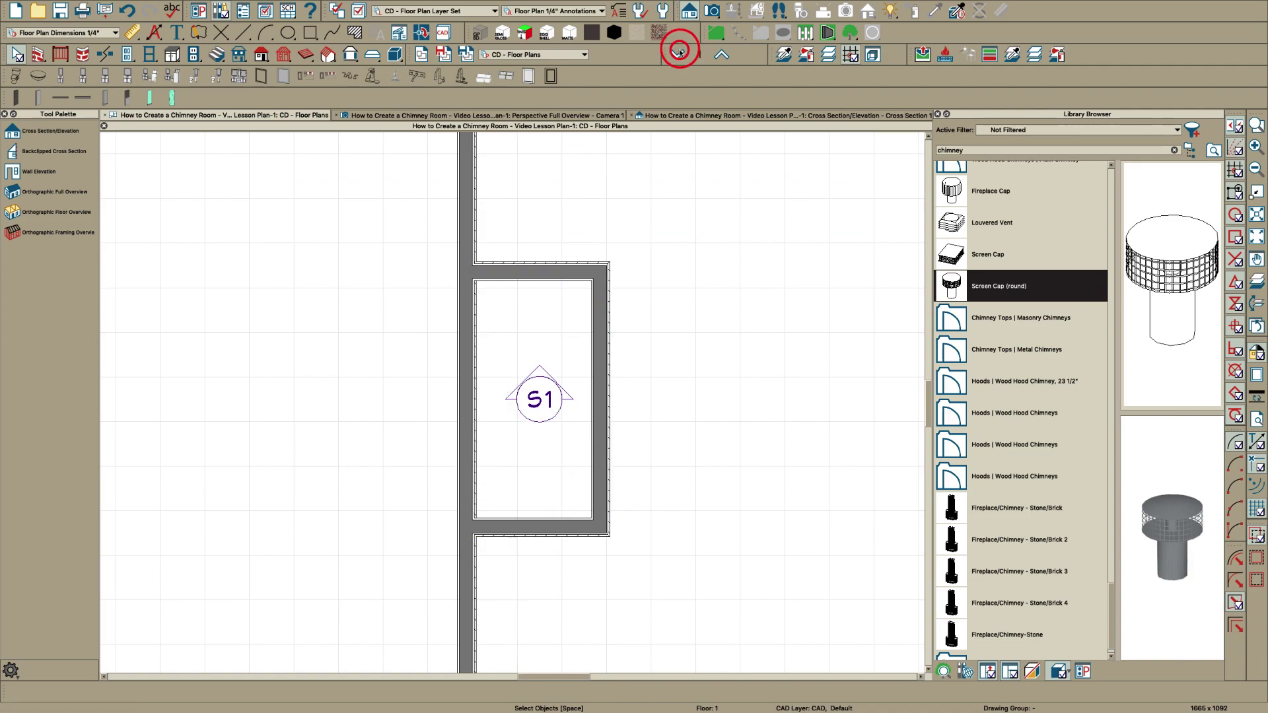
{"action": "left_click", "coordinate": [556, 266]}
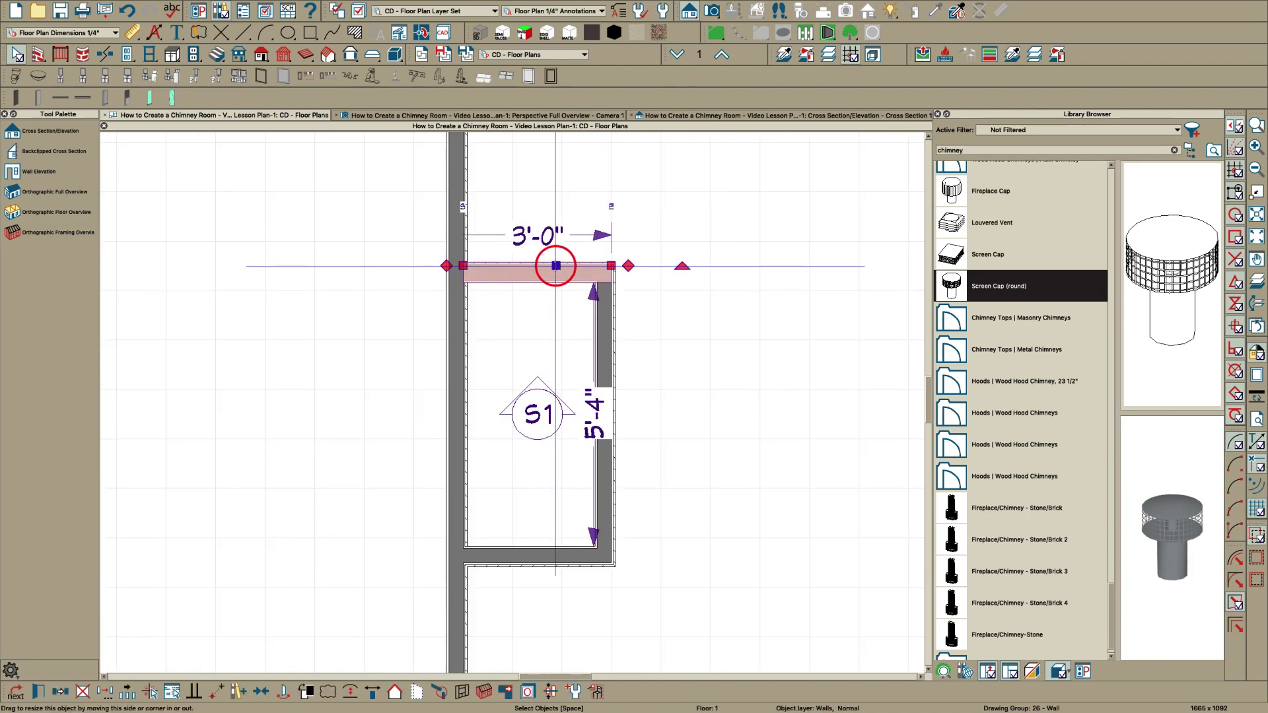
{"action": "key", "text": "f"}
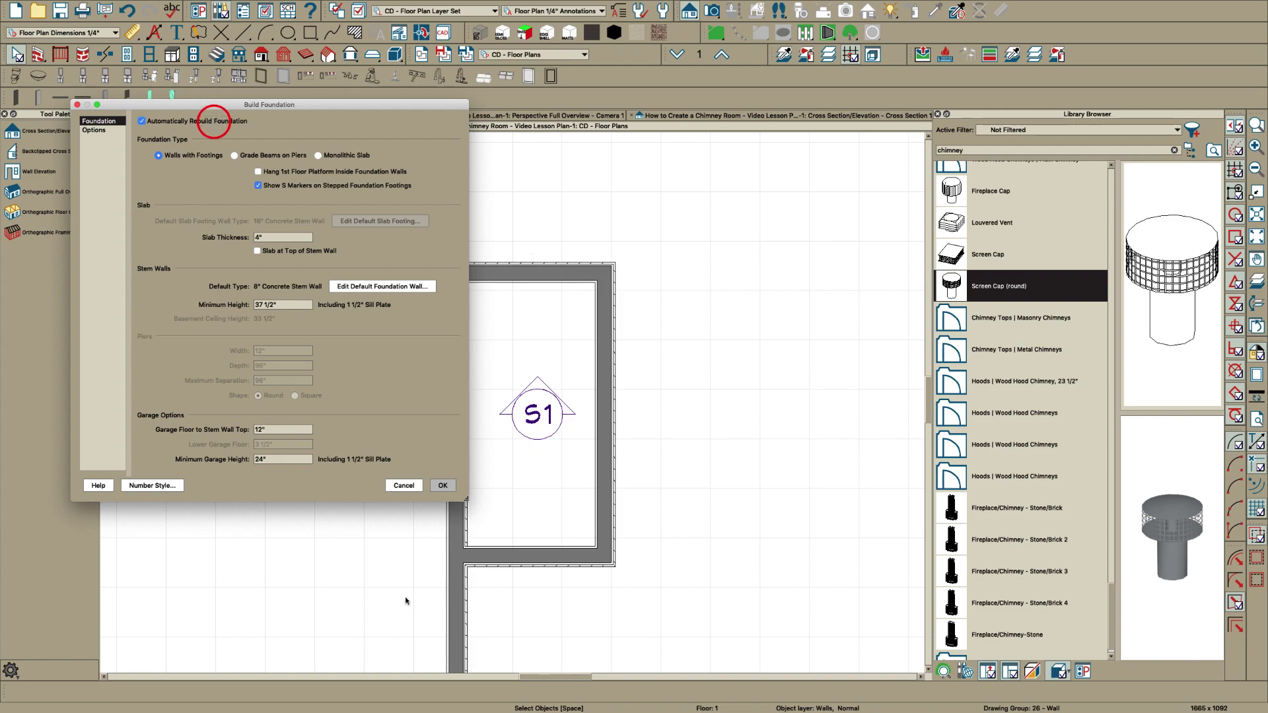
{"action": "left_click", "coordinate": [443, 486]}
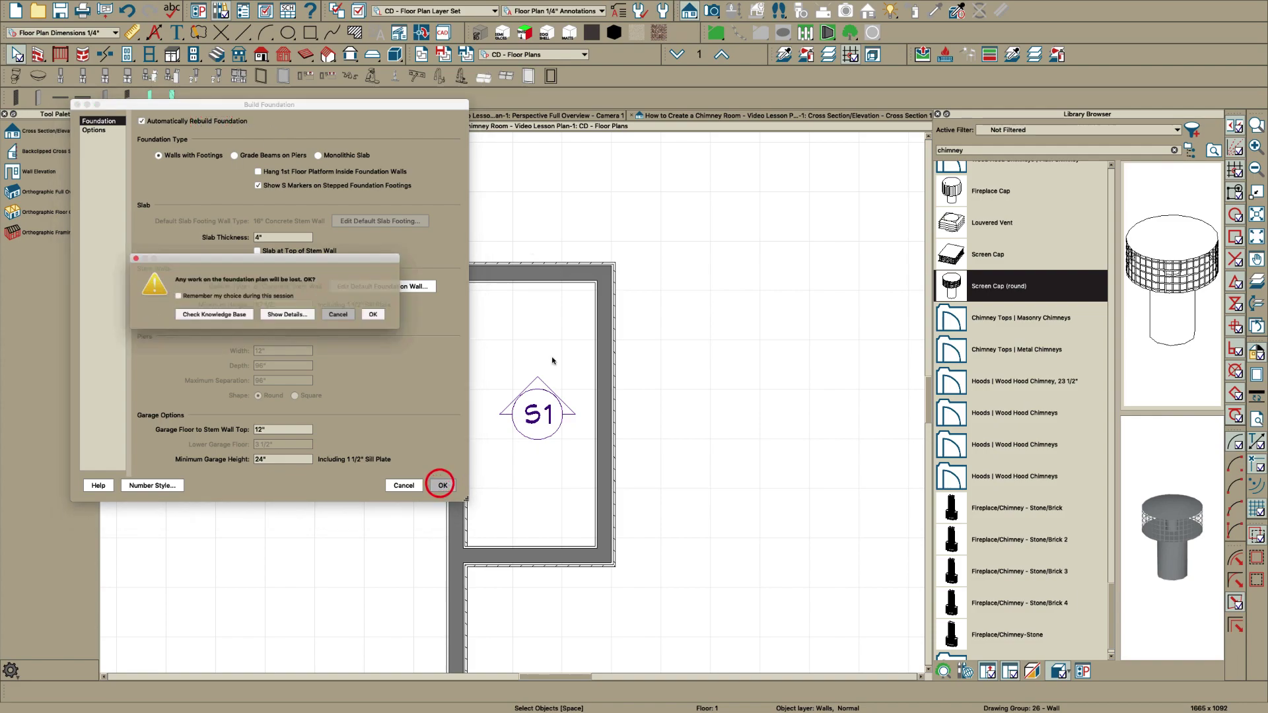
{"action": "left_click", "coordinate": [381, 317]}
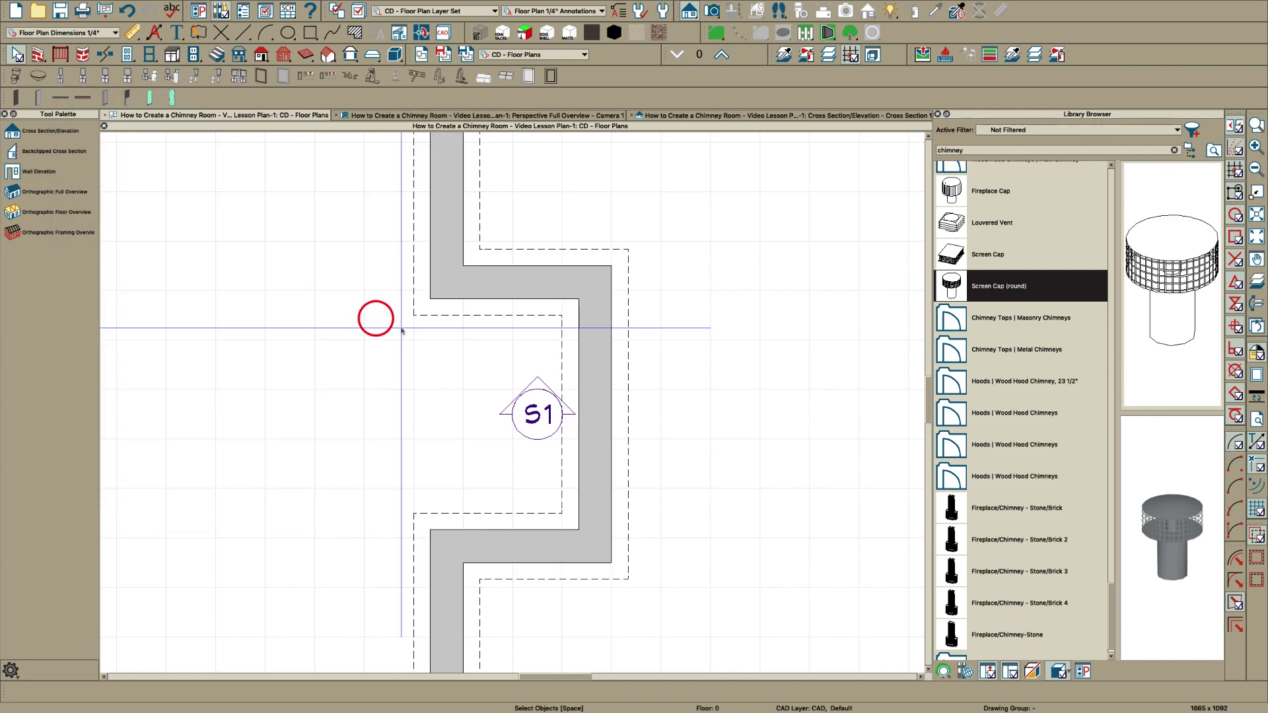
On floor 1, move the chimney room's upper side wall outward by 2'-0" relative to its start point
{"action": "left_click", "coordinate": [723, 57]}
{"action": "left_click", "coordinate": [536, 272]}
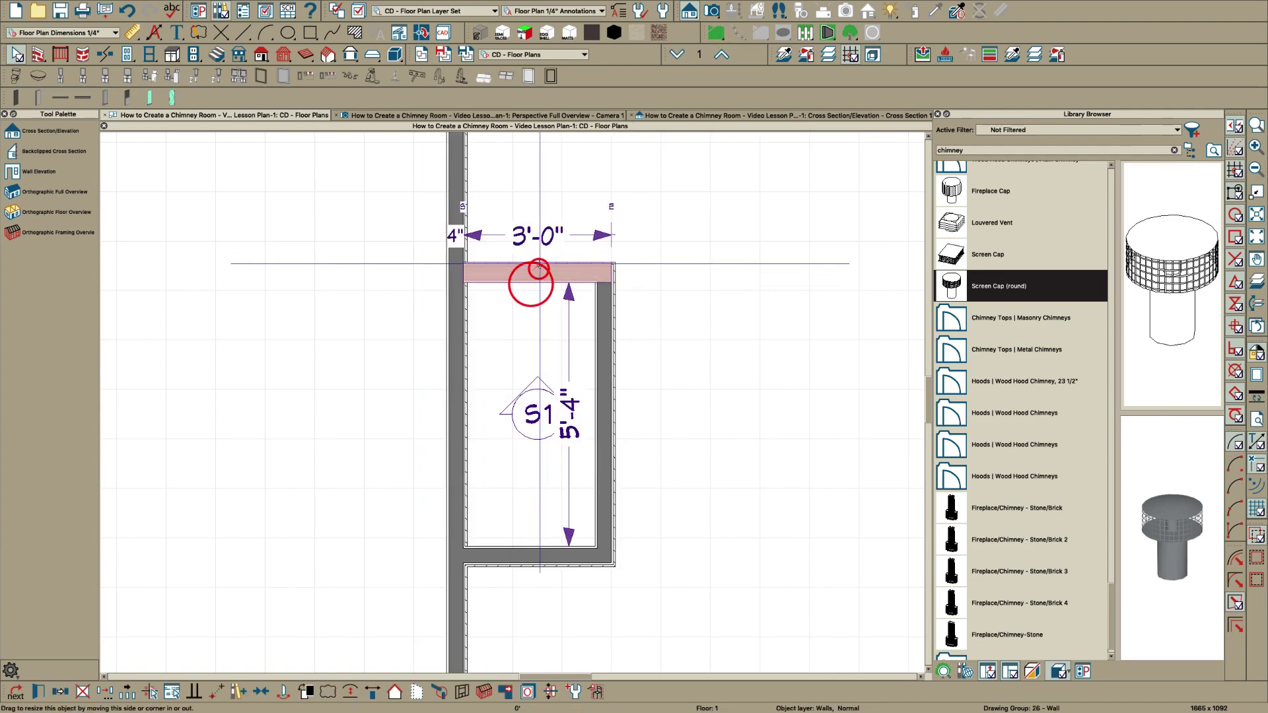
{"action": "left_click_drag", "start_coordinate": [538, 267], "coordinate": [550, 162]}
{"action": "key", "text": "Tab"}
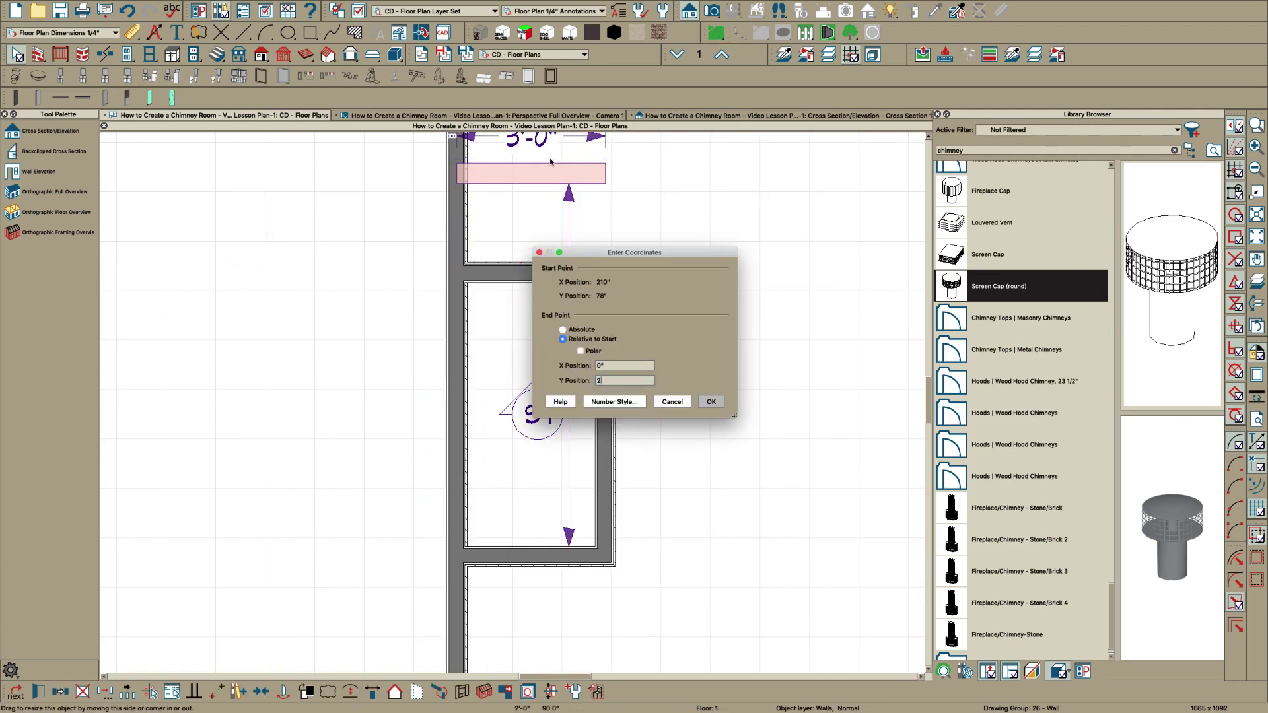
{"action": "key", "text": "Return"}
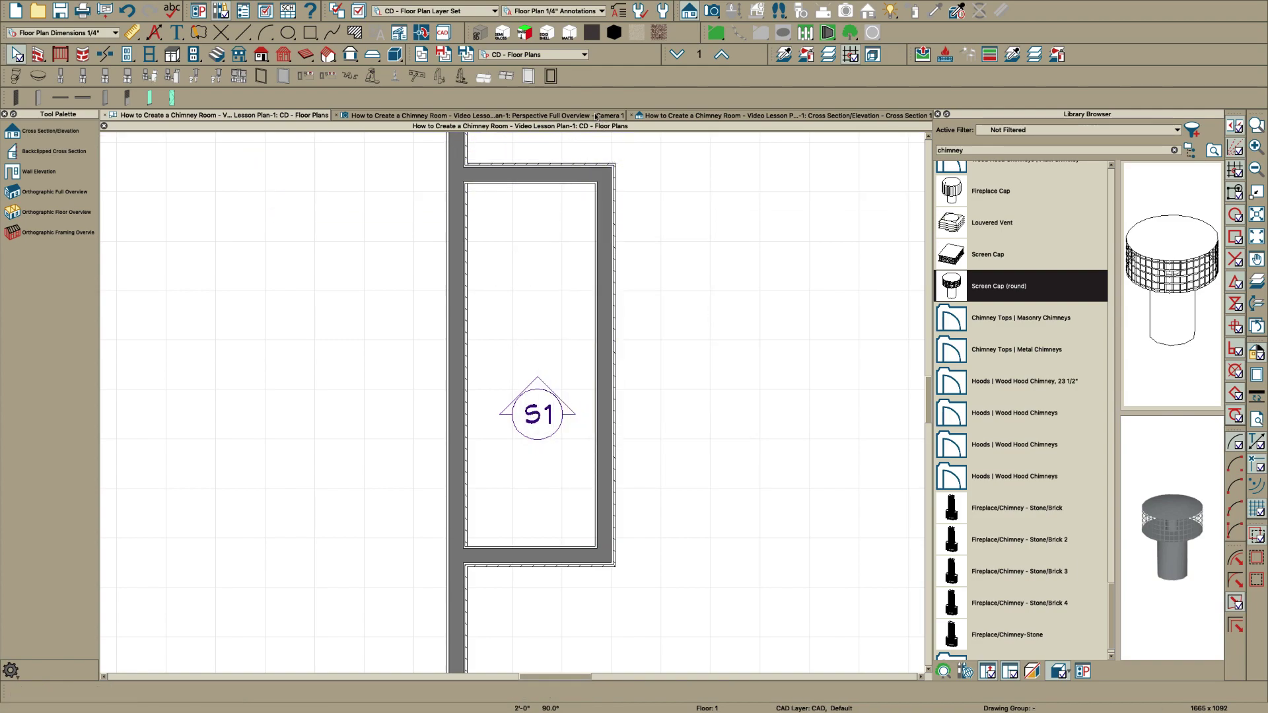
Turn on the reference display and compare the widened first-floor chimney room with the walls of the adjacent floors
{"action": "scroll", "coordinate": [701, 423], "scroll_direction": "down", "scroll_amount": 6}
{"action": "scroll", "coordinate": [602, 242], "scroll_direction": "up", "scroll_amount": 6}
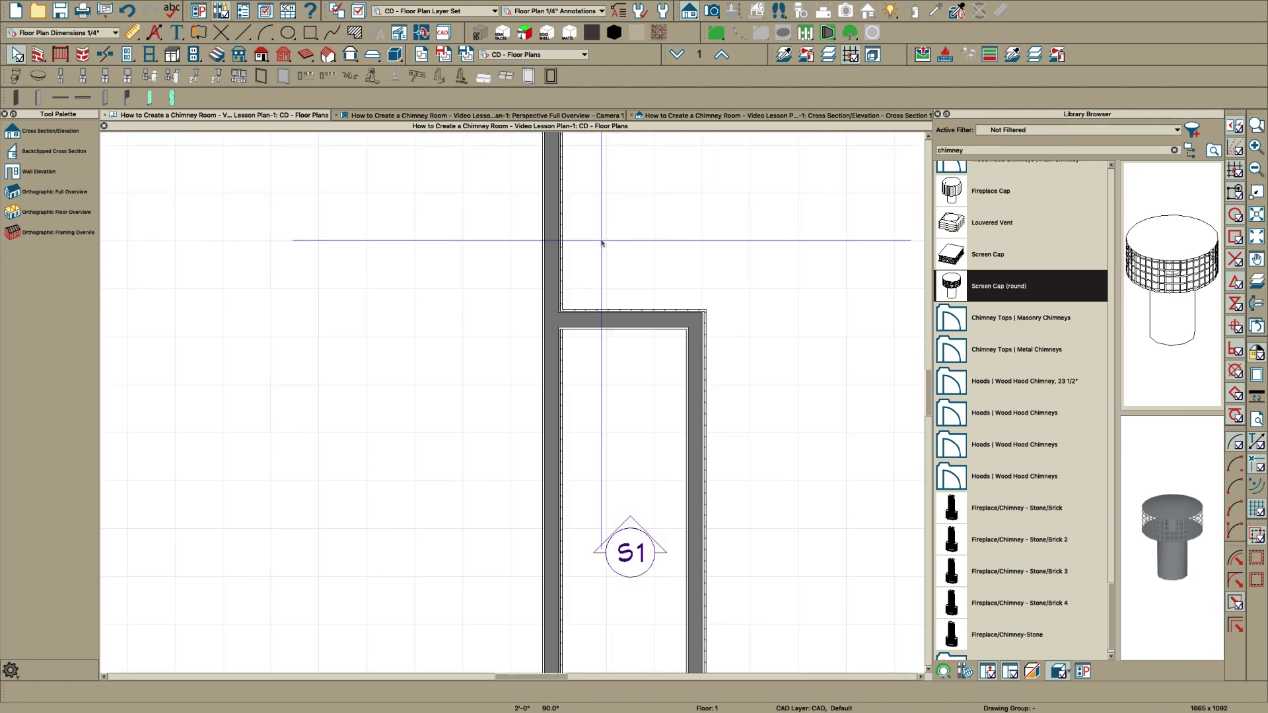
{"action": "key", "text": "F9"}
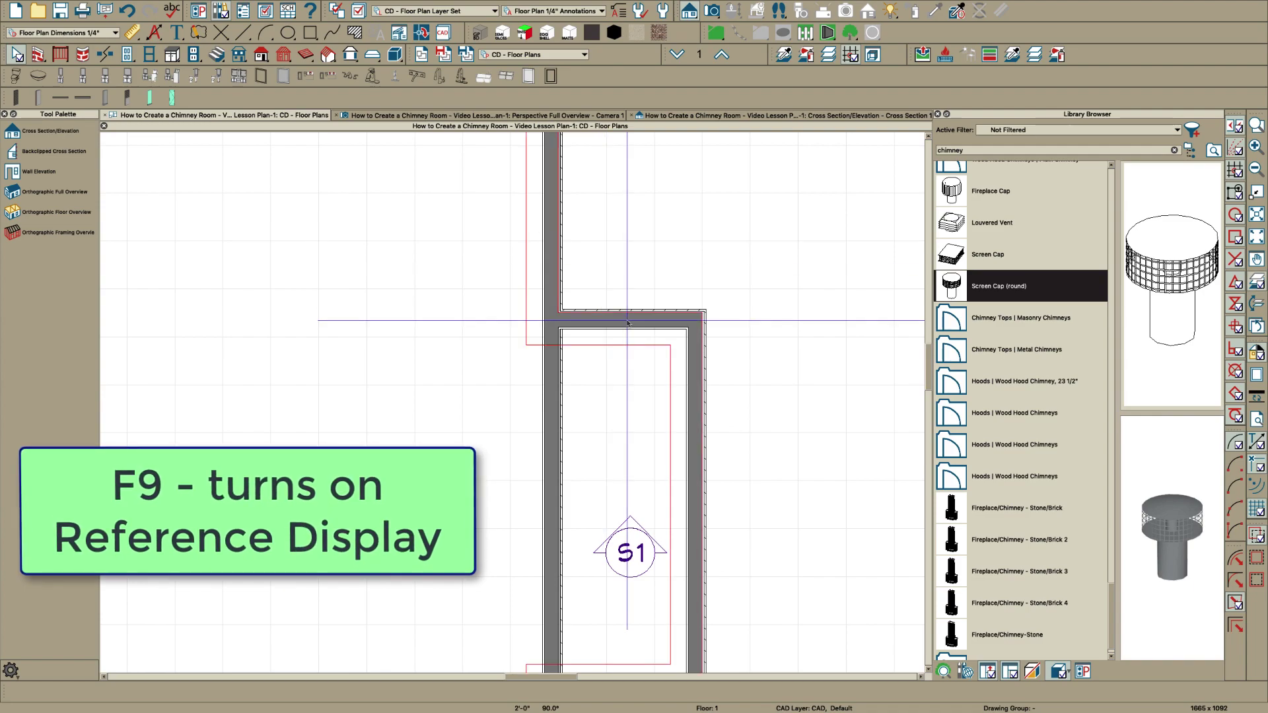
{"action": "scroll", "coordinate": [685, 394], "scroll_direction": "down", "scroll_amount": 2}
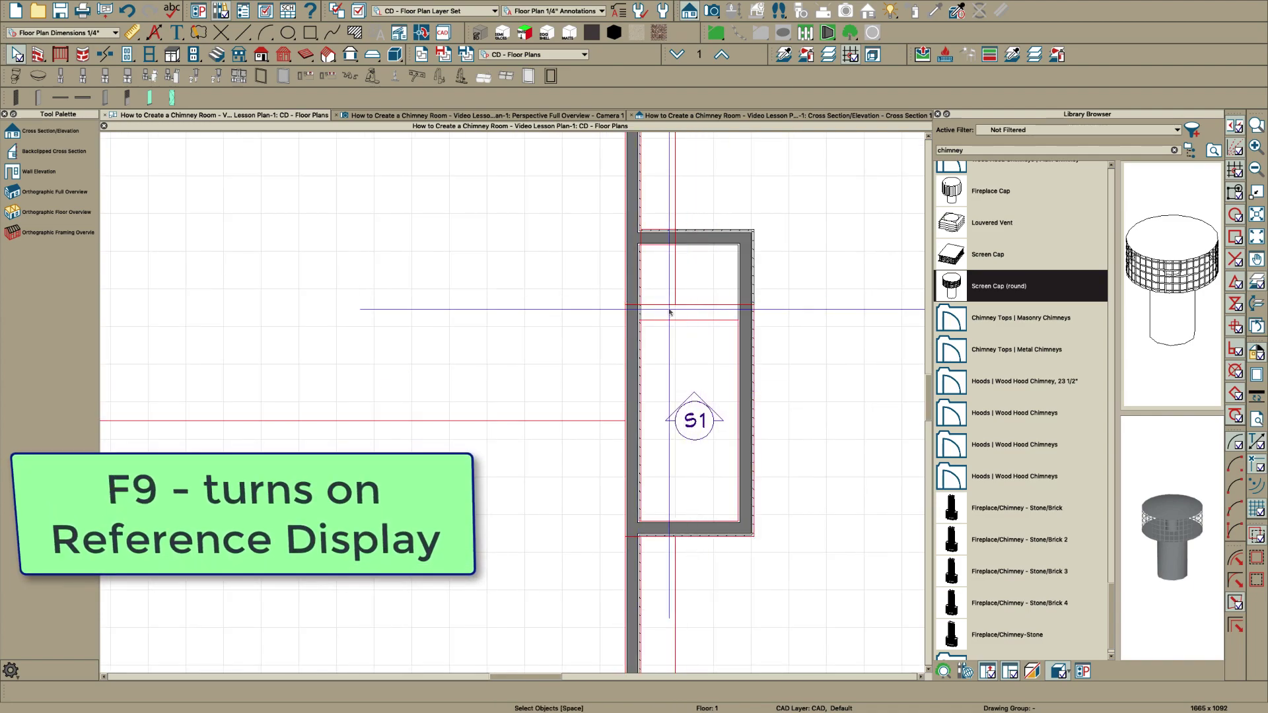
{"action": "scroll", "coordinate": [666, 314], "scroll_direction": "up", "scroll_amount": 2}
Draw a rectangular polyline about 2'-11 1/16" by 4 15/16" across the chimney room over the reference outline of the floor above's side wall
{"action": "key", "text": "1"}
{"action": "key", "text": "2"}
{"action": "scroll", "coordinate": [646, 323], "scroll_direction": "up", "scroll_amount": 1}
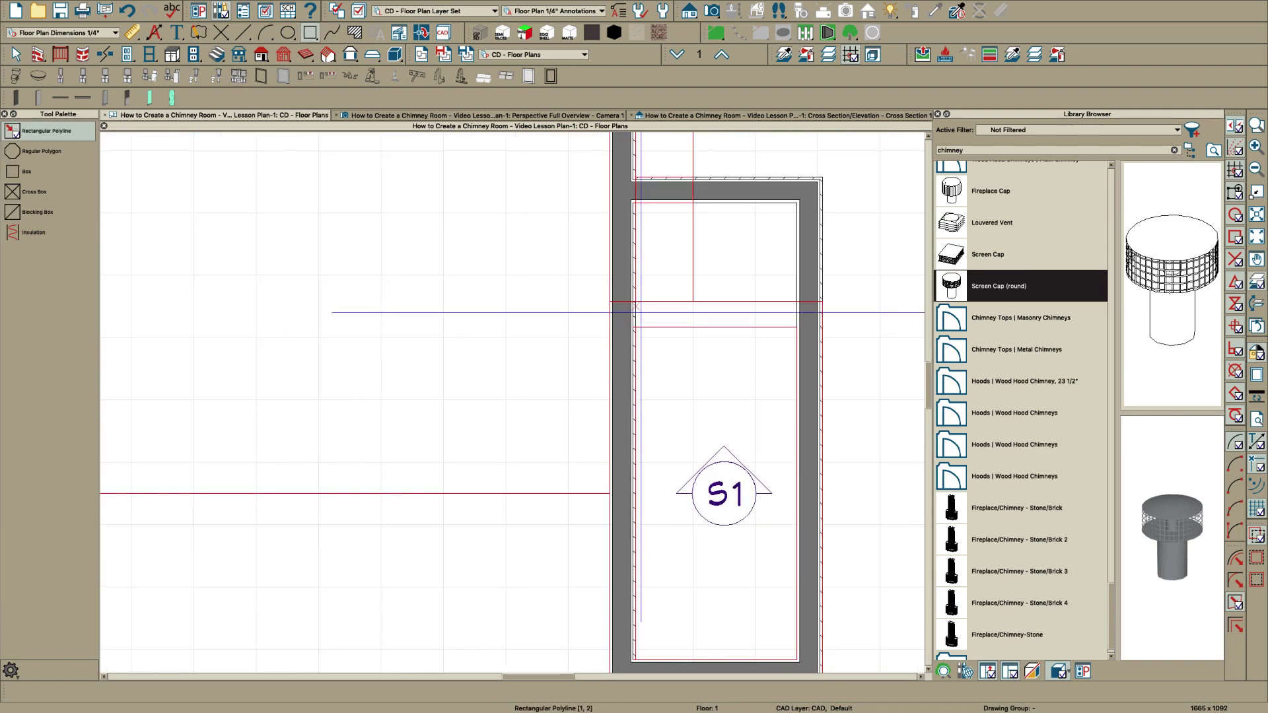
{"action": "left_click_drag", "start_coordinate": [640, 300], "coordinate": [814, 328]}
{"action": "key", "text": "space"}
{"action": "scroll", "coordinate": [664, 328], "scroll_direction": "up", "scroll_amount": 2}
Give the rectangular polyline a dashed line style and a line weight of 2, both independent of its layer
{"action": "left_click", "coordinate": [664, 326]}
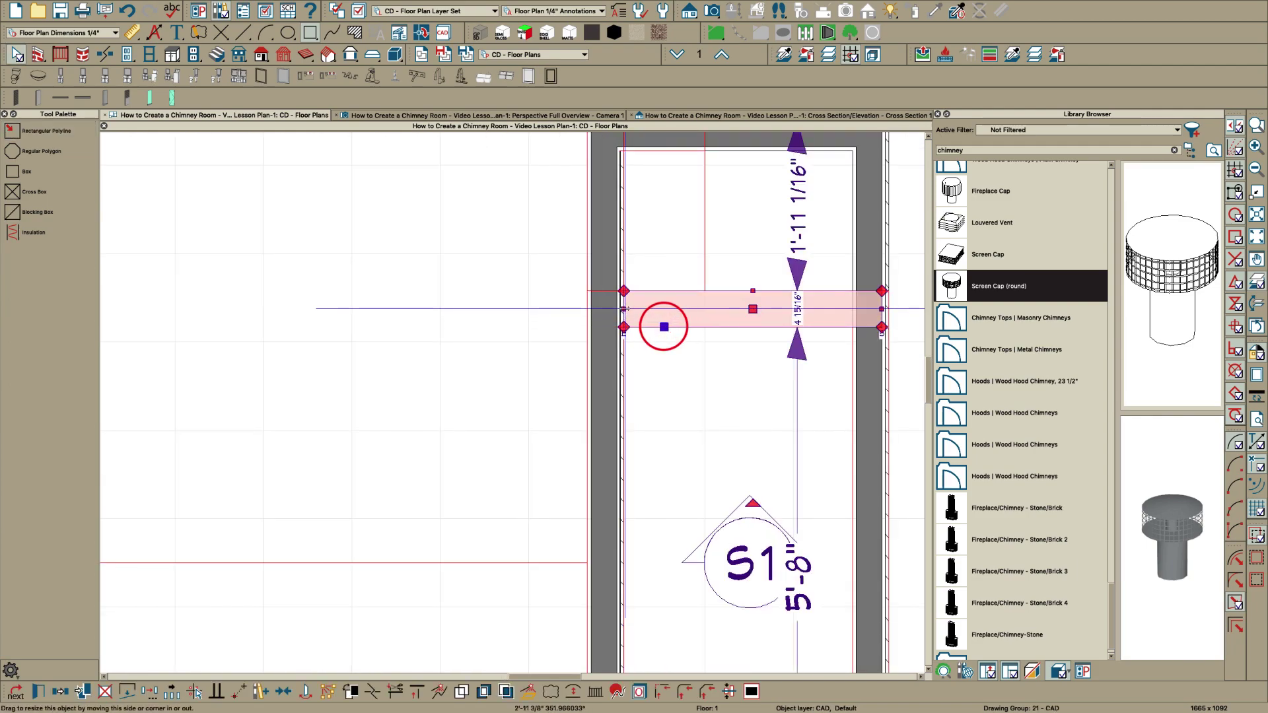
{"action": "left_click", "coordinate": [623, 309]}
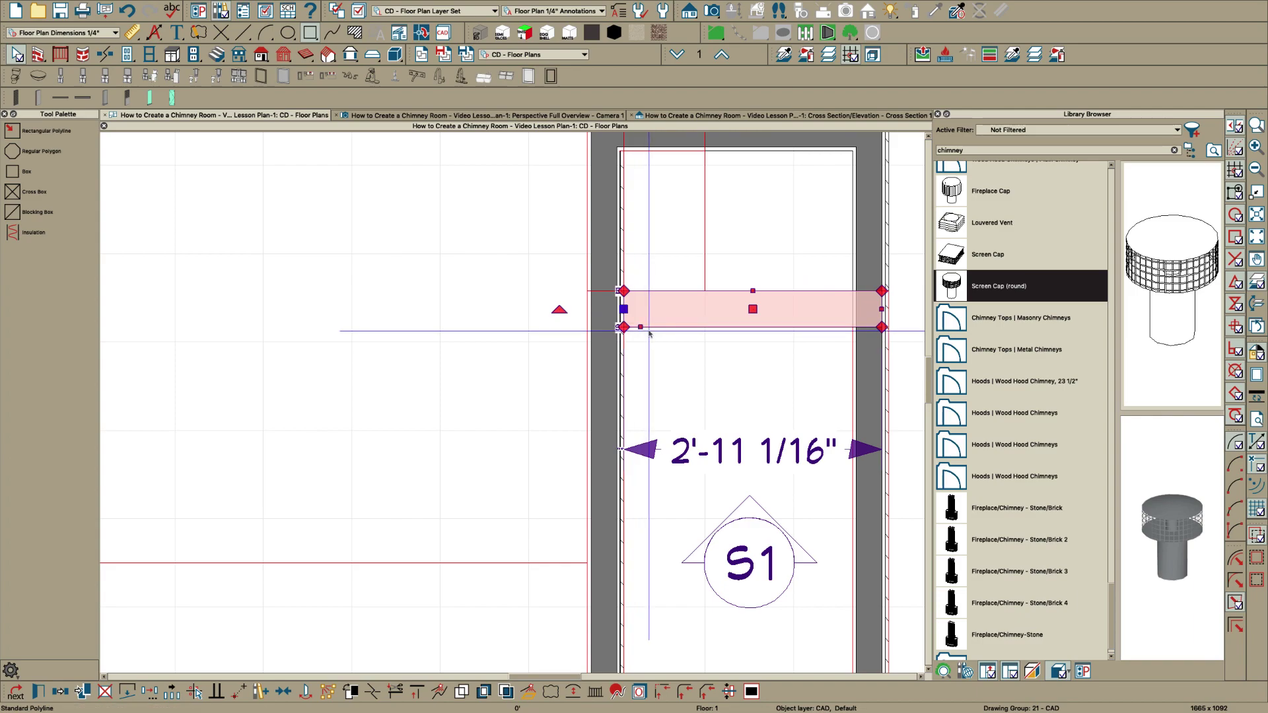
{"action": "double_click", "coordinate": [645, 331]}
{"action": "left_click", "coordinate": [976, 325]}
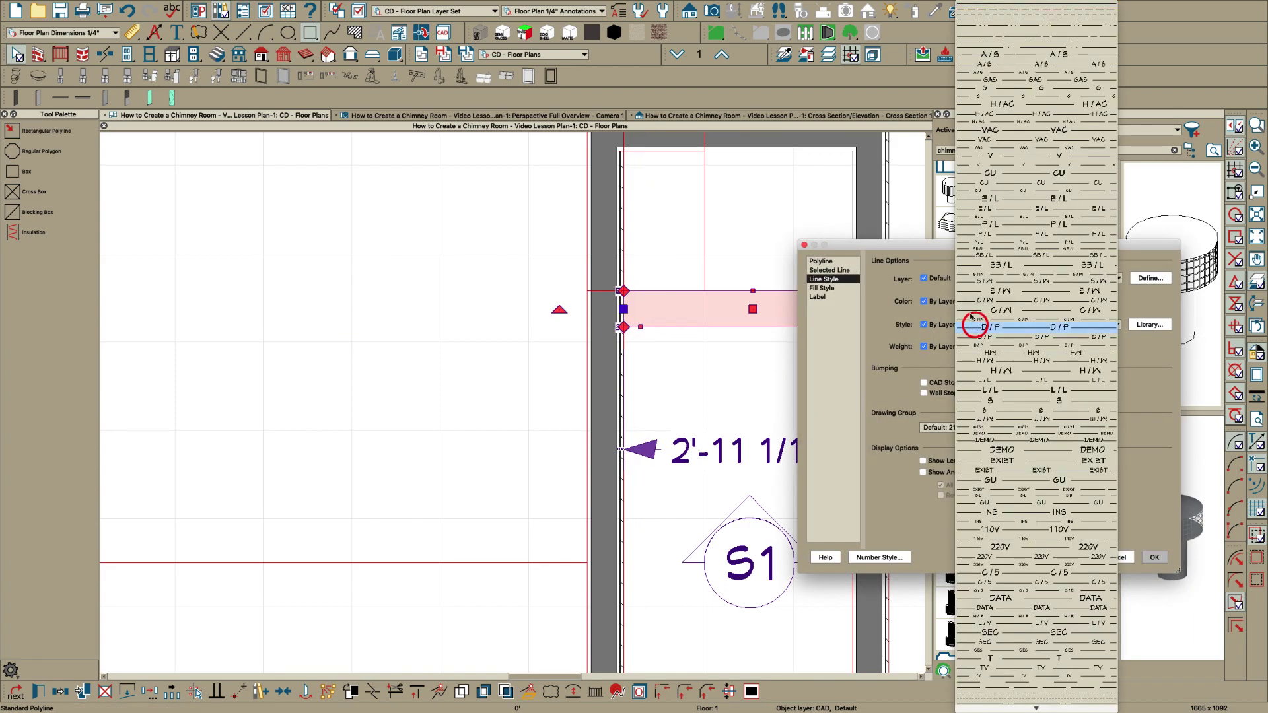
{"action": "left_click", "coordinate": [1015, 11]}
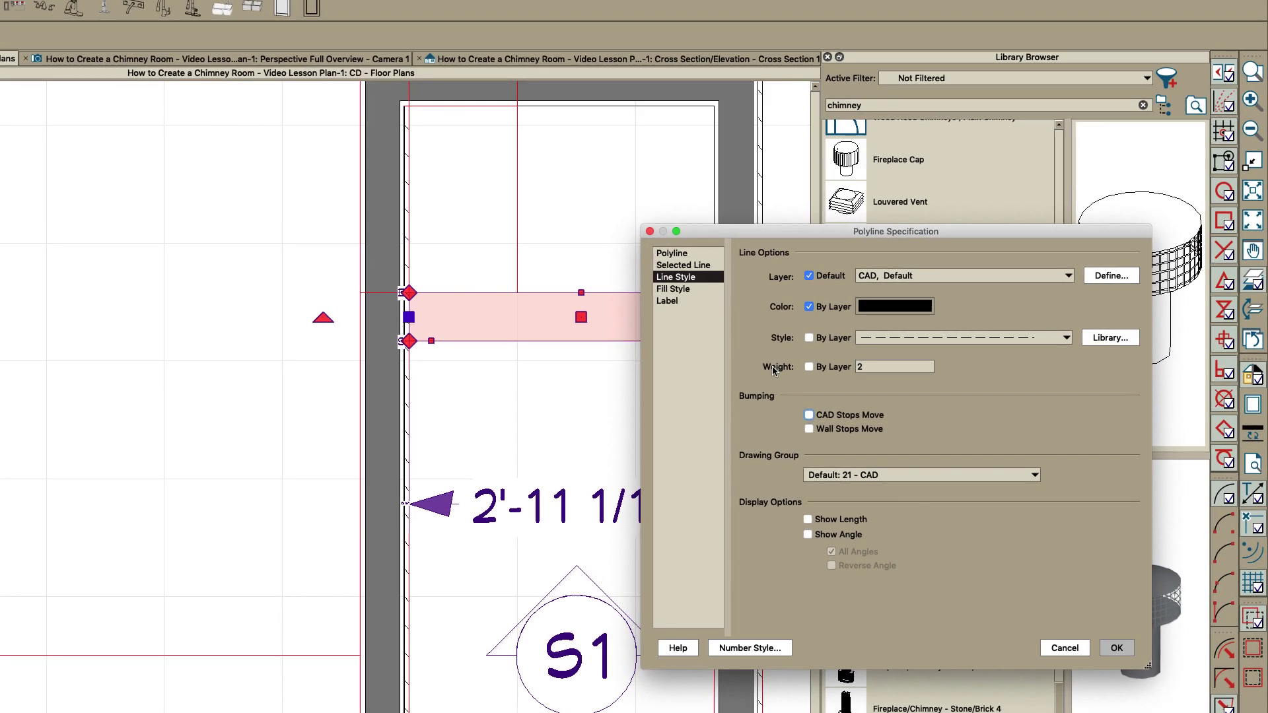
{"action": "key", "text": "Return"}
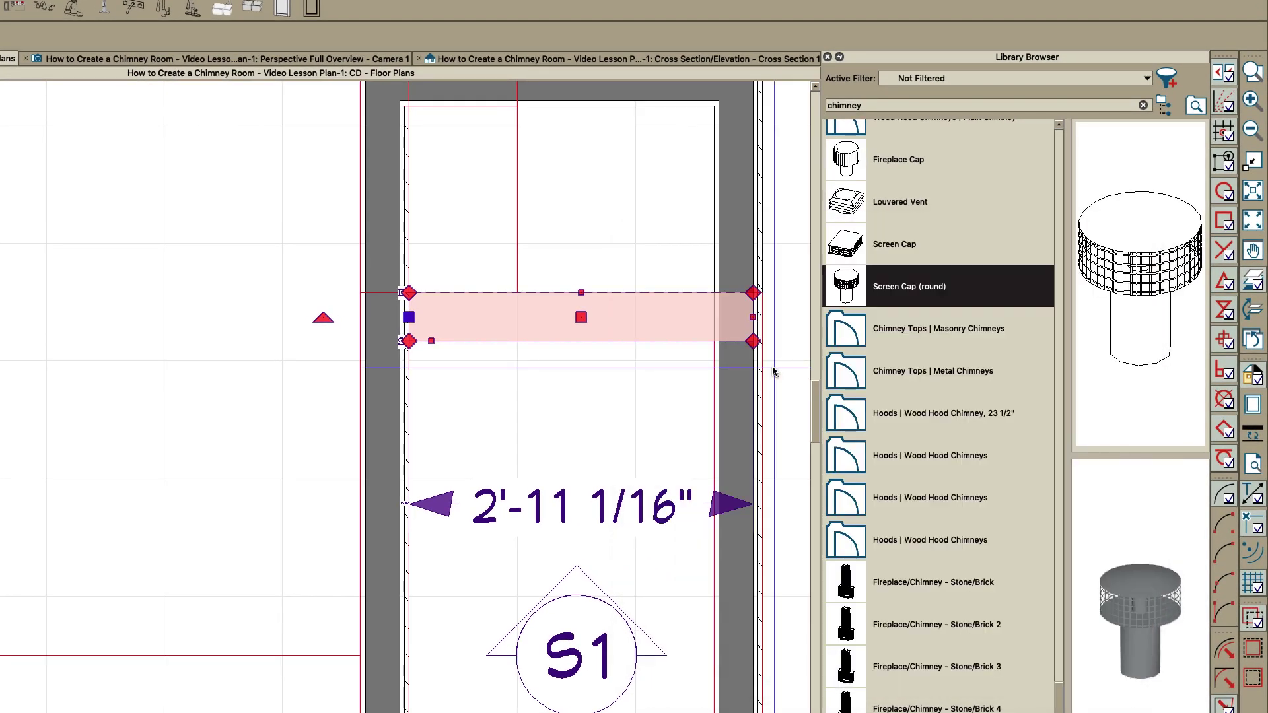
Draw a roof plane about 1'-0" wide from the chimney room's upper side wall toward the dashed rectangle, with its baseline over the wall top
{"action": "left_click", "coordinate": [774, 372]}
{"action": "scroll", "coordinate": [461, 412], "scroll_direction": "down", "scroll_amount": 1}
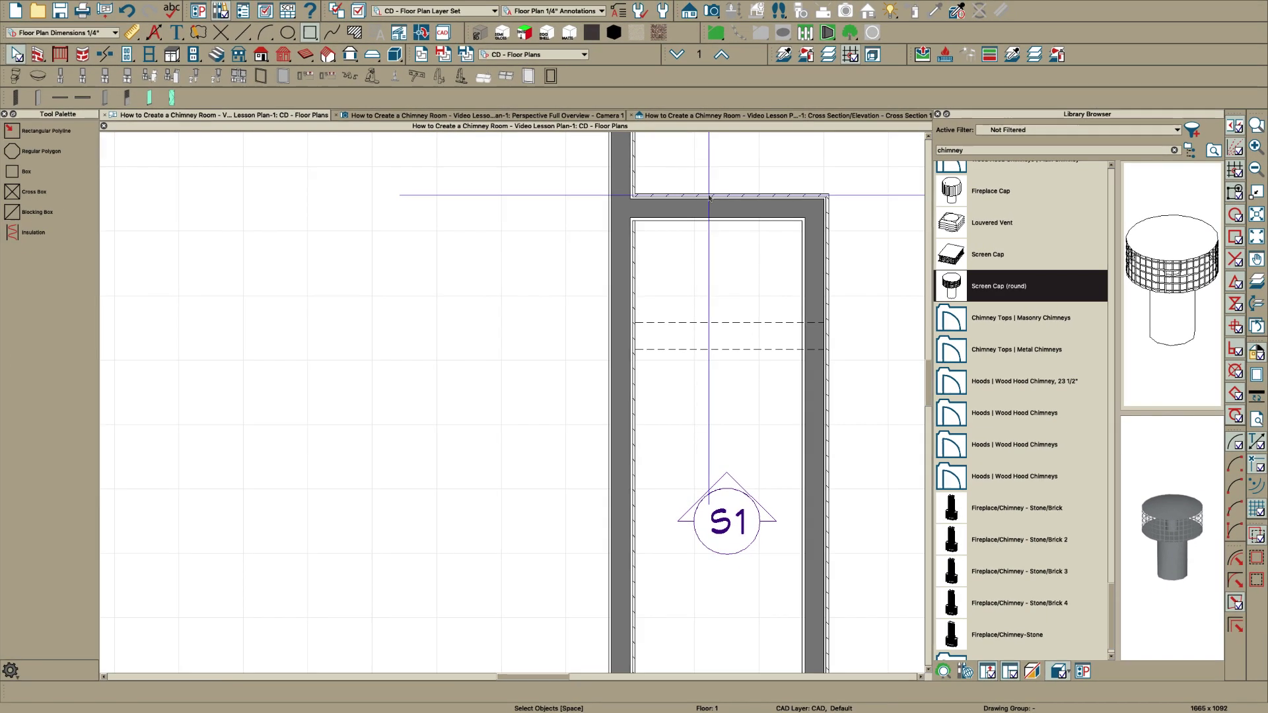
{"action": "key", "text": "q"}
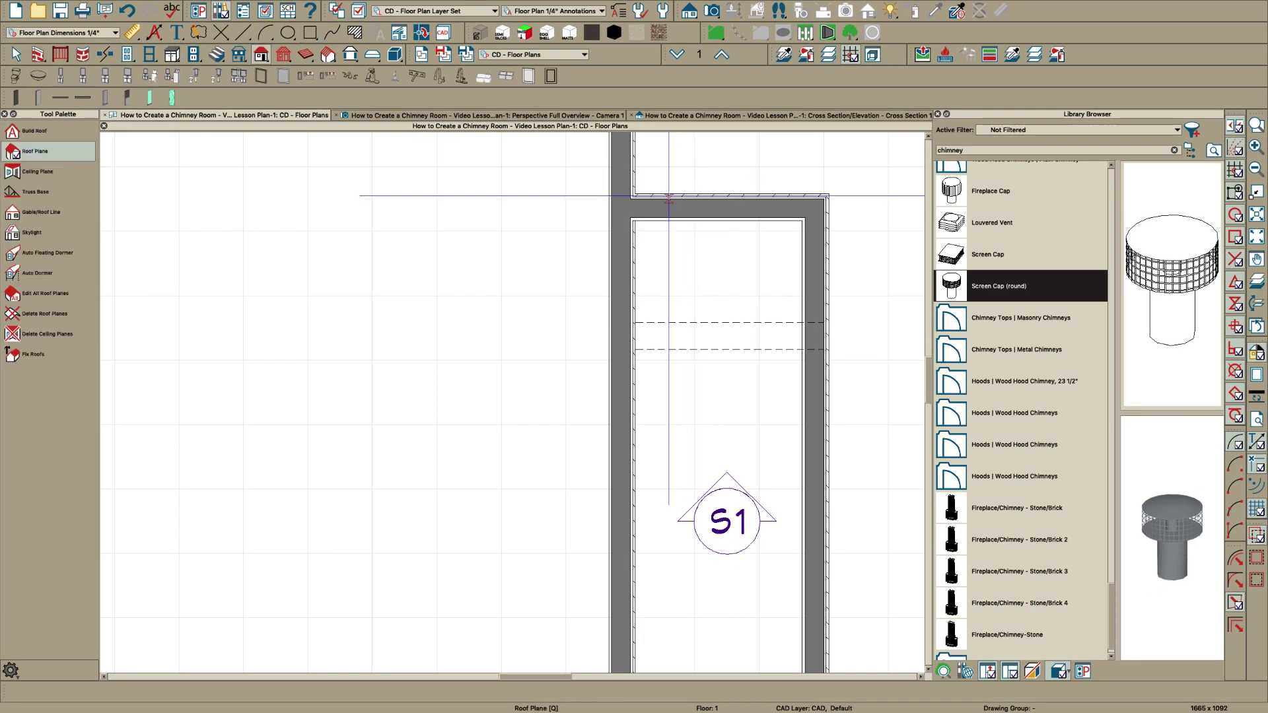
{"action": "left_click_drag", "start_coordinate": [668, 196], "coordinate": [733, 199]}
{"action": "left_click_drag", "start_coordinate": [729, 322], "coordinate": [729, 322]}
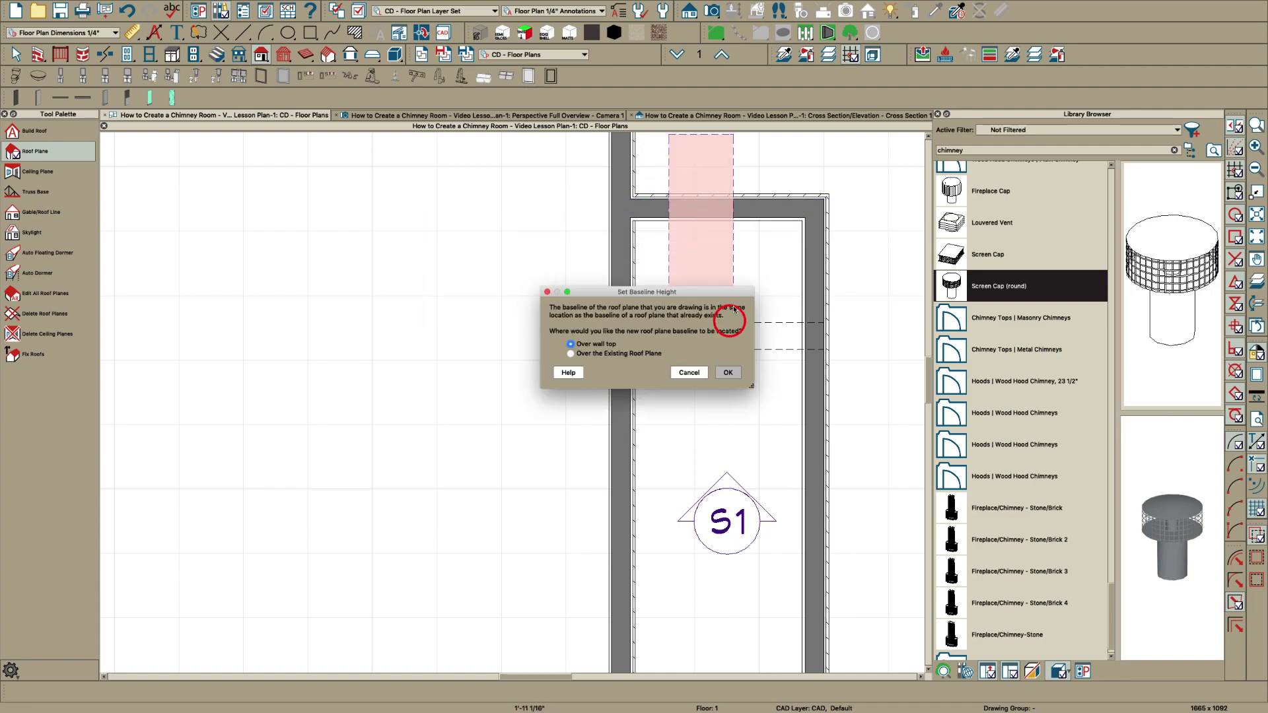
{"action": "left_click", "coordinate": [723, 373]}
Stretch the new roof plane's side edges to the house's exterior wall and slightly past the chimney room's outer wall
{"action": "left_click", "coordinate": [729, 271]}
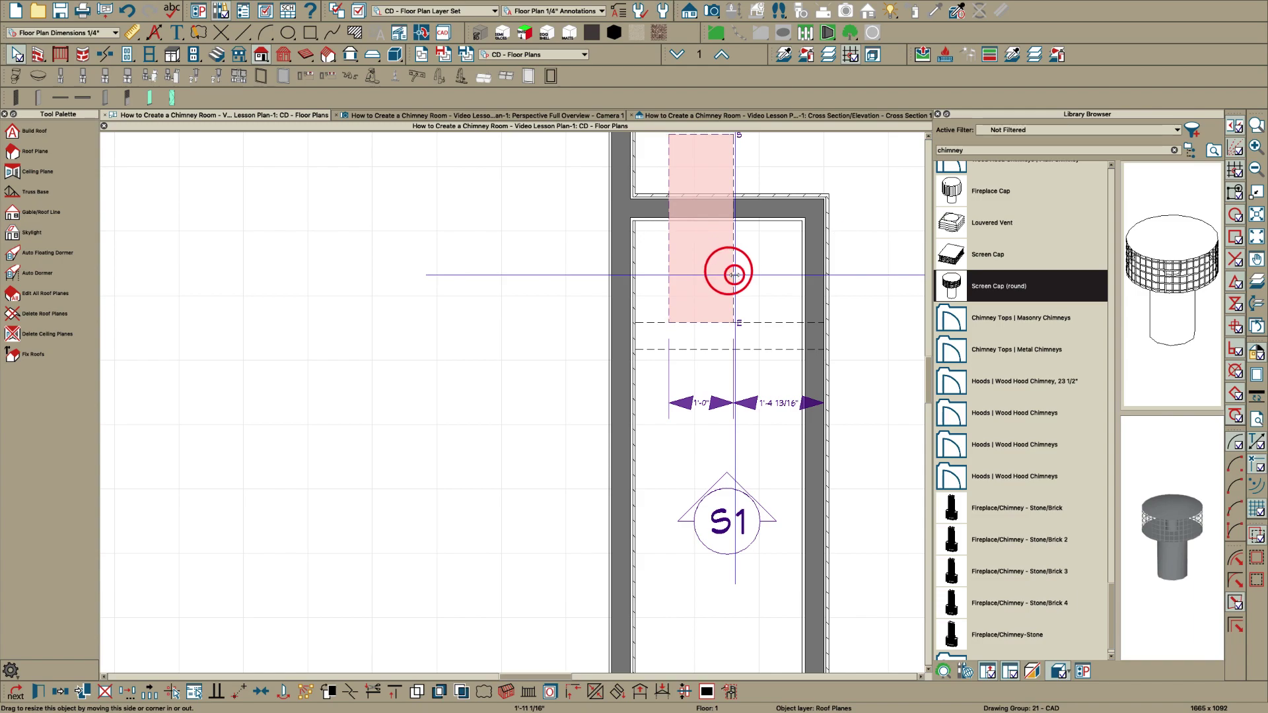
{"action": "left_click_drag", "start_coordinate": [733, 273], "coordinate": [838, 283]}
{"action": "scroll", "coordinate": [698, 278], "scroll_direction": "down", "scroll_amount": 2}
{"action": "scroll", "coordinate": [680, 272], "scroll_direction": "up", "scroll_amount": 1}
{"action": "left_click_drag", "start_coordinate": [682, 282], "coordinate": [679, 283]}
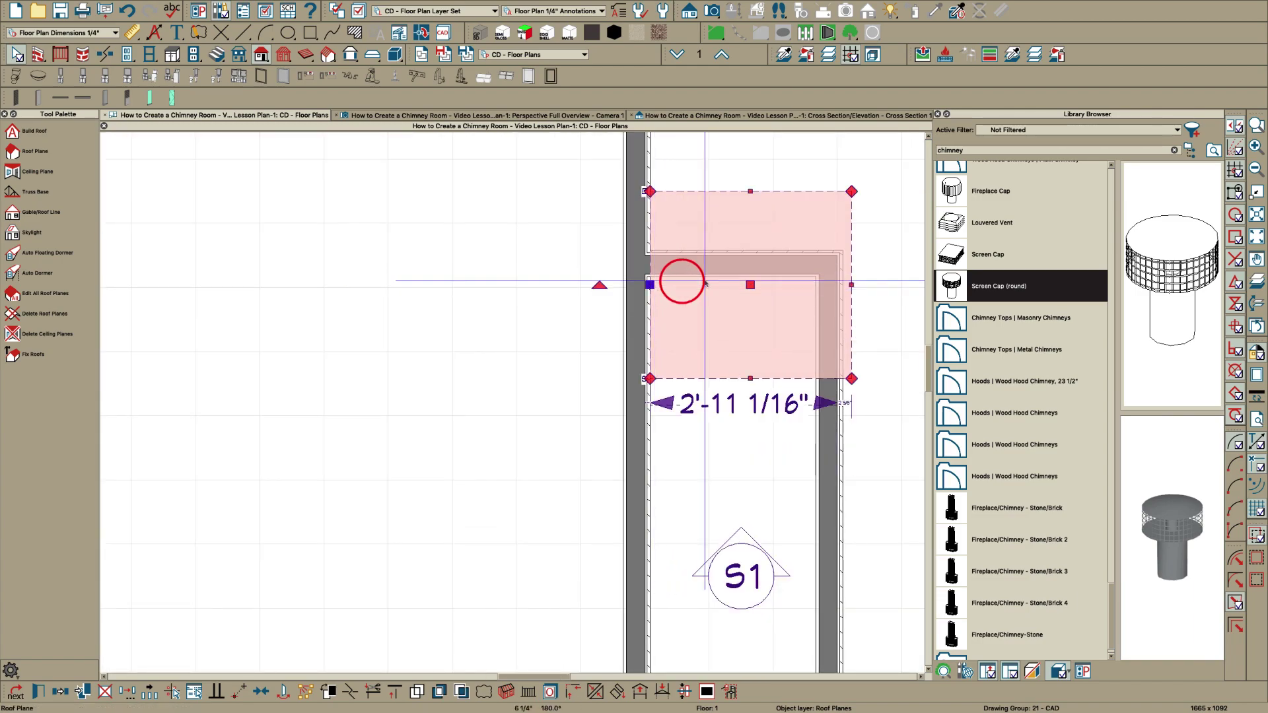
Inspect the small chimney shoulder roof in the perspective overview and look at its roof plane specification without changing it
{"action": "left_click", "coordinate": [584, 117]}
{"action": "scroll", "coordinate": [565, 329], "scroll_direction": "down", "scroll_amount": 5}
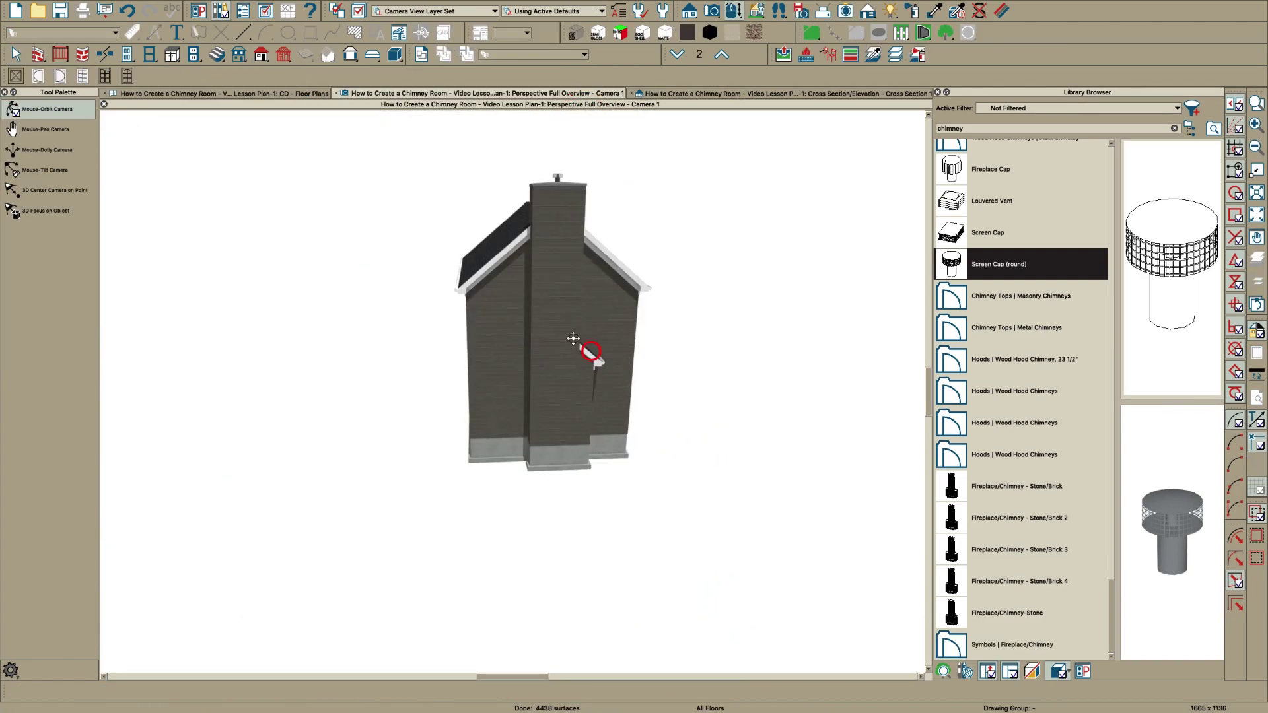
{"action": "left_click_drag", "start_coordinate": [573, 338], "coordinate": [532, 318]}
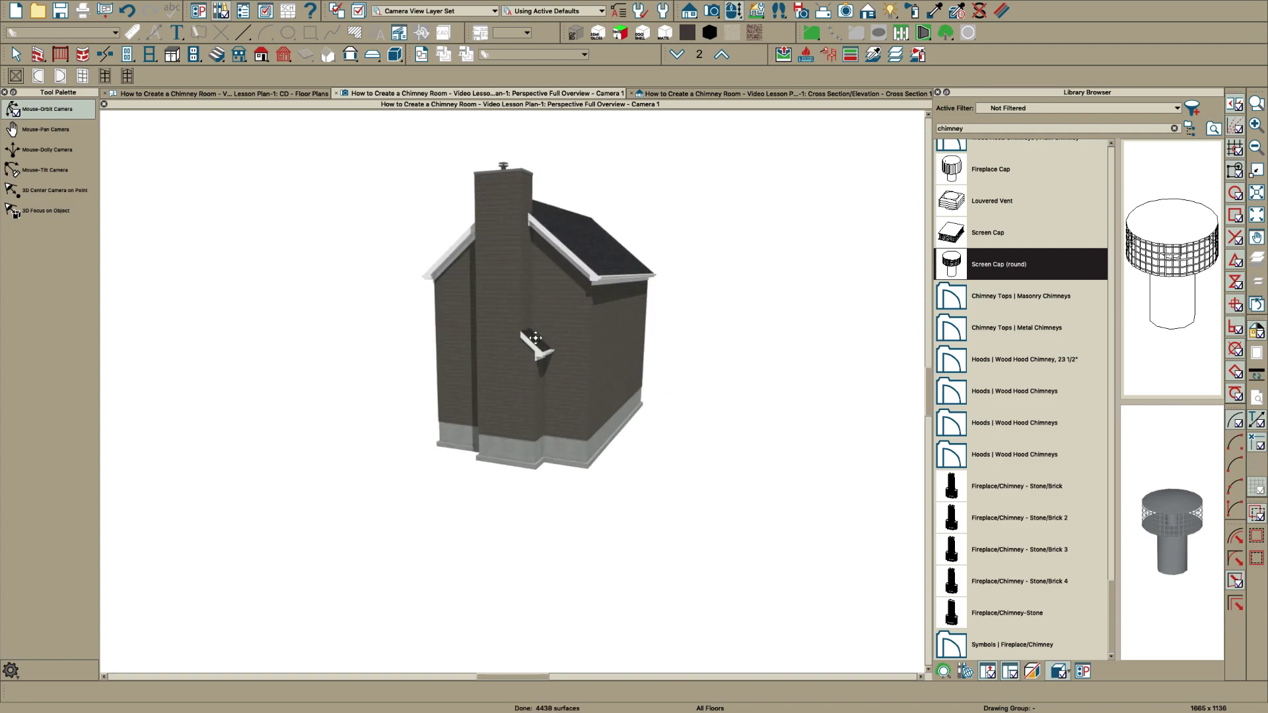
{"action": "scroll", "coordinate": [533, 330], "scroll_direction": "up", "scroll_amount": 5}
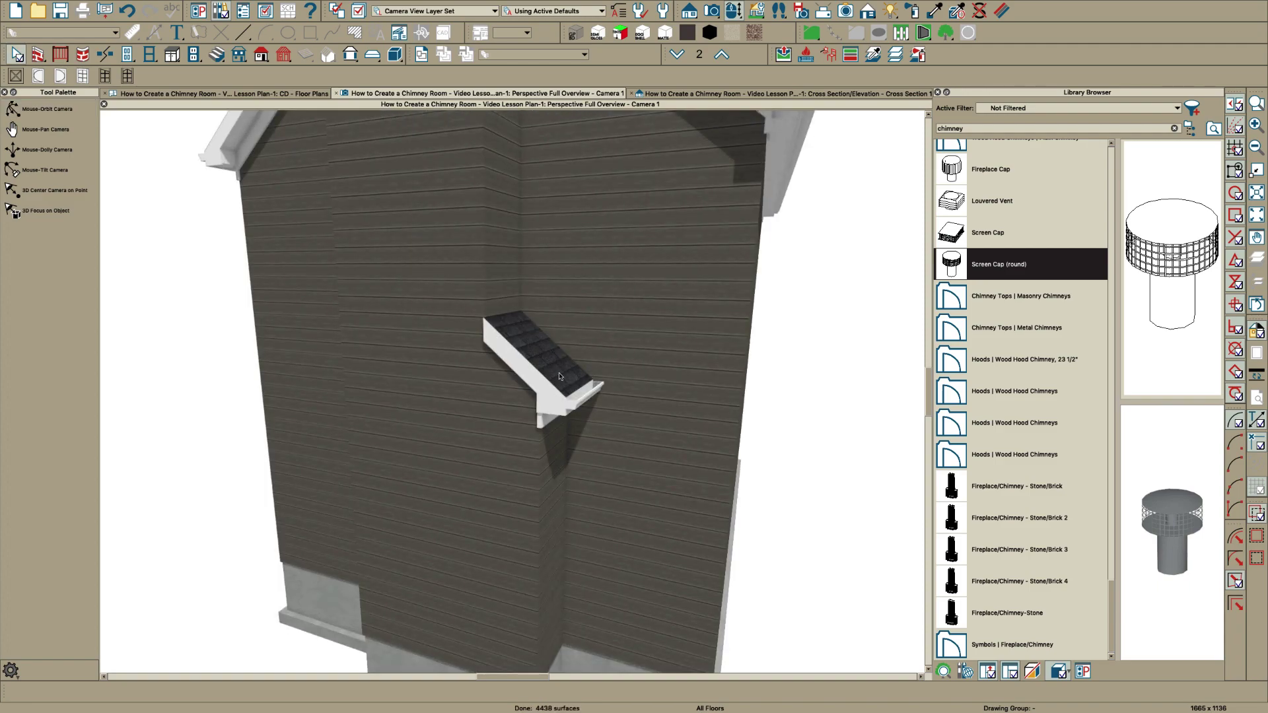
{"action": "left_click", "coordinate": [559, 377]}
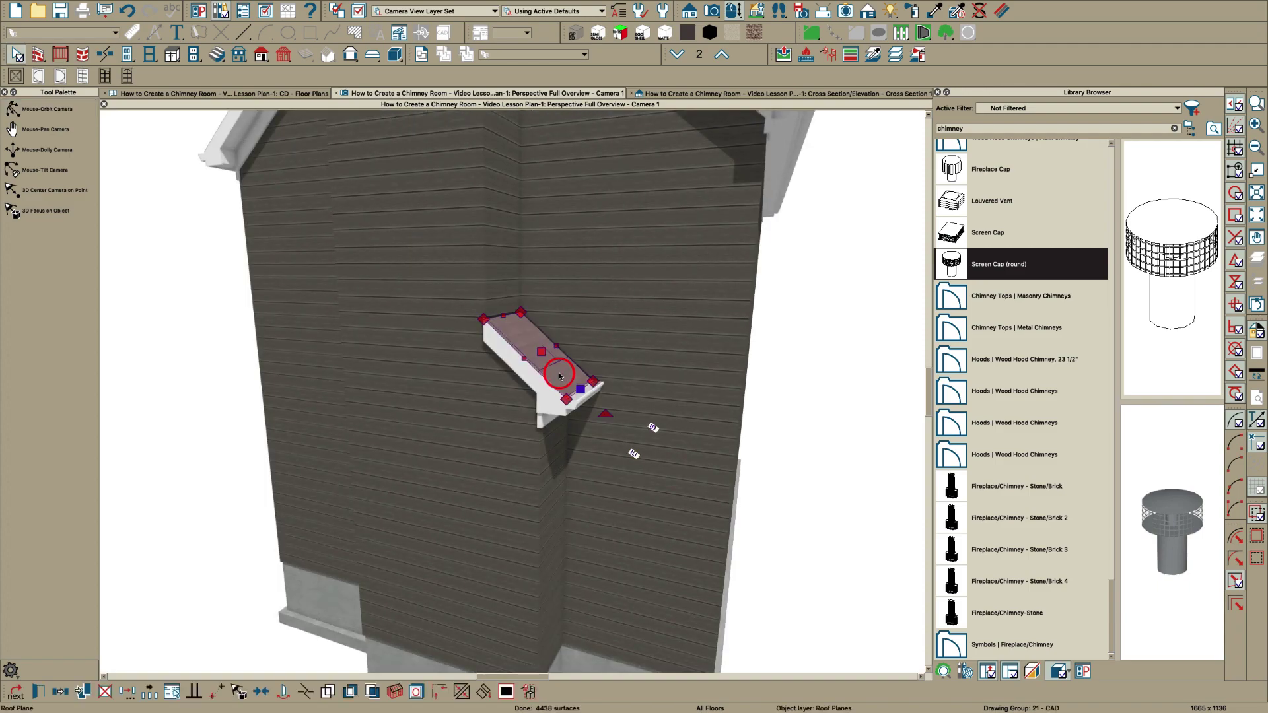
{"action": "double_click", "coordinate": [558, 372]}
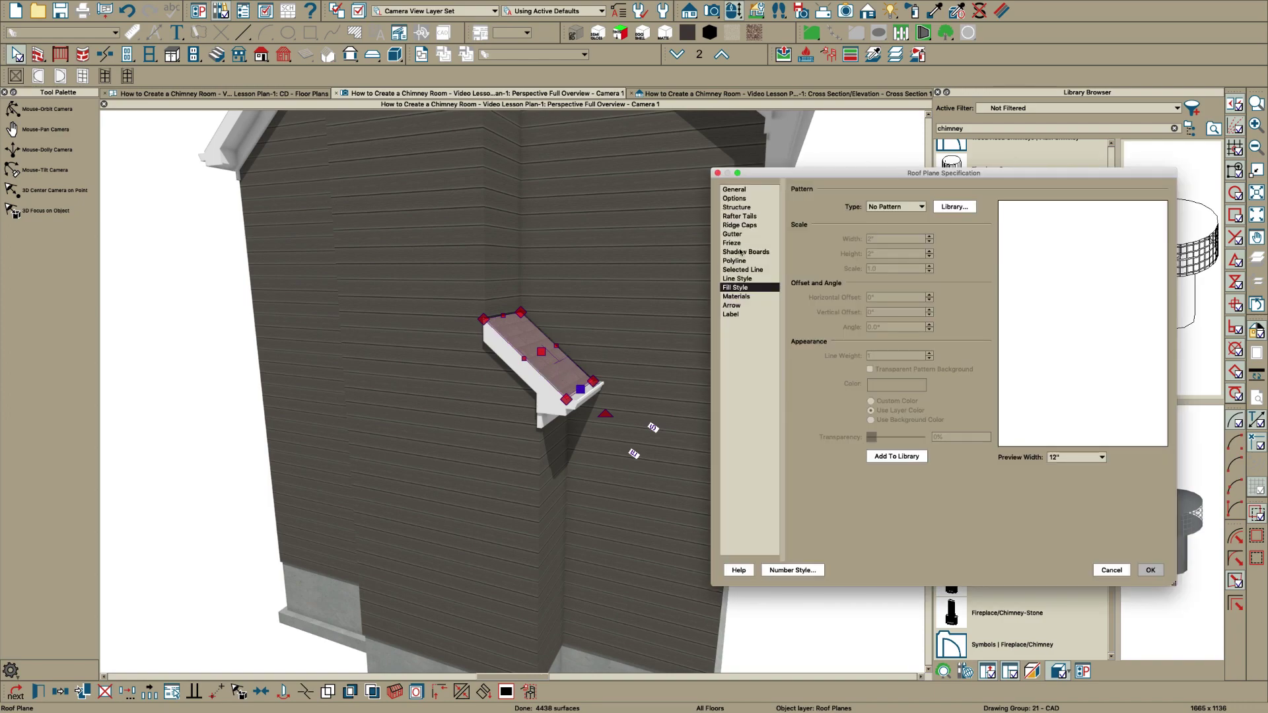
{"action": "key", "text": "Escape"}
Examine the chimney, its shoulder roof and the surrounding house from several sides in the perspective overview
{"action": "key", "text": "o"}
{"action": "left_click_drag", "start_coordinate": [560, 363], "coordinate": [629, 375]}
{"action": "middle_click_drag", "start_coordinate": [628, 374], "coordinate": [591, 379]}
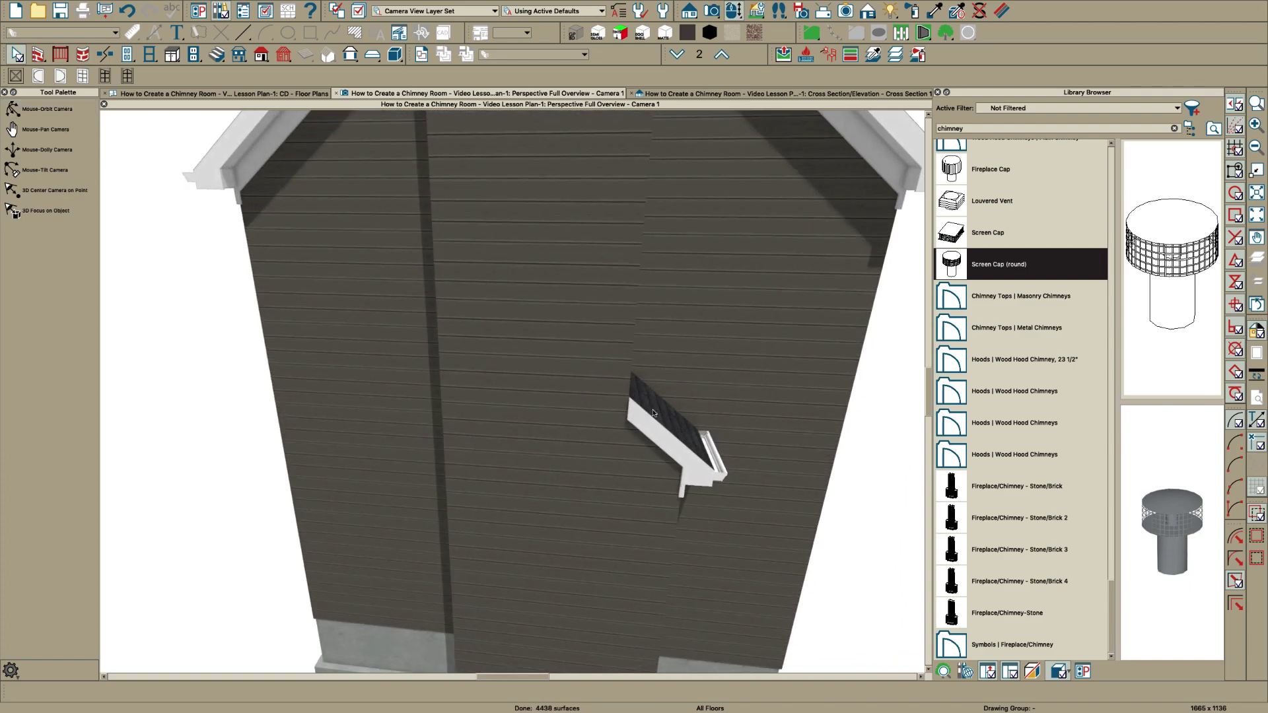
{"action": "key", "text": "space"}
{"action": "left_click_drag", "start_coordinate": [654, 397], "coordinate": [692, 396]}
{"action": "scroll", "coordinate": [707, 434], "scroll_direction": "down", "scroll_amount": 5}
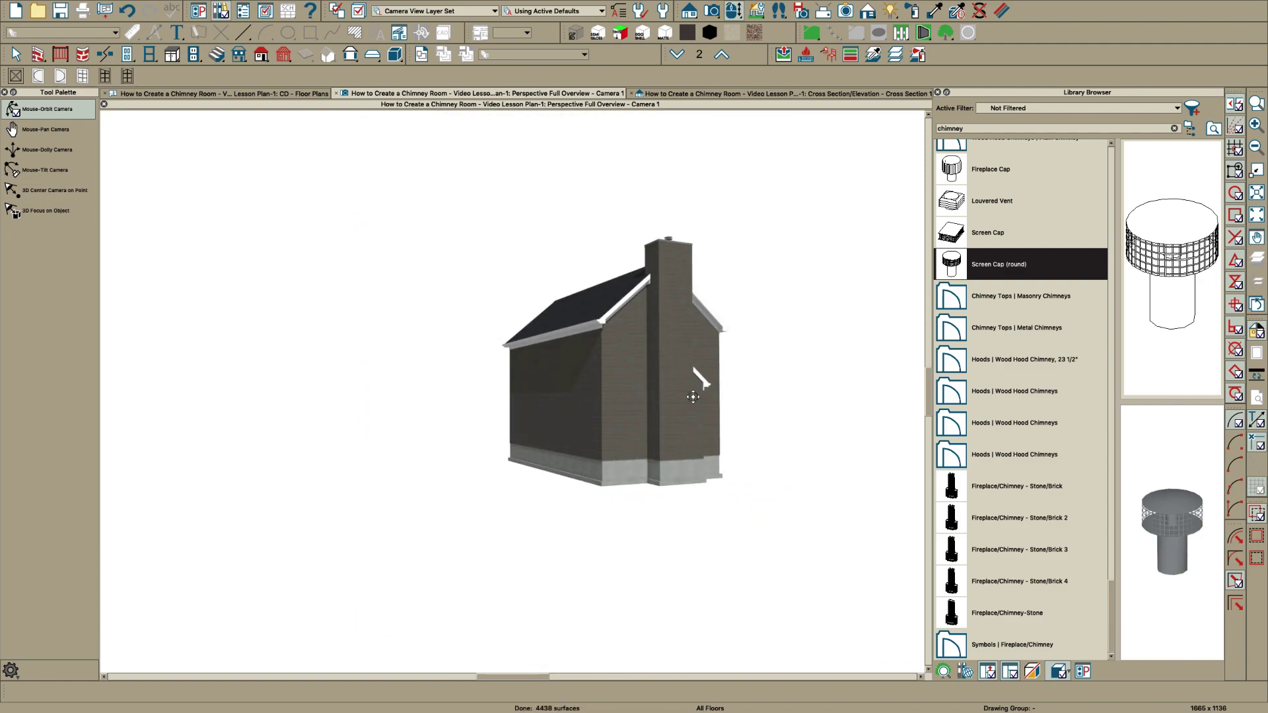
{"action": "scroll", "coordinate": [692, 396], "scroll_direction": "up", "scroll_amount": 5}
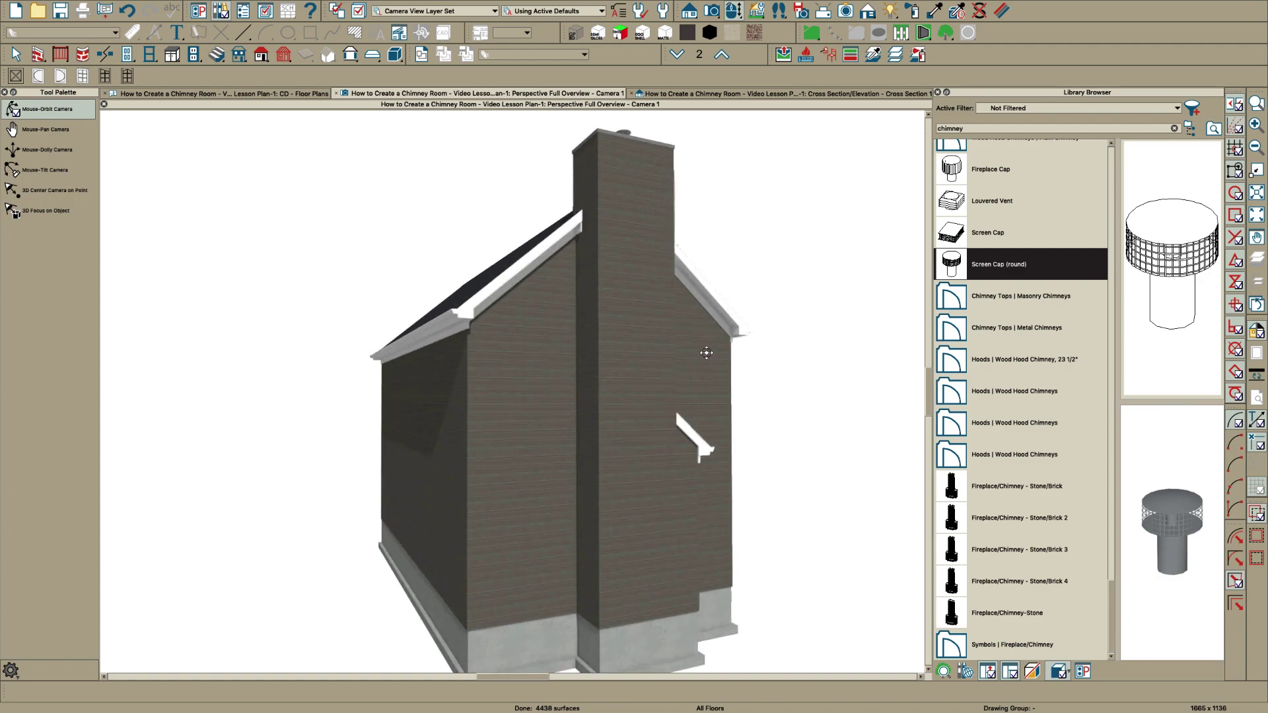
{"action": "mouse_move", "coordinate": [617, 371]}
{"action": "left_mouse_down"}
{"action": "mouse_move", "coordinate": [674, 391]}
{"action": "mouse_move", "coordinate": [445, 380]}
{"action": "mouse_move", "coordinate": [634, 419]}
{"action": "mouse_move", "coordinate": [633, 391]}
{"action": "left_mouse_up"}
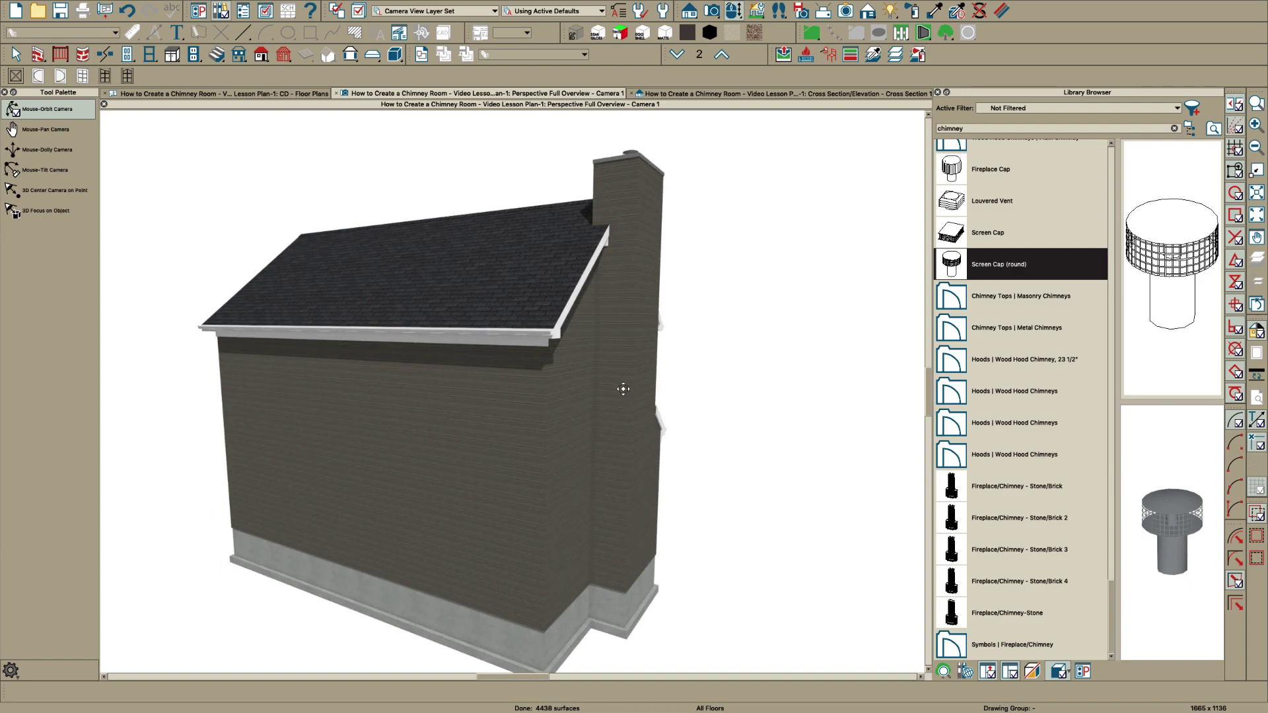
{"action": "left_click", "coordinate": [608, 383]}
{"action": "left_click_drag", "start_coordinate": [605, 382], "coordinate": [654, 385]}
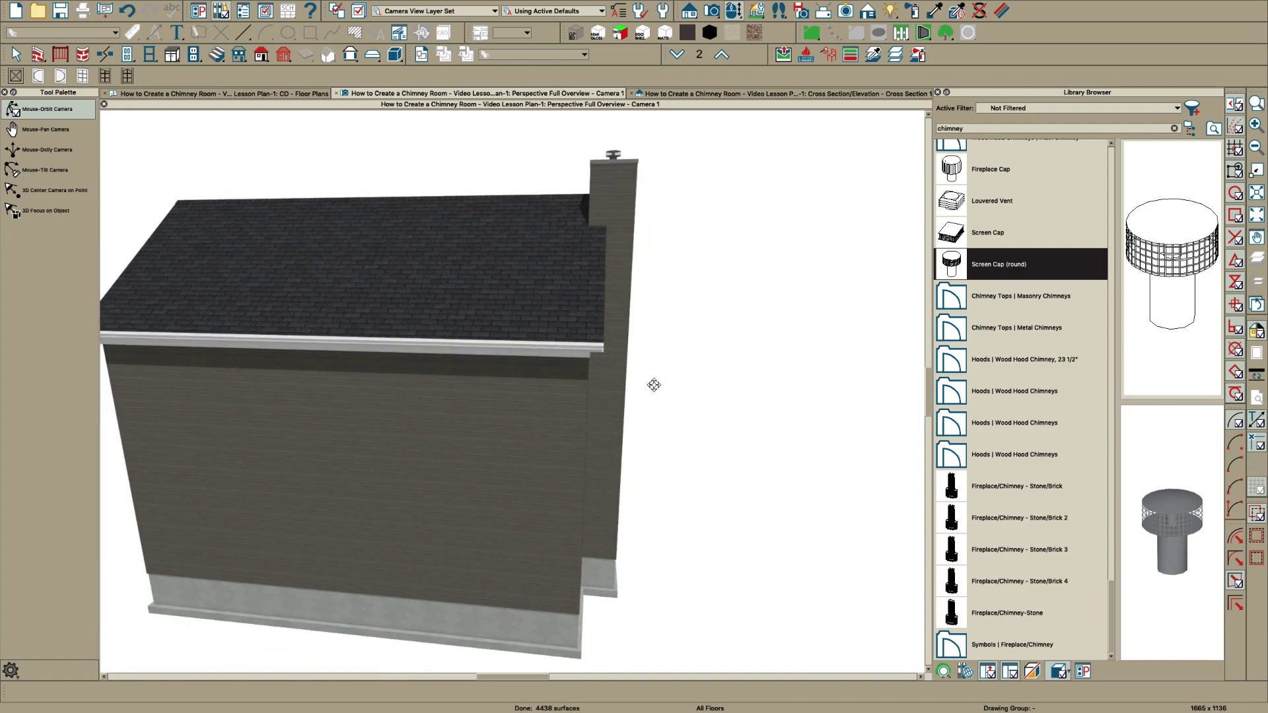
On the floor 3 plan, open the structure settings of the chimney's Open Below room
{"action": "left_click", "coordinate": [278, 95]}
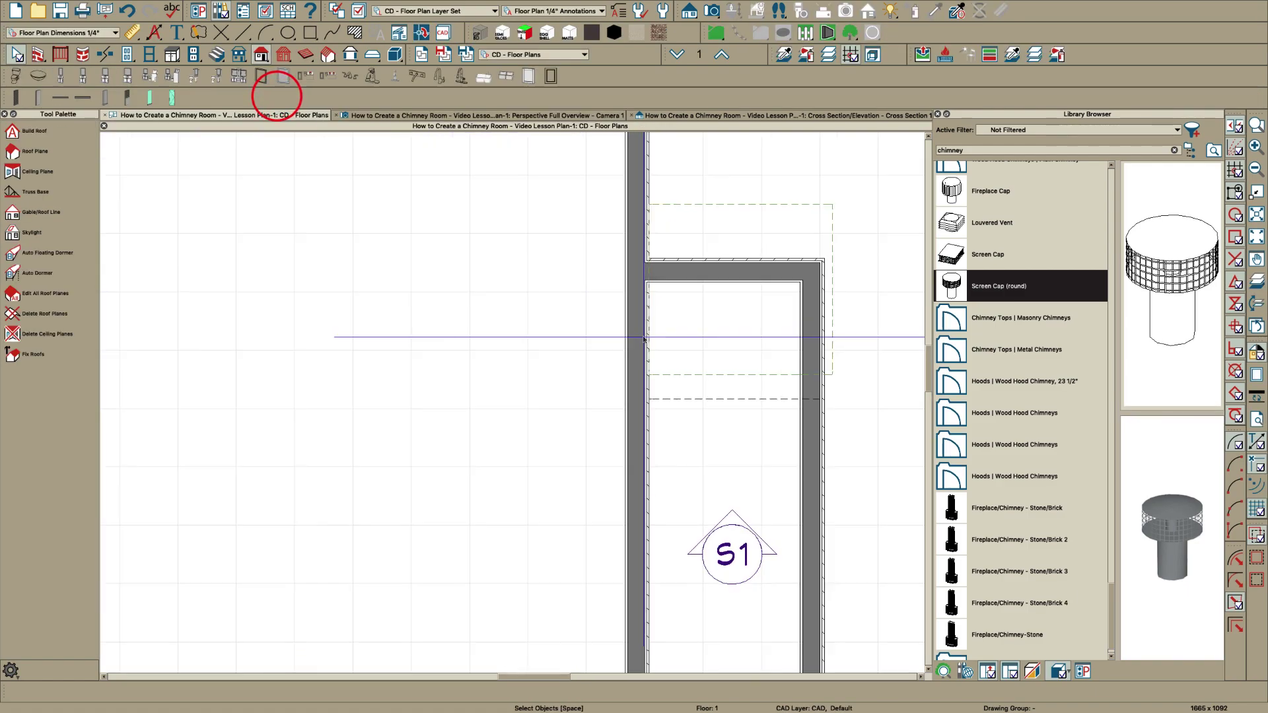
{"action": "left_click", "coordinate": [721, 54]}
{"action": "left_click", "coordinate": [721, 54]}
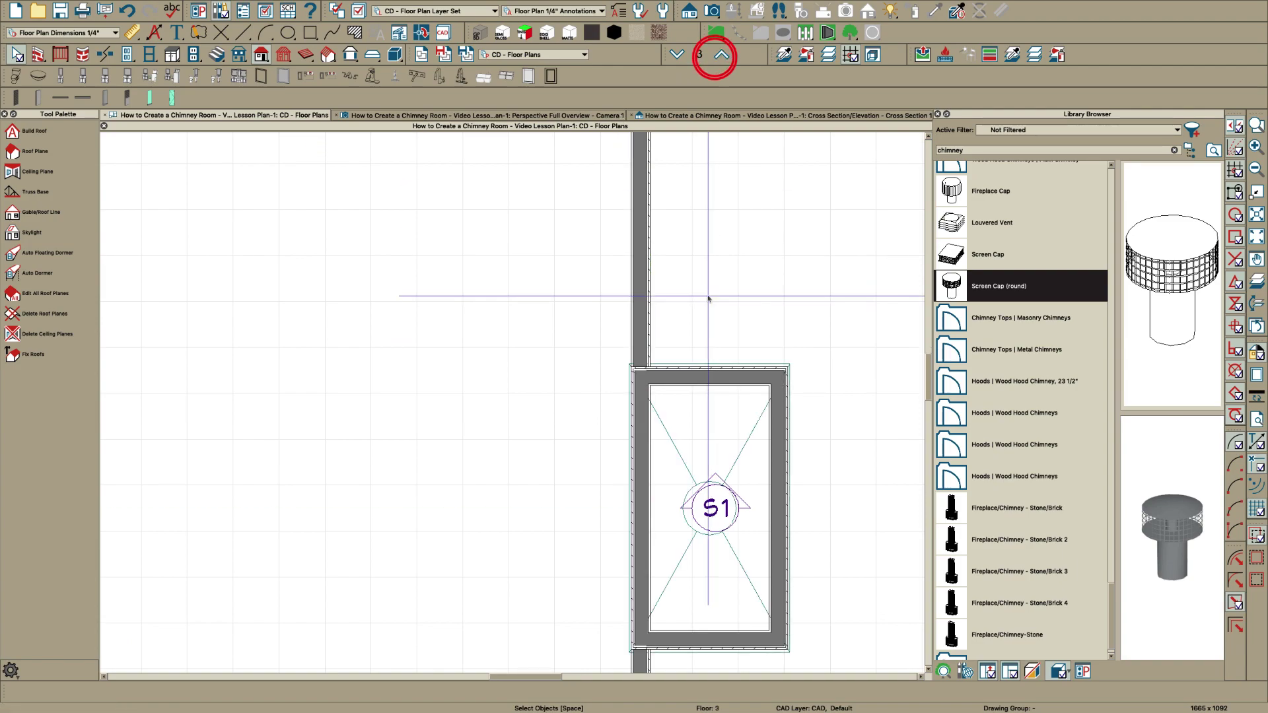
{"action": "left_click", "coordinate": [711, 419]}
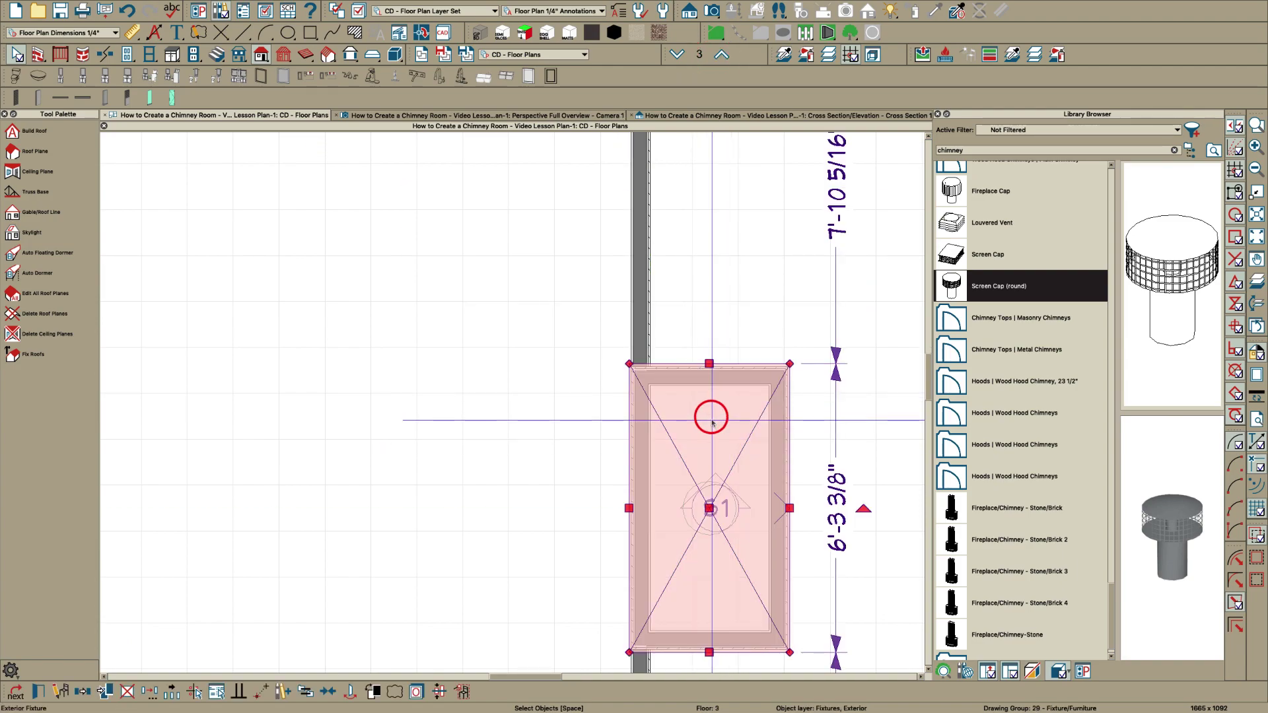
{"action": "double_click", "coordinate": [705, 471]}
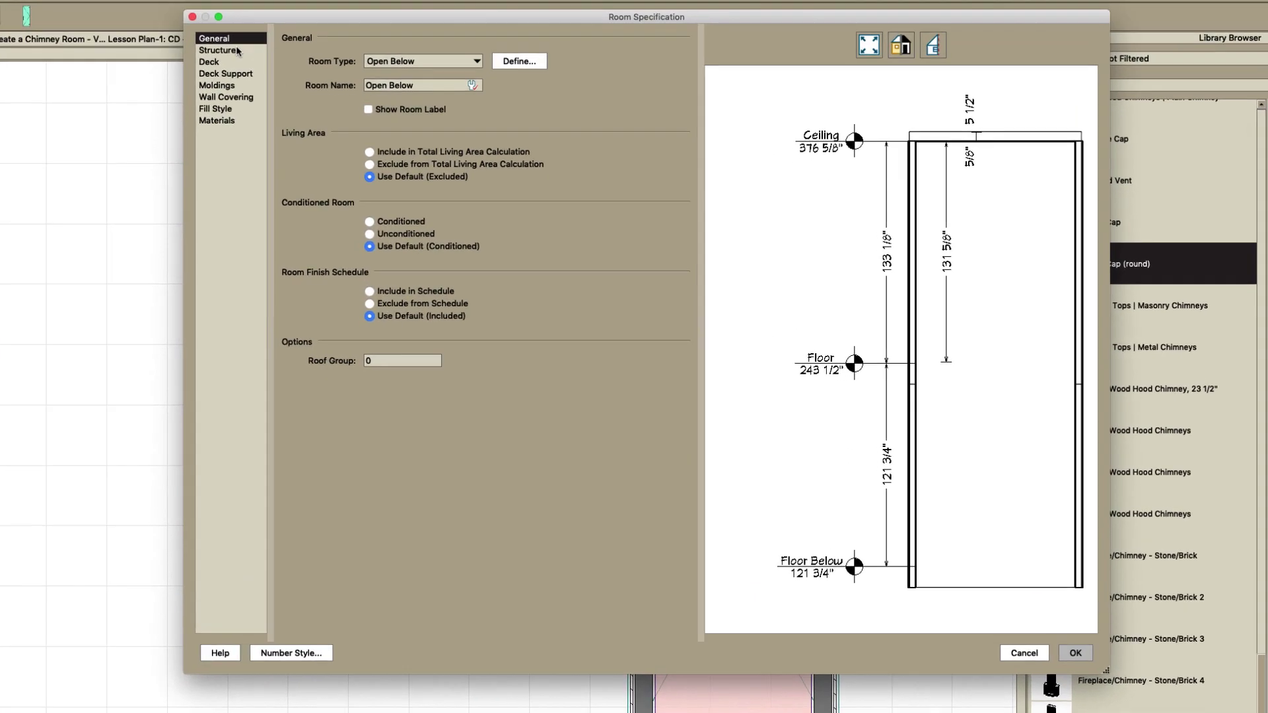
{"action": "left_click", "coordinate": [317, 115]}
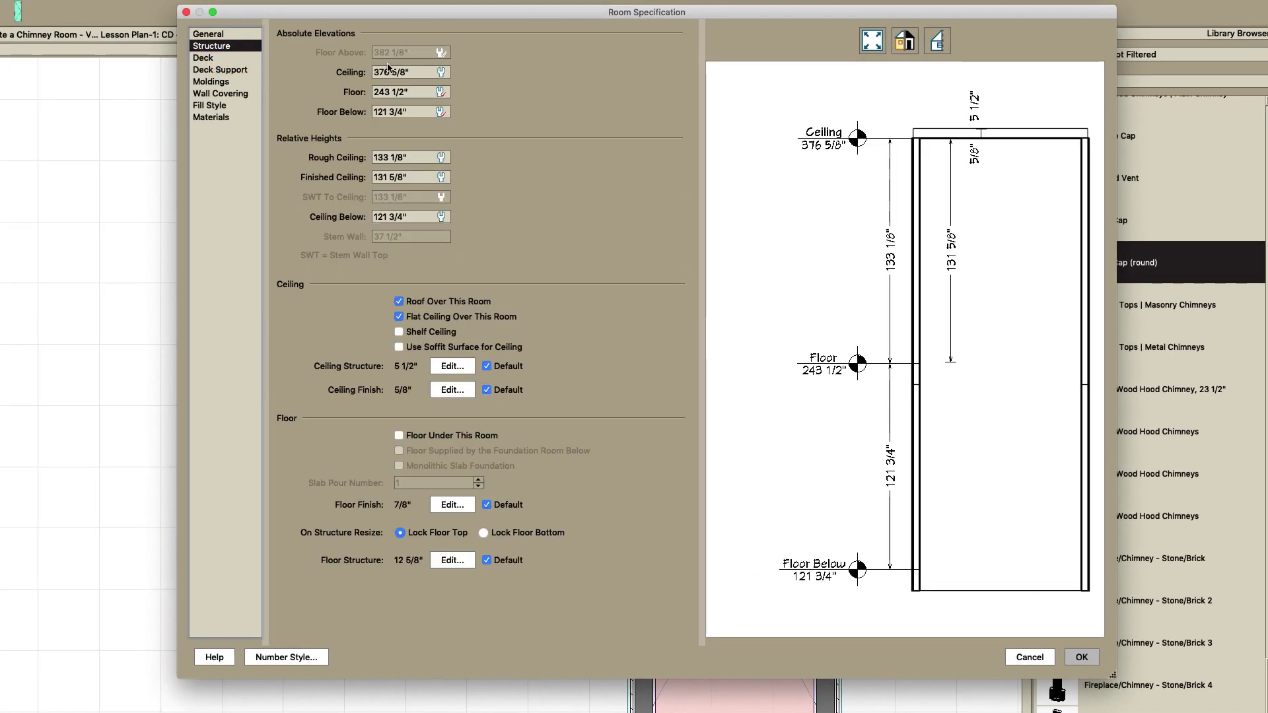